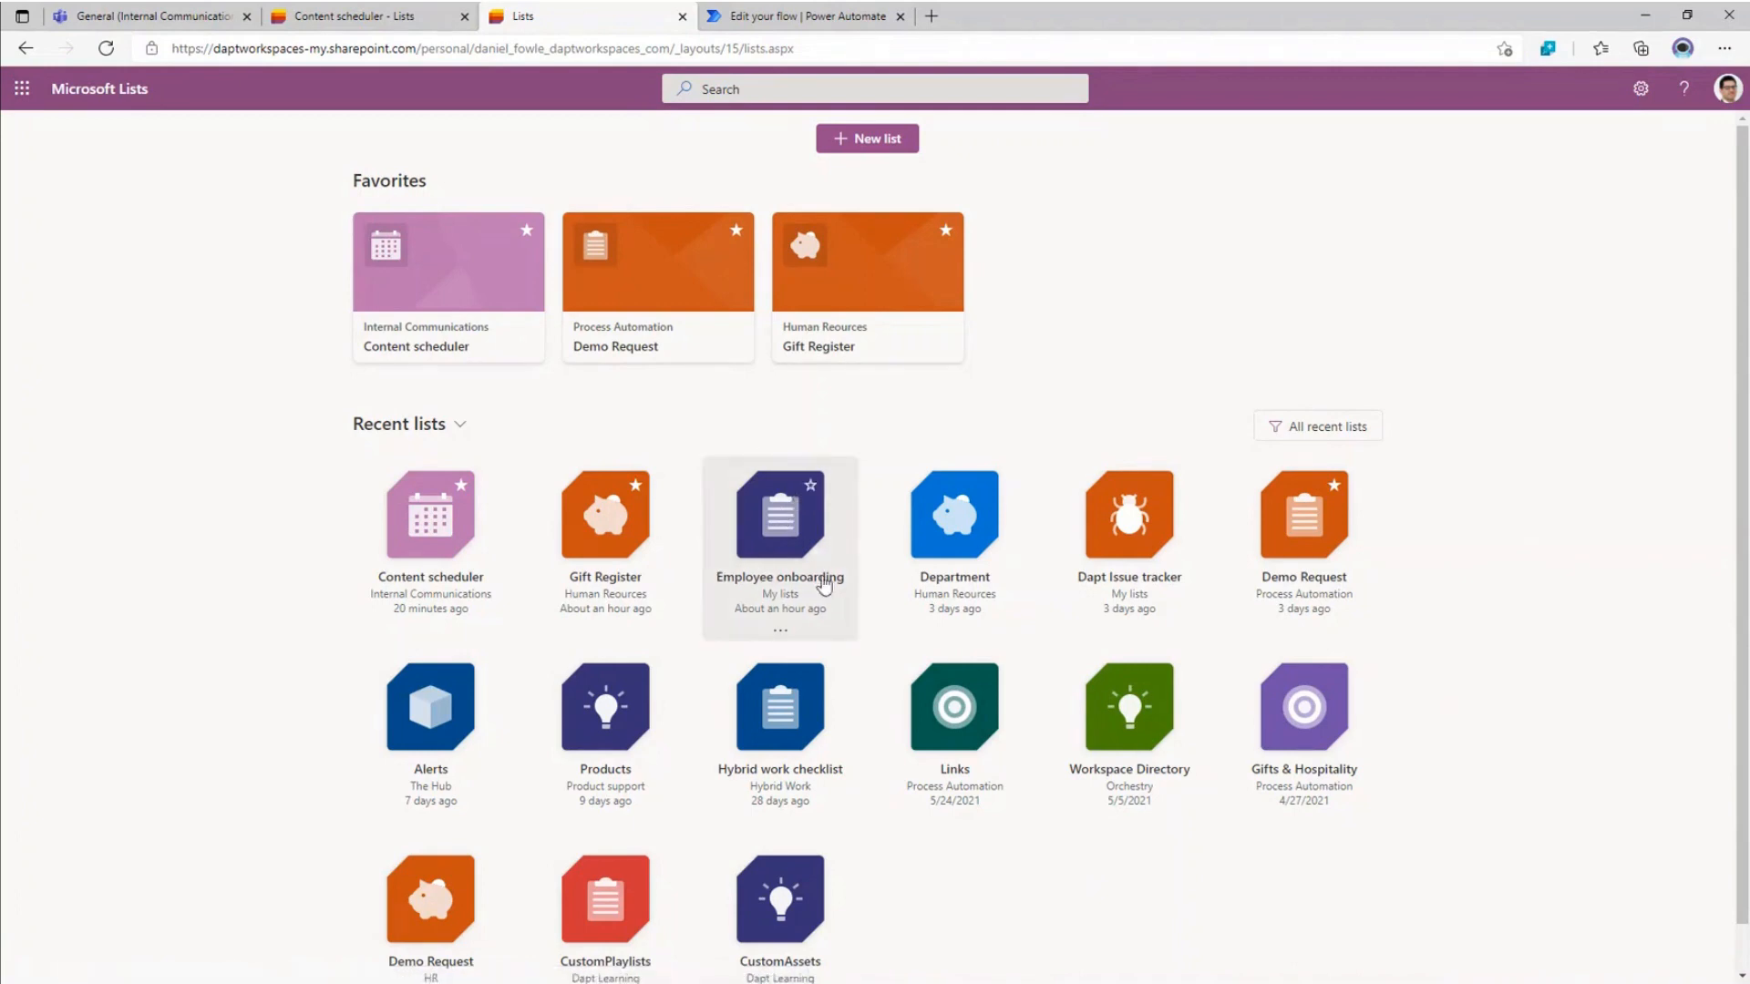
# - Mark the Employee onboarding list as a favorite
pyautogui.click(812, 488)
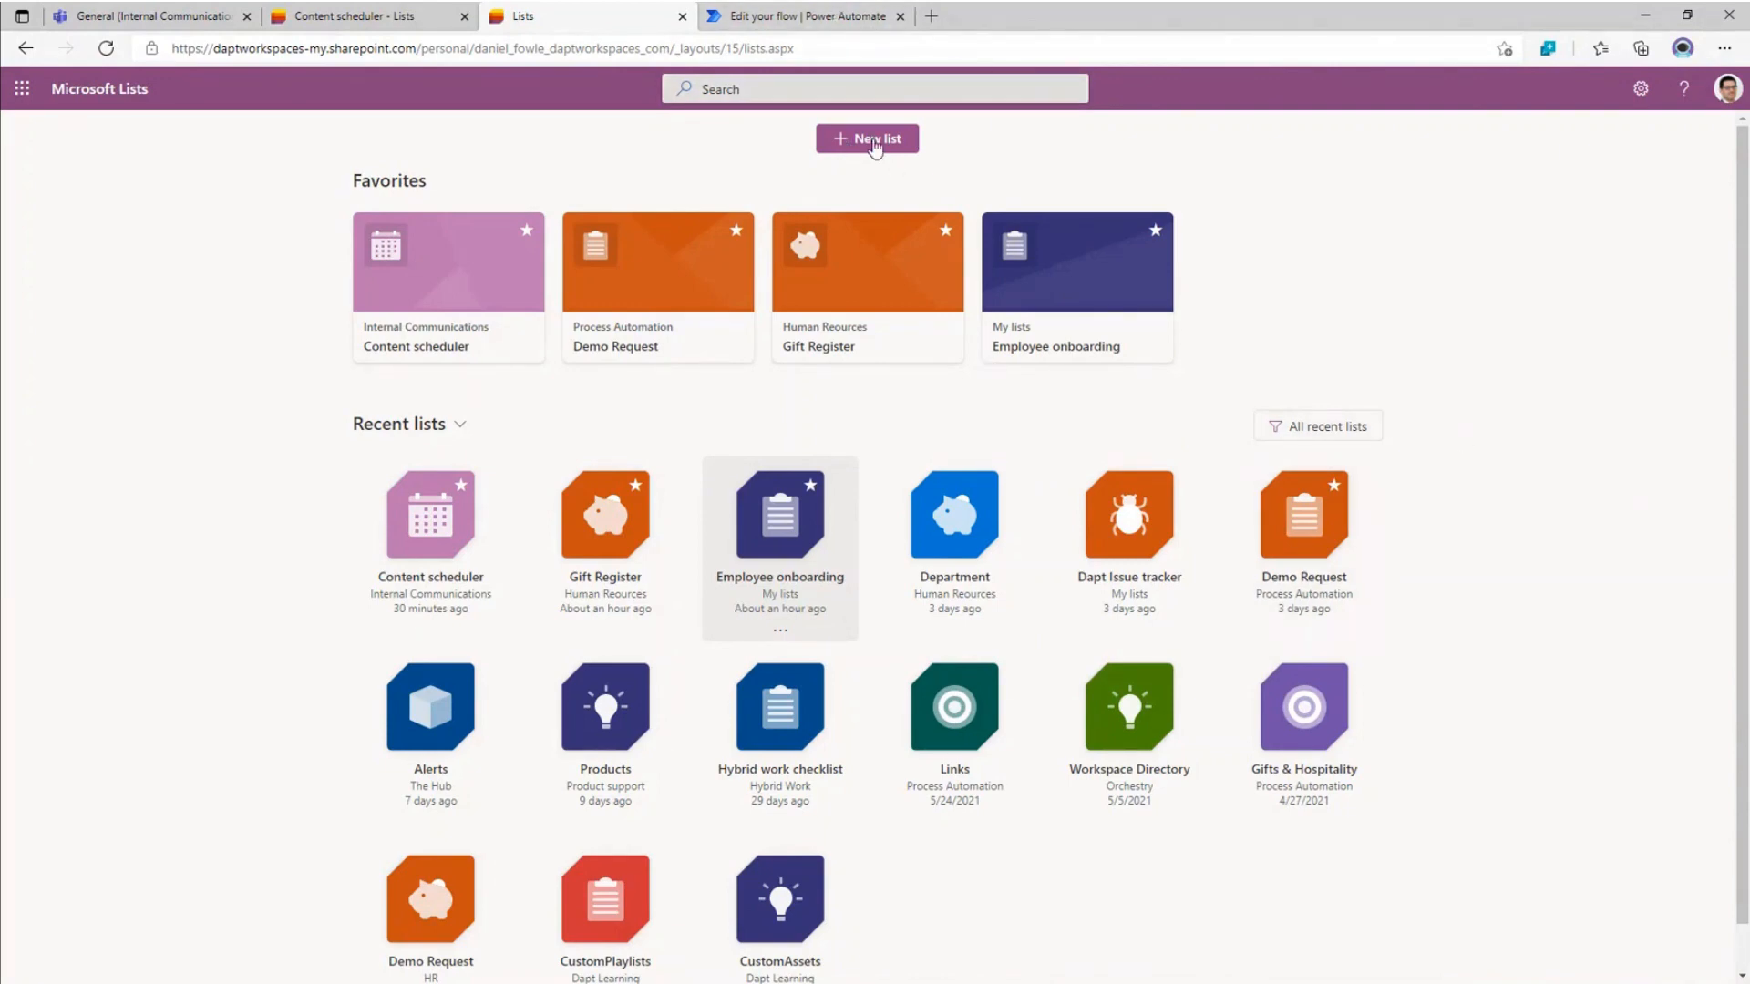
# - Start creating a new list and check which existing lists can serve as its template
pyautogui.click(875, 143)
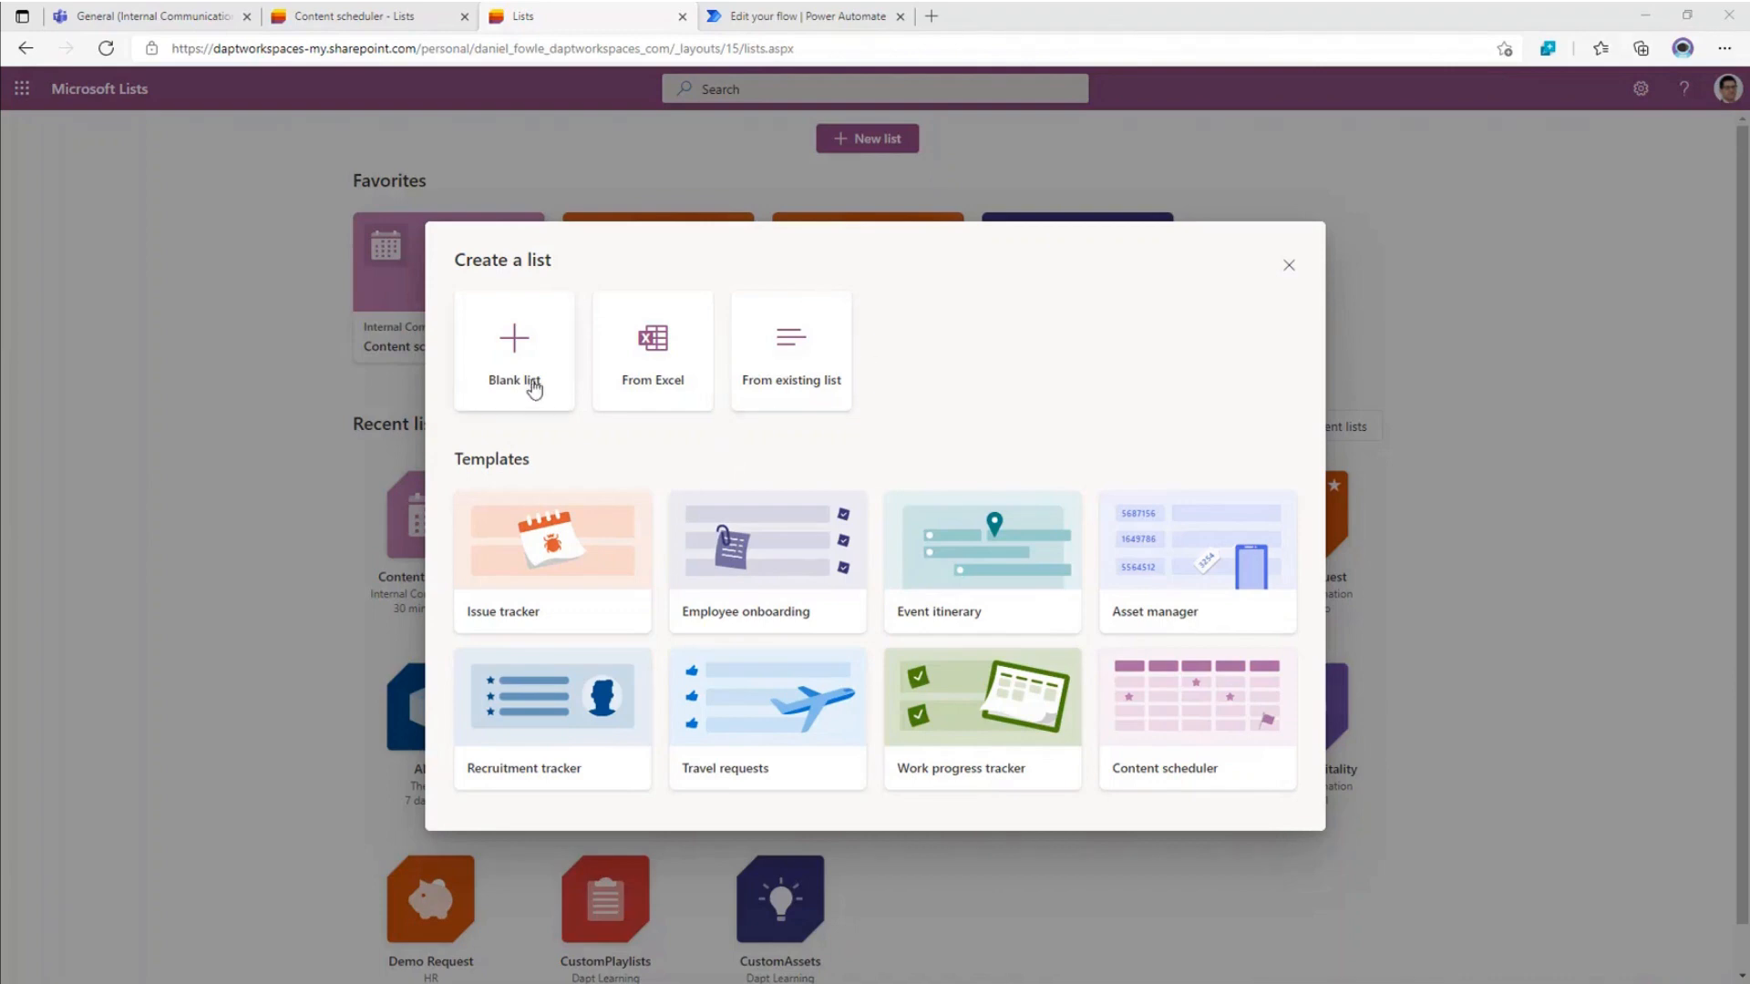
pyautogui.click(789, 359)
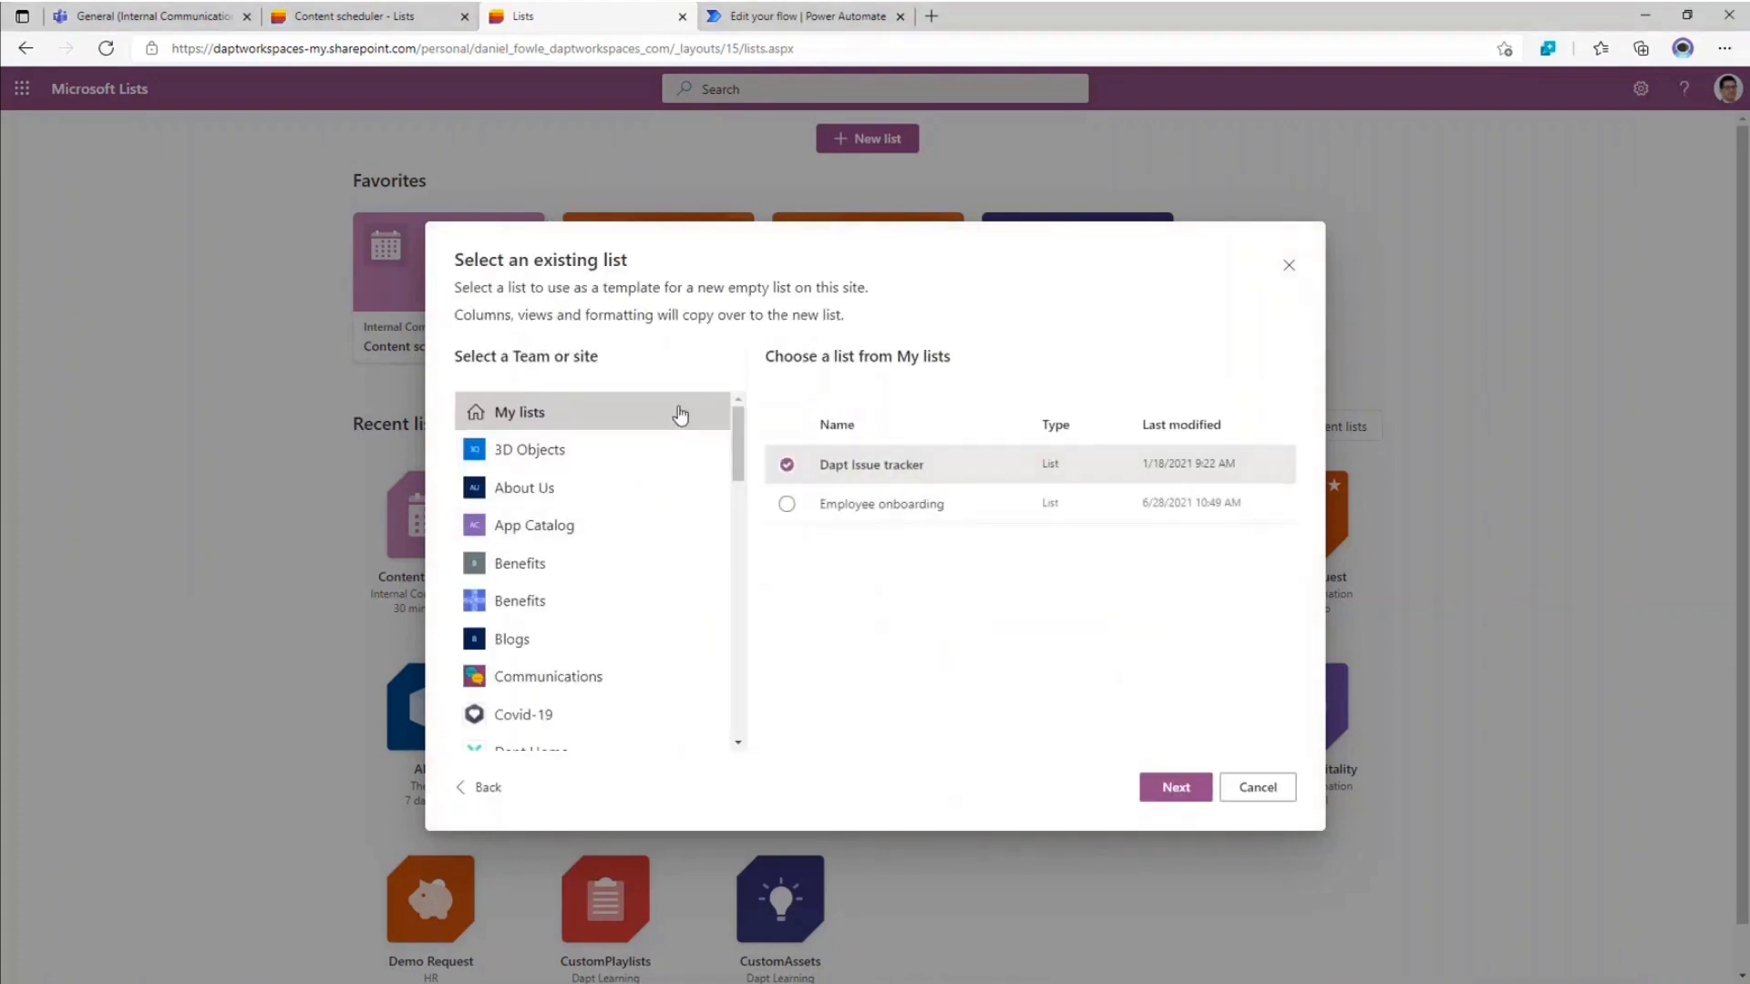
pyautogui.click(491, 789)
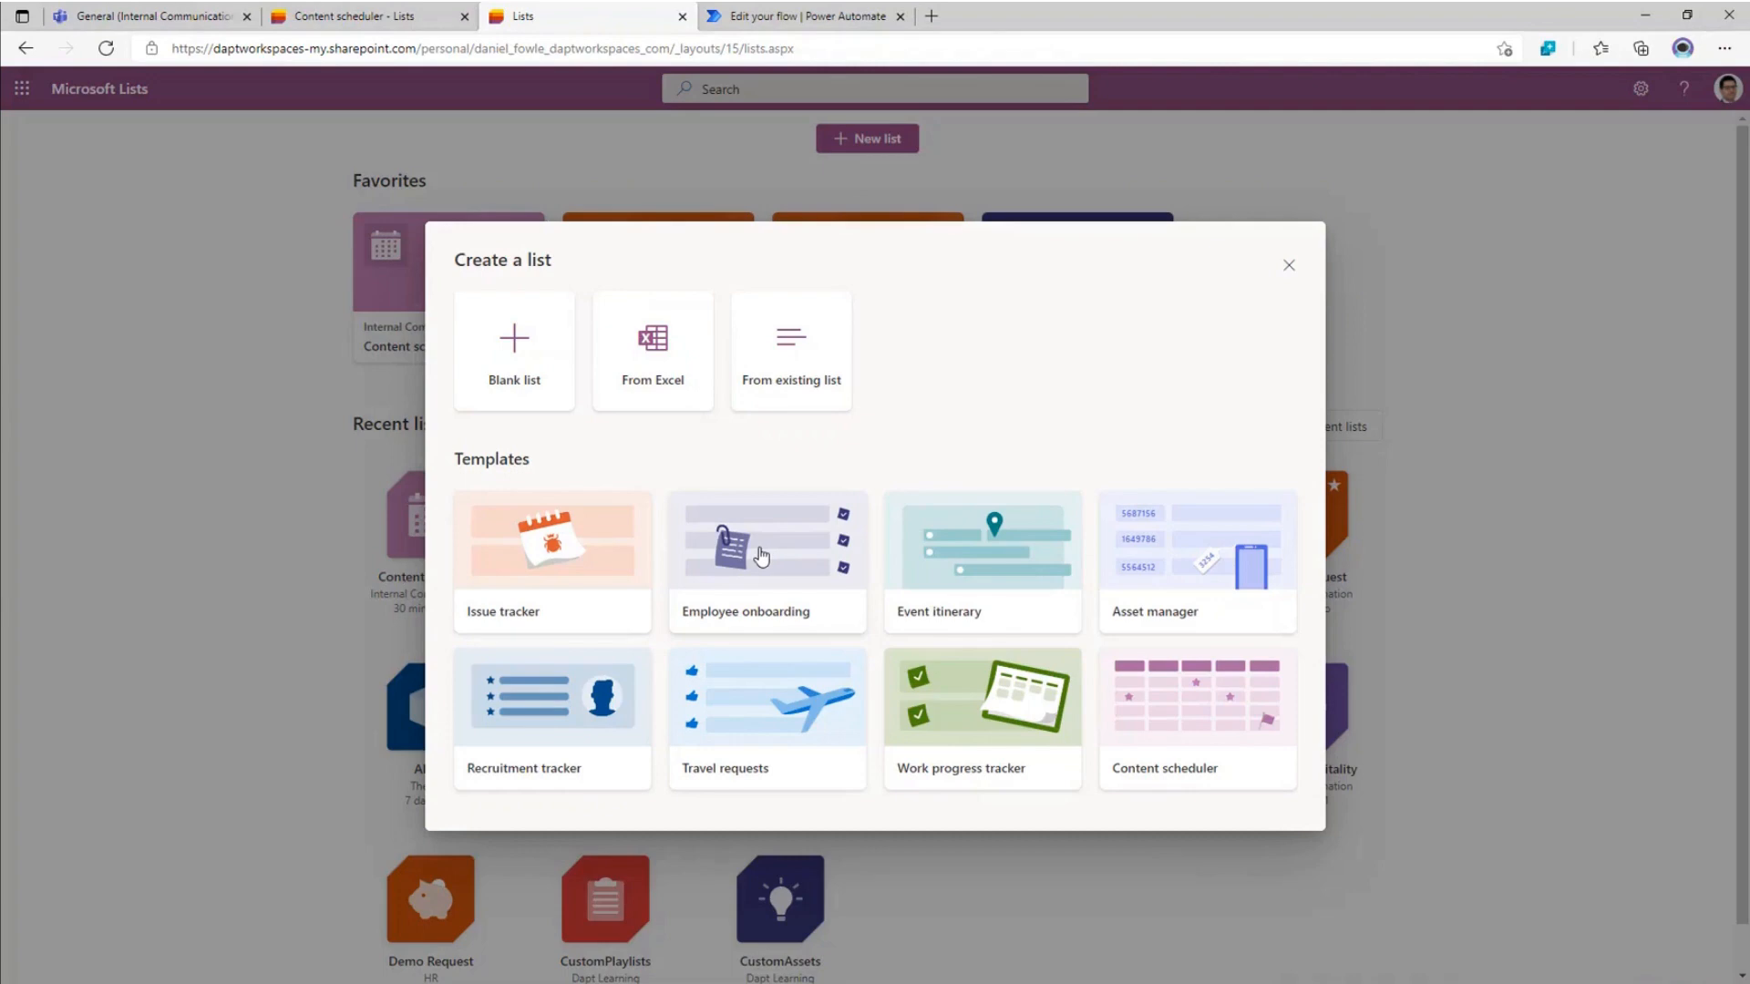
# - Preview the columns of the Recruitment tracker template and use it for the new list
pyautogui.click(553, 709)
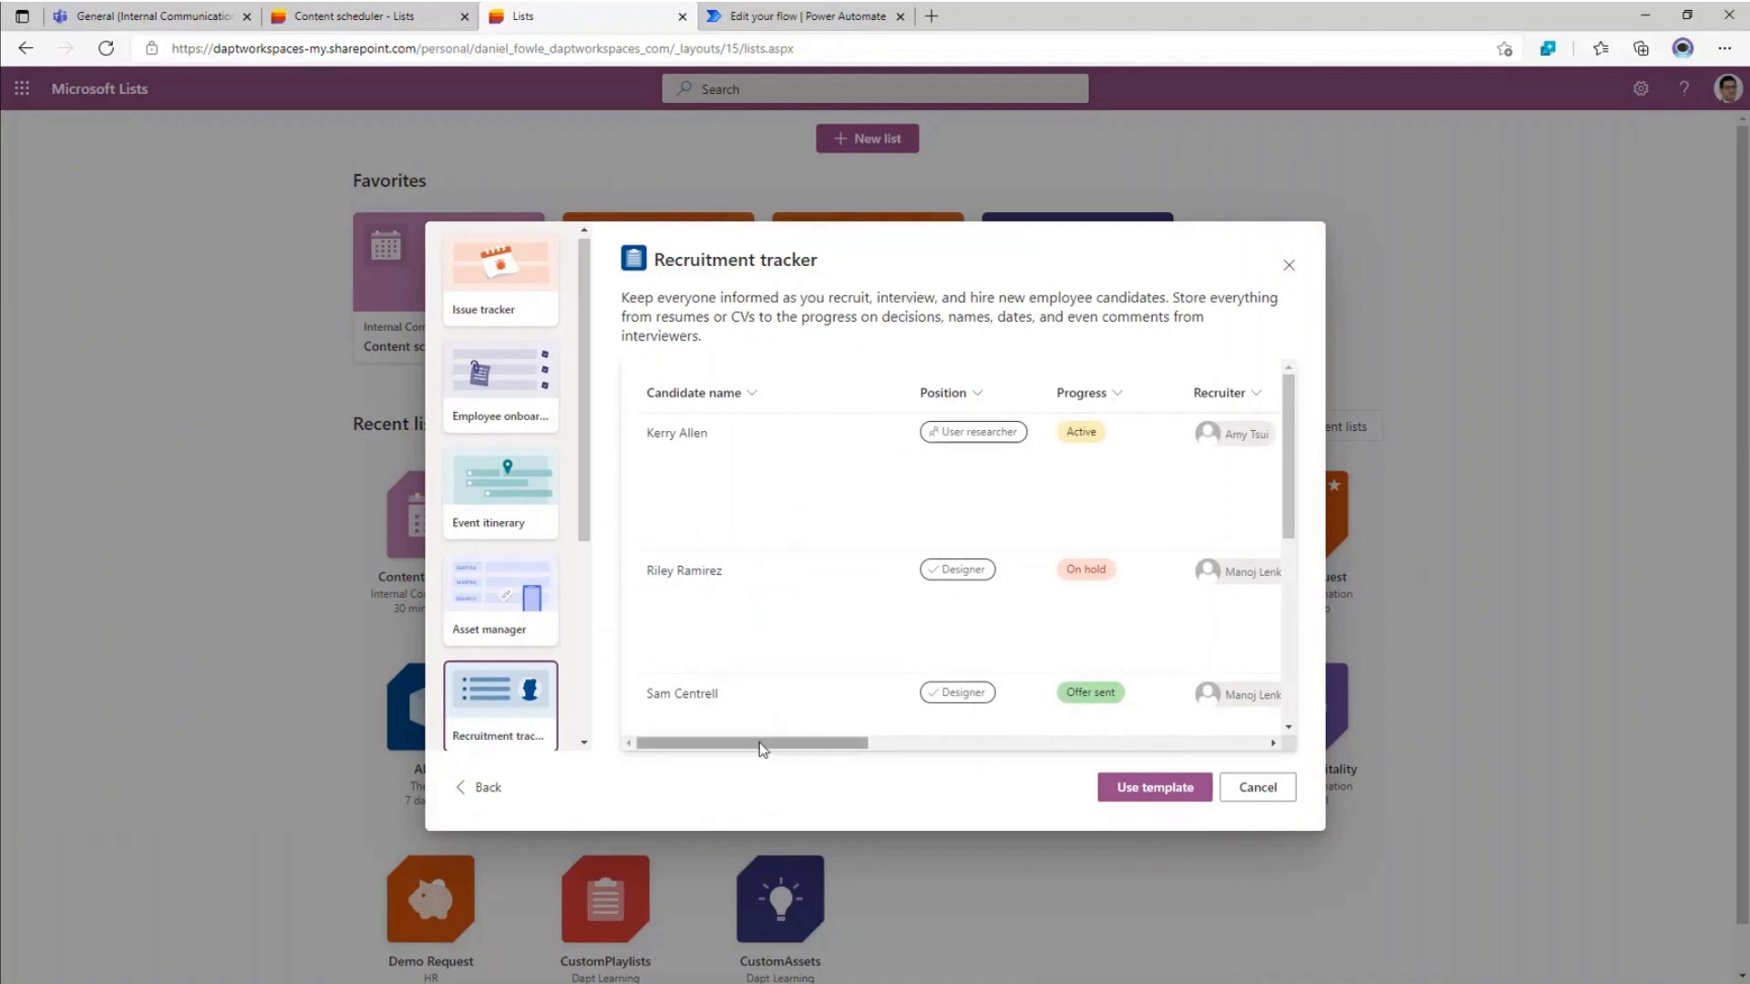
pyautogui.moveTo(763, 747); pyautogui.dragTo(782, 745)
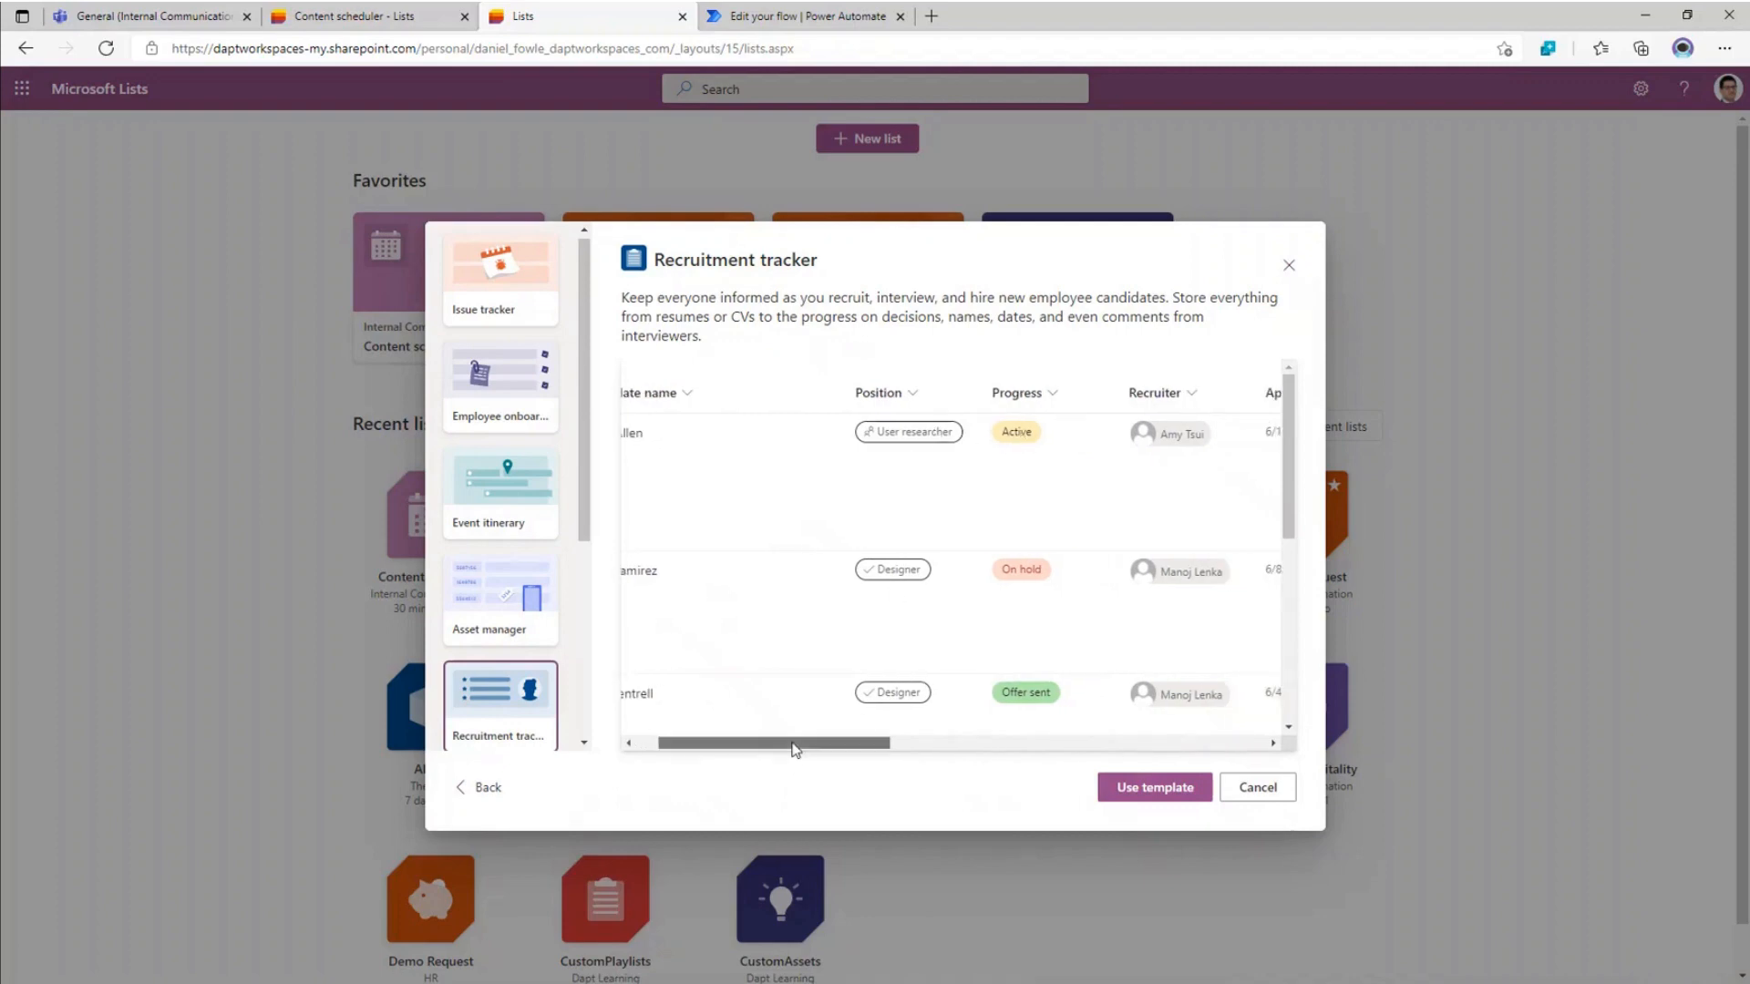
pyautogui.moveTo(794, 749); pyautogui.dragTo(729, 755)
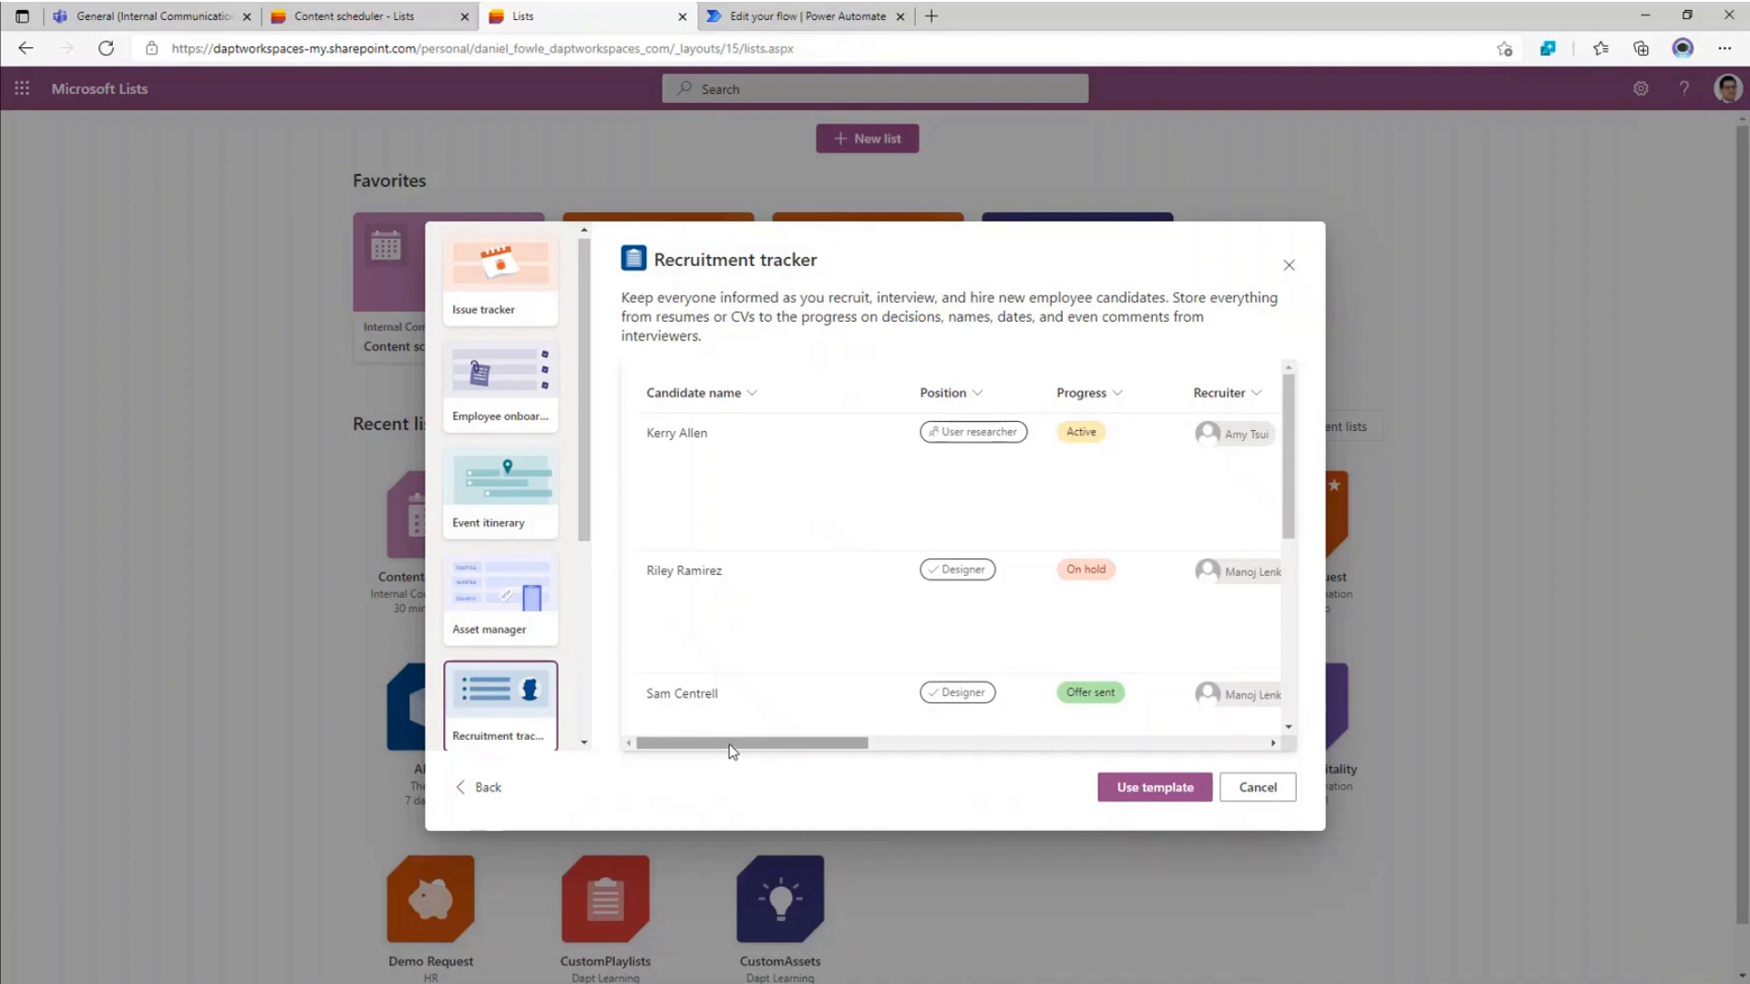
pyautogui.moveTo(730, 747); pyautogui.dragTo(992, 742)
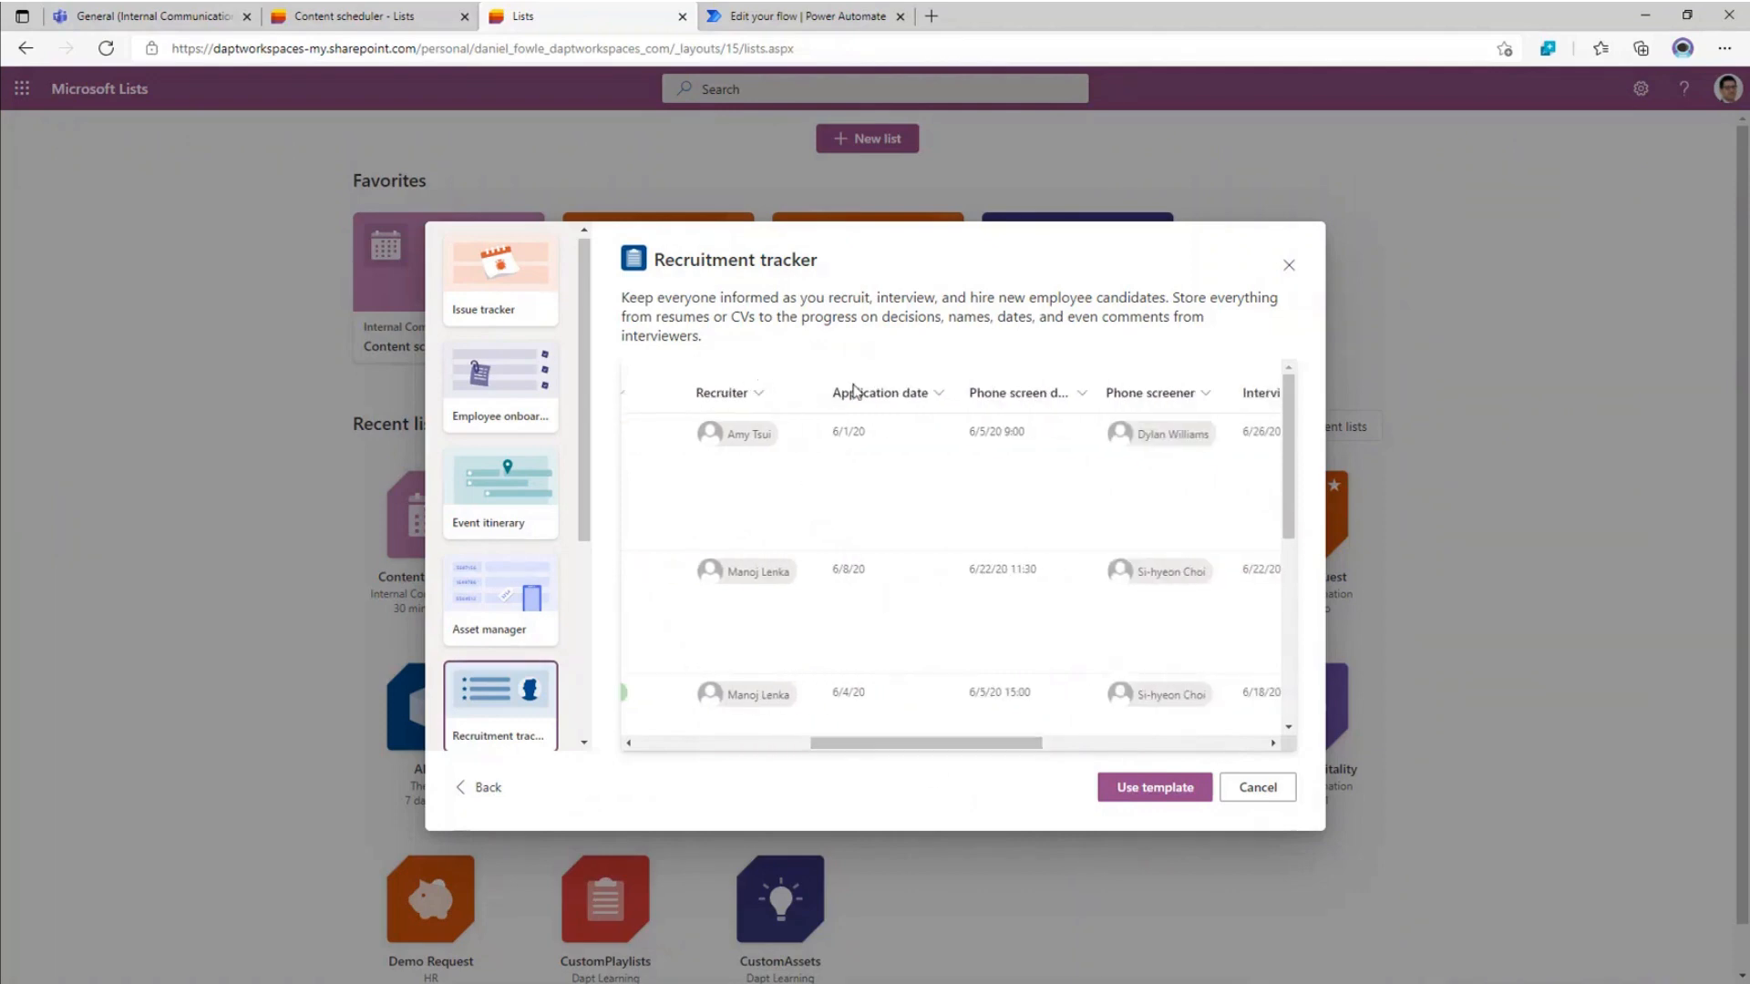
pyautogui.moveTo(1003, 751); pyautogui.dragTo(1181, 725)
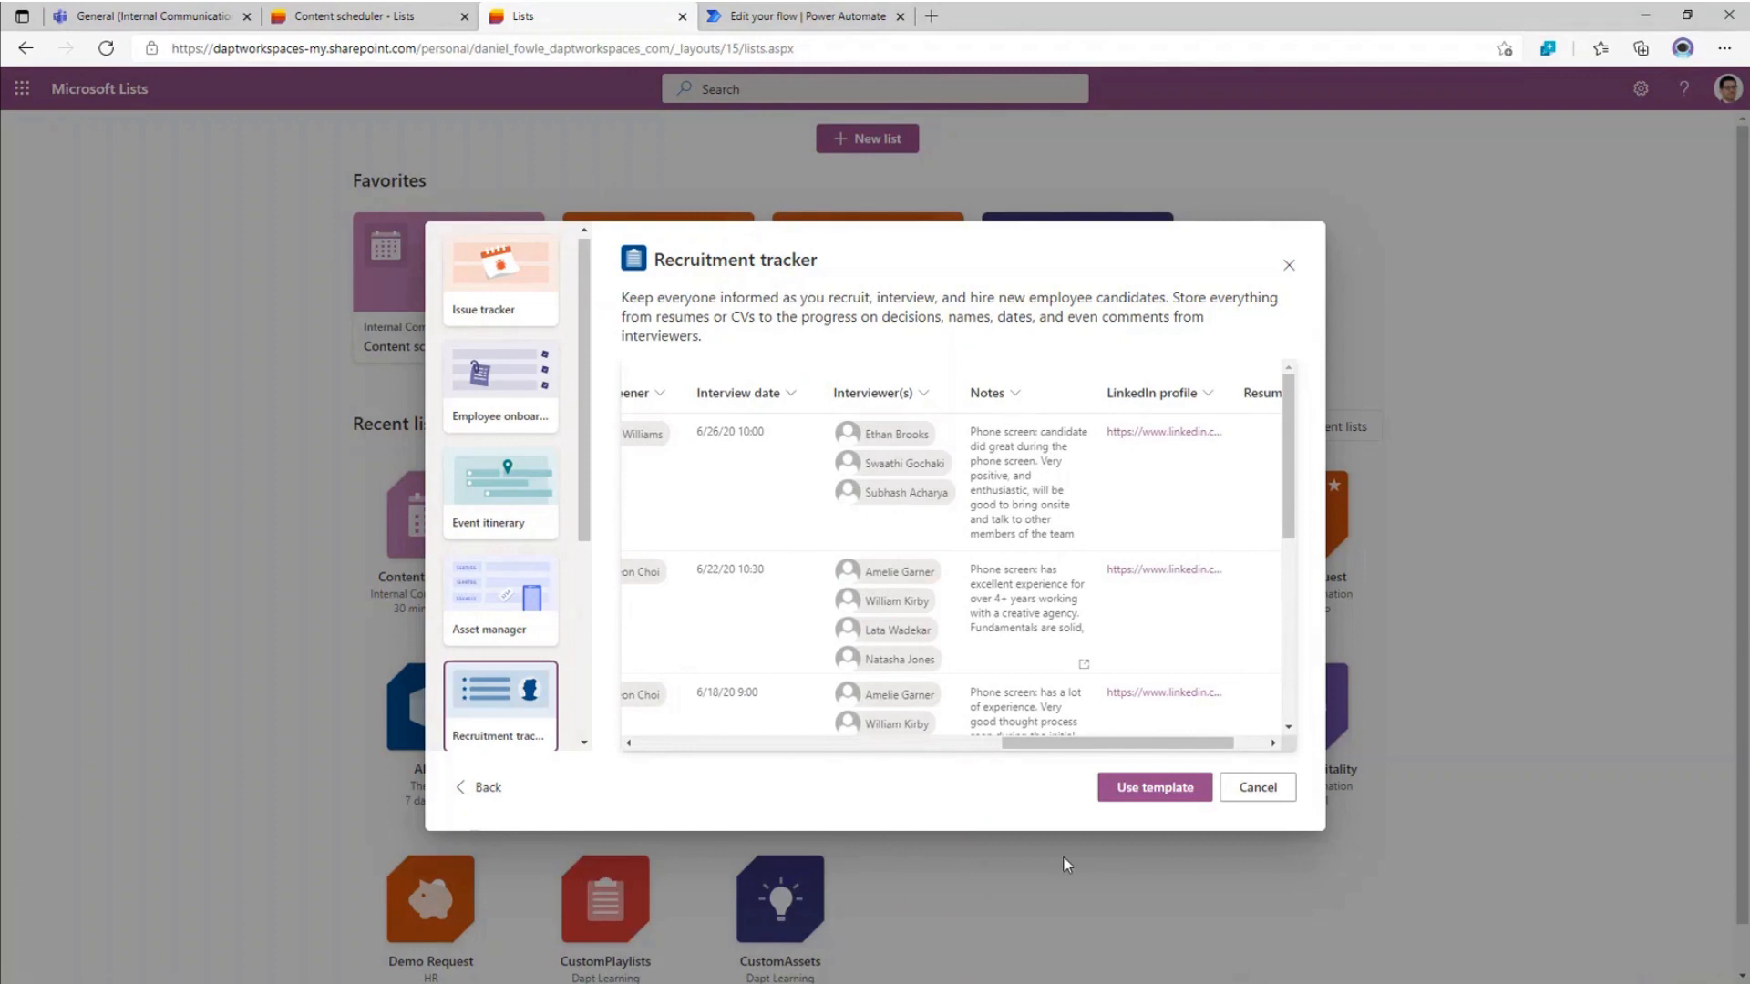
pyautogui.click(1154, 789)
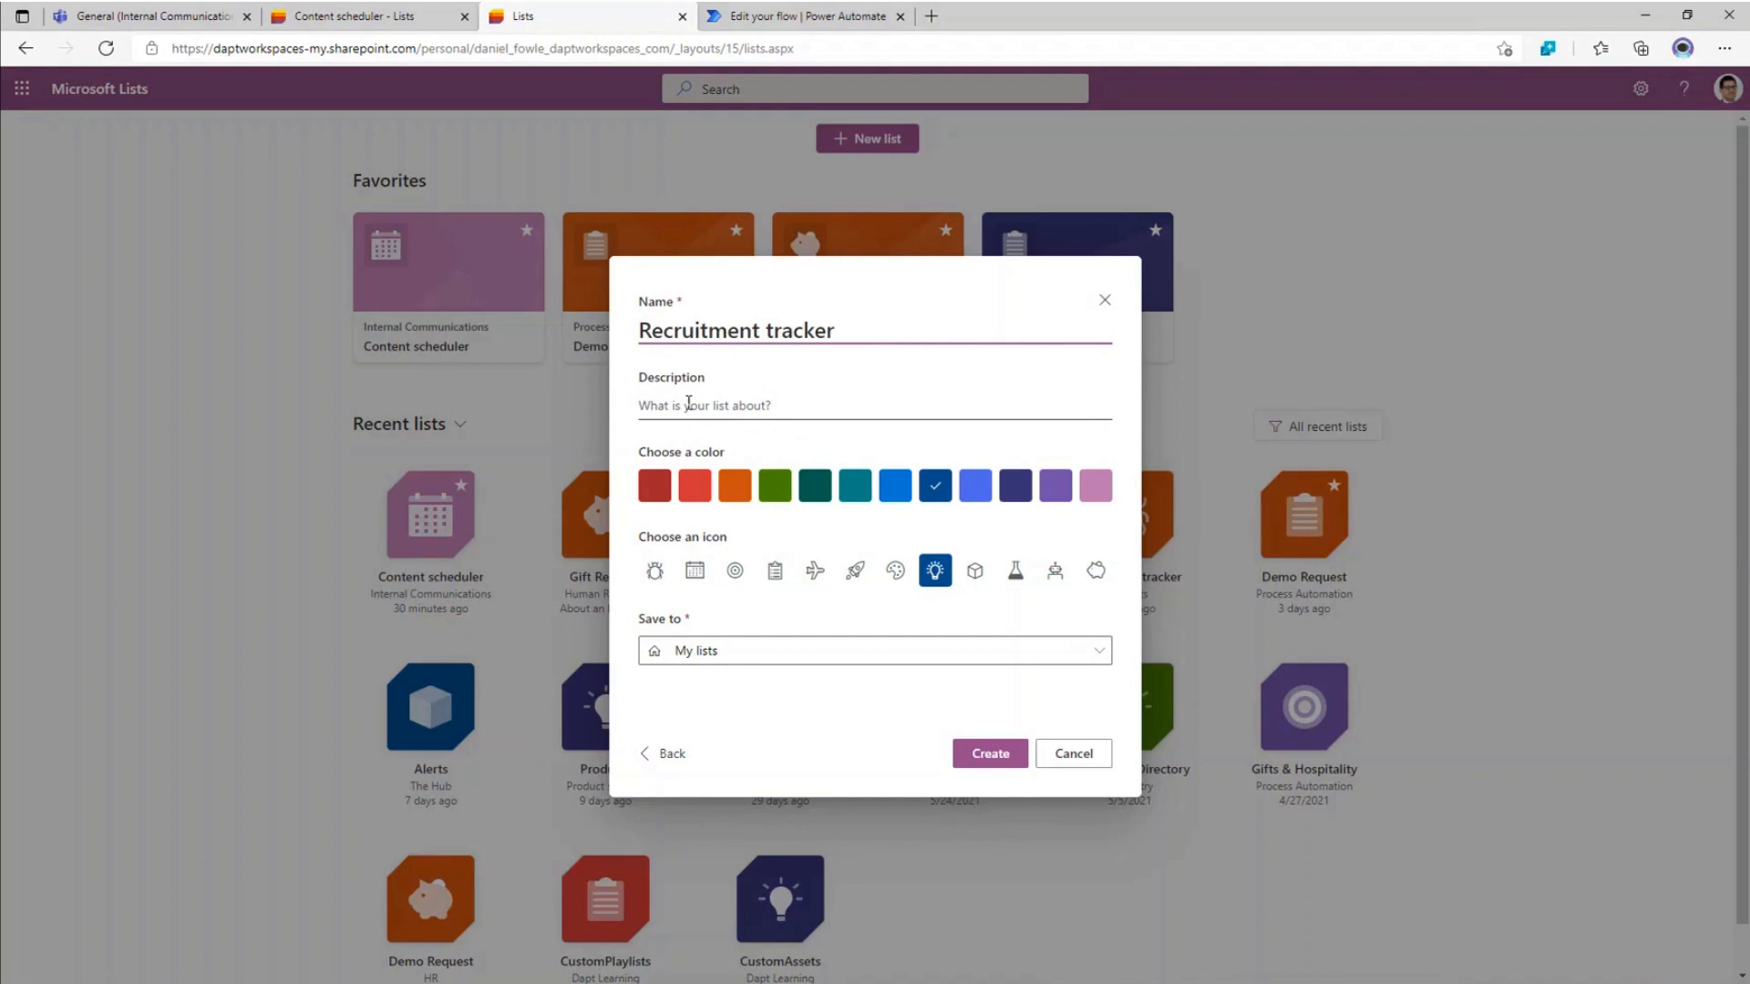
# - Give the Recruitment tracker list the periwinkle blue color and the rocket icon
pyautogui.click(975, 485)
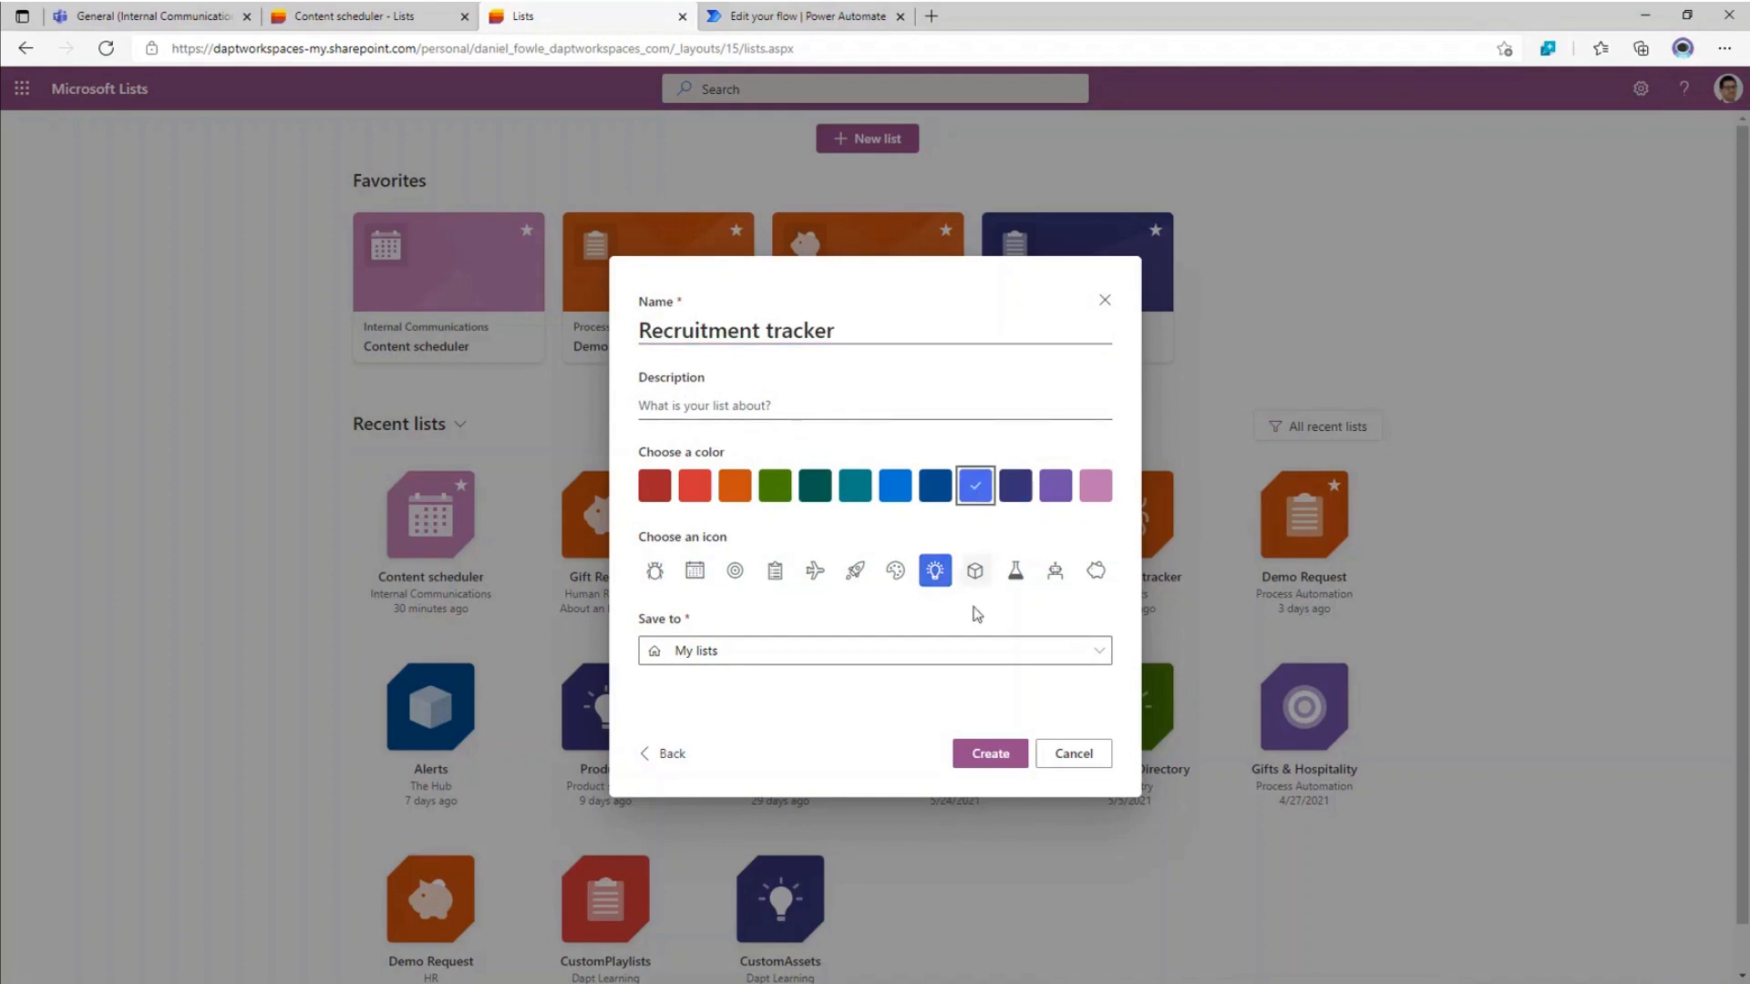
pyautogui.click(895, 571)
pyautogui.click(857, 573)
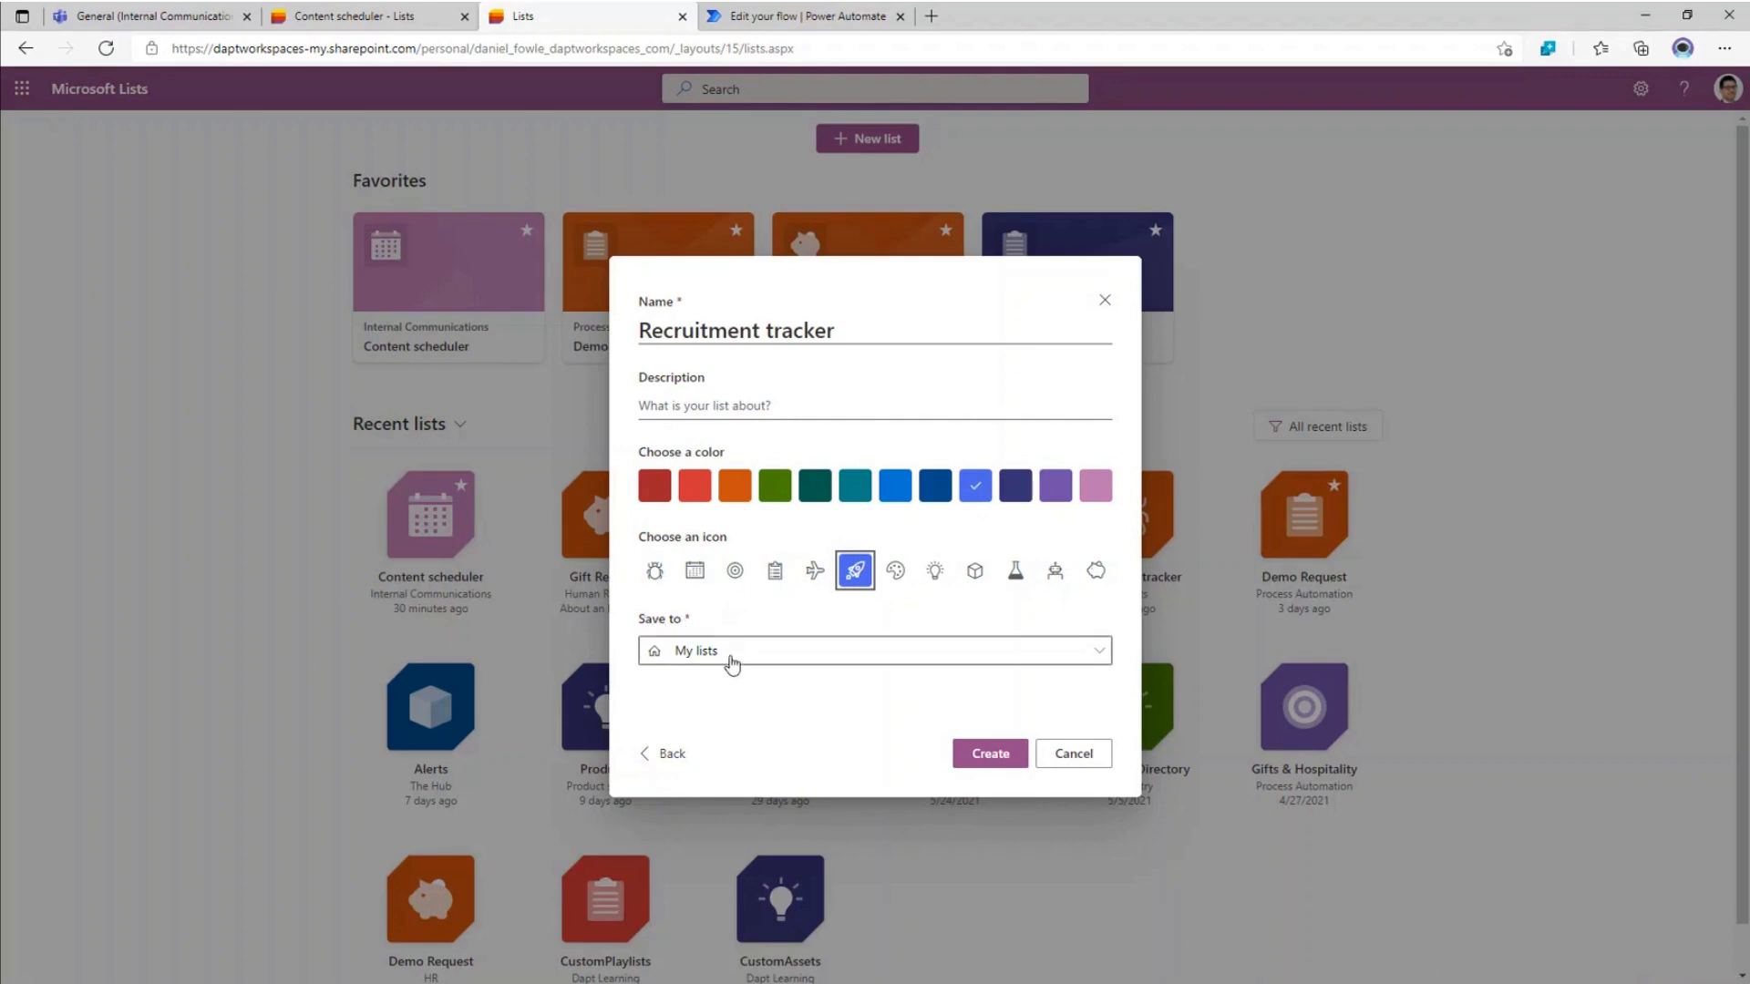
# - Review the available save locations, keep My lists, and create the Recruitment tracker list
pyautogui.click(732, 663)
pyautogui.click(736, 663)
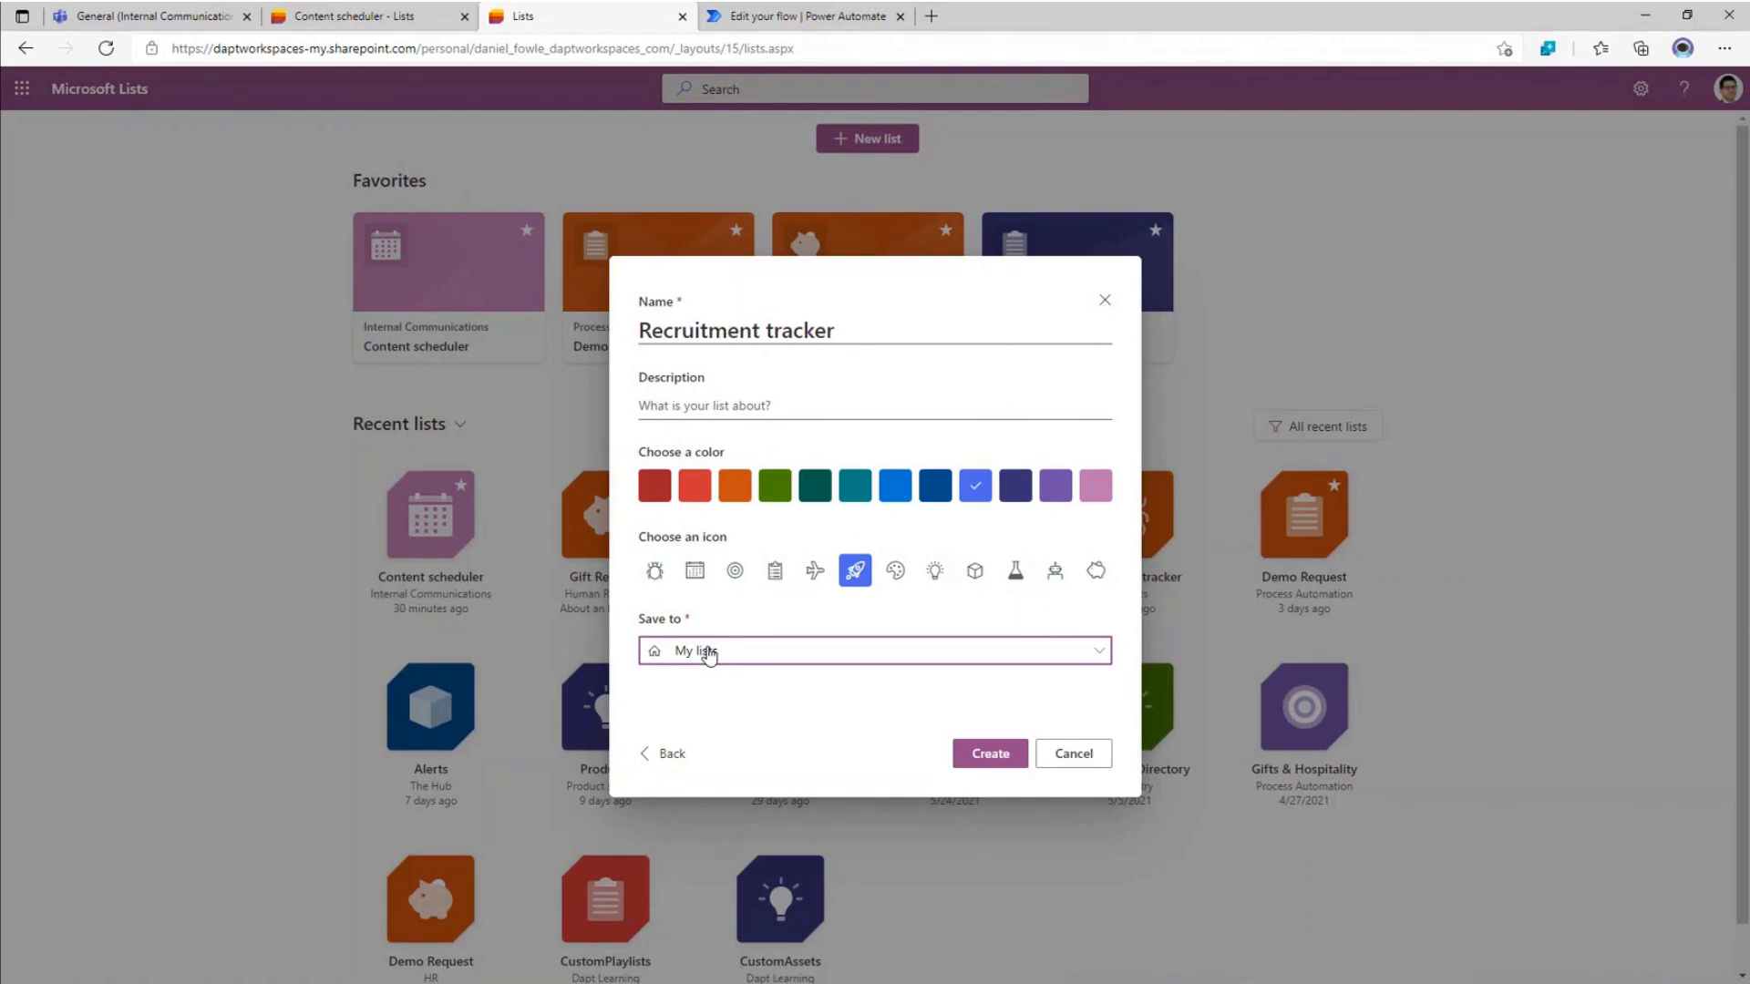
pyautogui.click(907, 280)
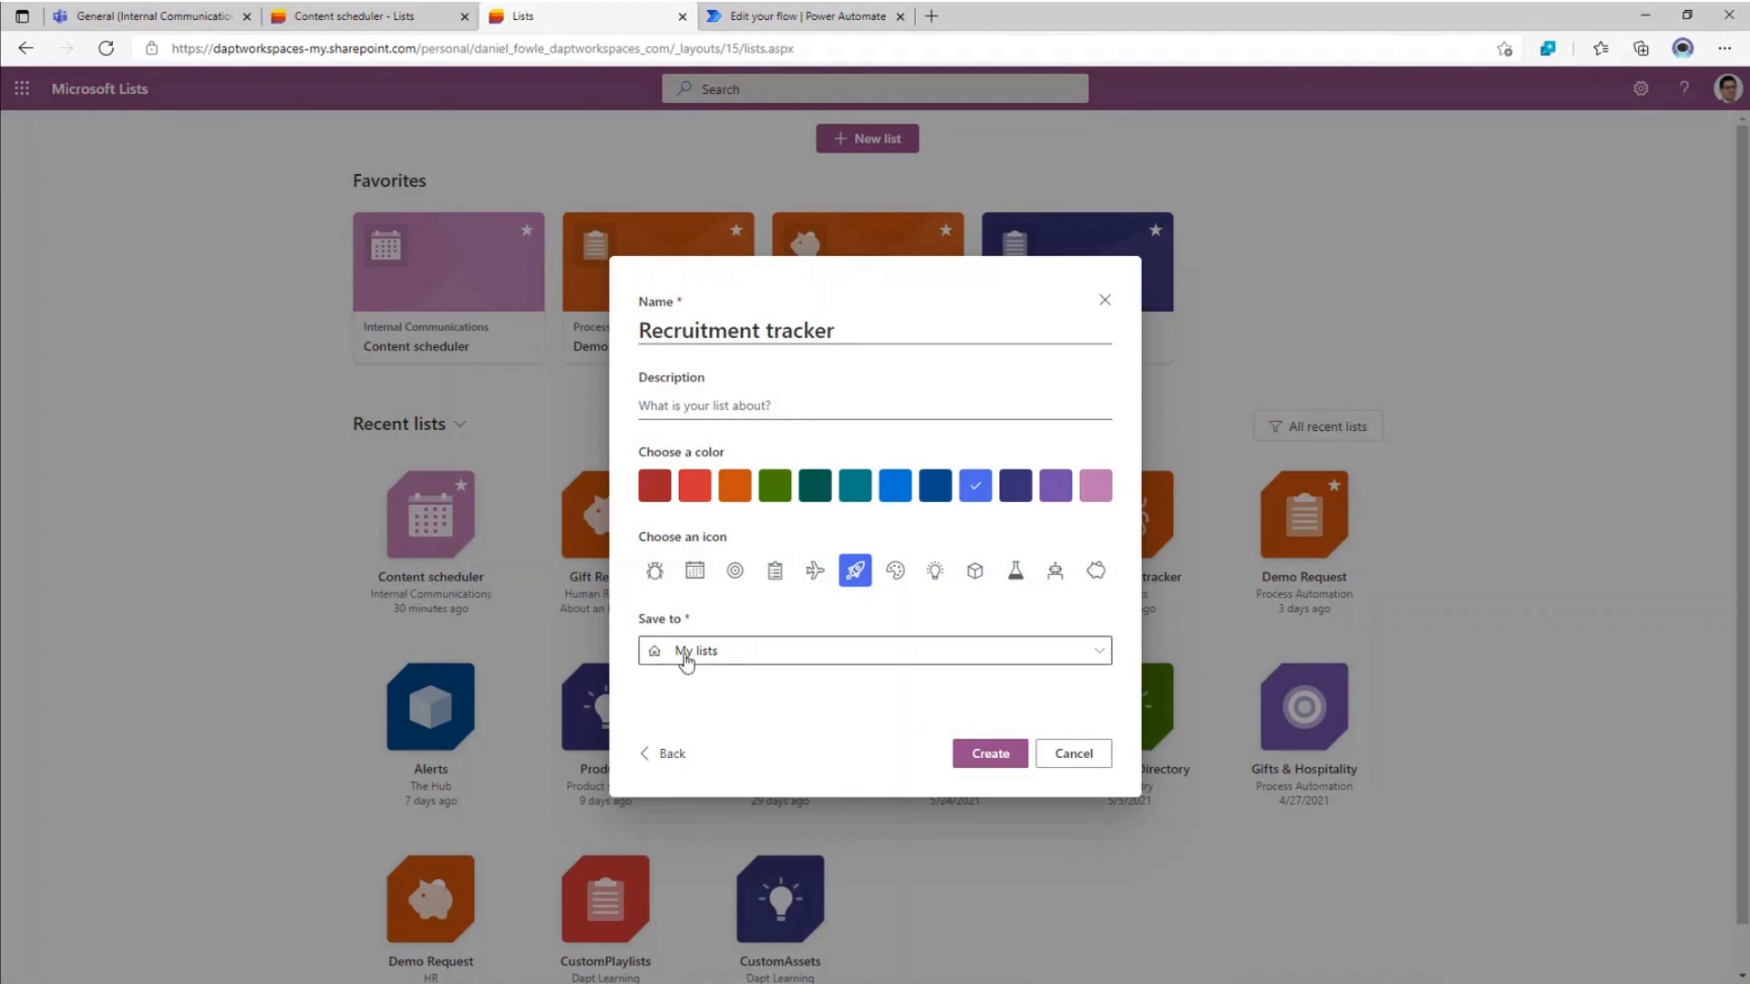
pyautogui.click(846, 653)
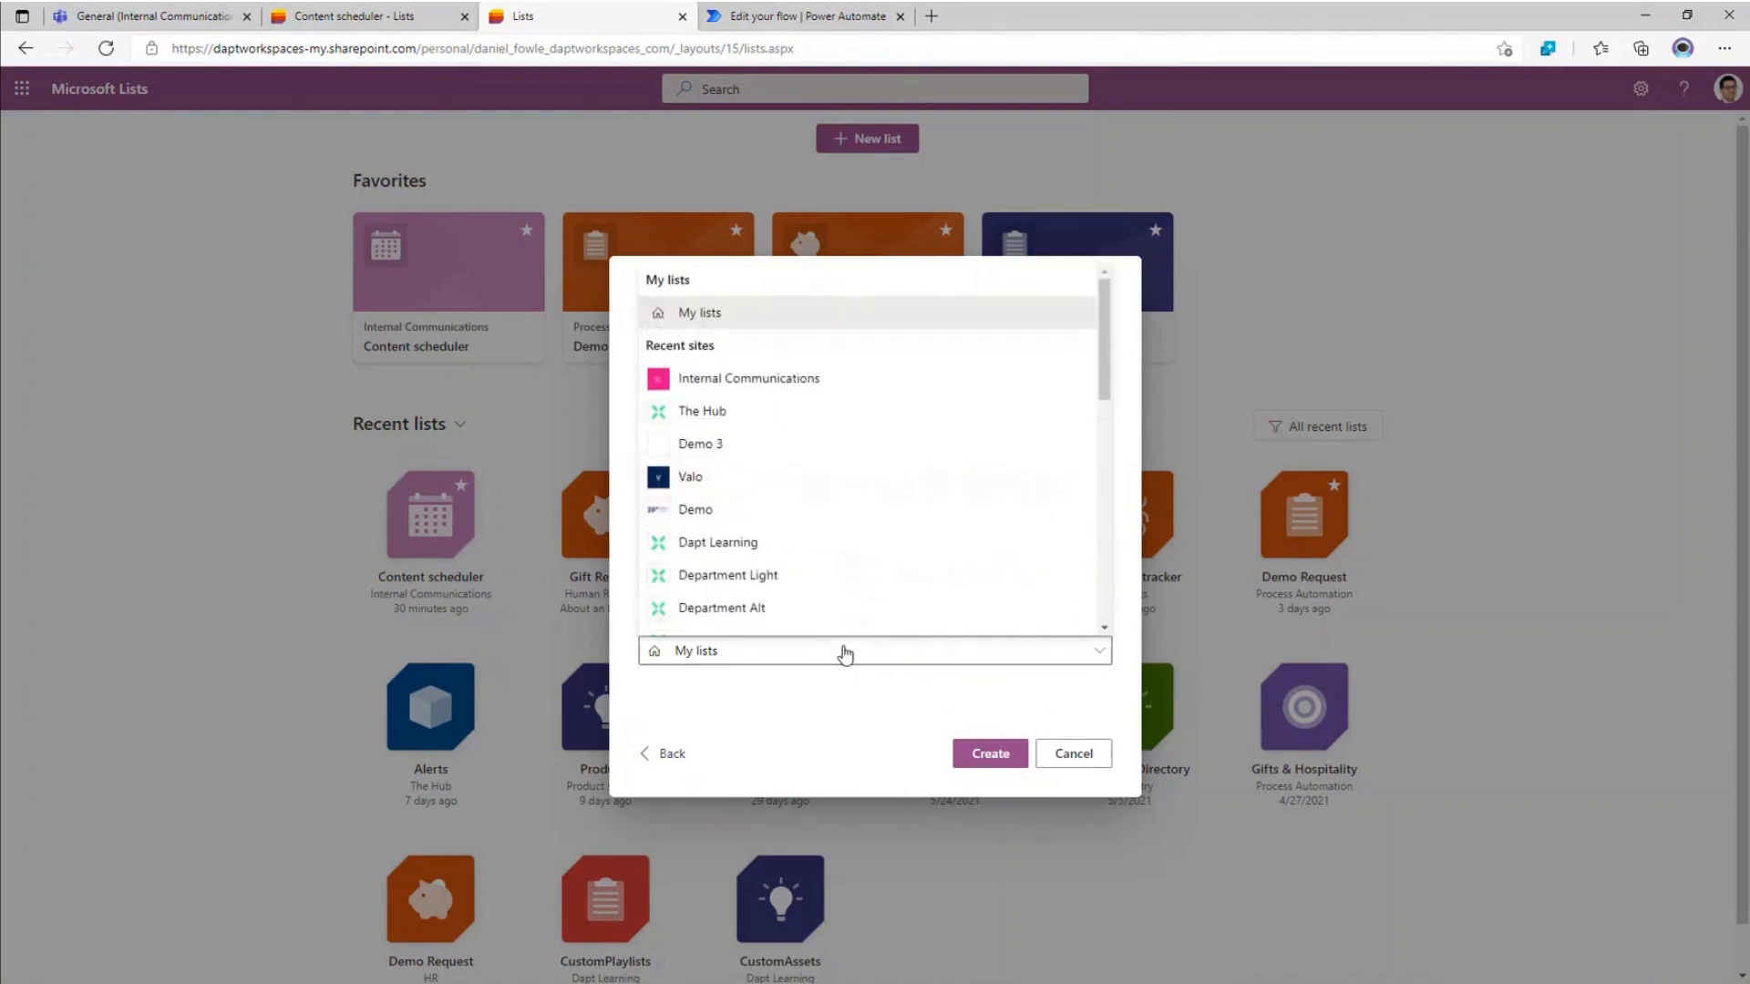
pyautogui.scroll(-5, 692, 419)
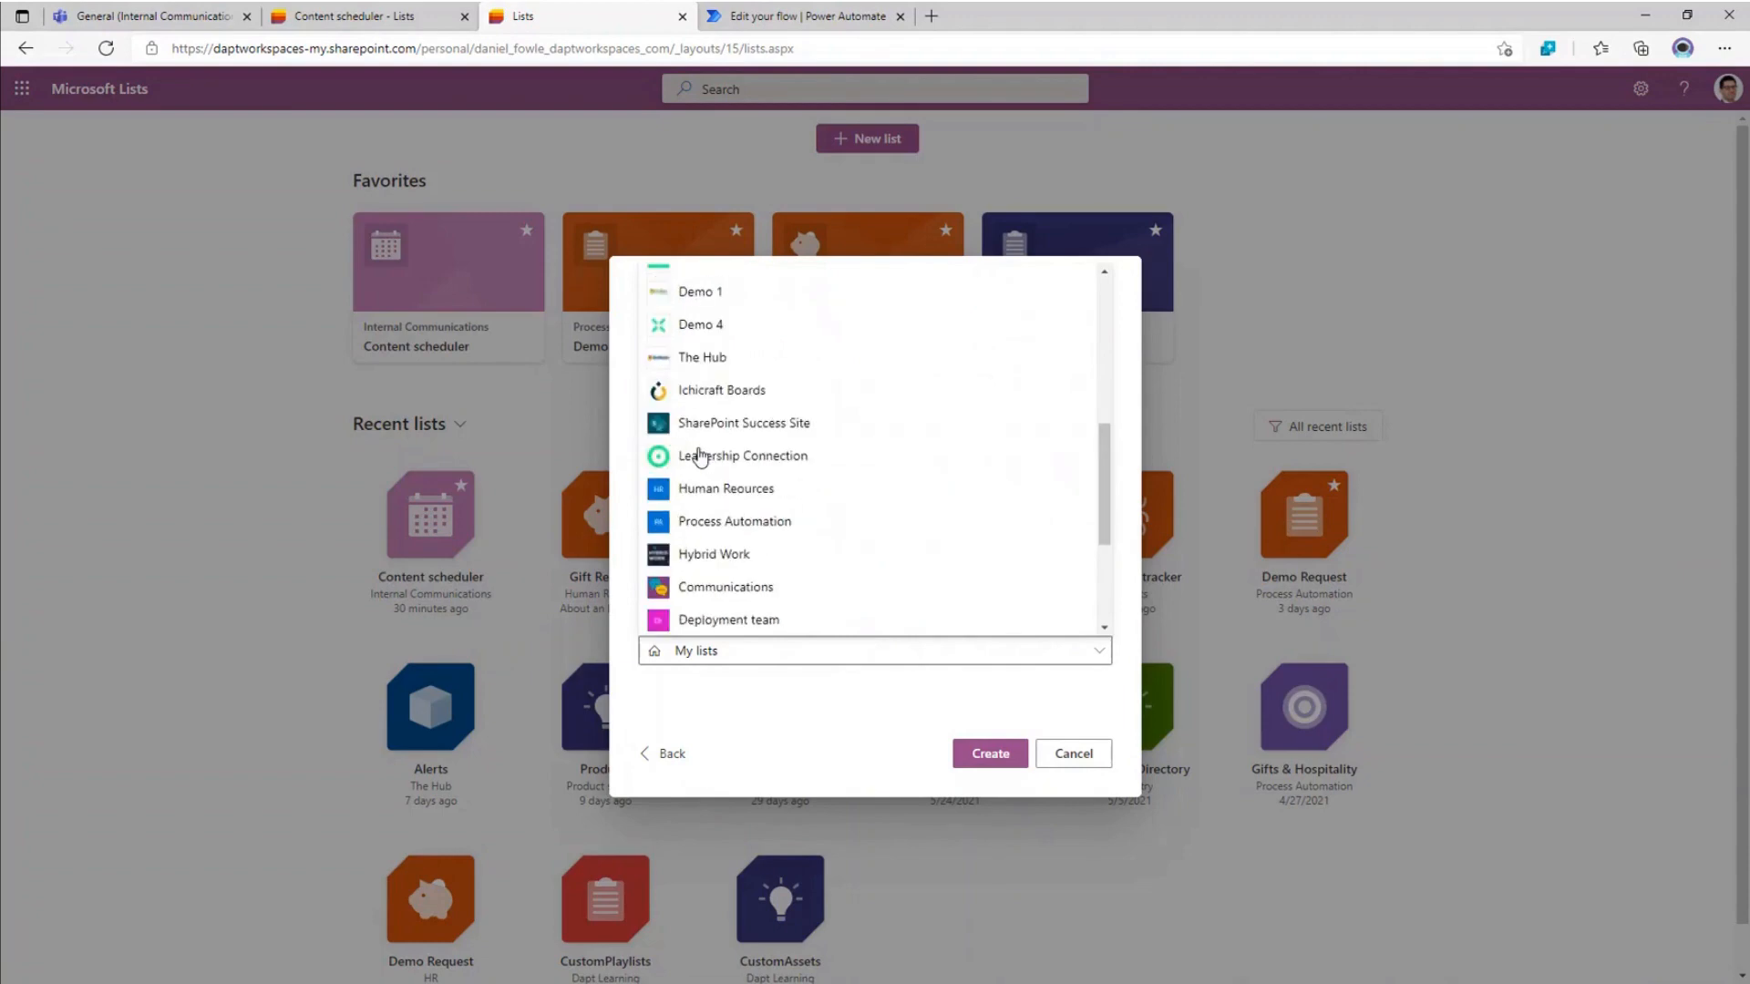
pyautogui.scroll(-3, 700, 456)
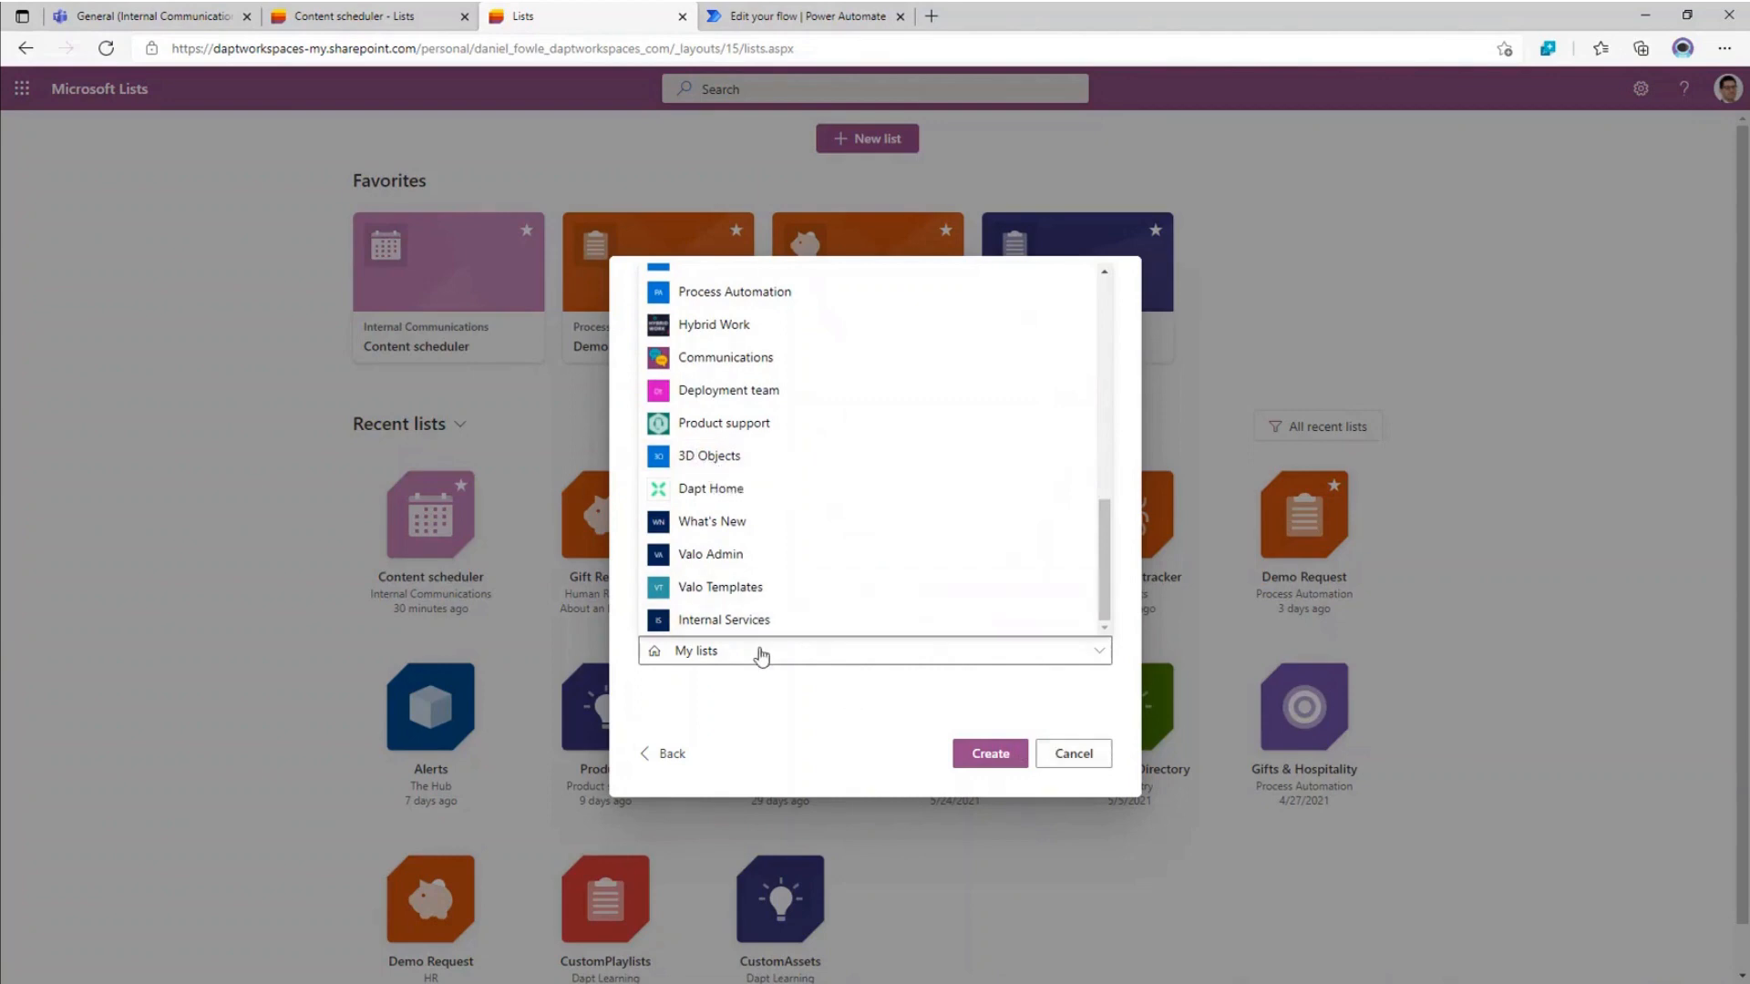
pyautogui.click(744, 708)
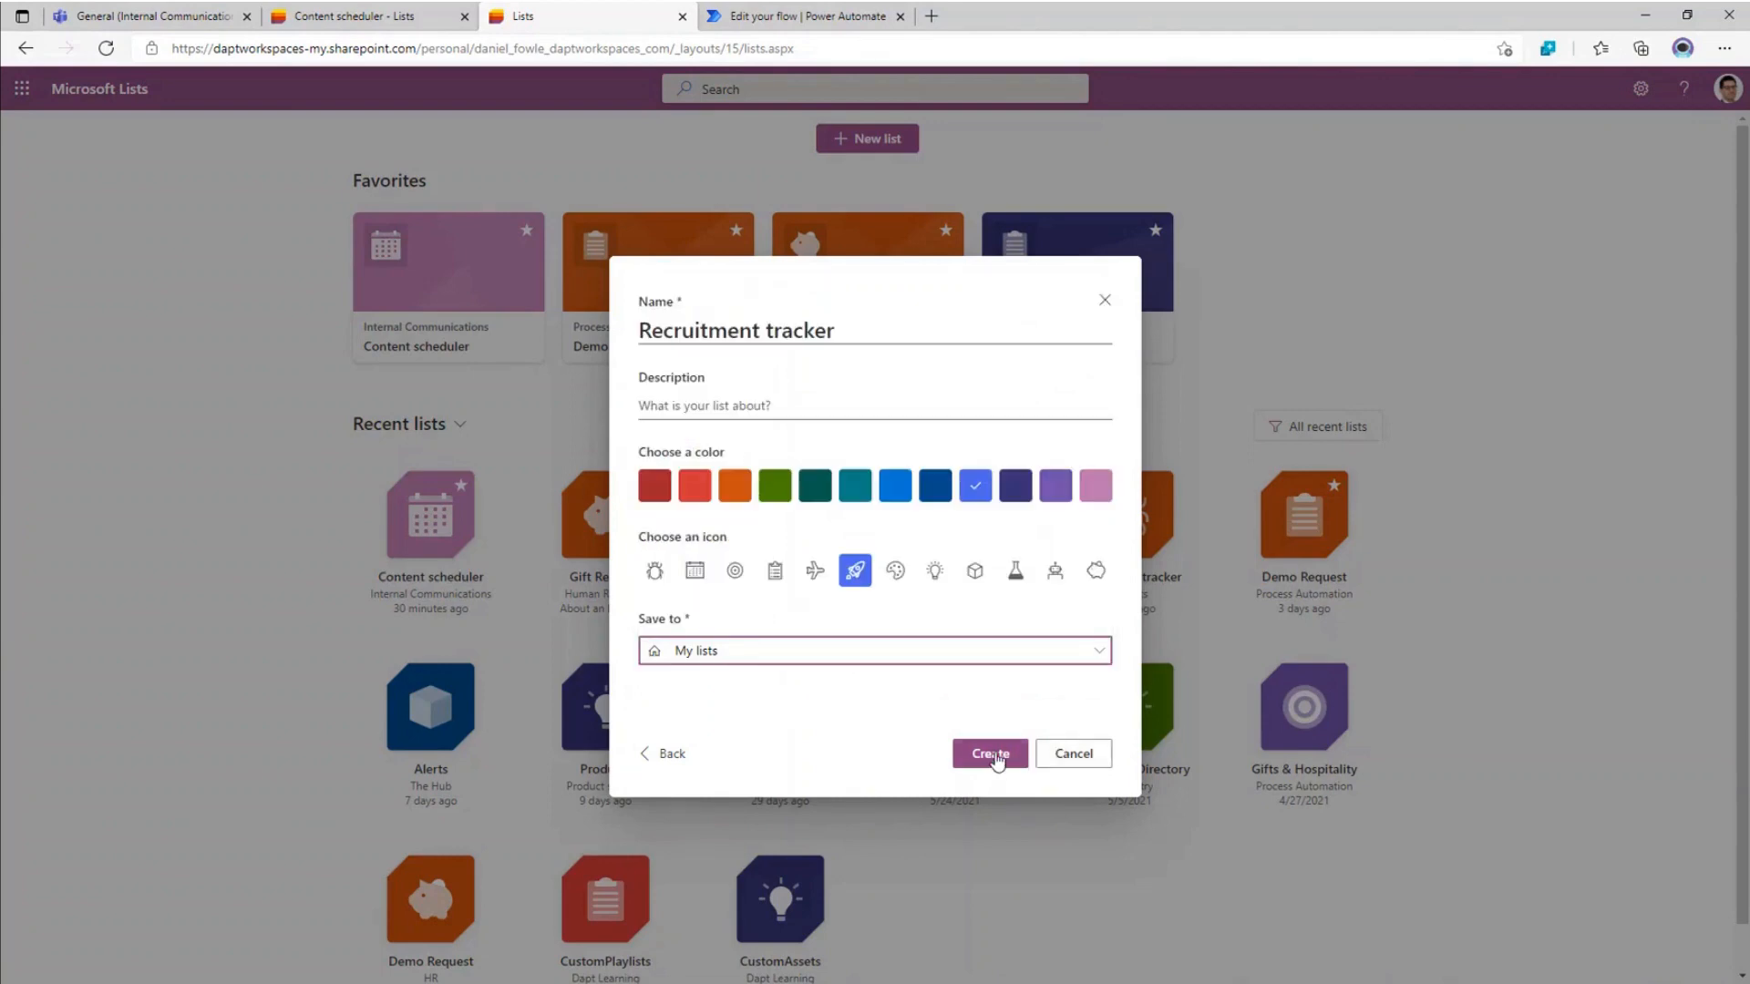
pyautogui.click(995, 757)
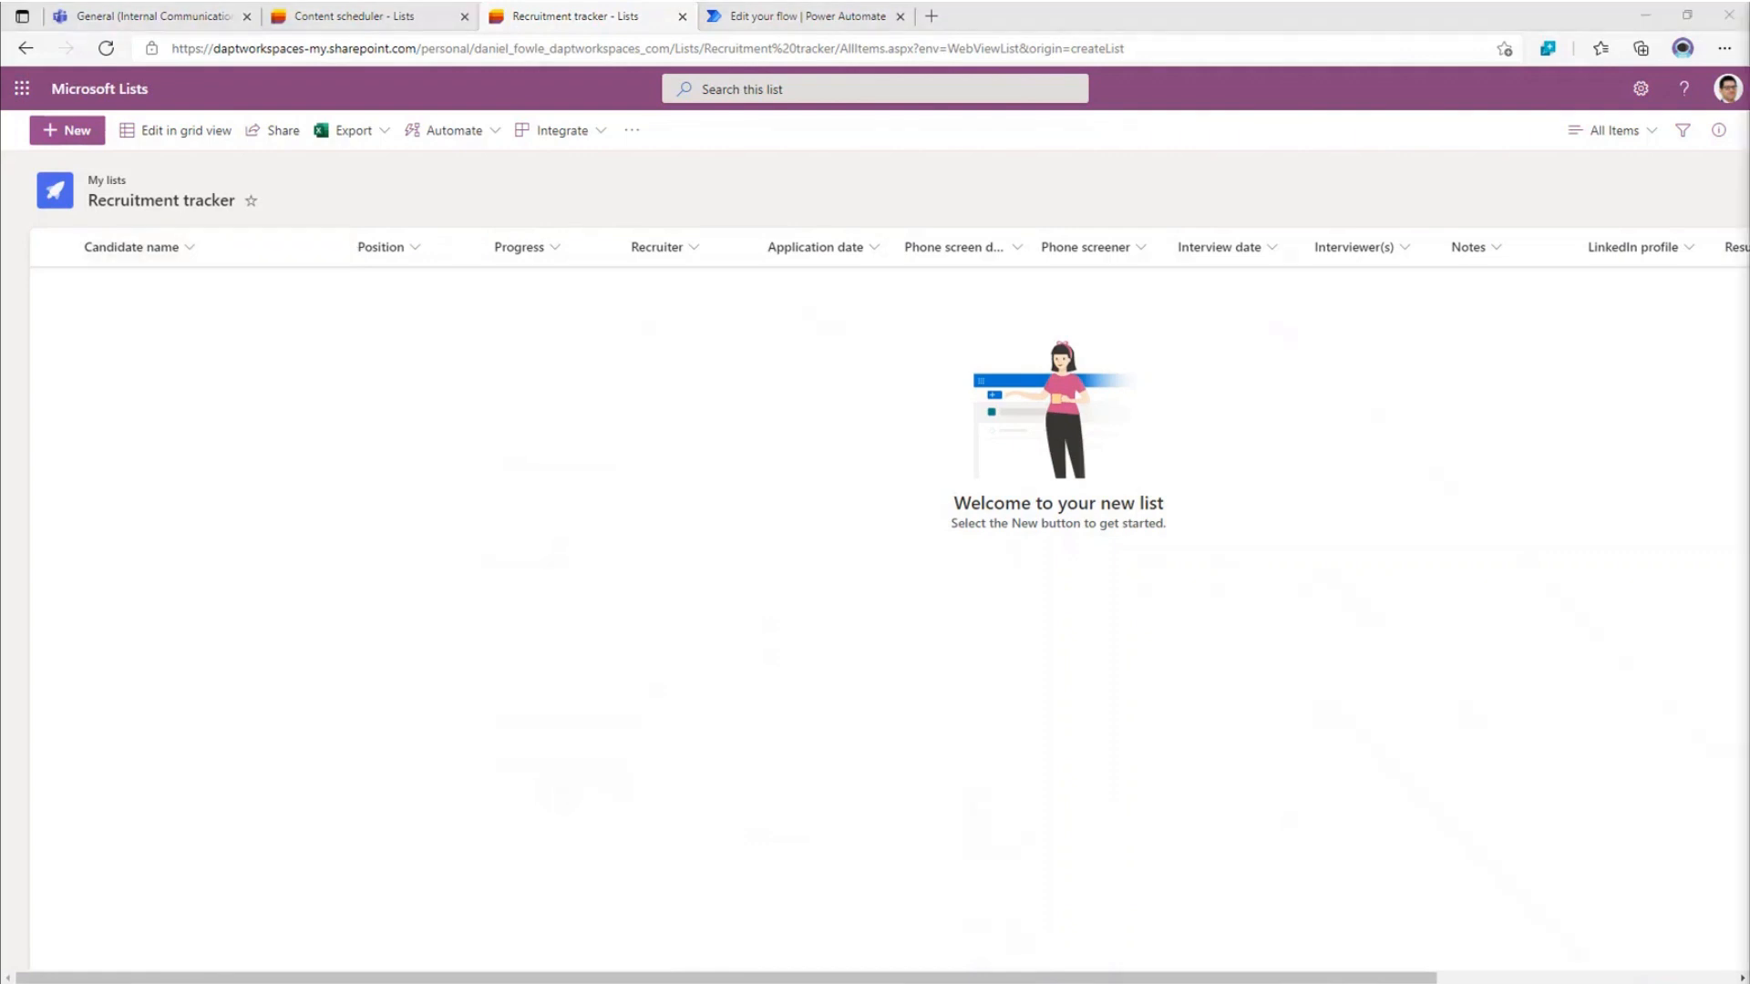
# - In the Content scheduler list, choose background colors as the formatting for the Status column
pyautogui.click(369, 20)
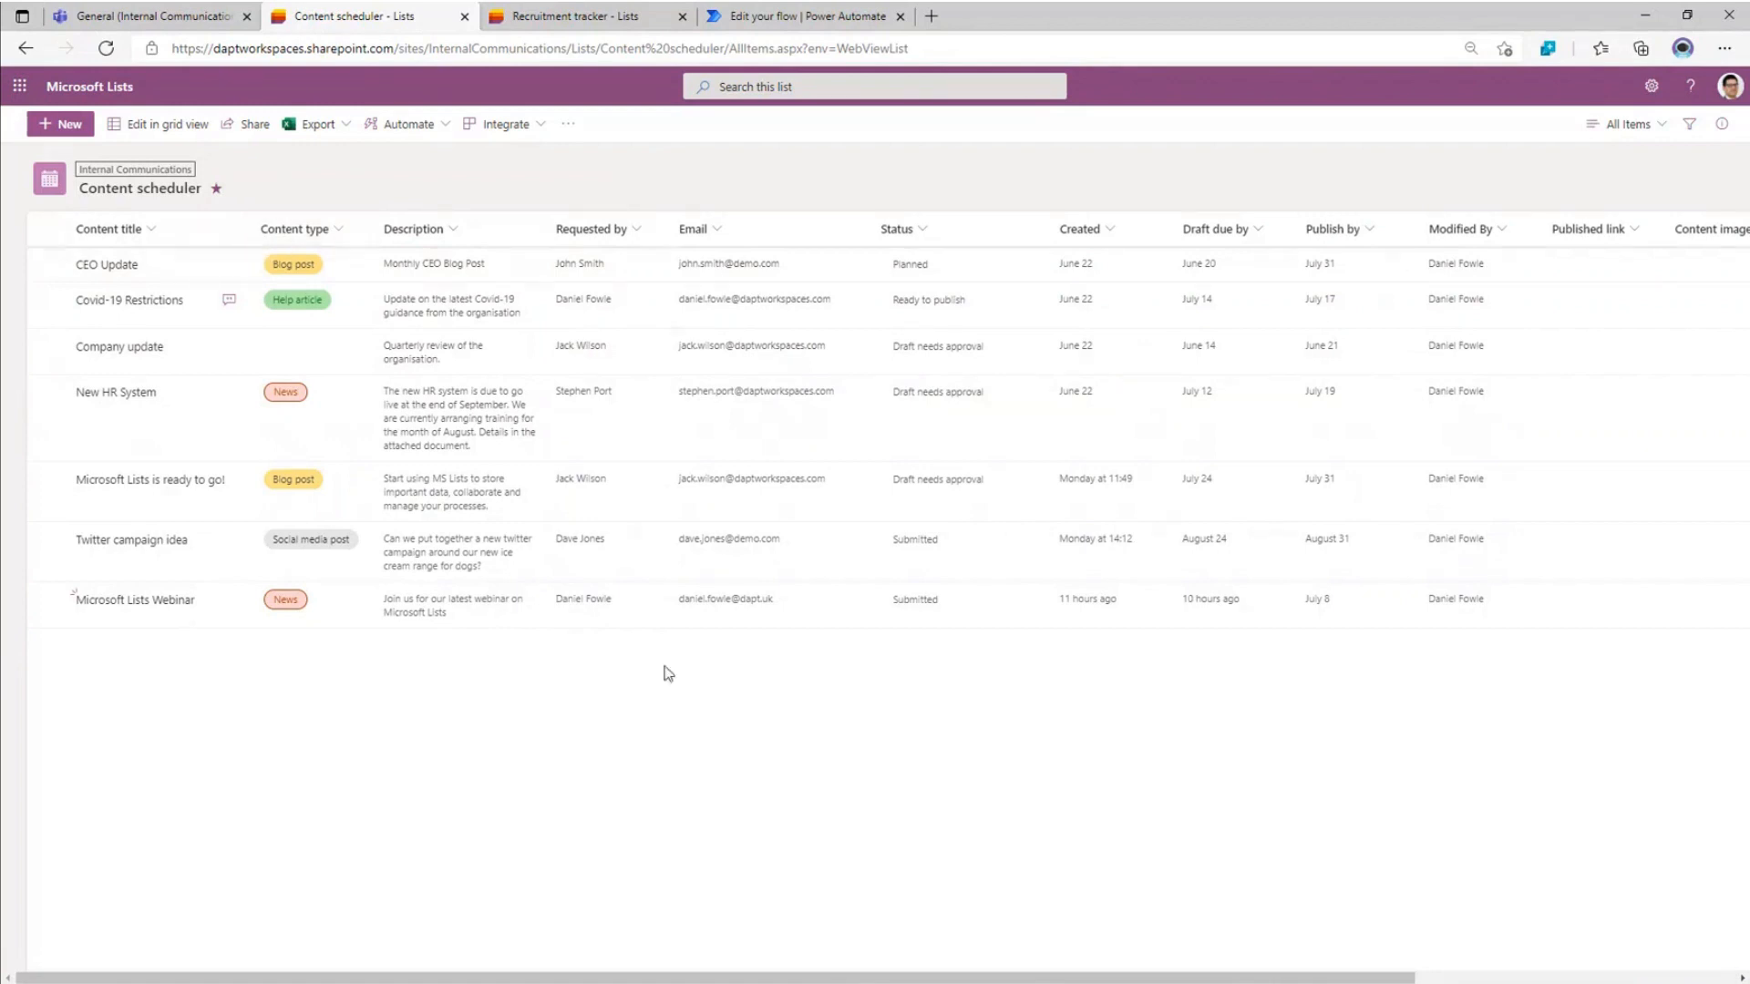
pyautogui.click(925, 235)
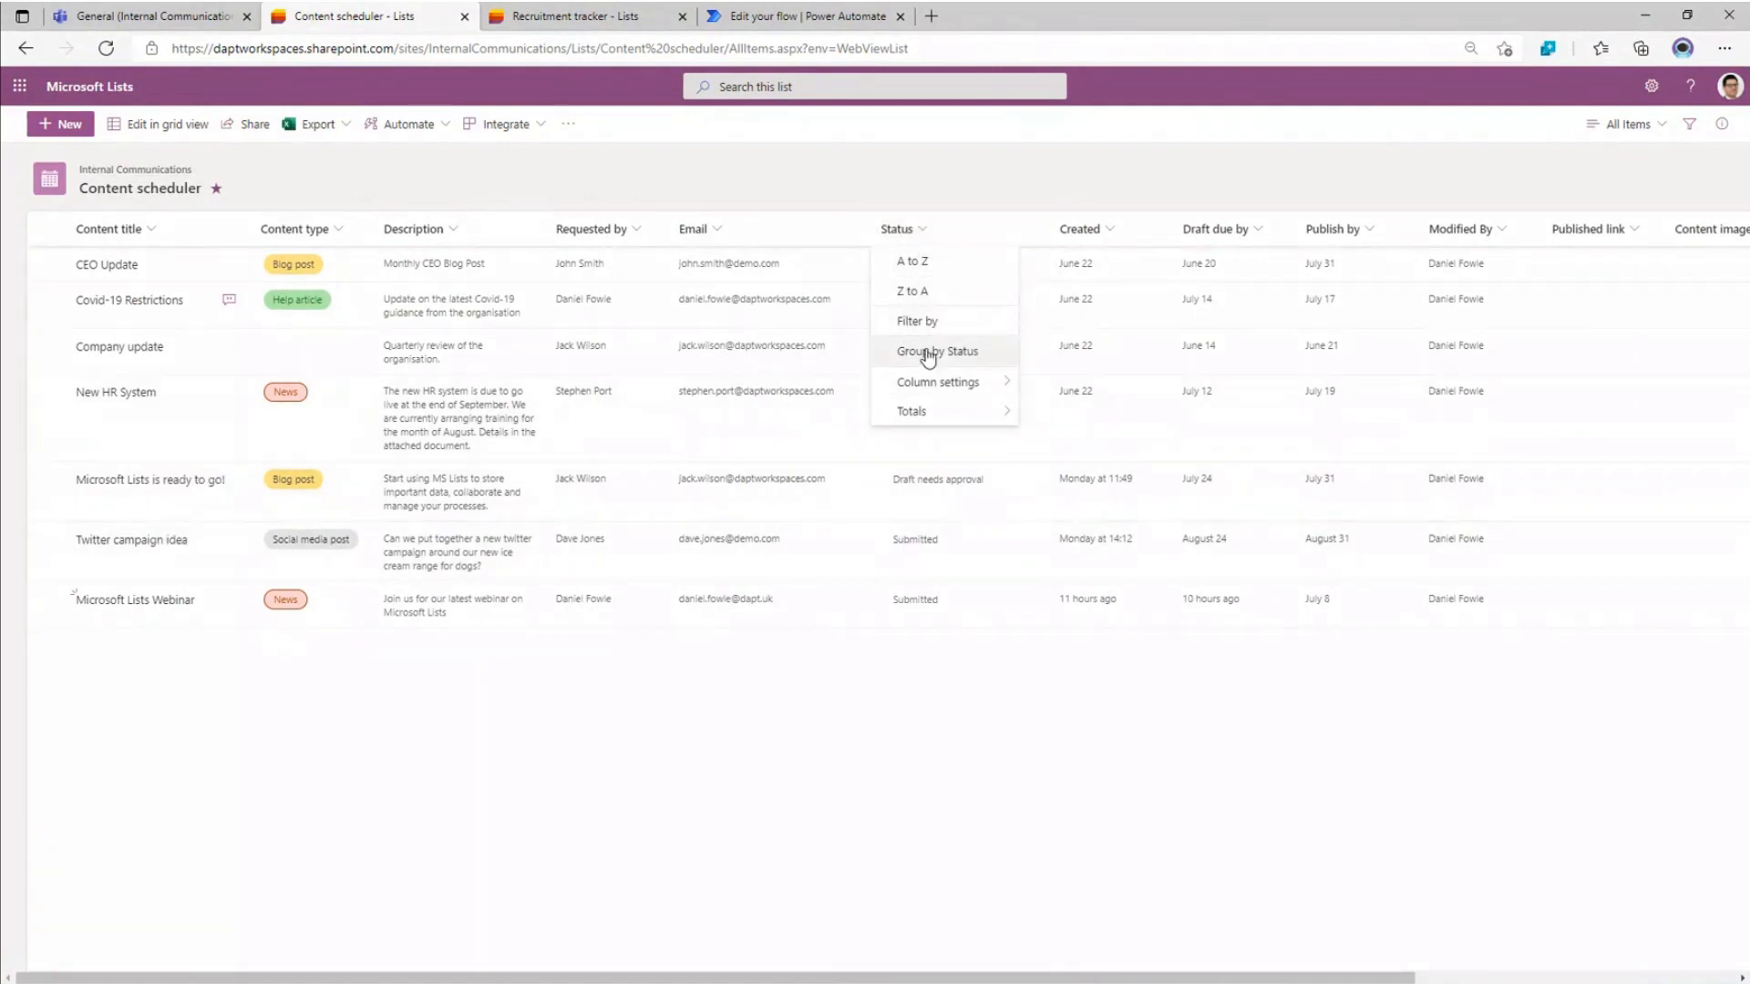
pyautogui.moveTo(912, 415)
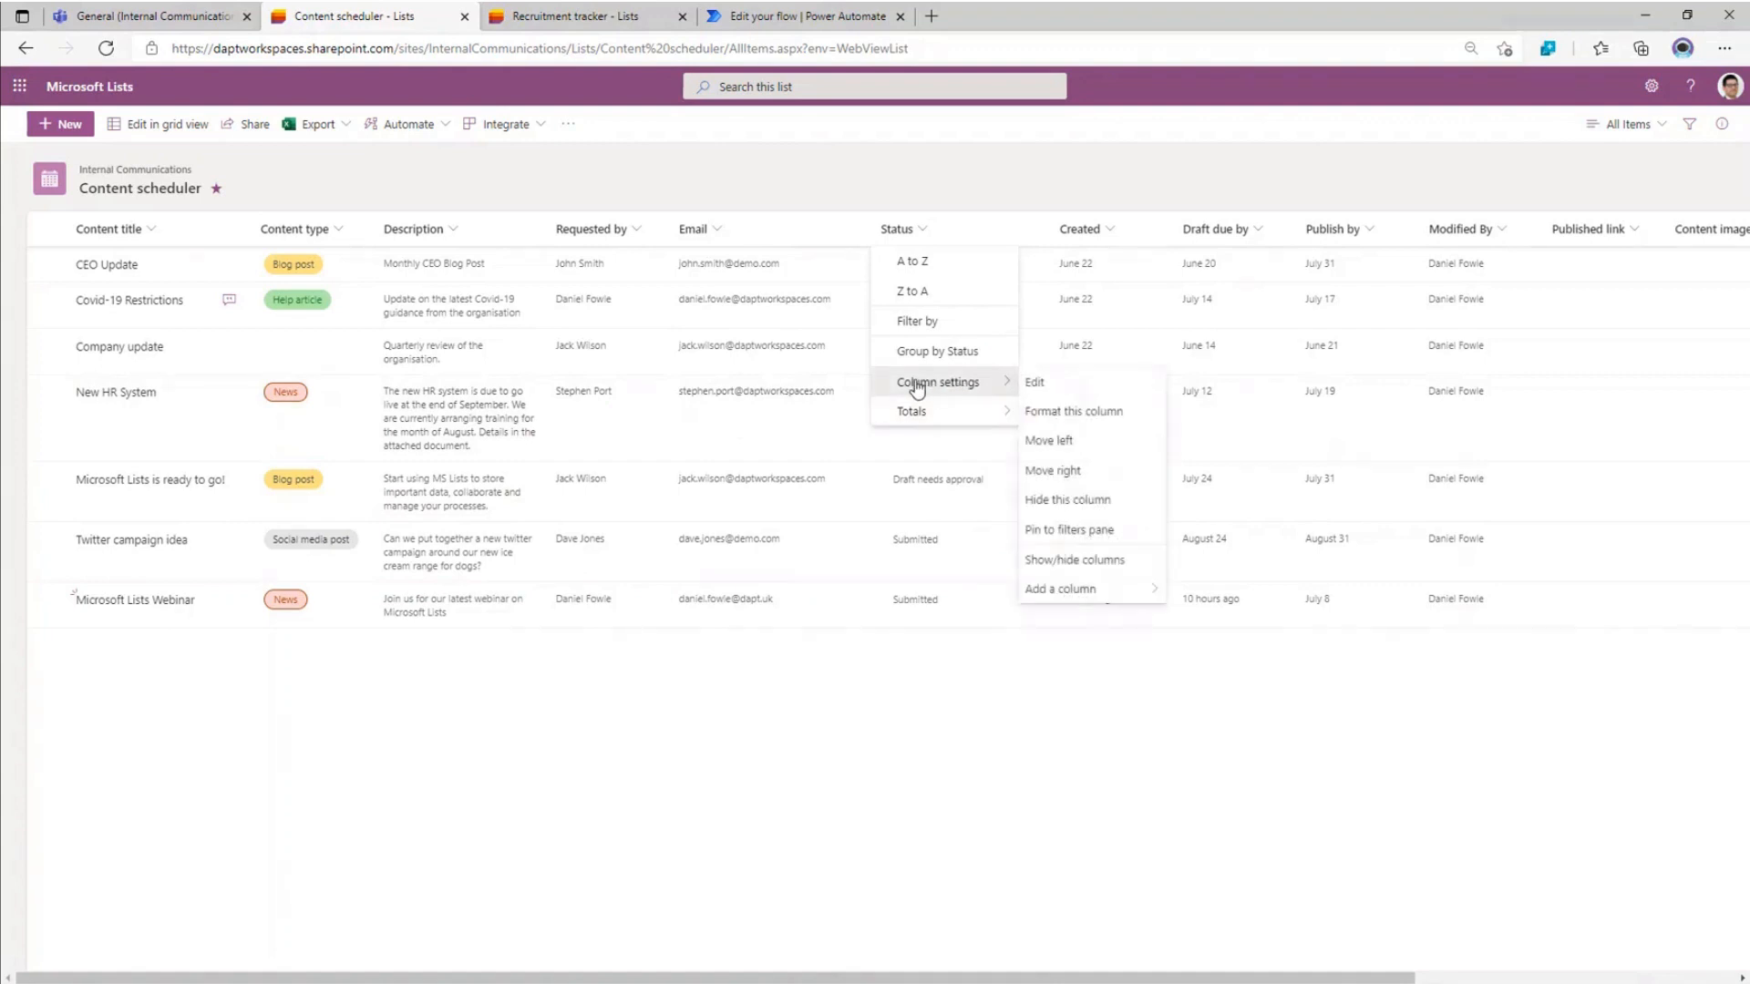
pyautogui.click(1078, 412)
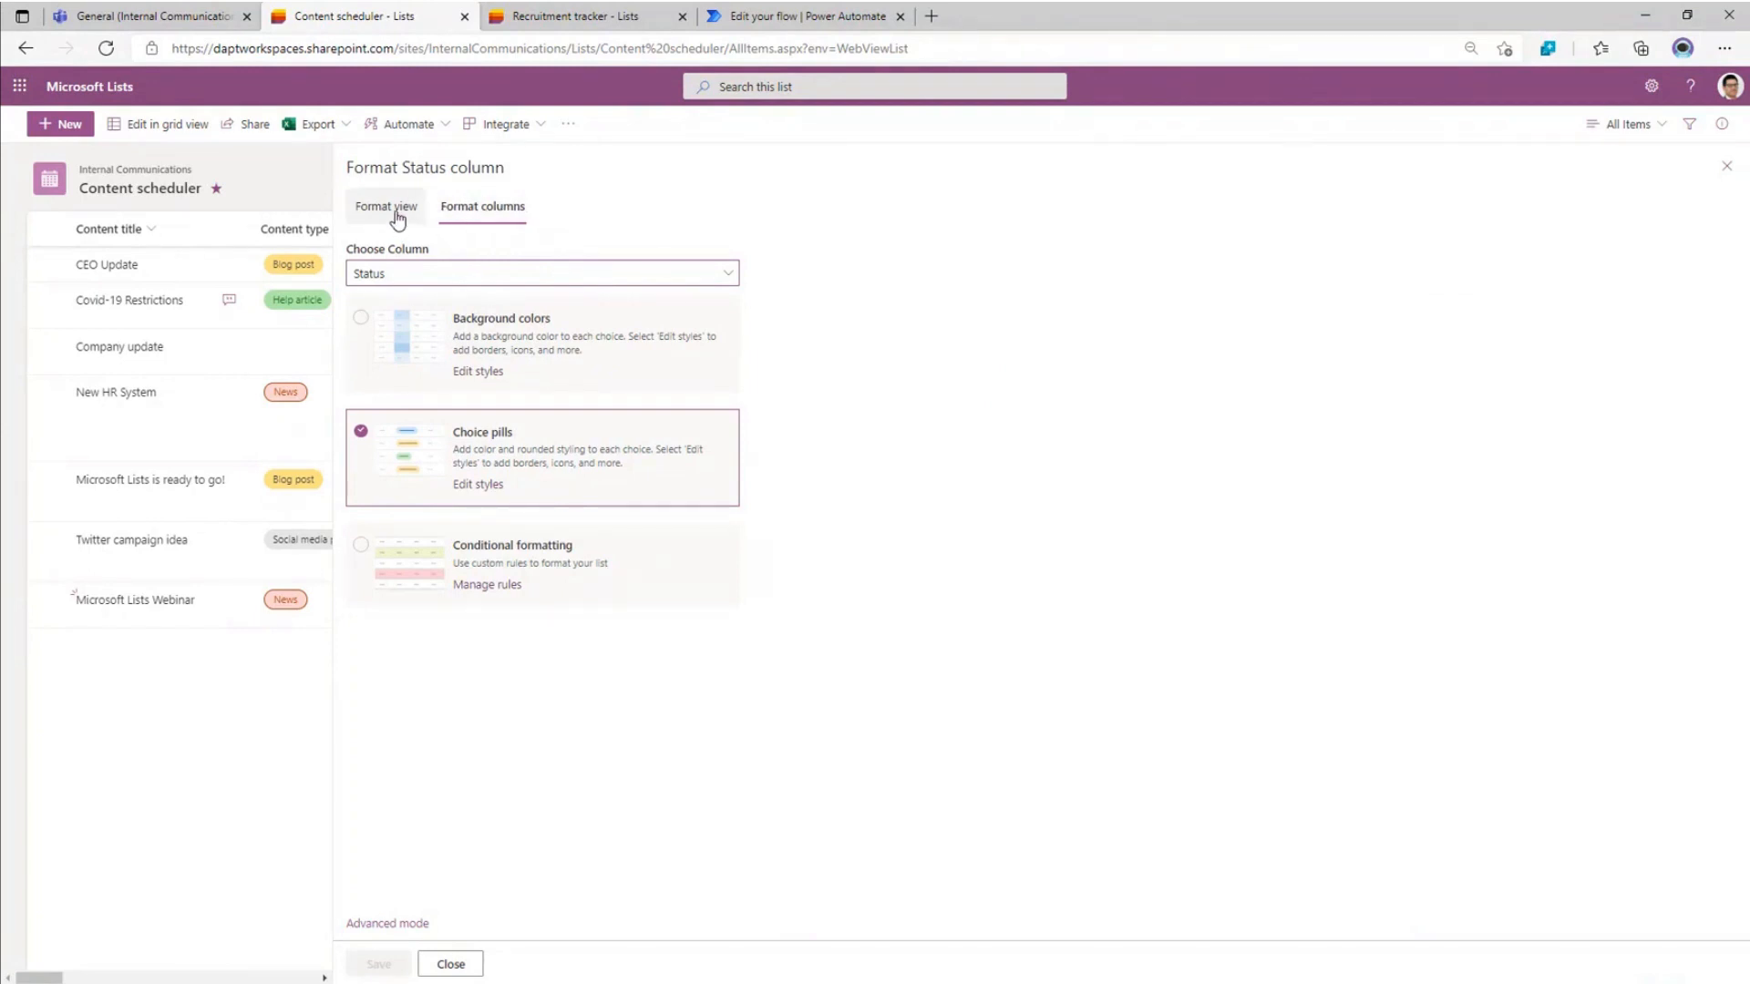
pyautogui.click(395, 337)
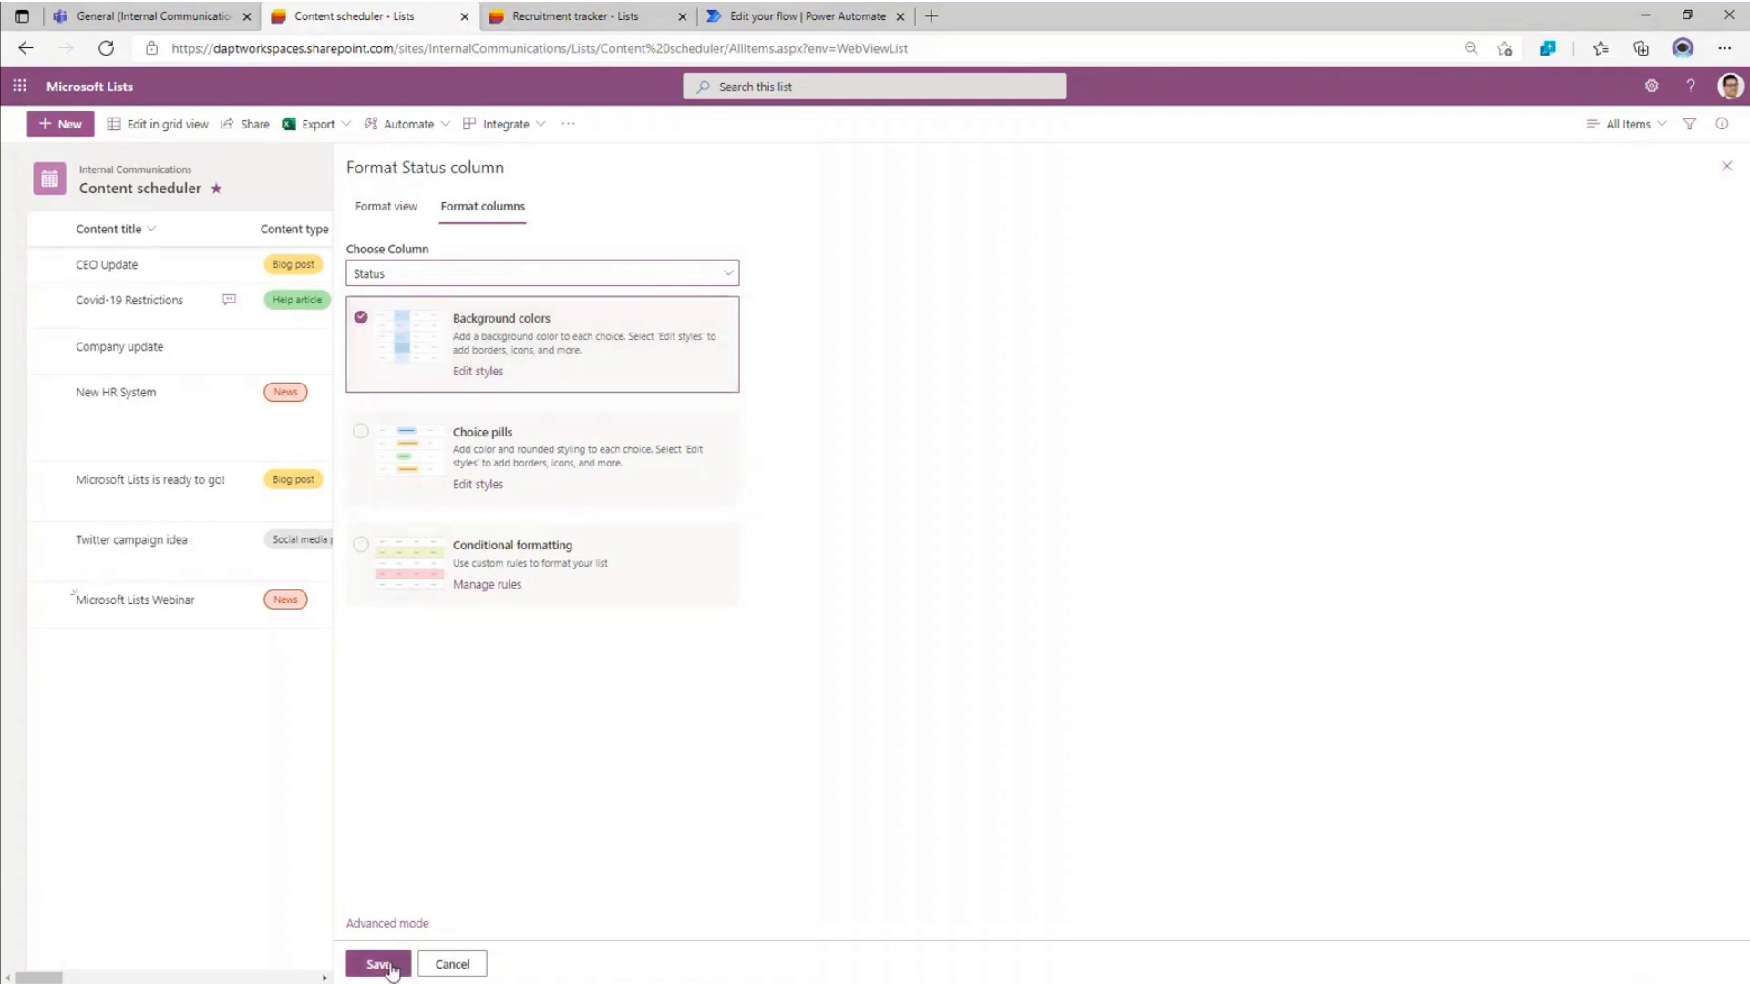
# - Set the Planned status background to light mauve and save the Status column formatting
pyautogui.click(480, 374)
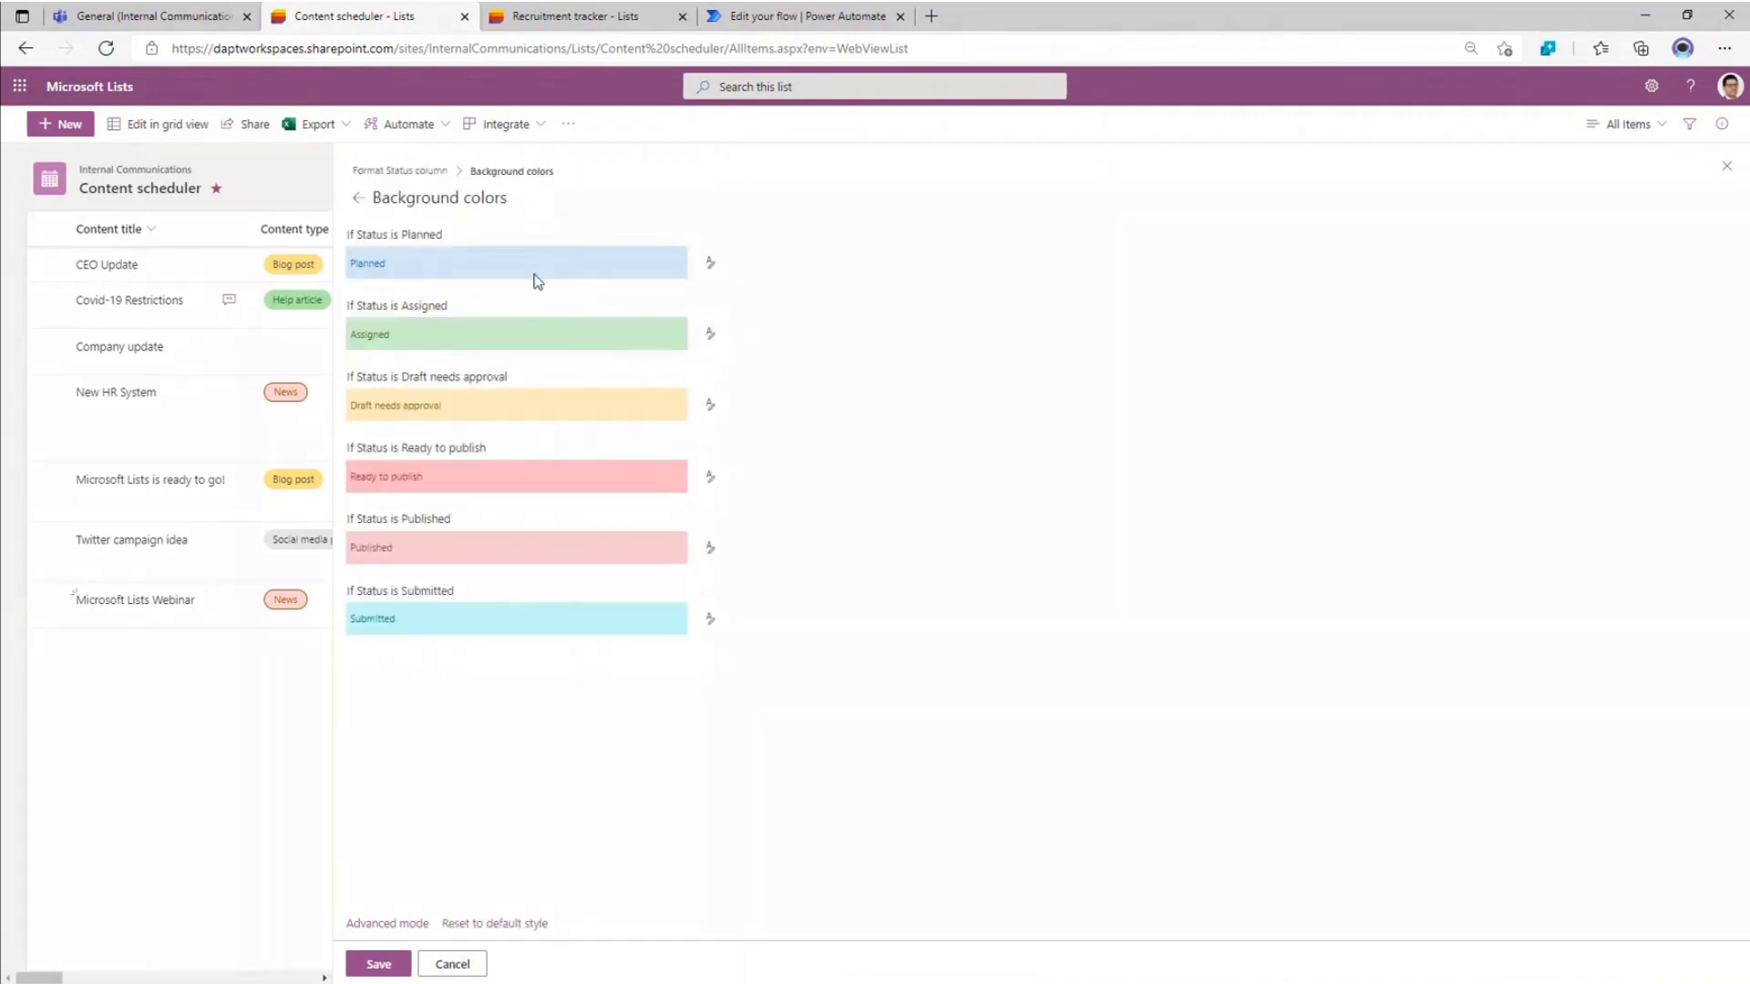
pyautogui.click(710, 264)
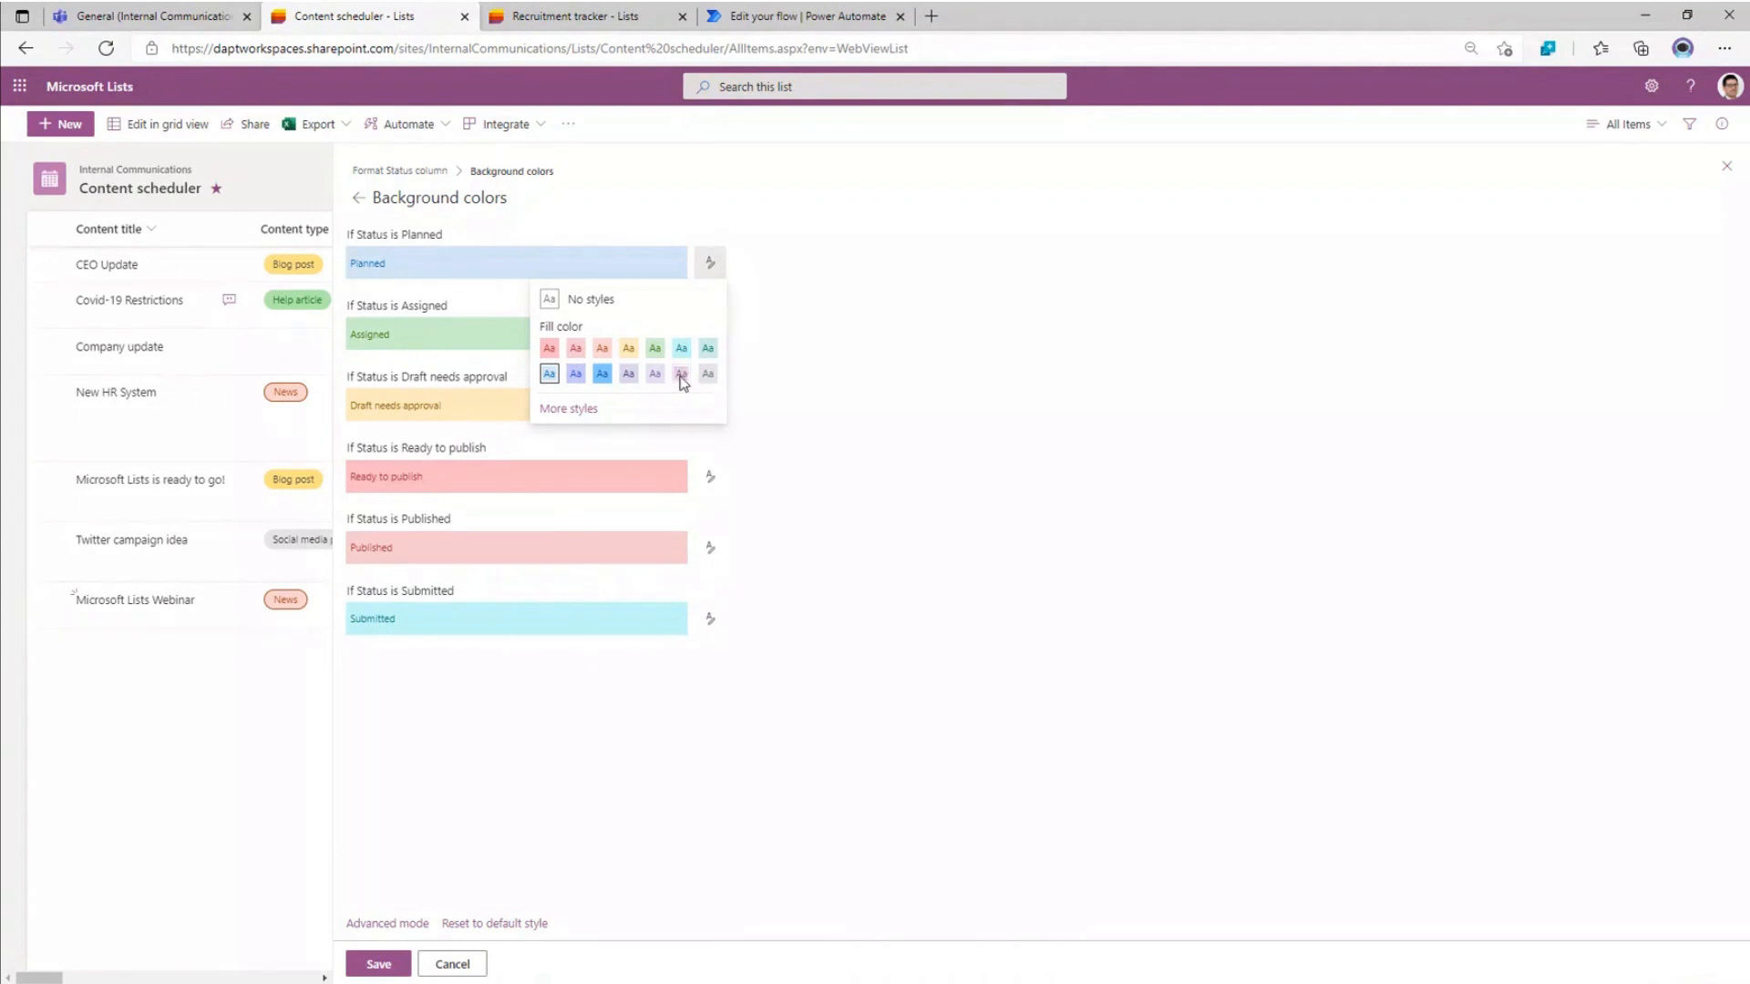
pyautogui.click(681, 374)
pyautogui.click(386, 968)
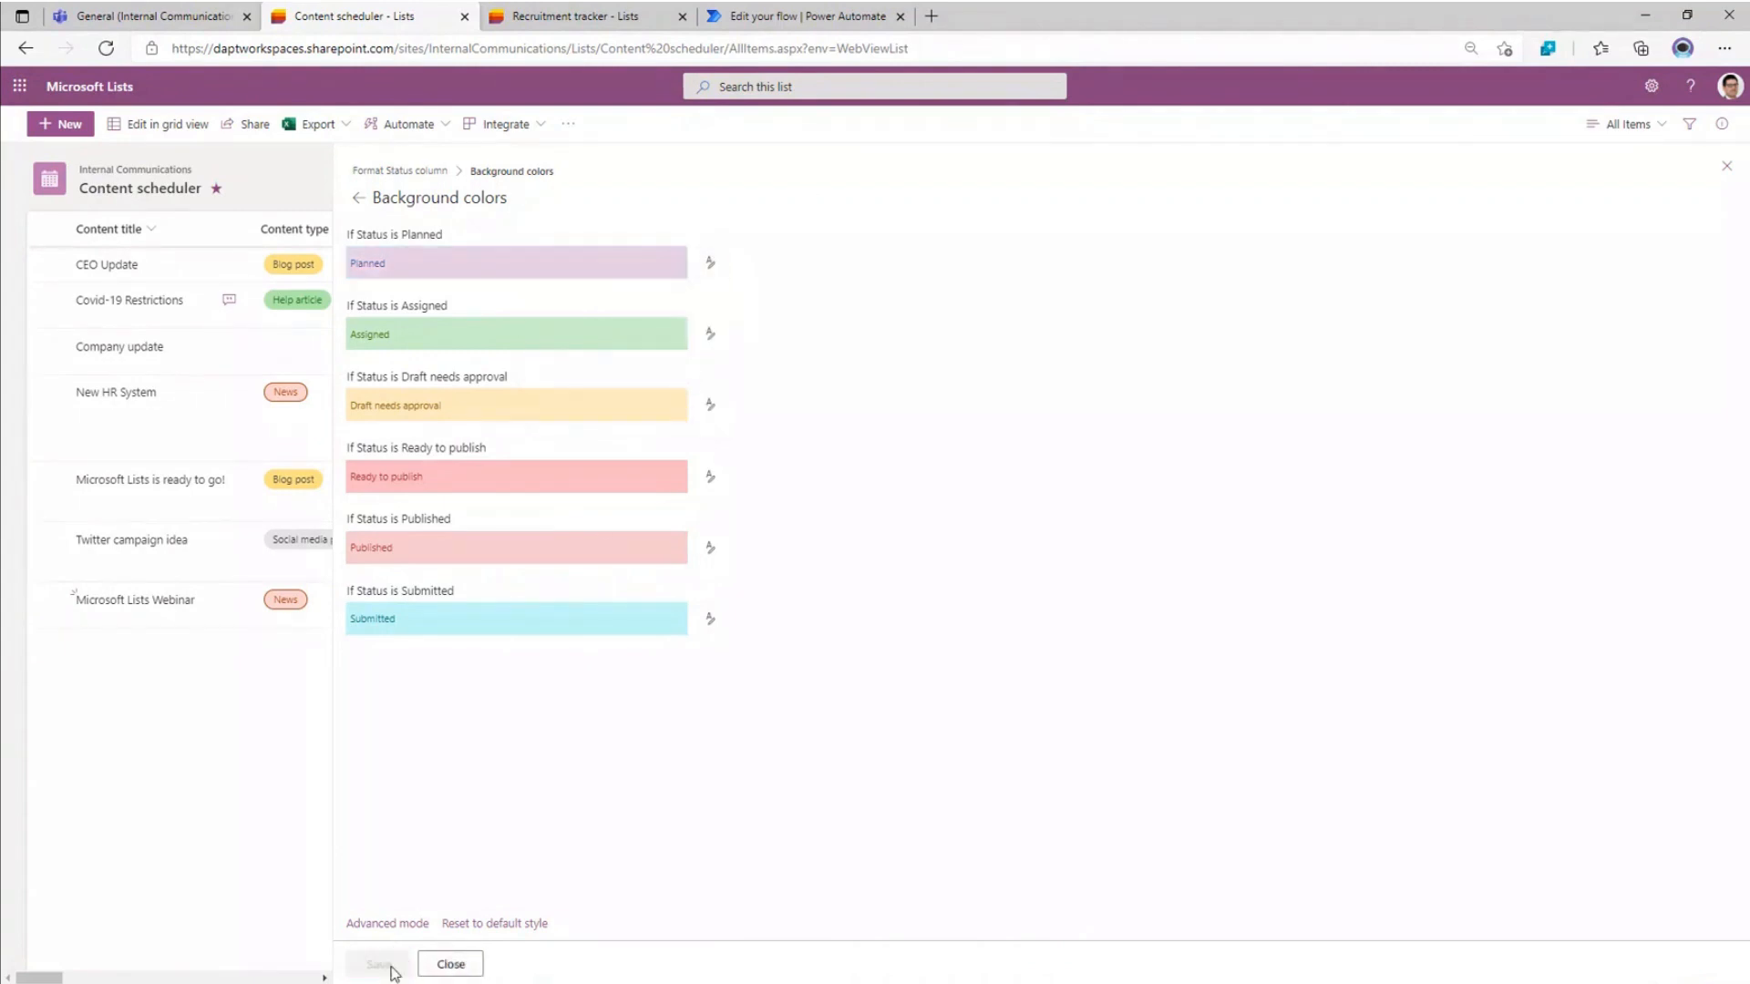
pyautogui.click(456, 964)
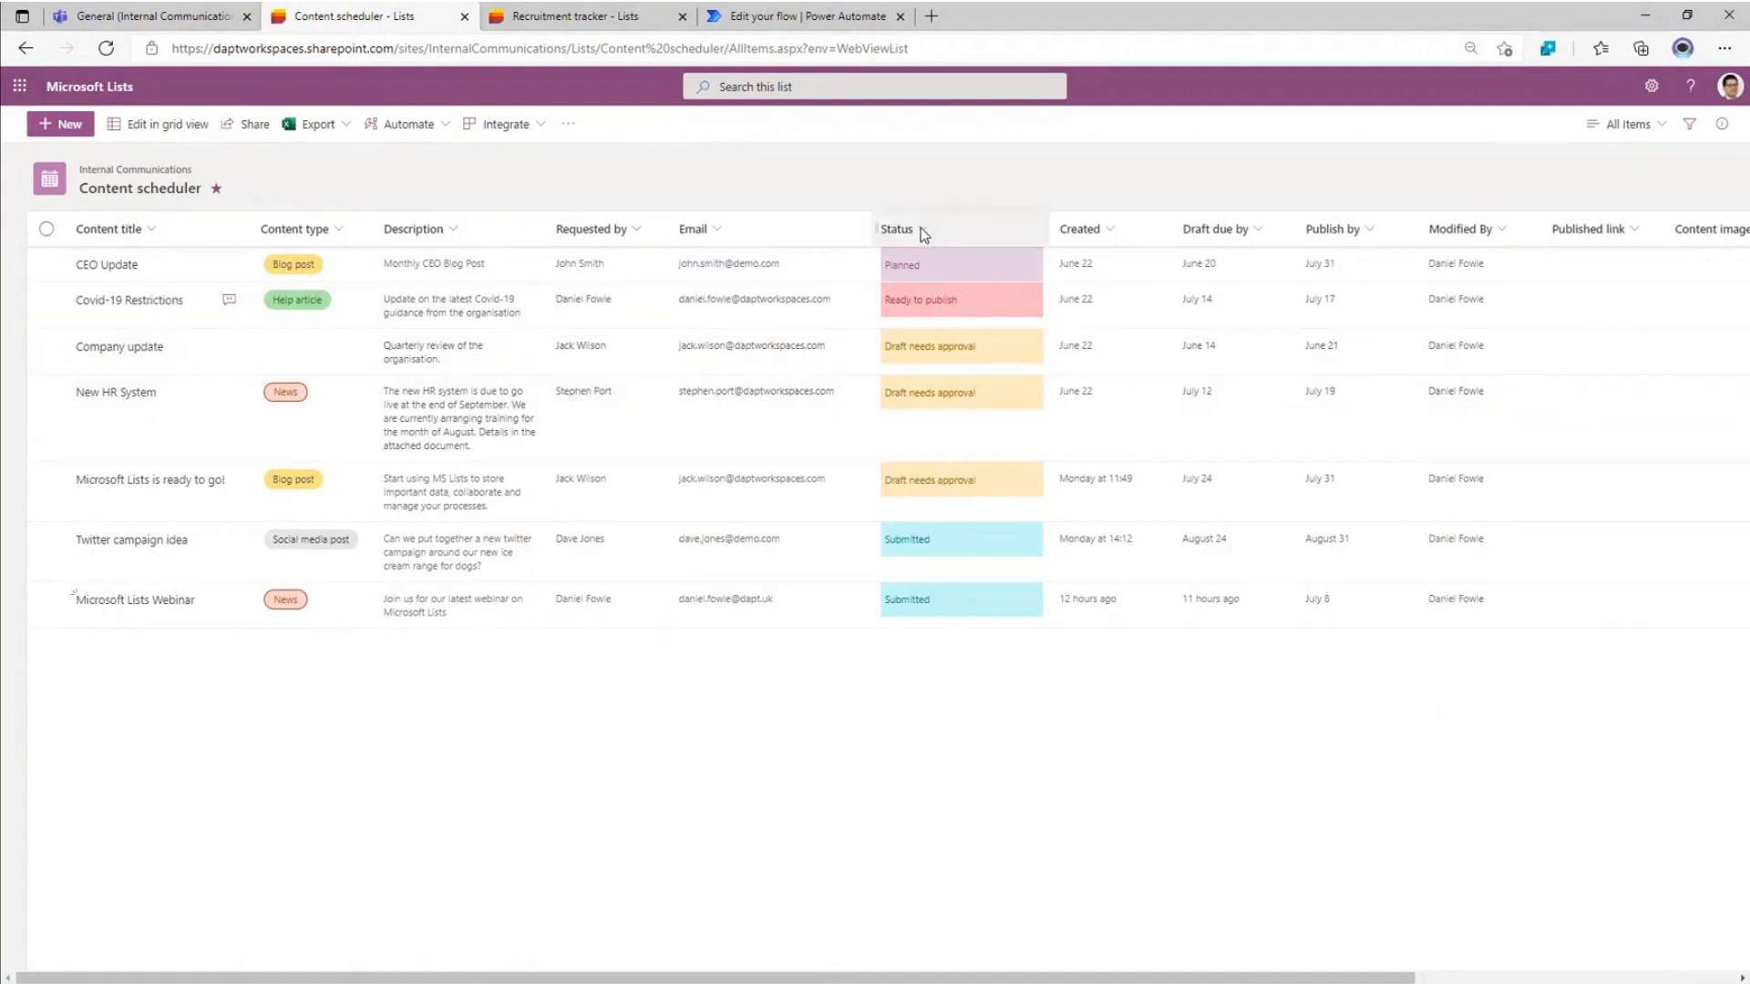
# - Switch the Status column's formatting to conditional formatting and open its show-all-values rule for editing
pyautogui.click(923, 222)
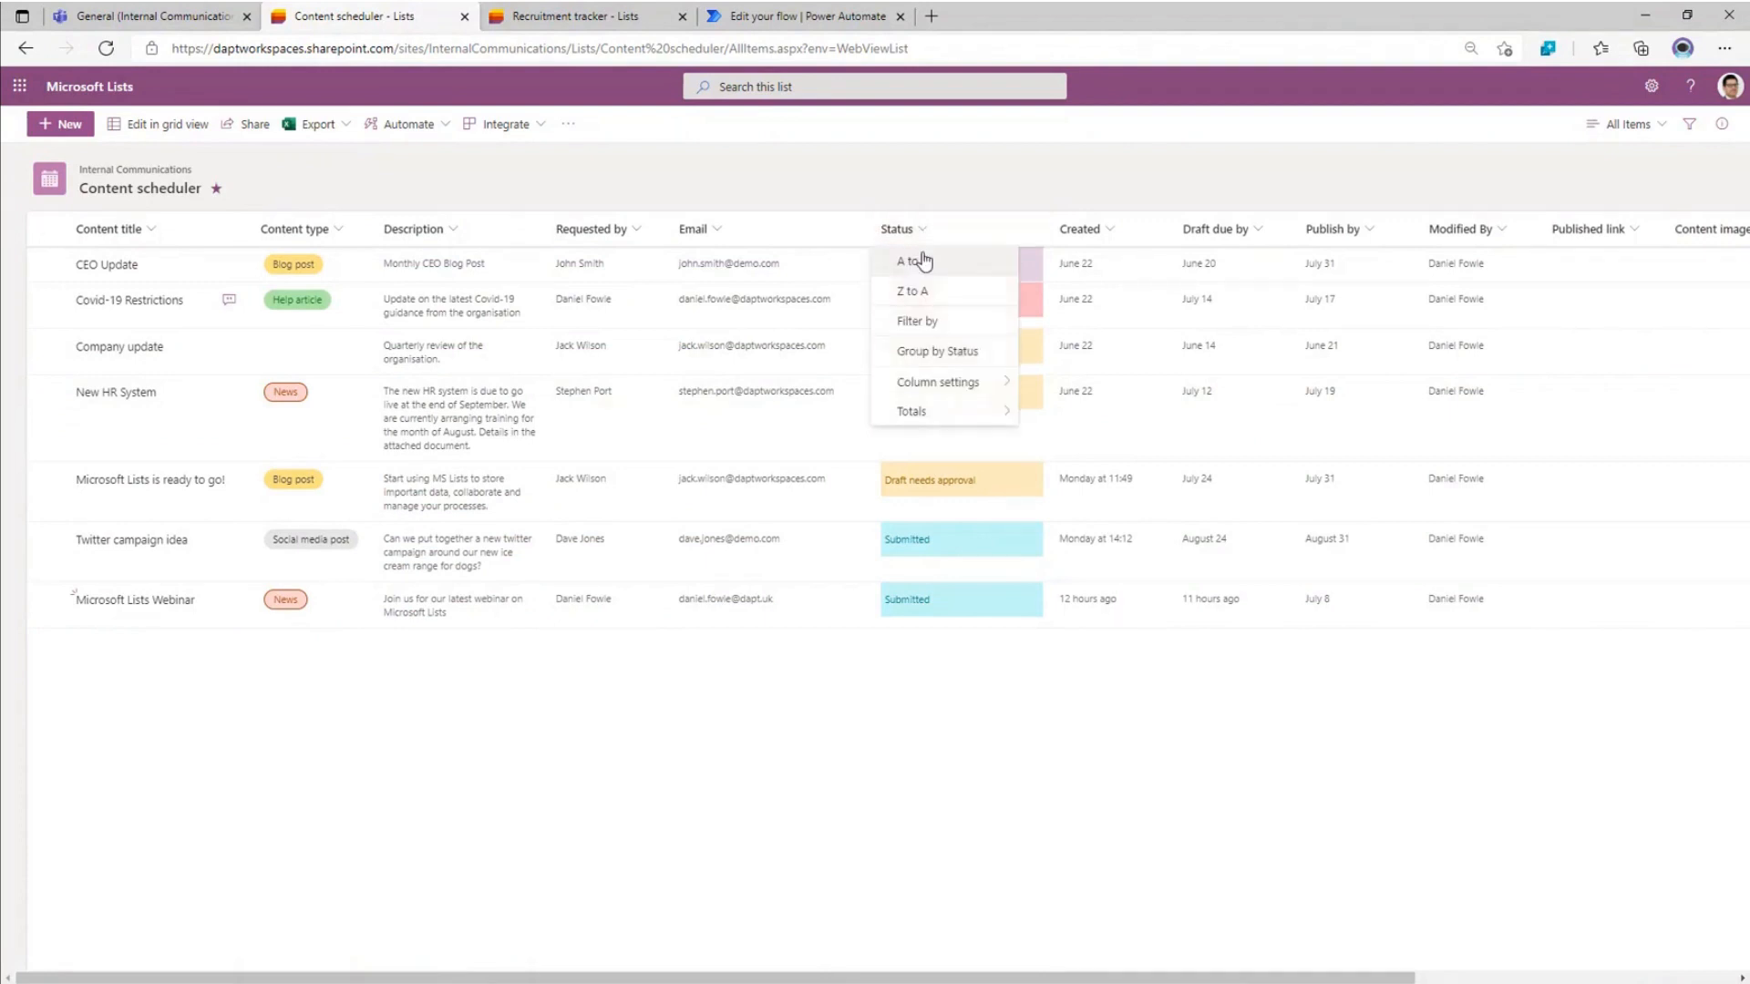
pyautogui.moveTo(949, 381)
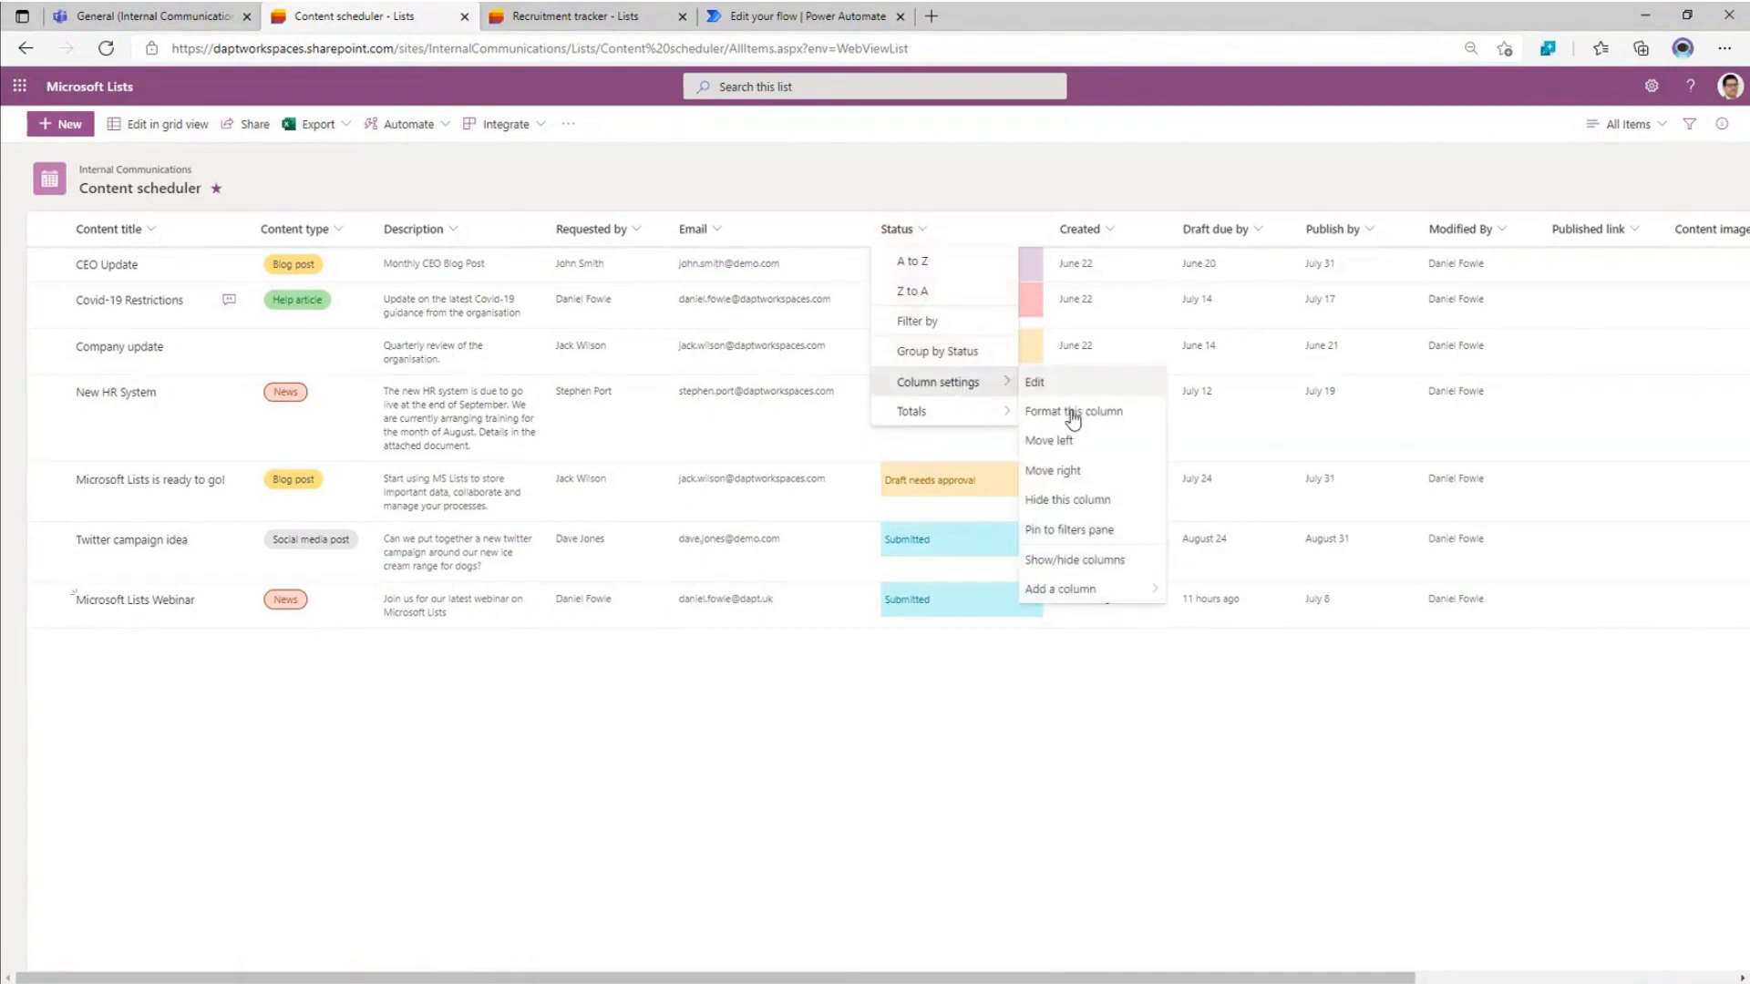
pyautogui.click(1073, 416)
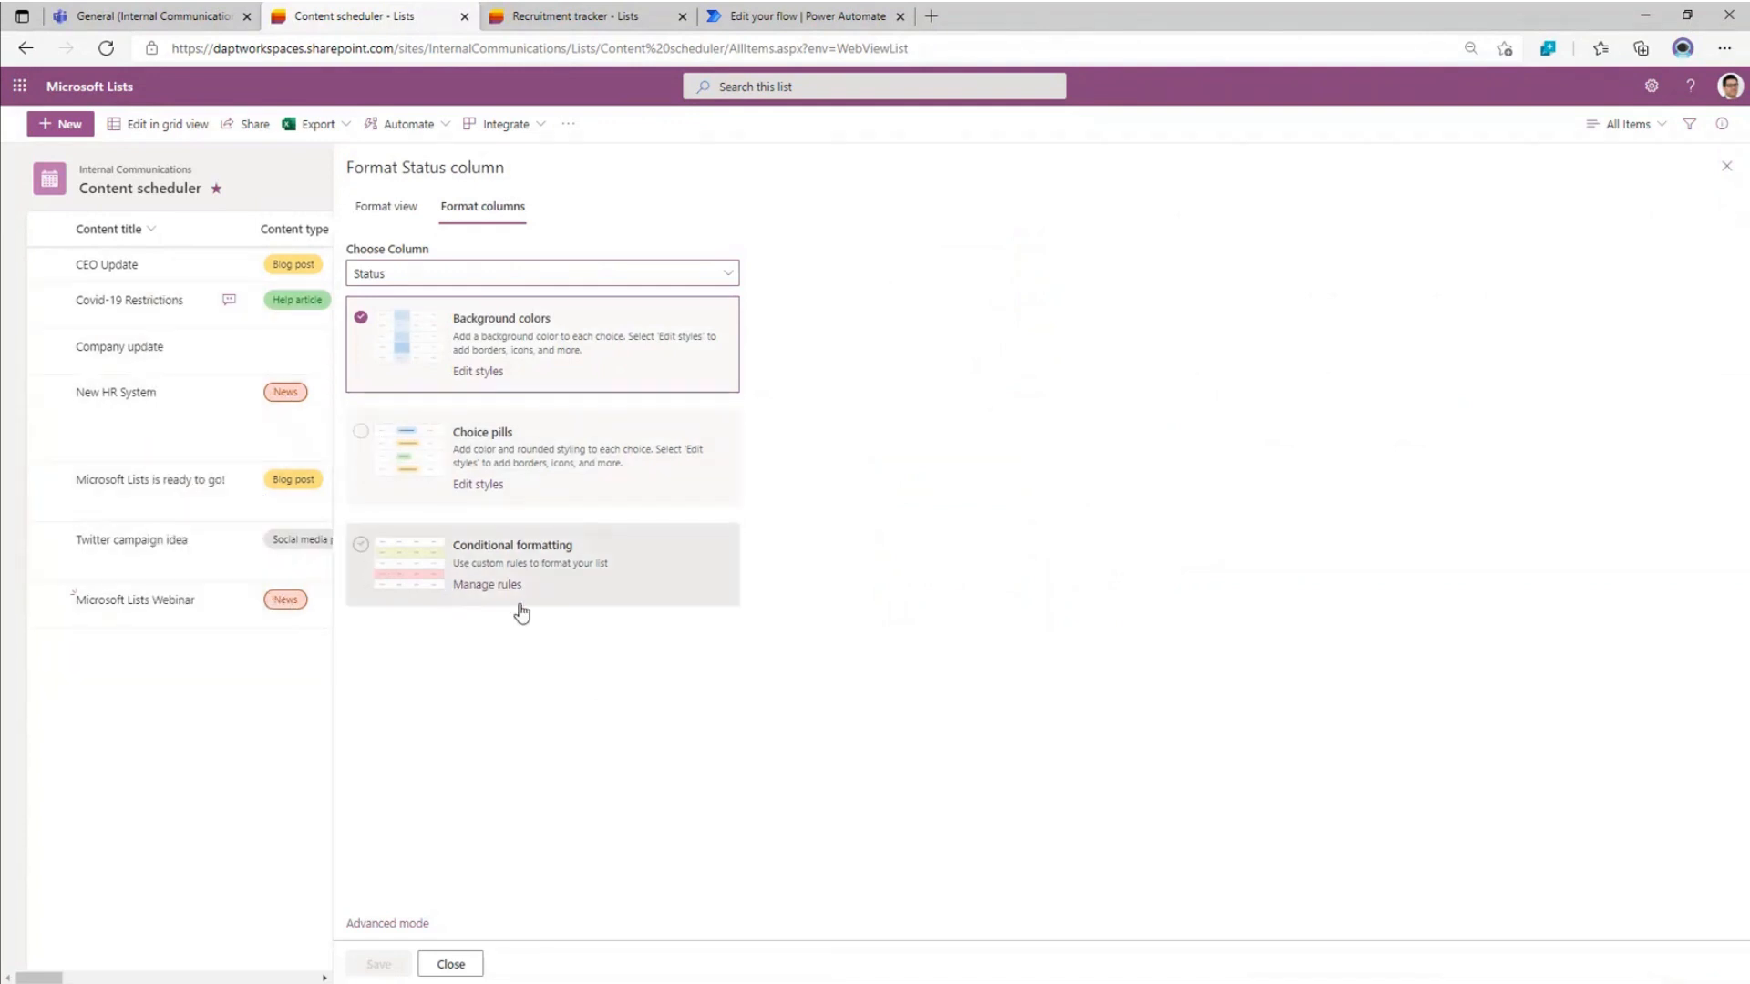
pyautogui.click(360, 547)
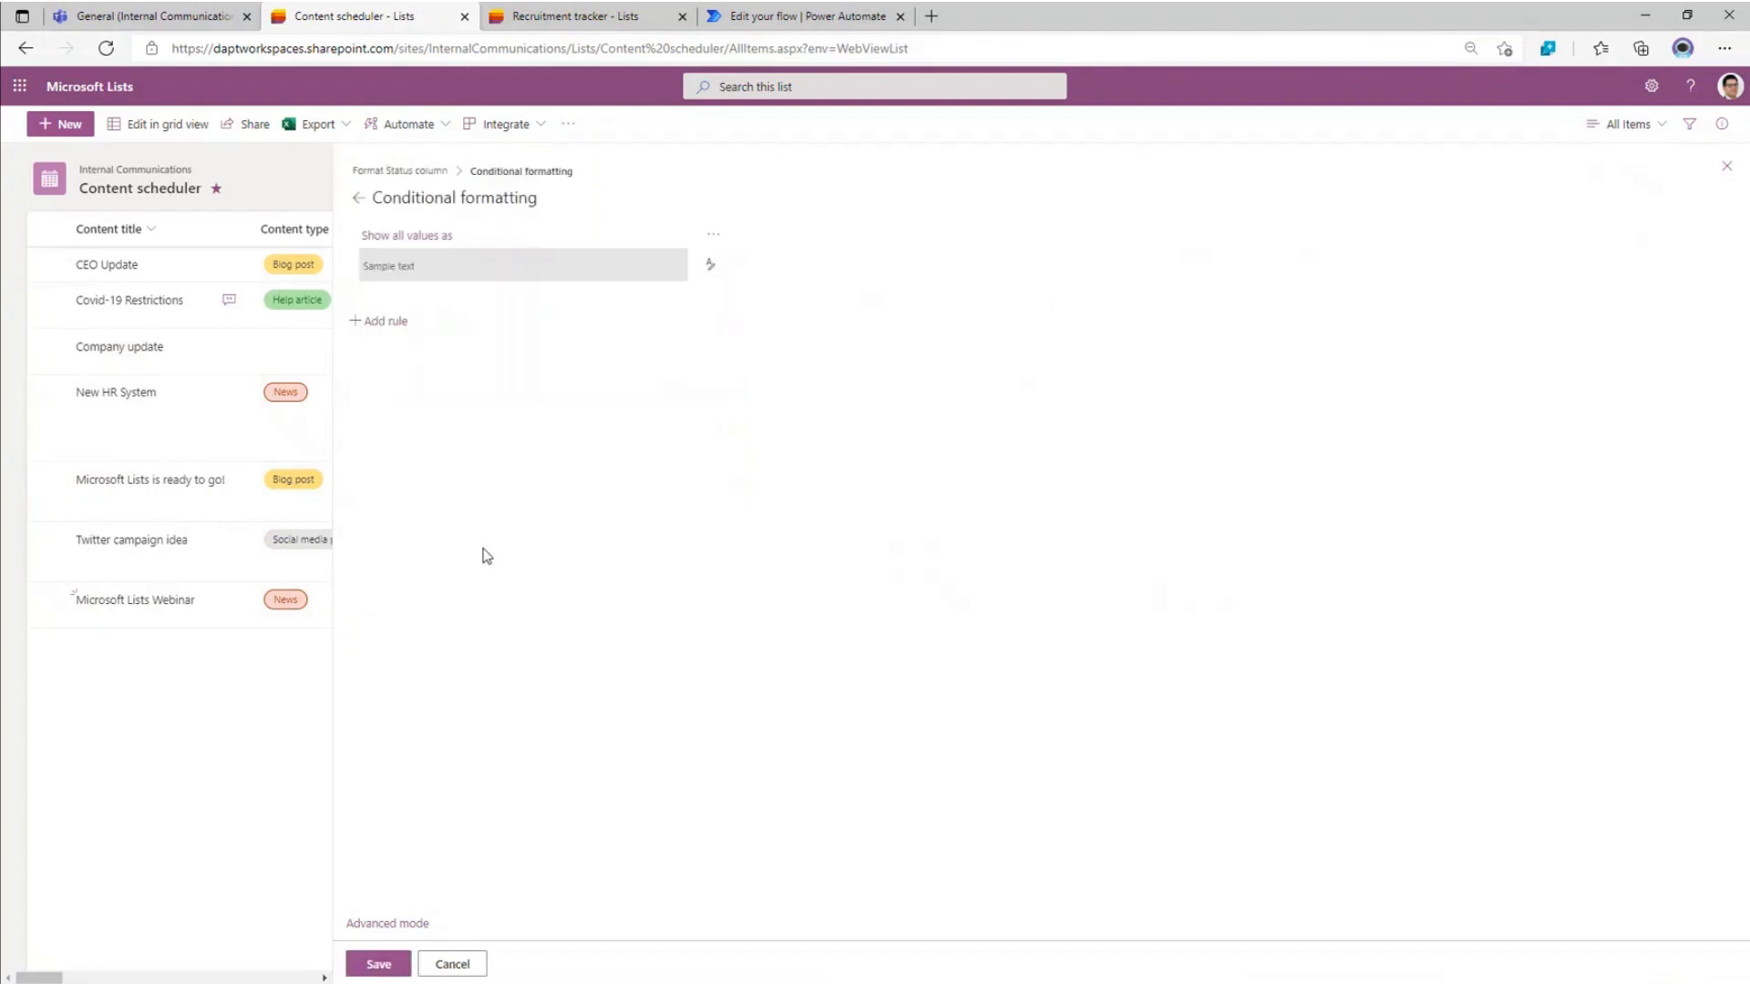
pyautogui.click(711, 270)
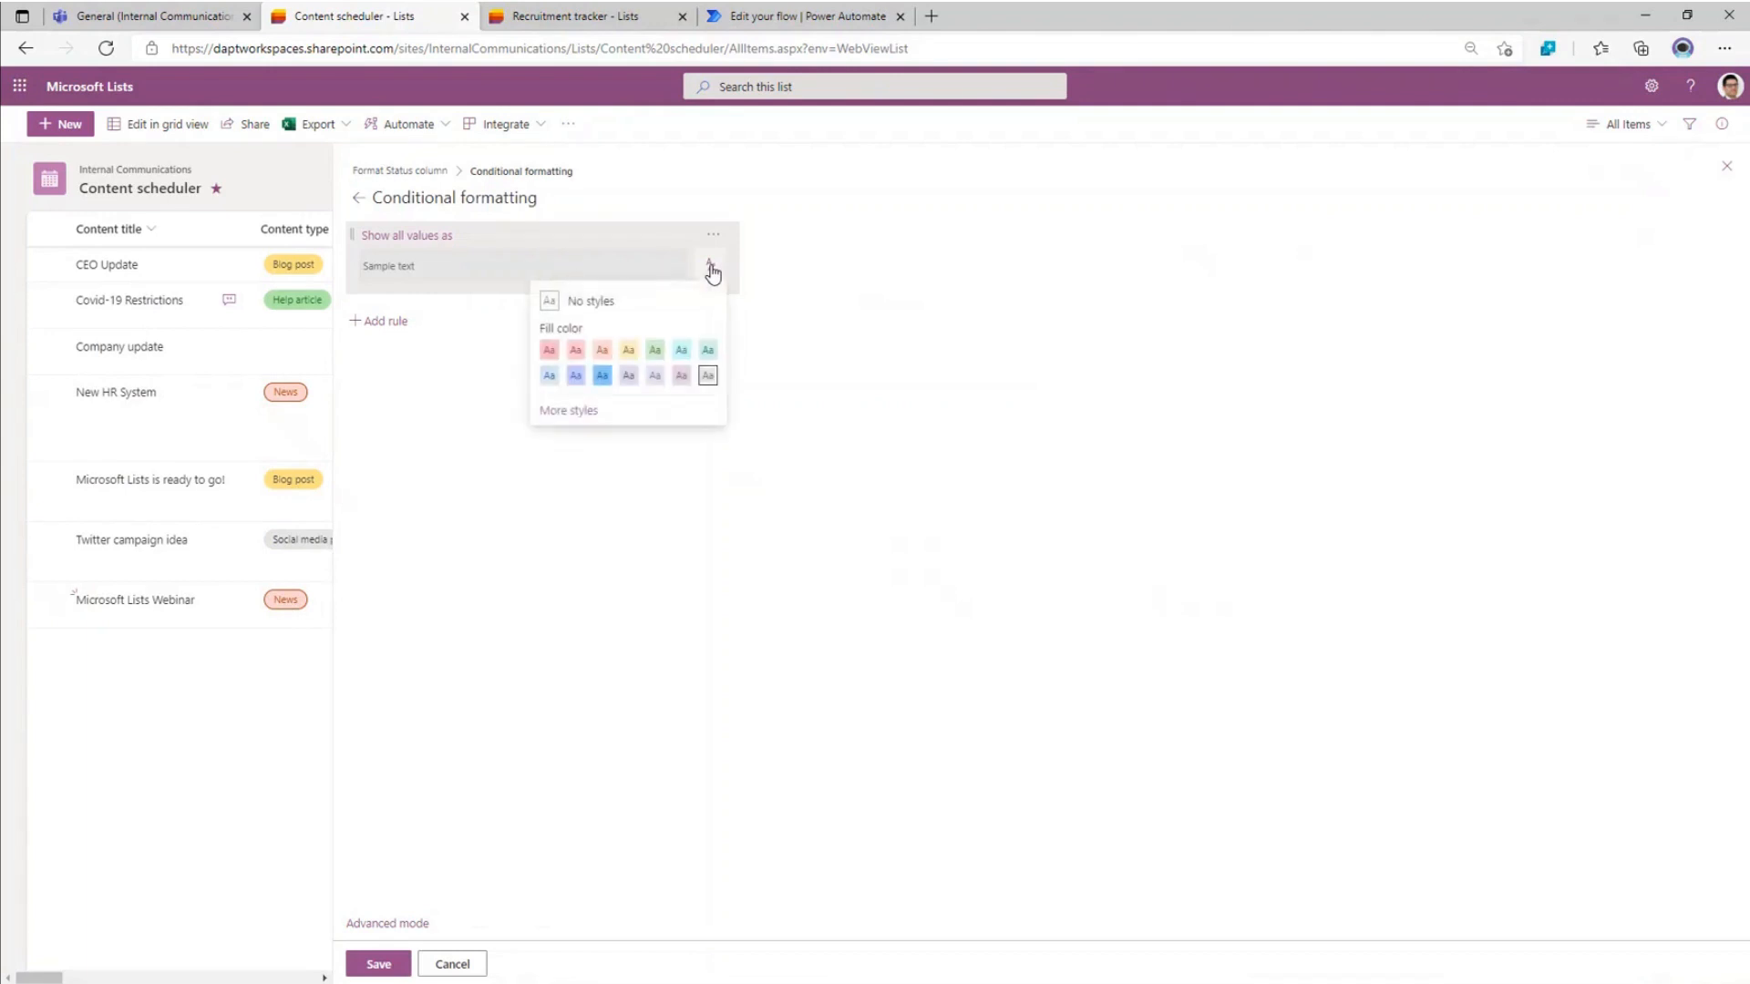
pyautogui.click(410, 234)
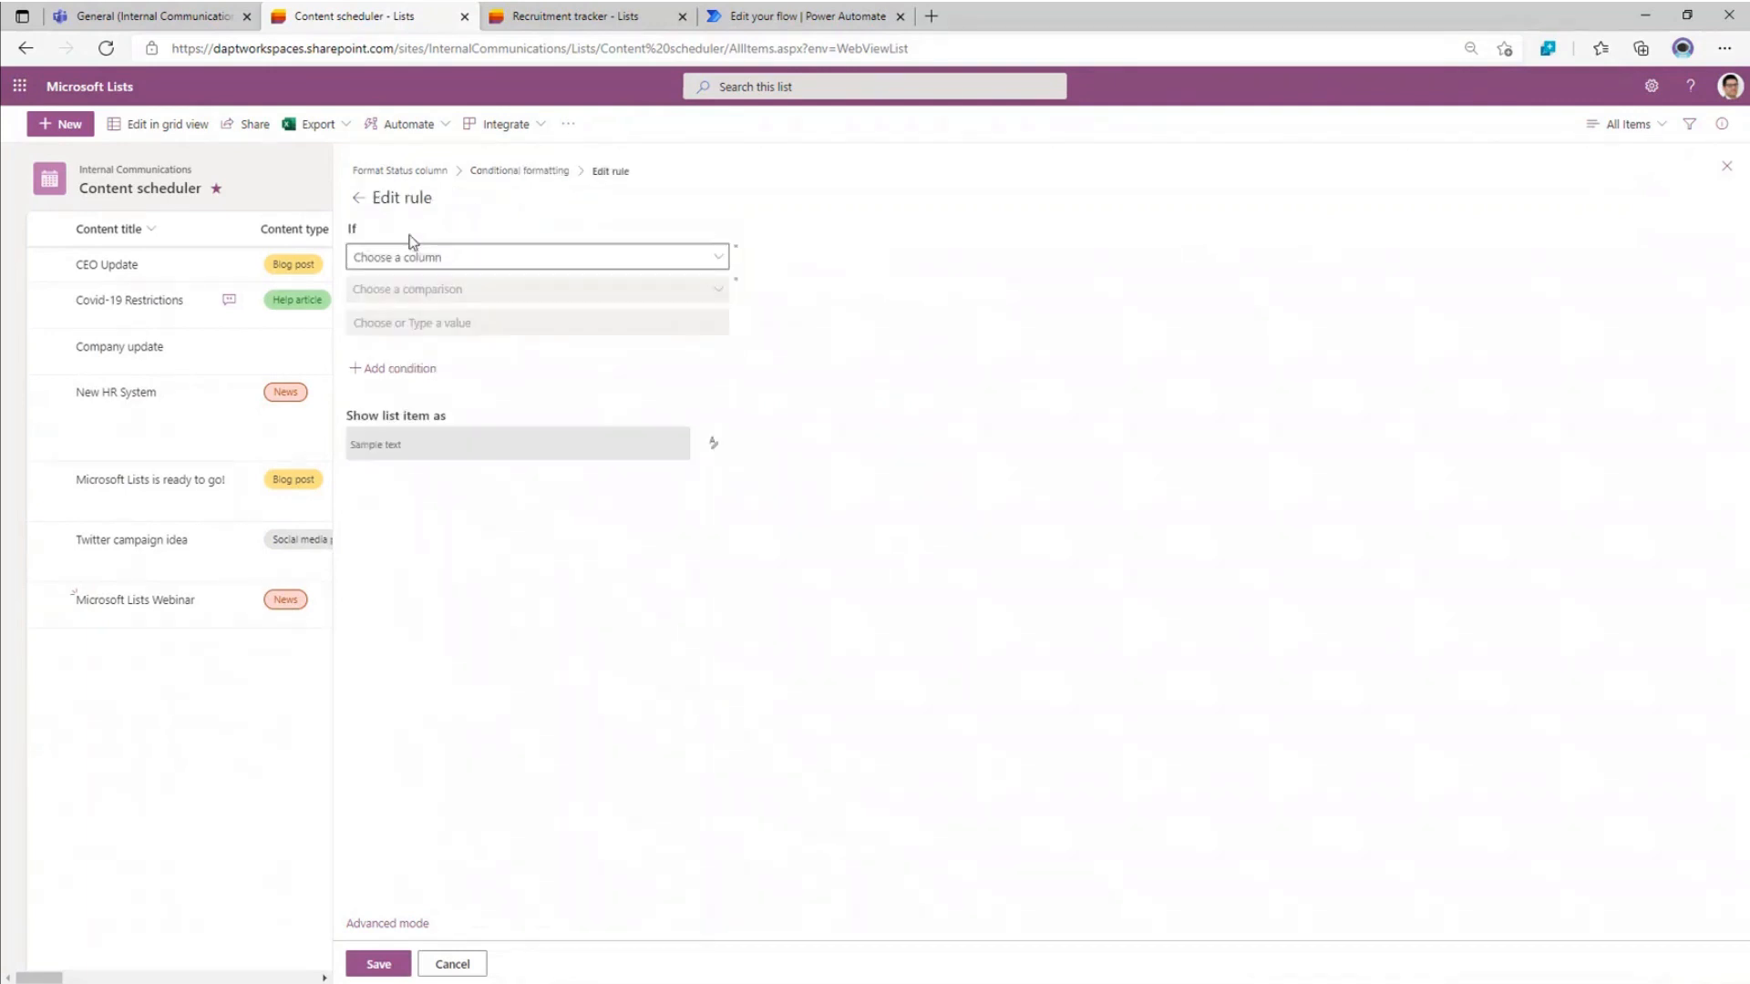
# - Set the rule's condition to Status is equal to Draft needs approval
pyautogui.click(492, 259)
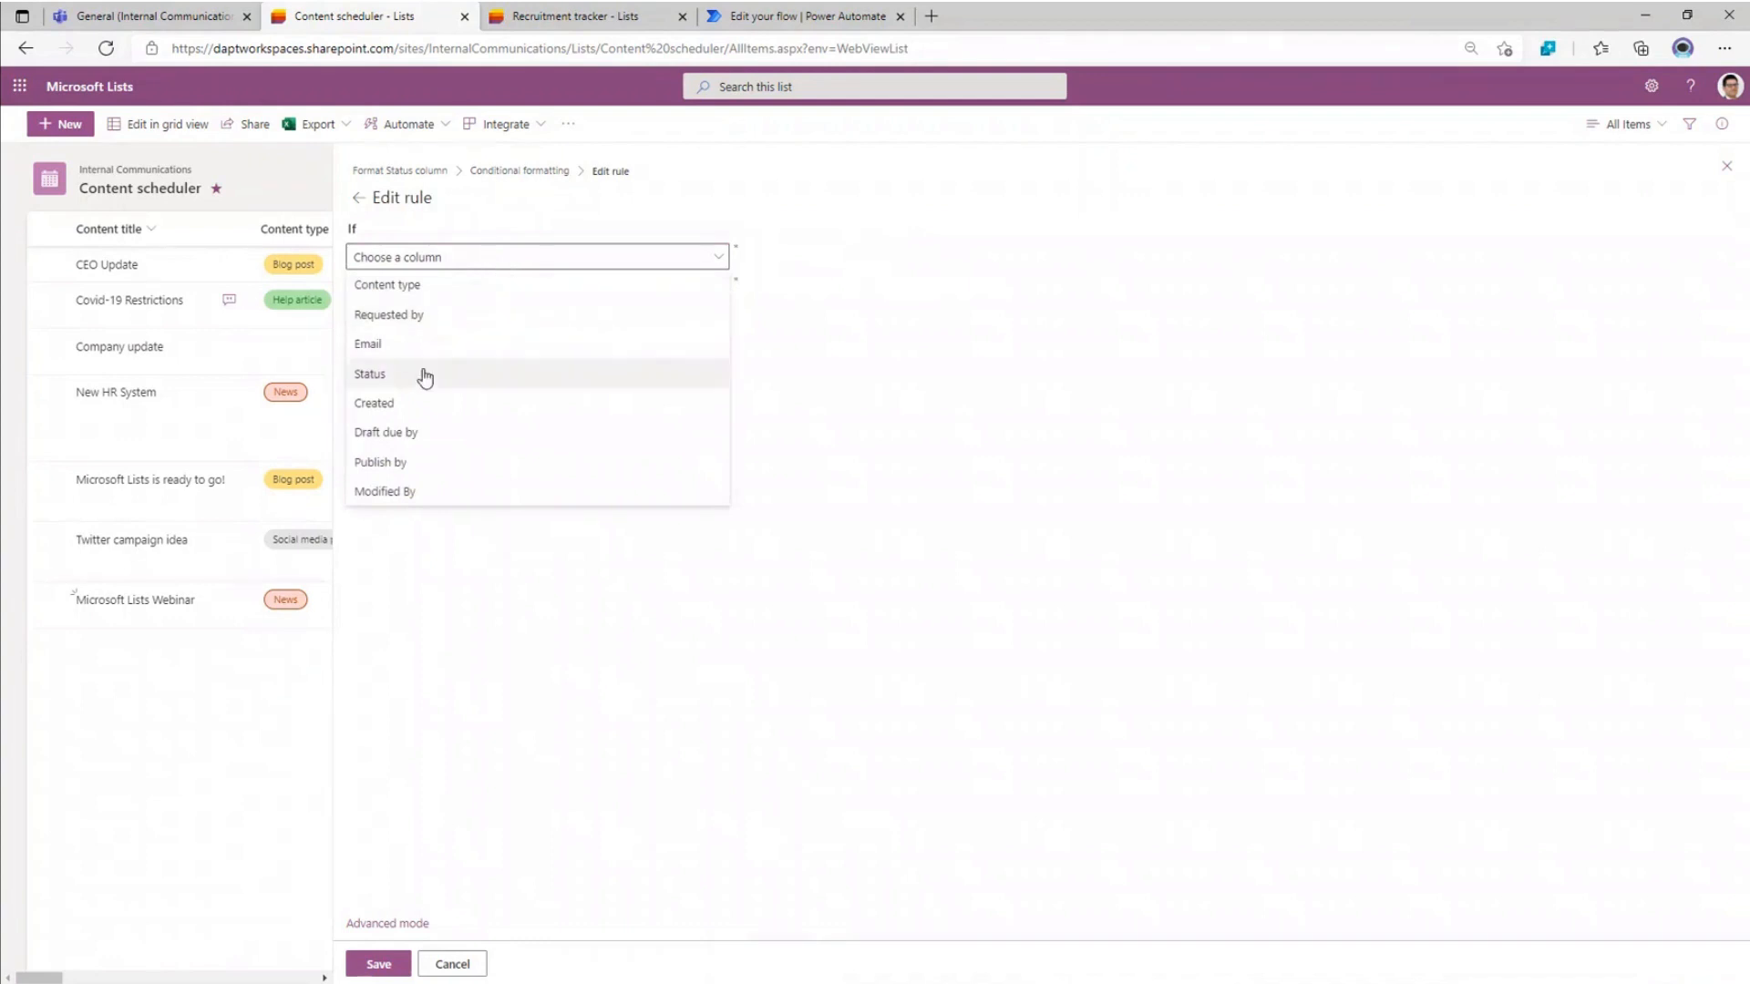
pyautogui.click(421, 371)
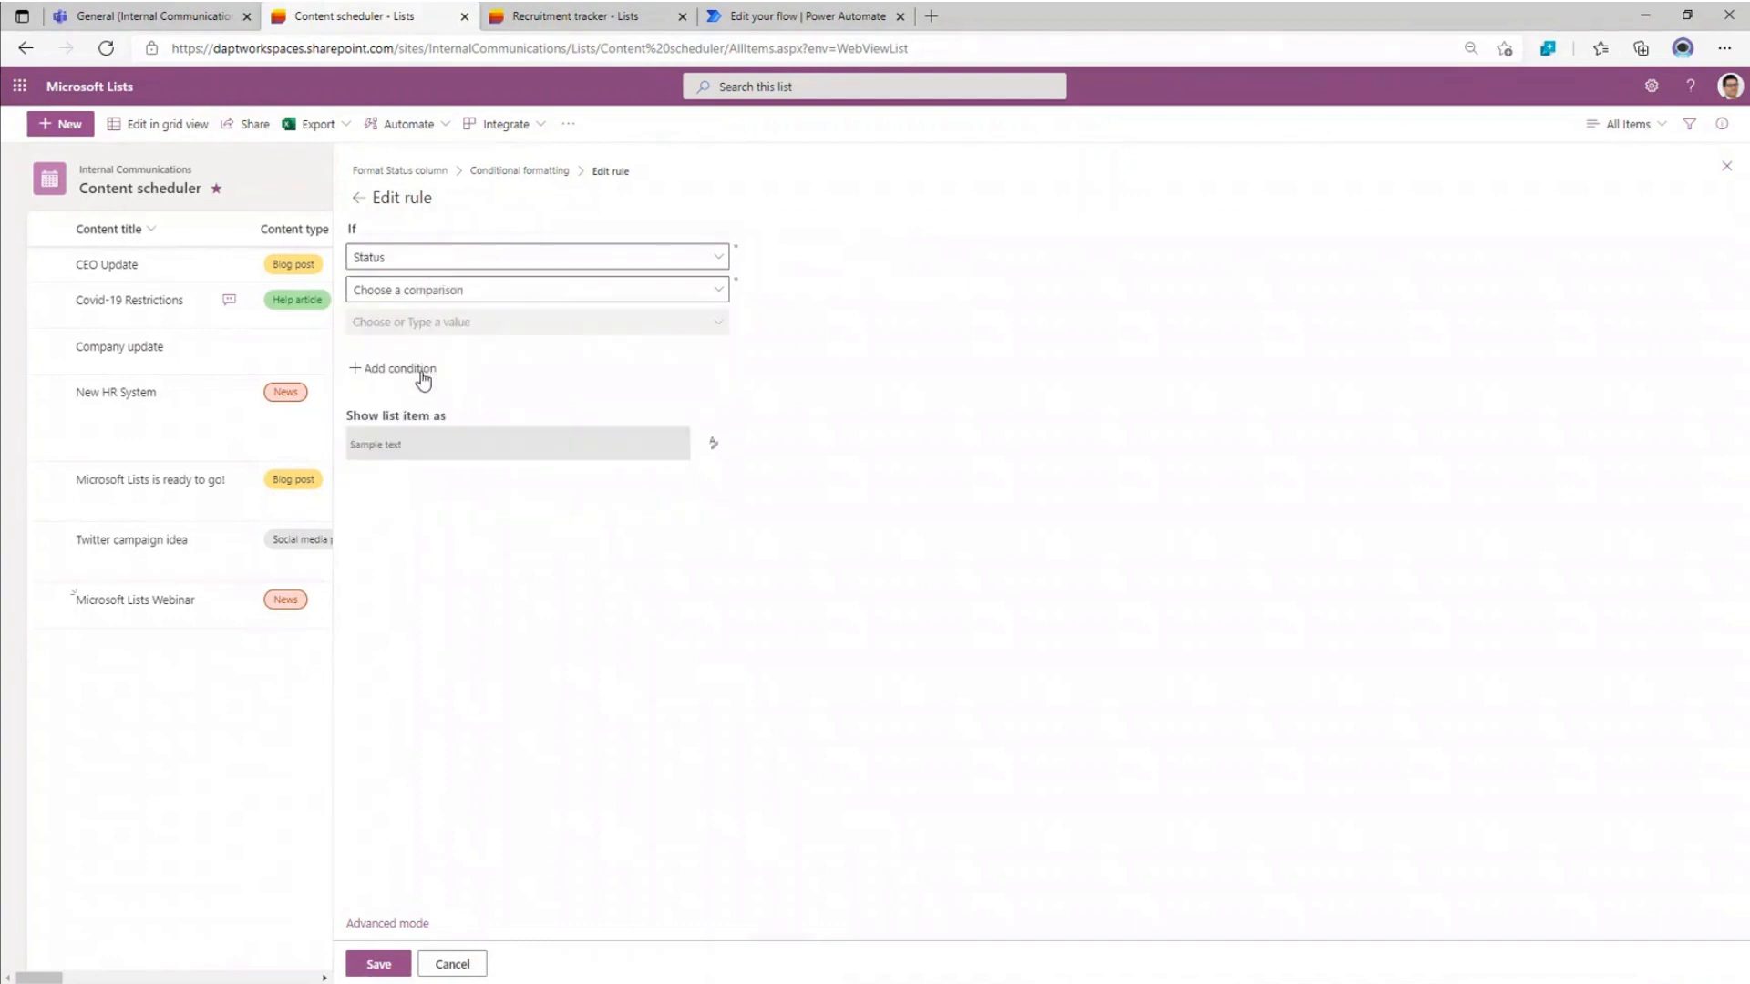
pyautogui.click(509, 291)
pyautogui.click(492, 319)
pyautogui.click(515, 324)
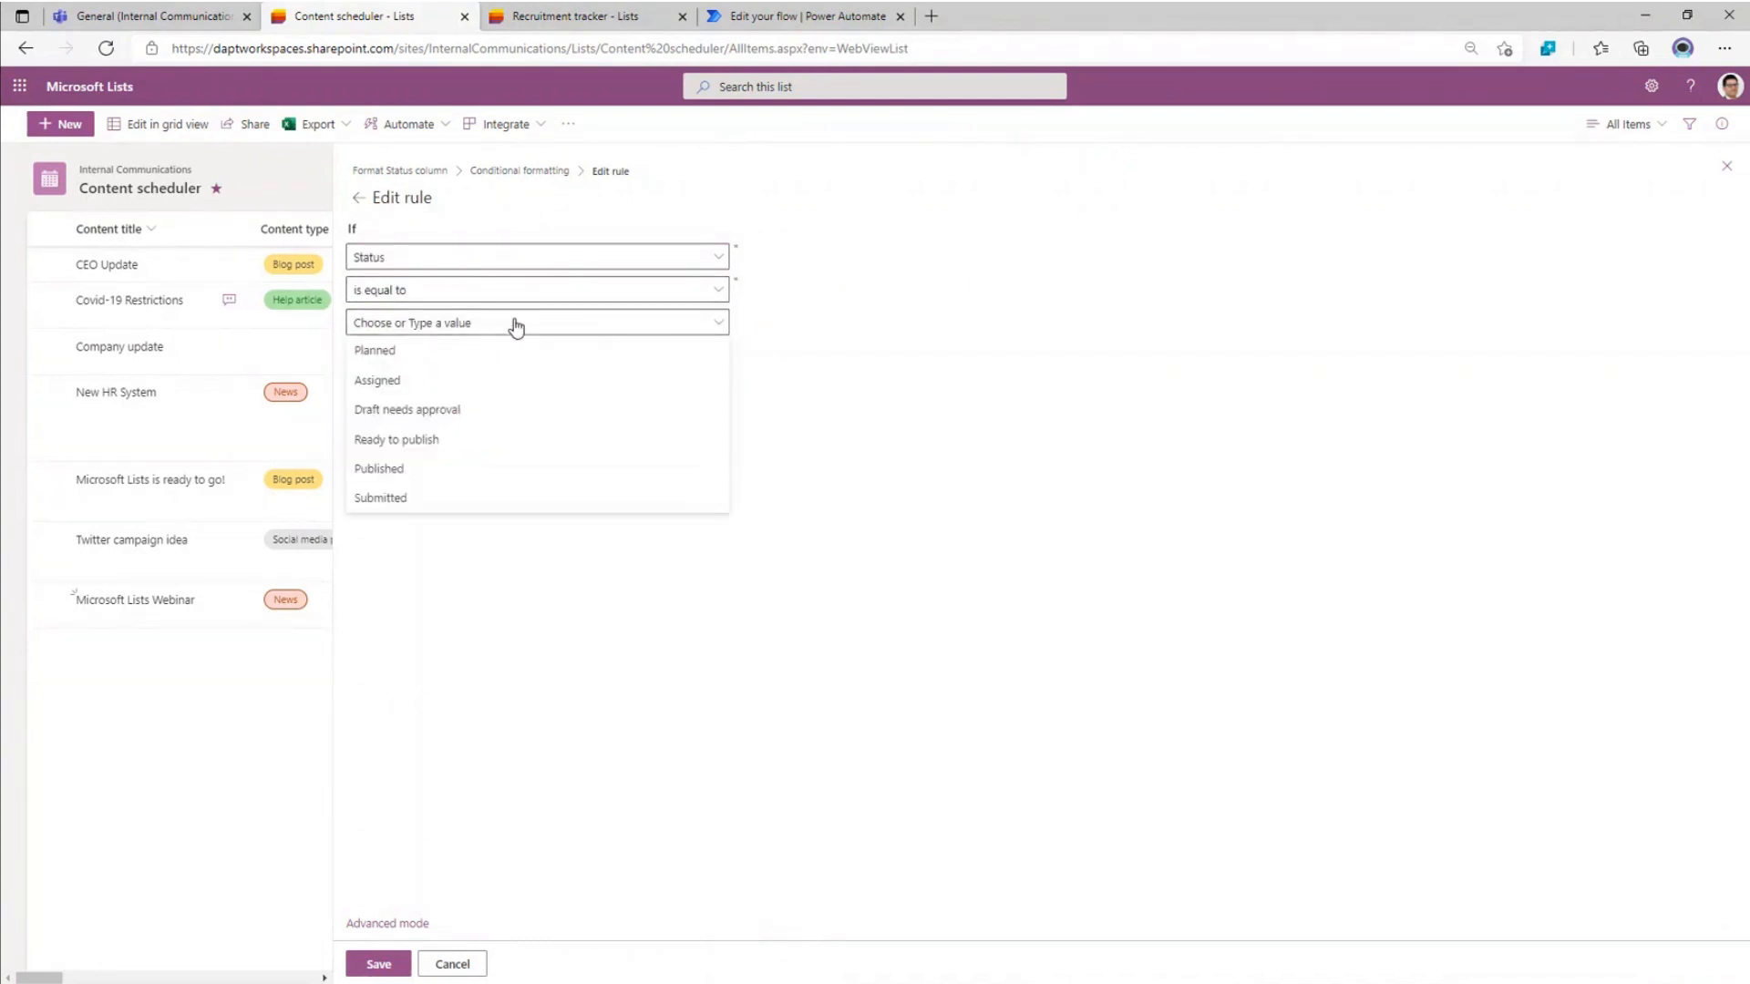
pyautogui.click(433, 421)
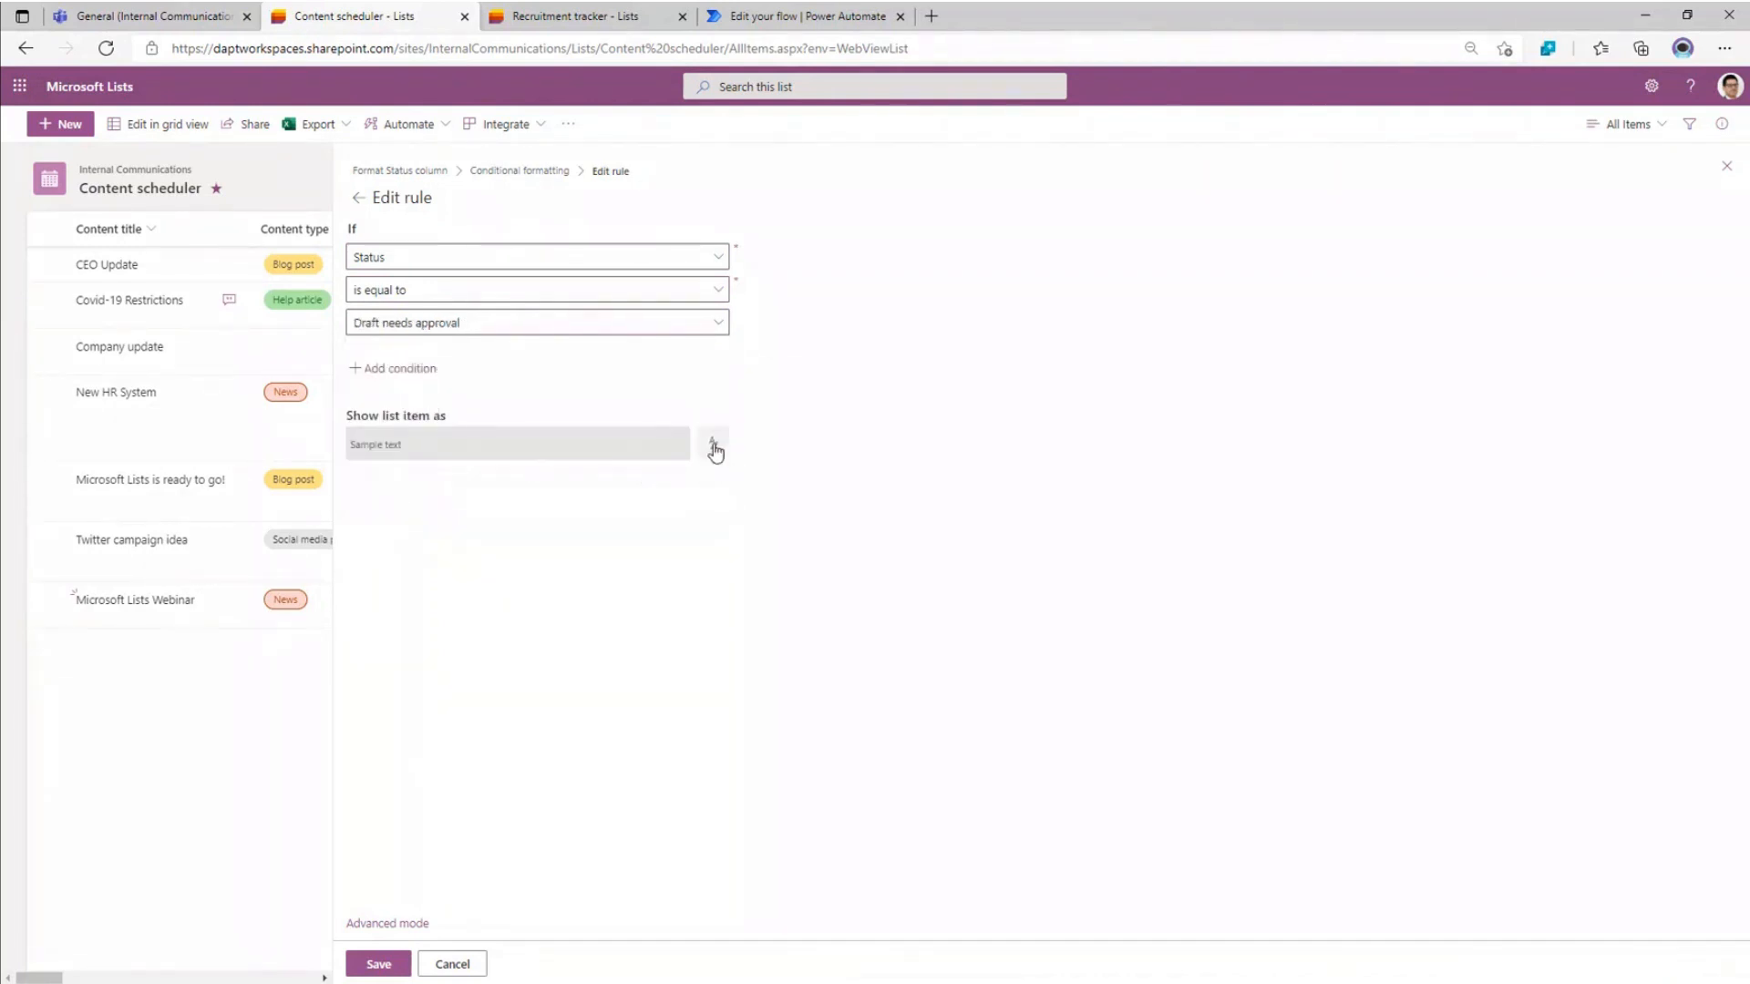
# - Give items matching the rule a light red fill, save the Status column formatting, and close it
pyautogui.click(714, 447)
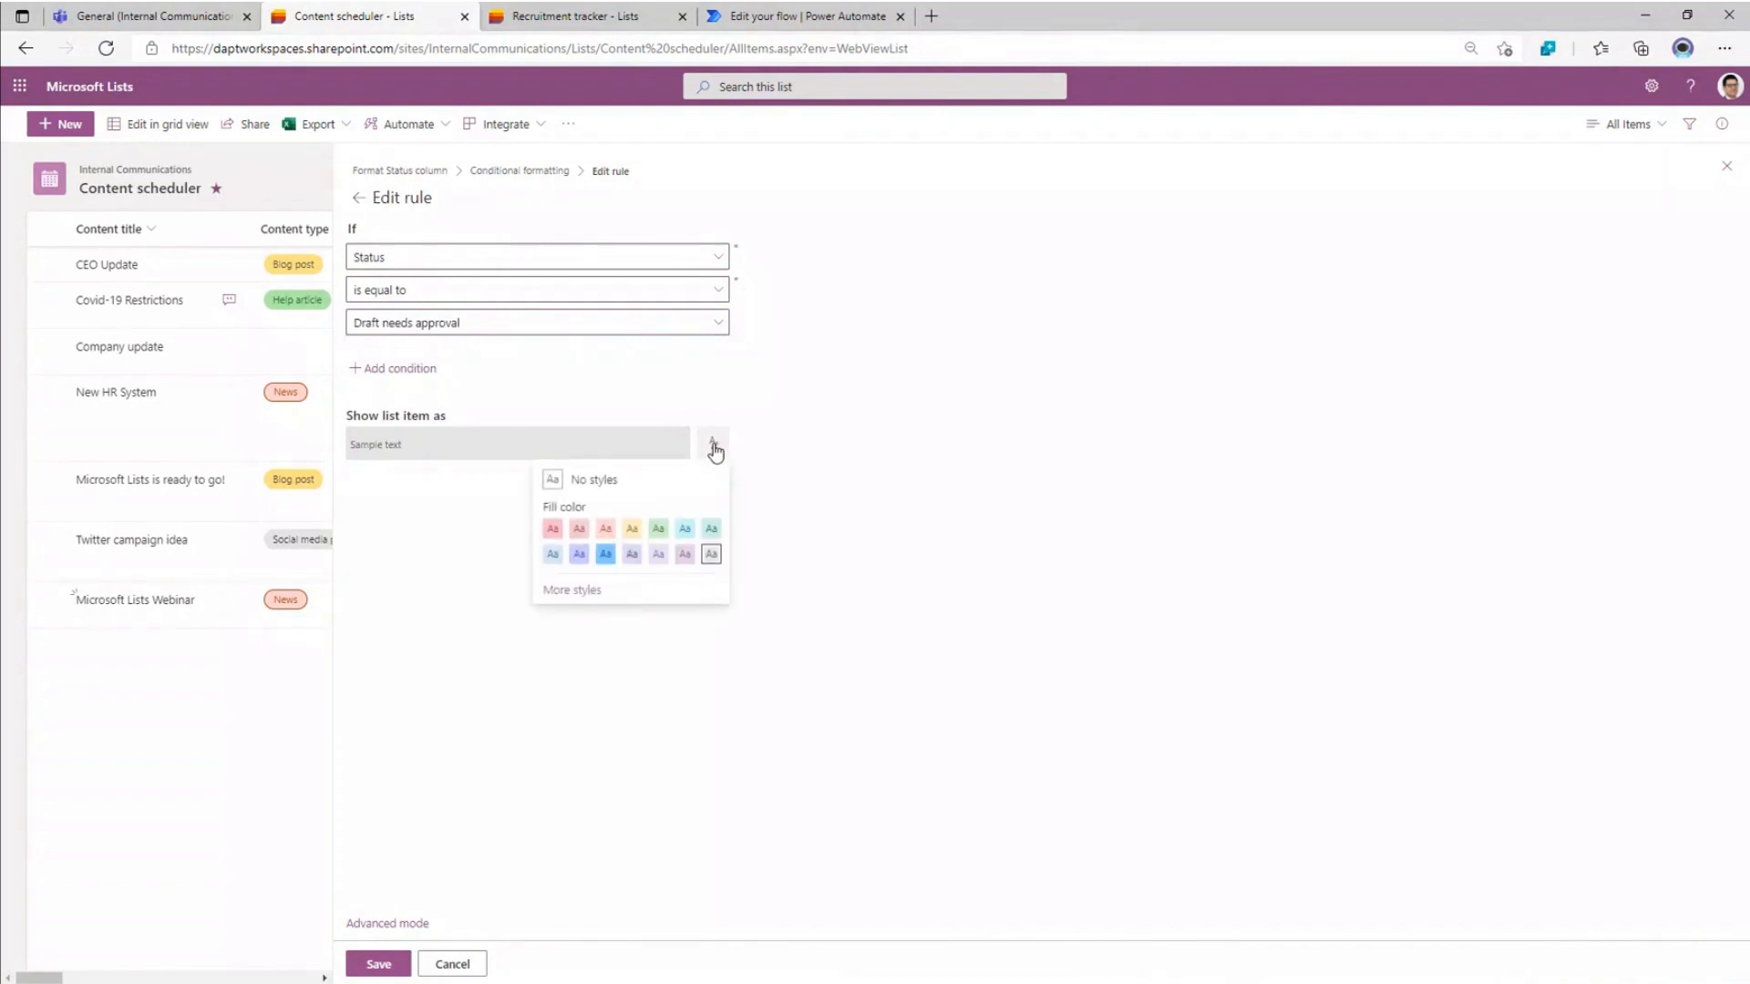
pyautogui.click(554, 532)
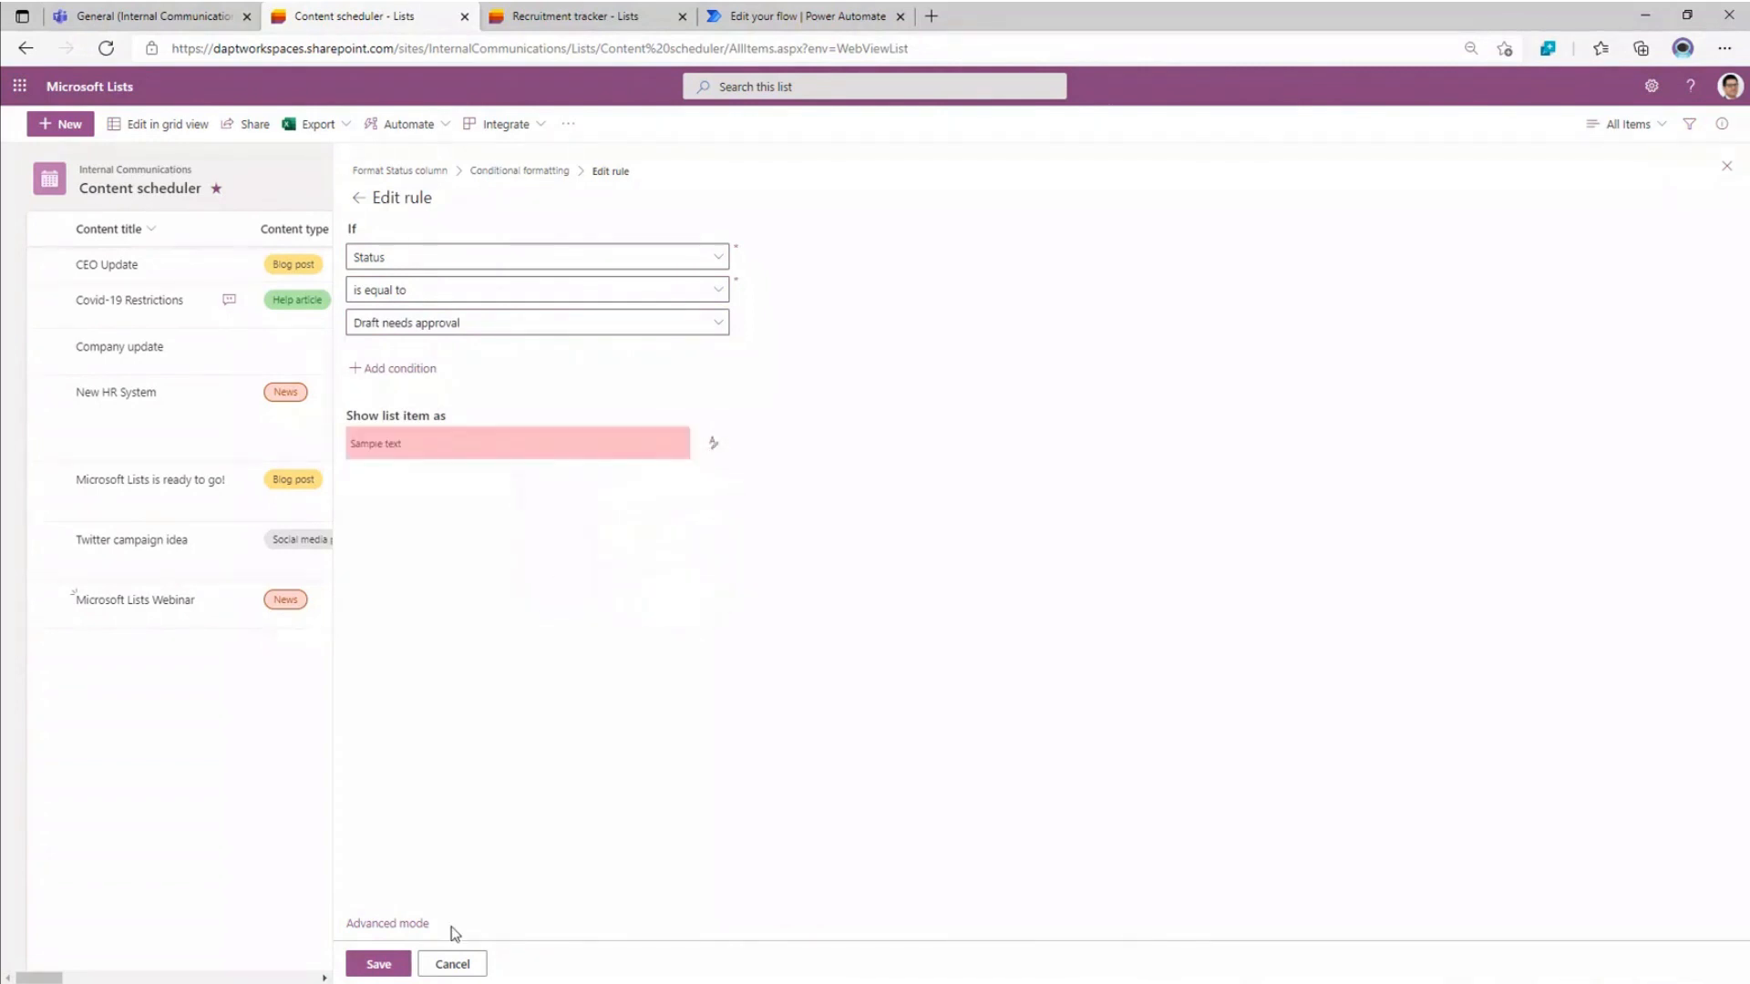
pyautogui.click(377, 964)
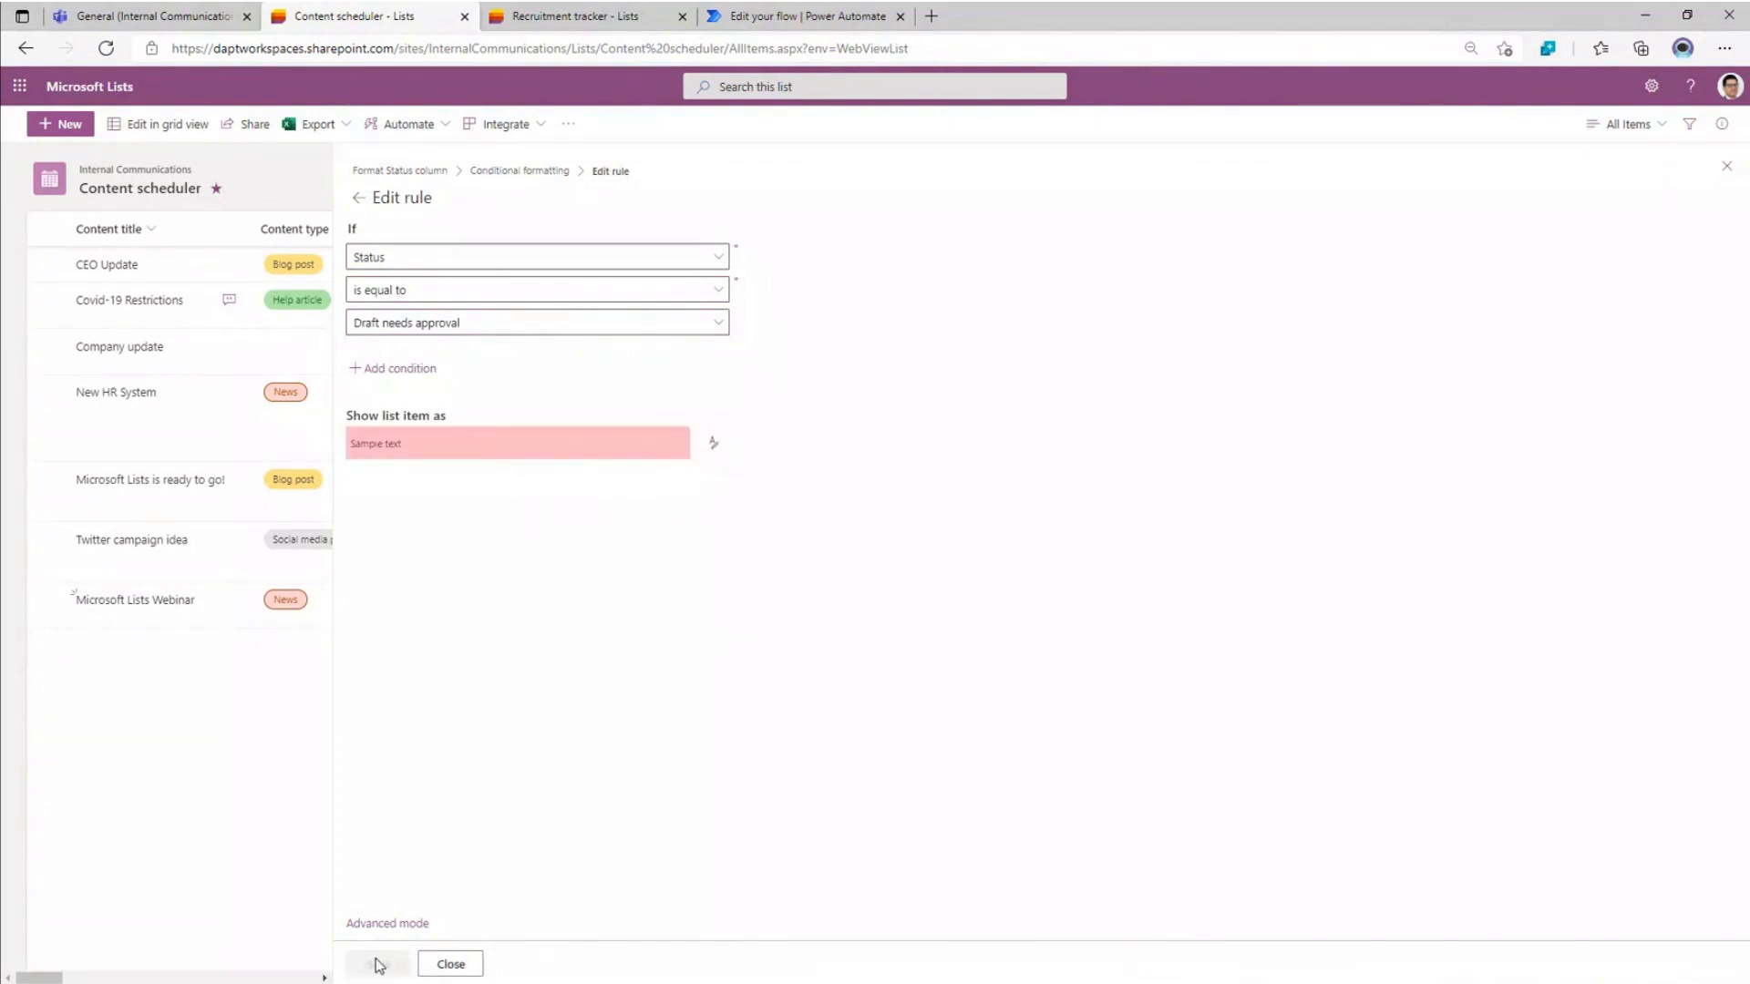
pyautogui.click(452, 964)
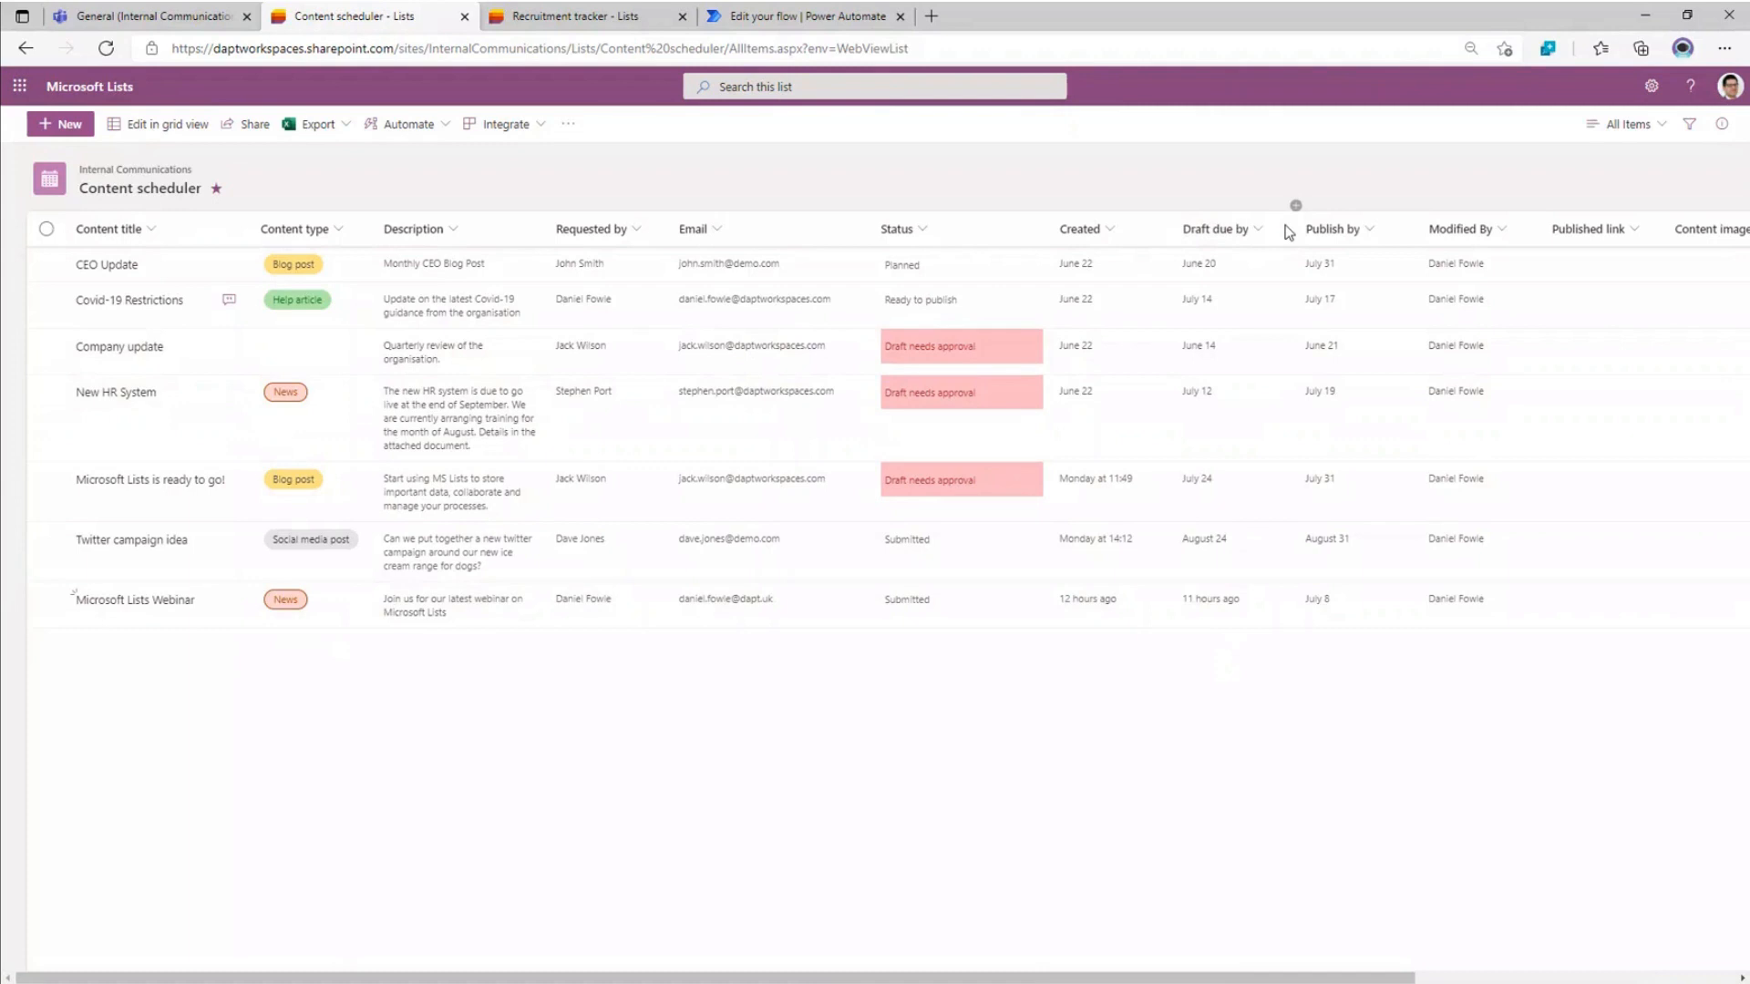
# - Apply date formatting to the Draft due by column and open its styles for editing
pyautogui.click(1259, 228)
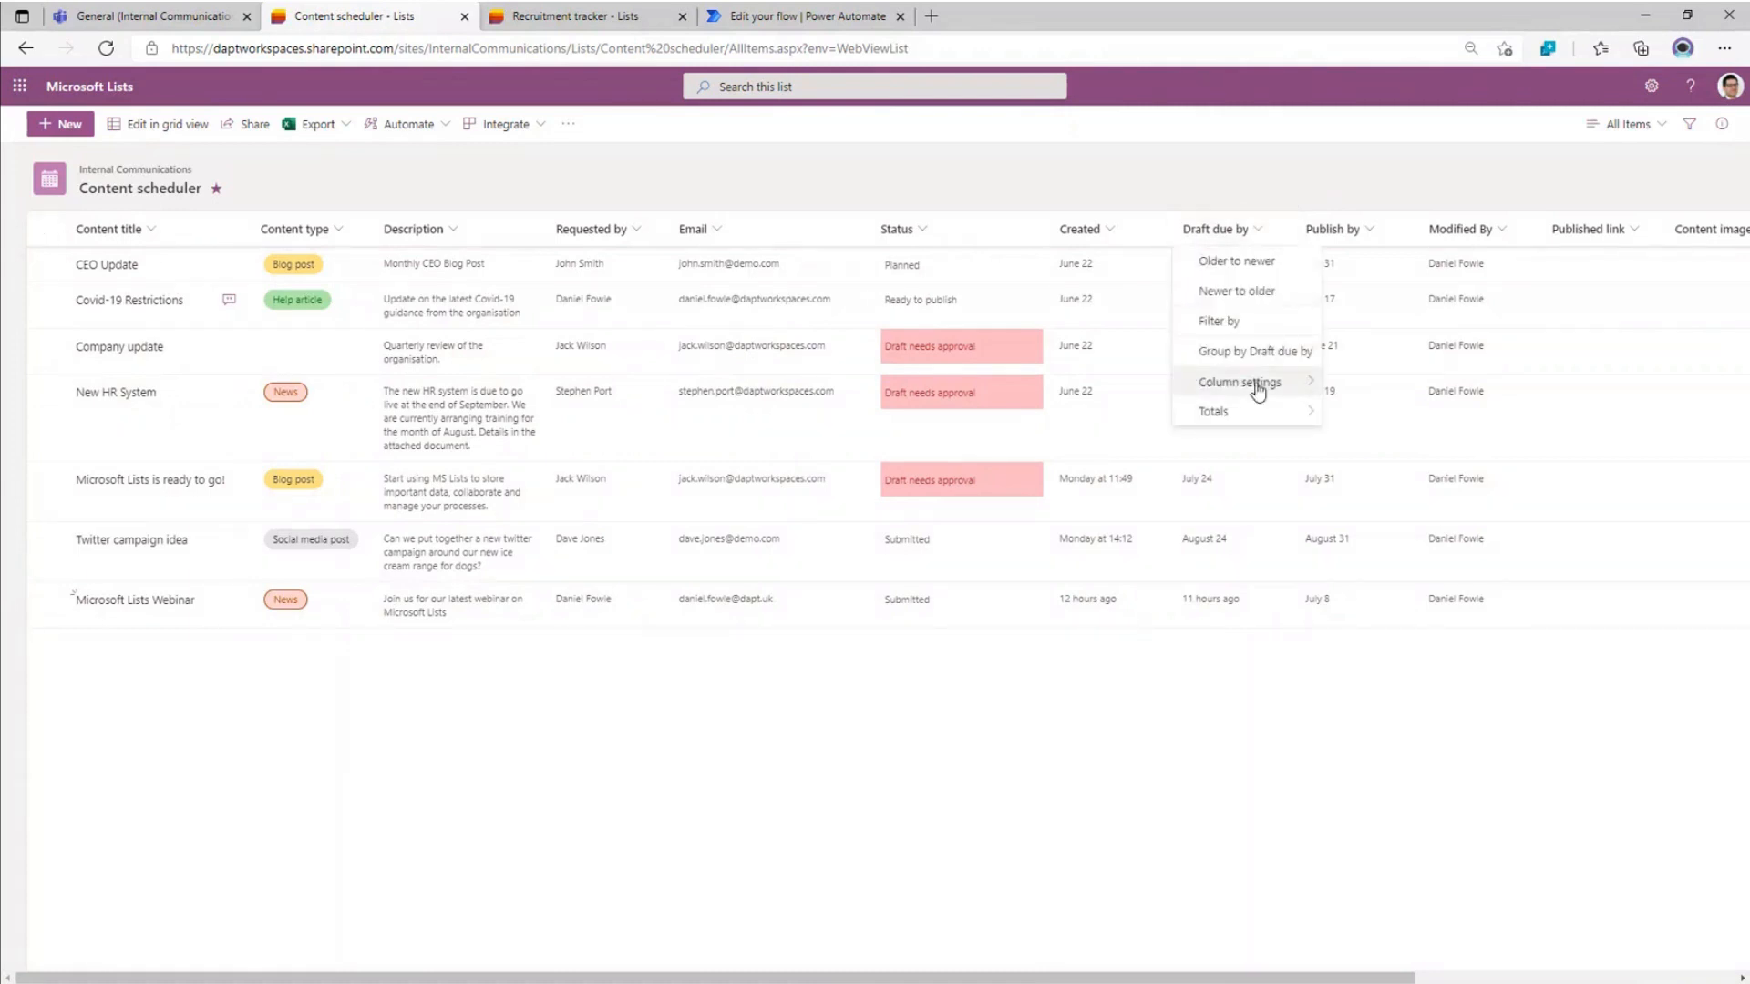
pyautogui.moveTo(1247, 383)
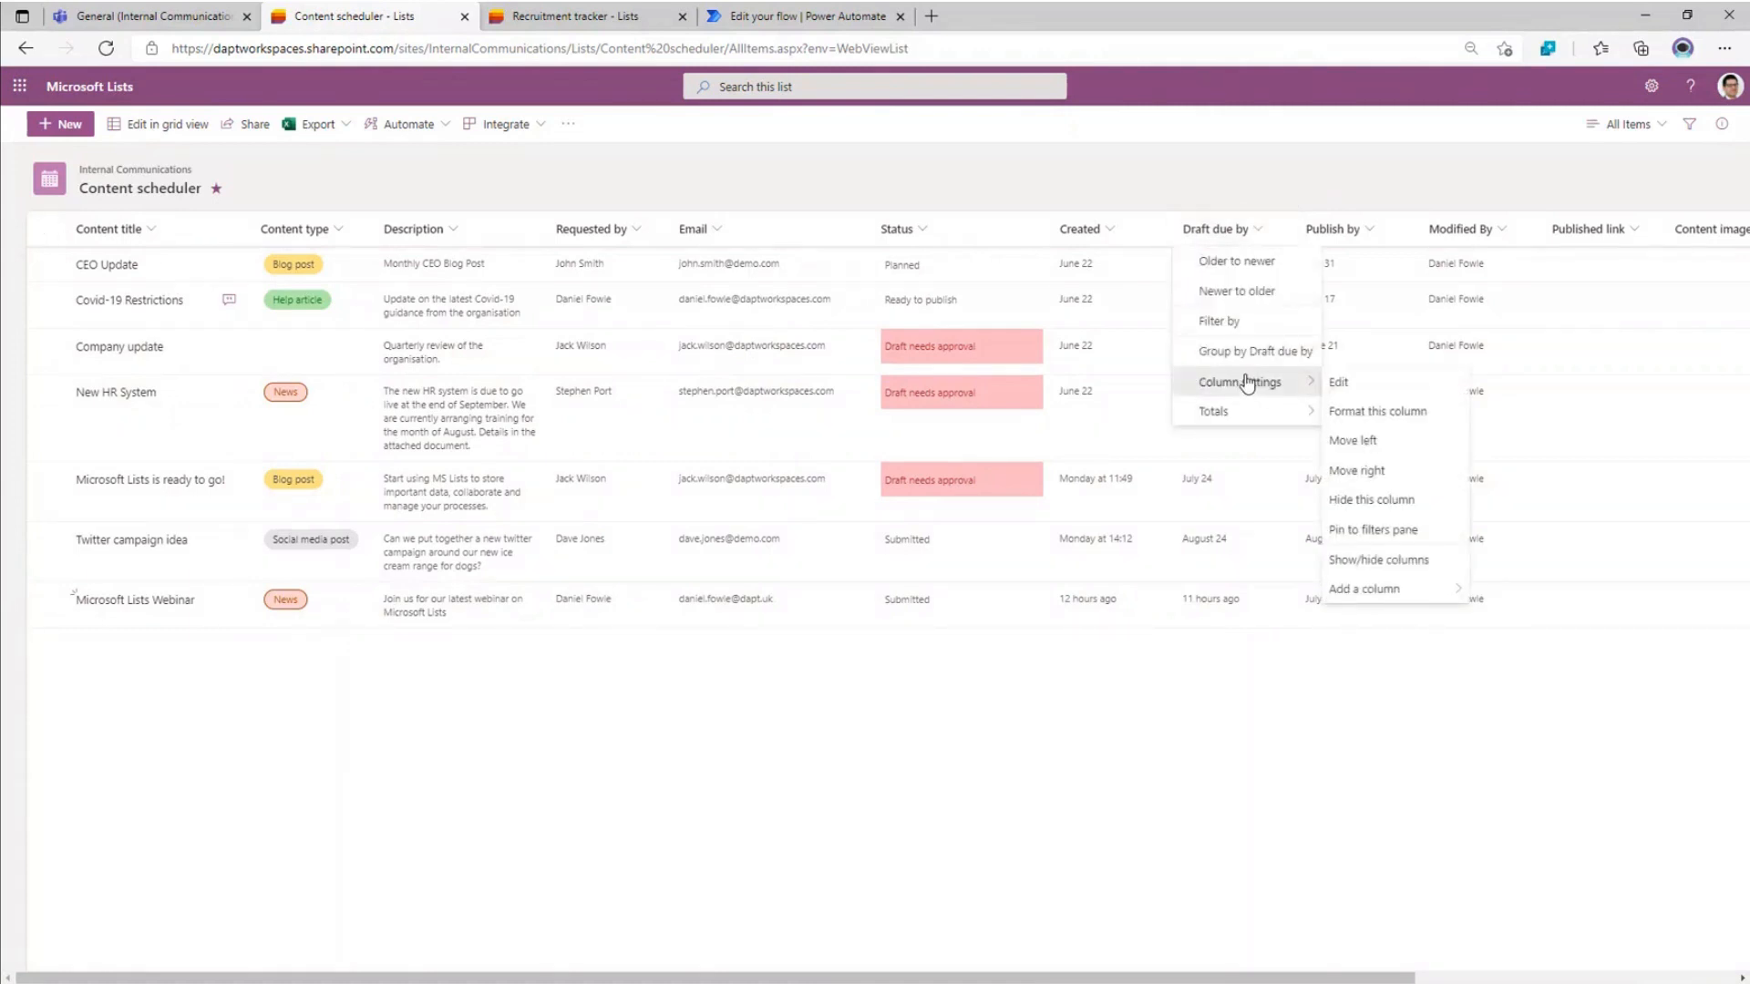
pyautogui.click(1377, 412)
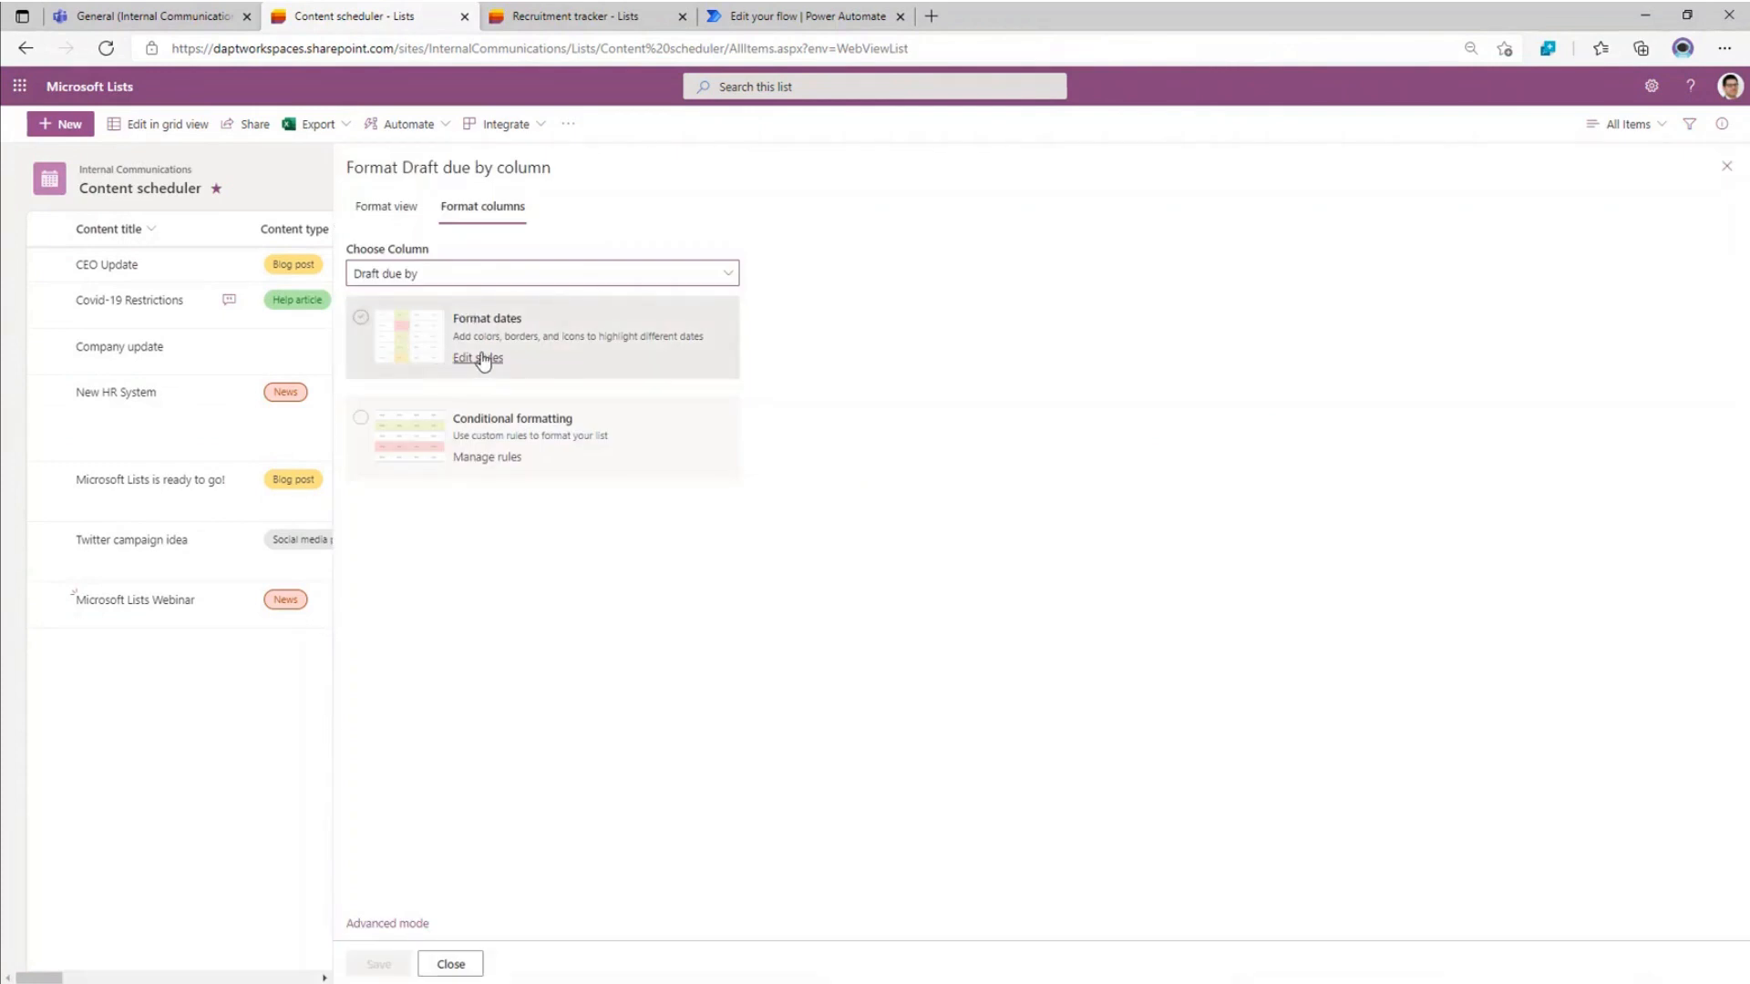
pyautogui.click(367, 326)
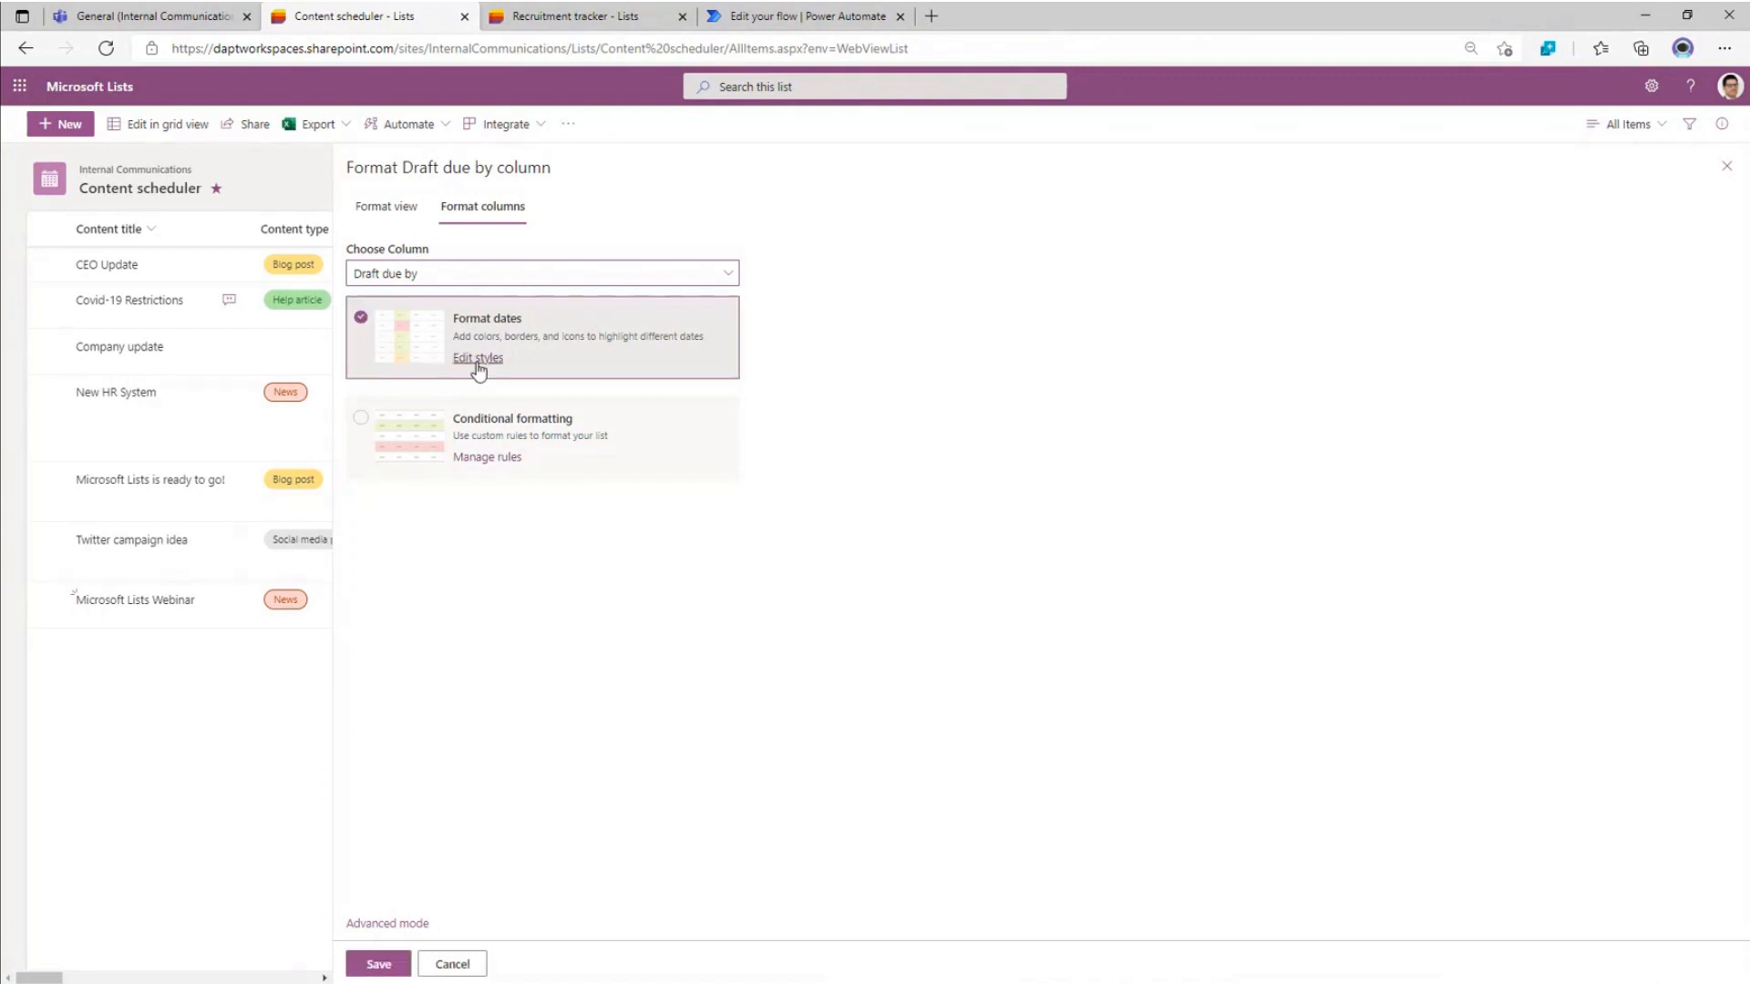
pyautogui.click(477, 358)
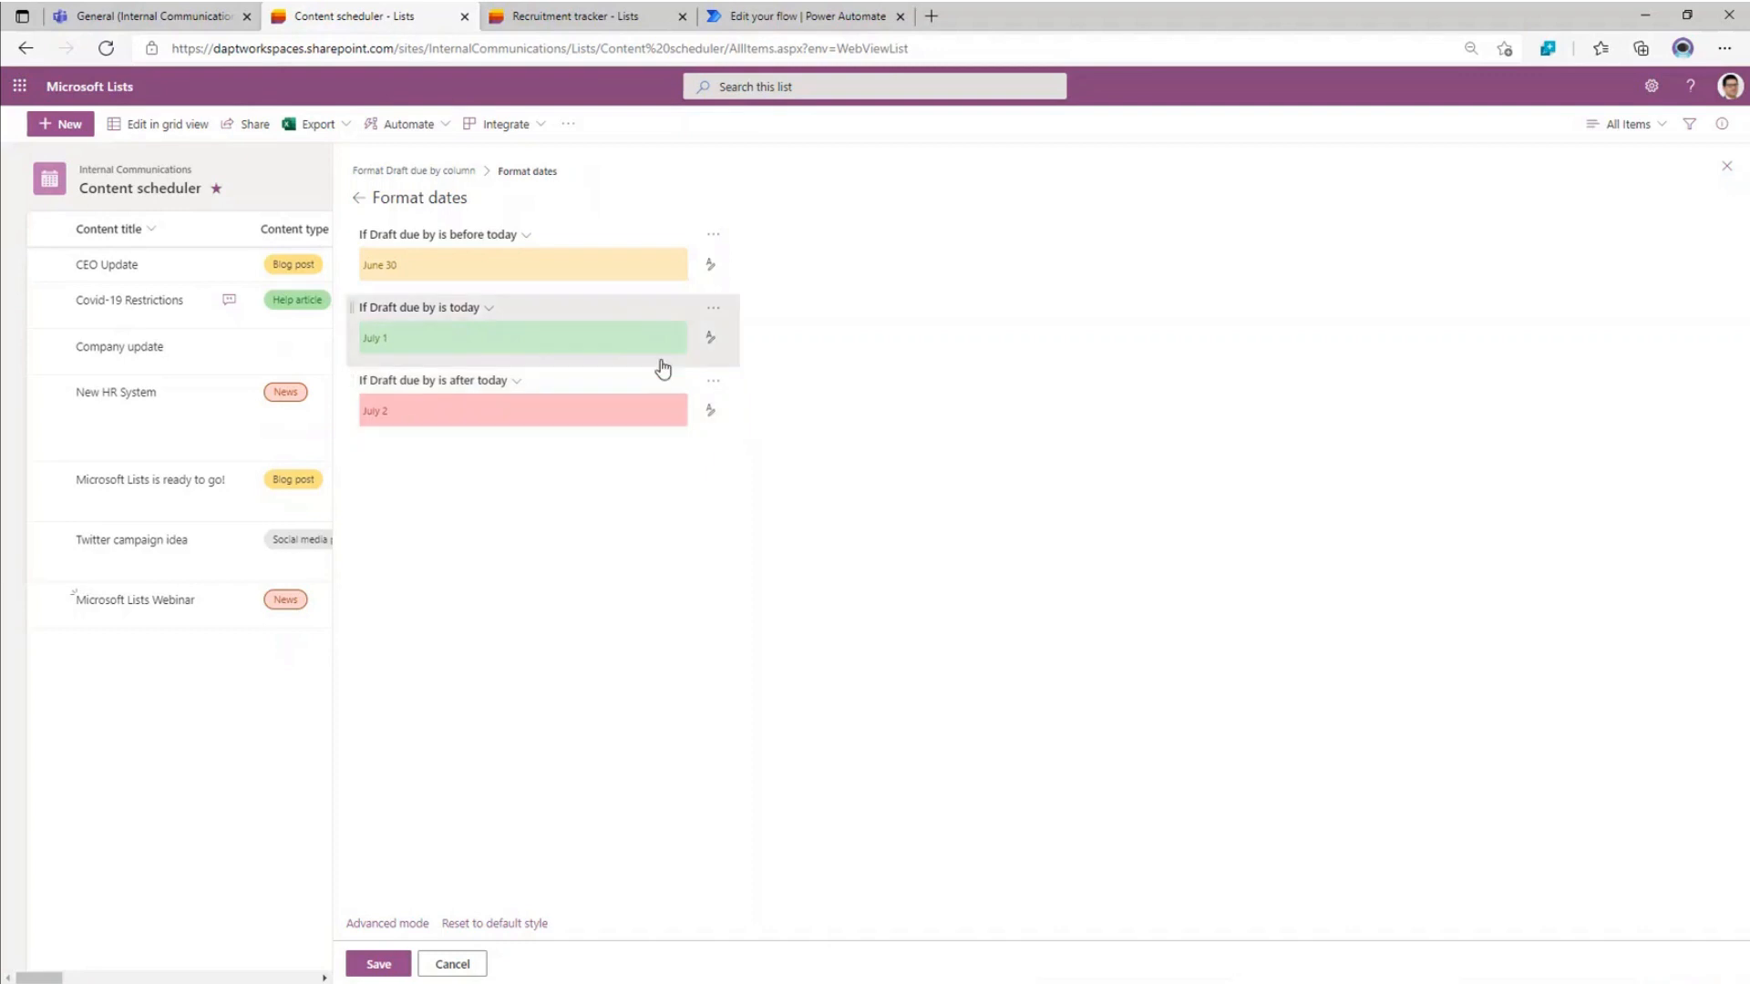
# - Set Draft due by fills to light green before today and light yellow for today, then save and close the formatting
pyautogui.click(710, 271)
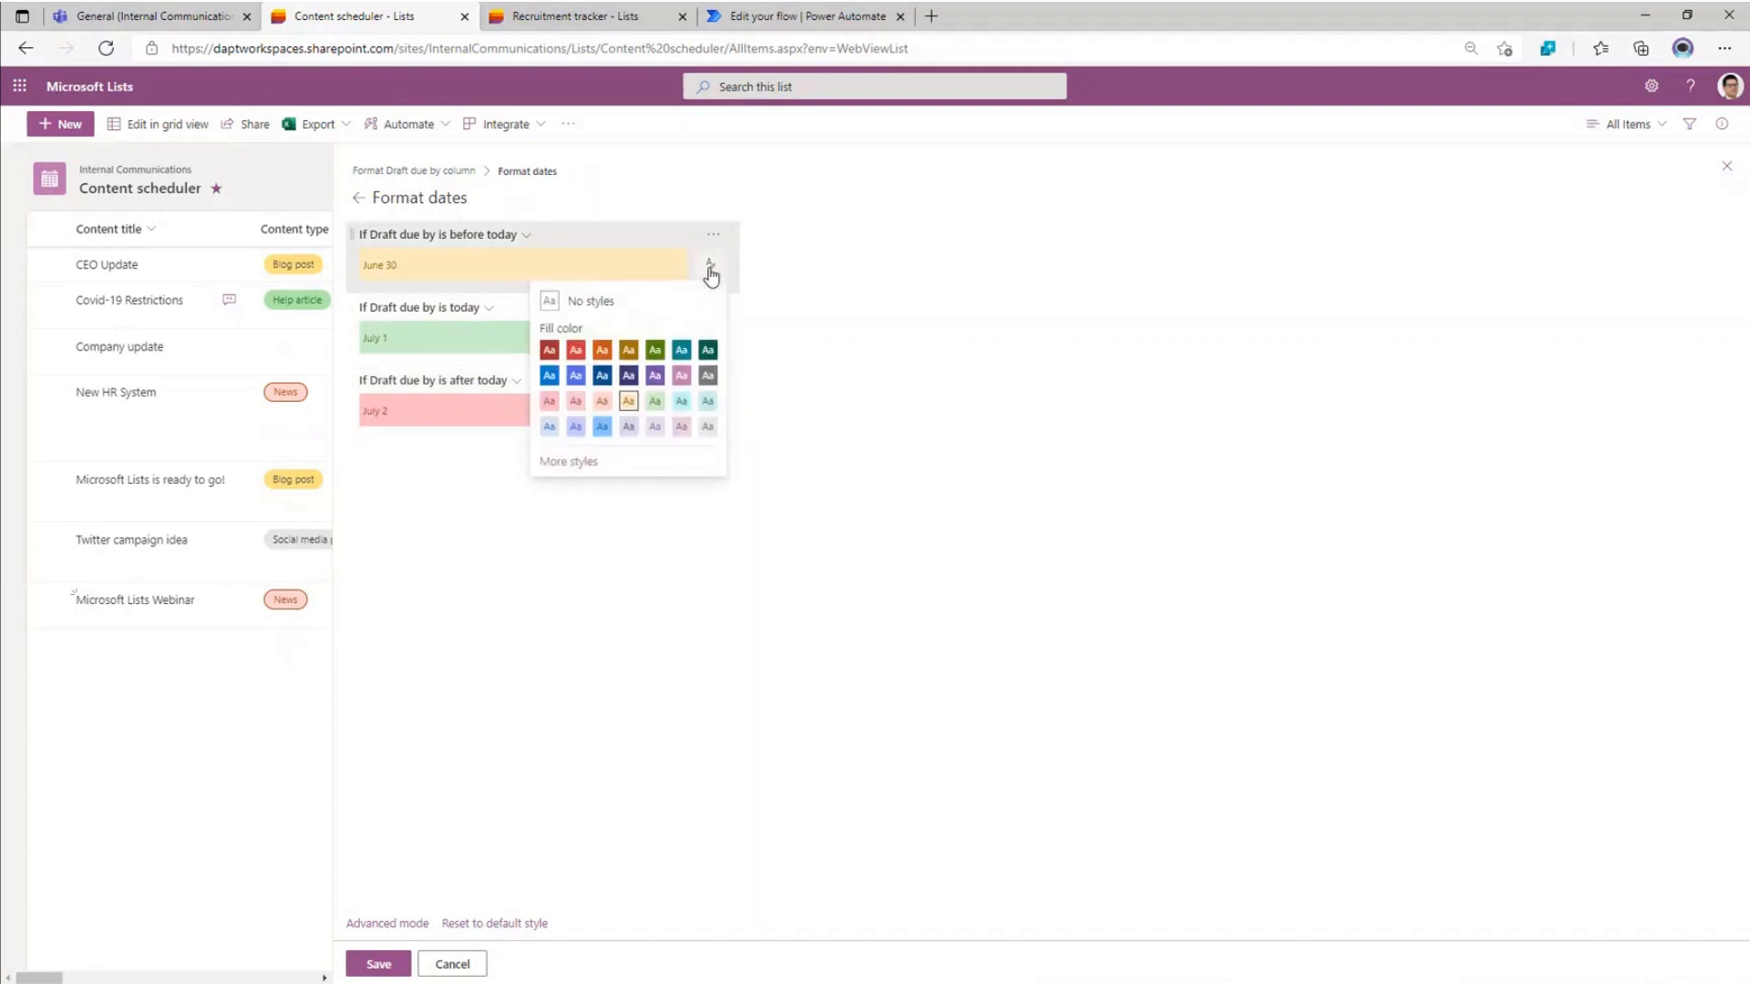
pyautogui.click(651, 401)
pyautogui.click(709, 338)
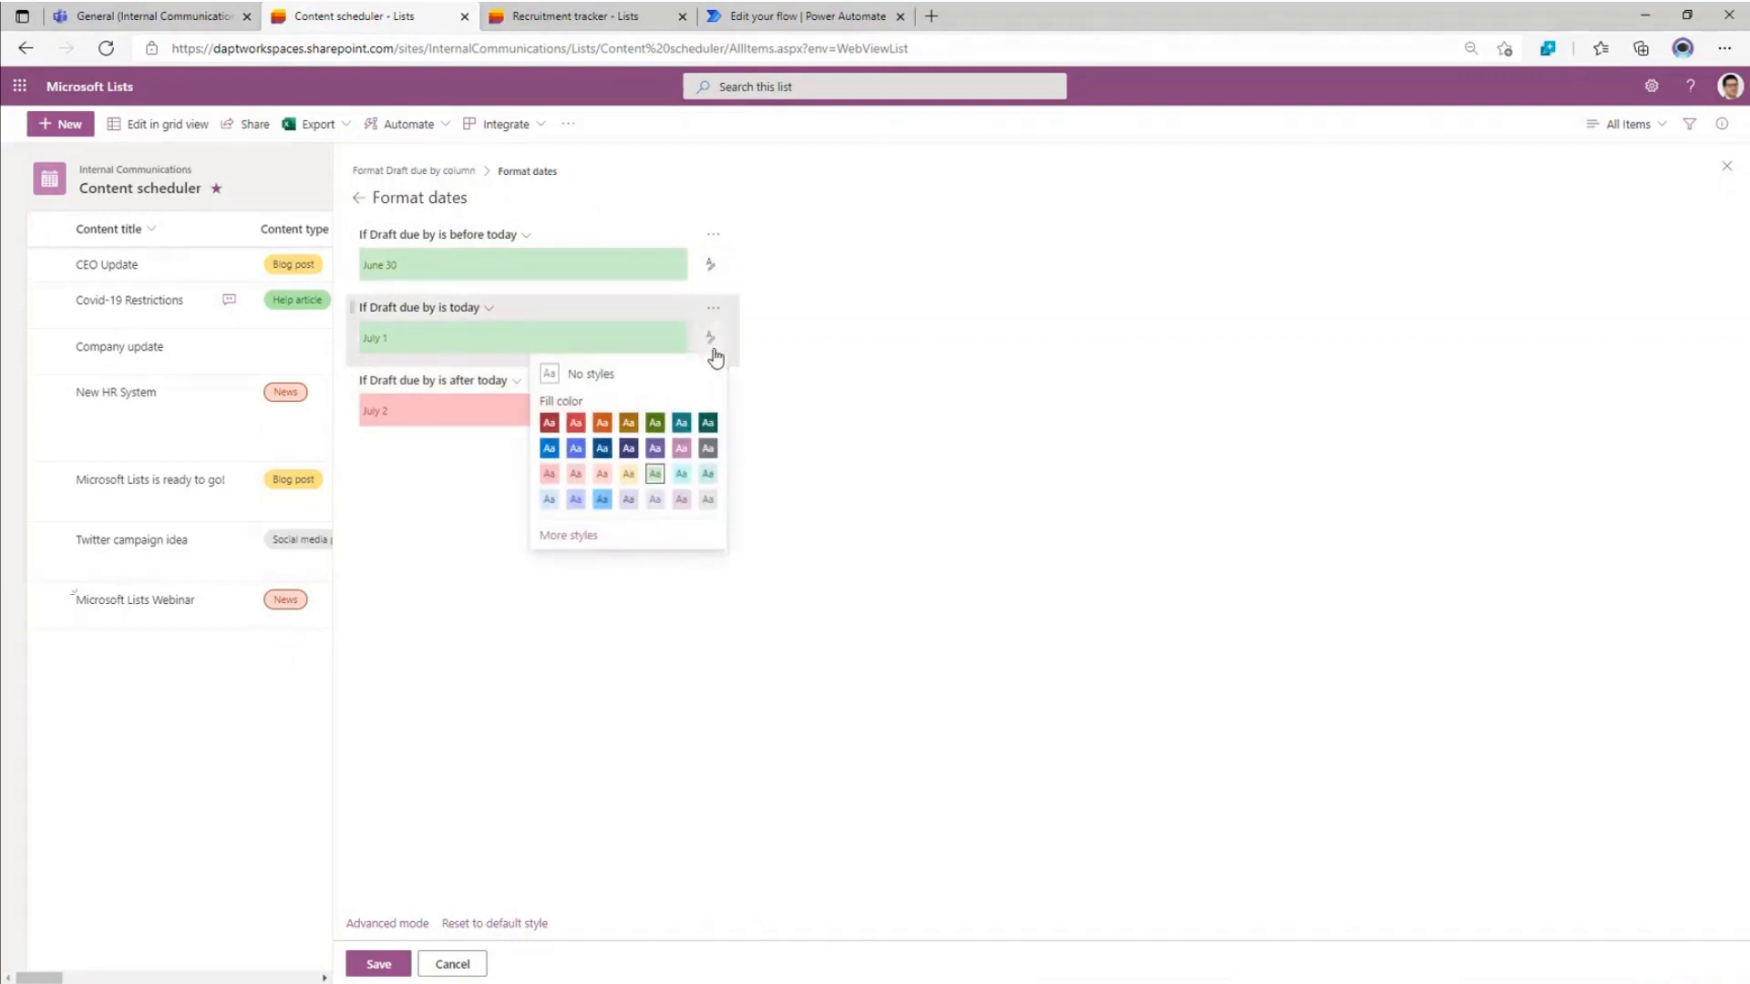
pyautogui.click(626, 478)
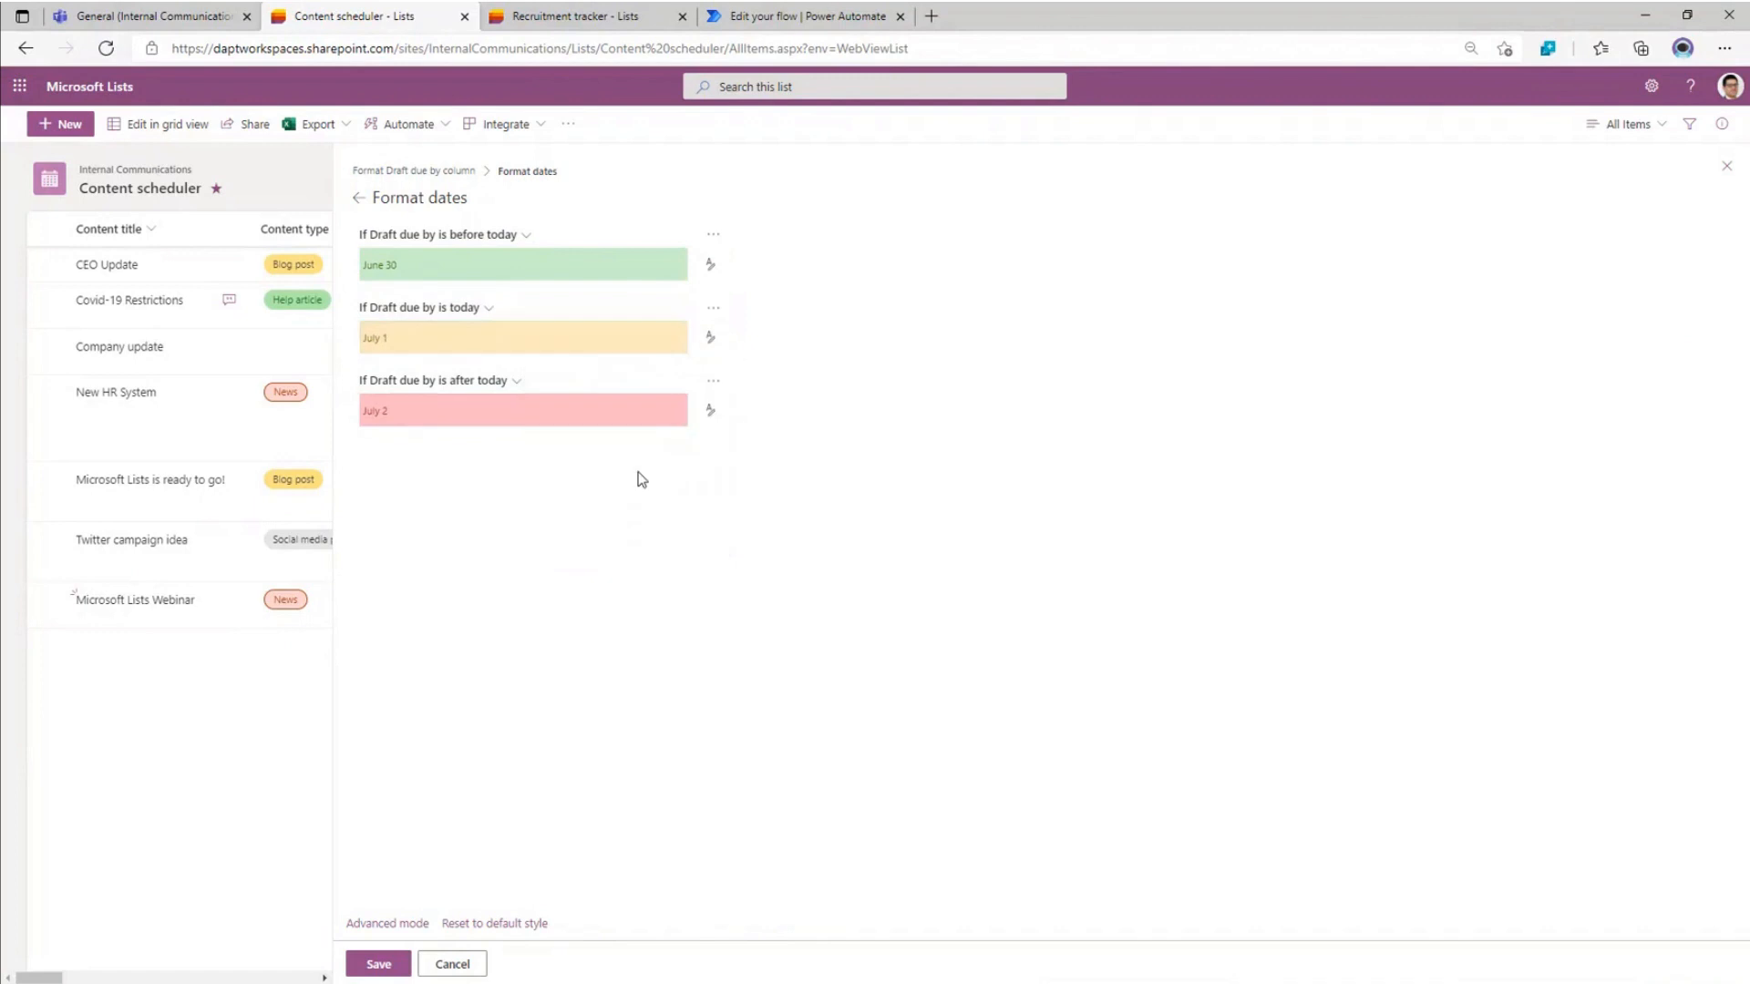
pyautogui.click(396, 963)
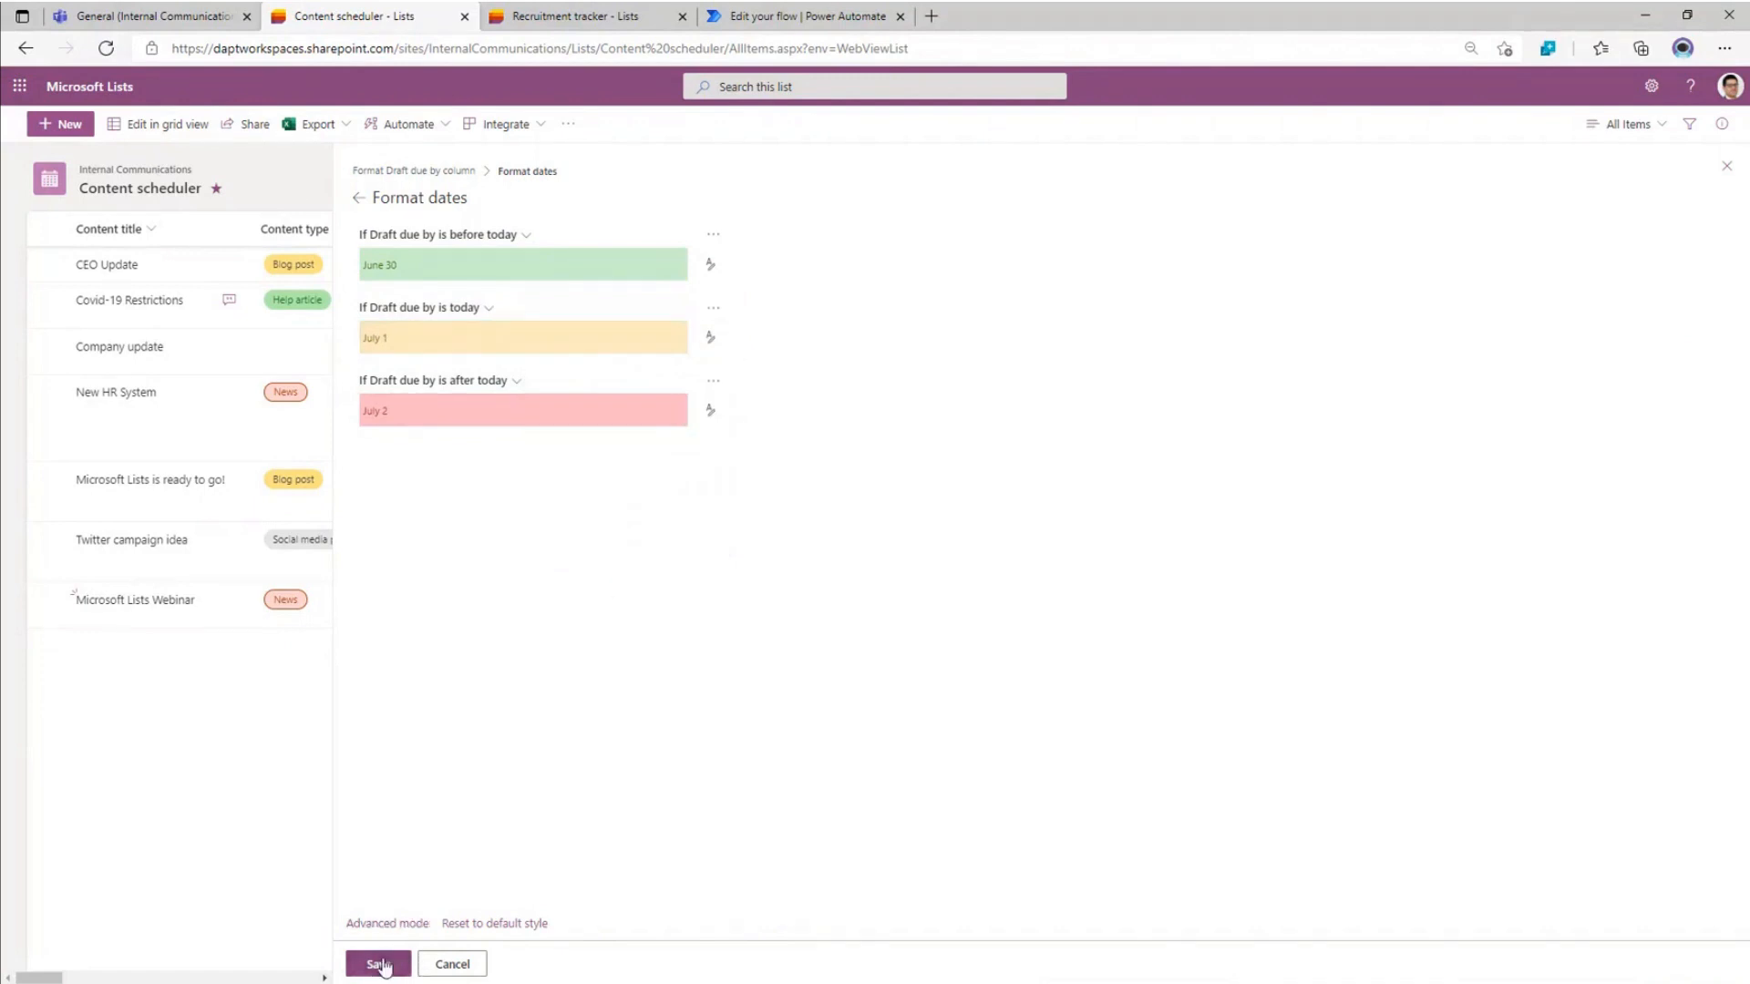
pyautogui.click(450, 964)
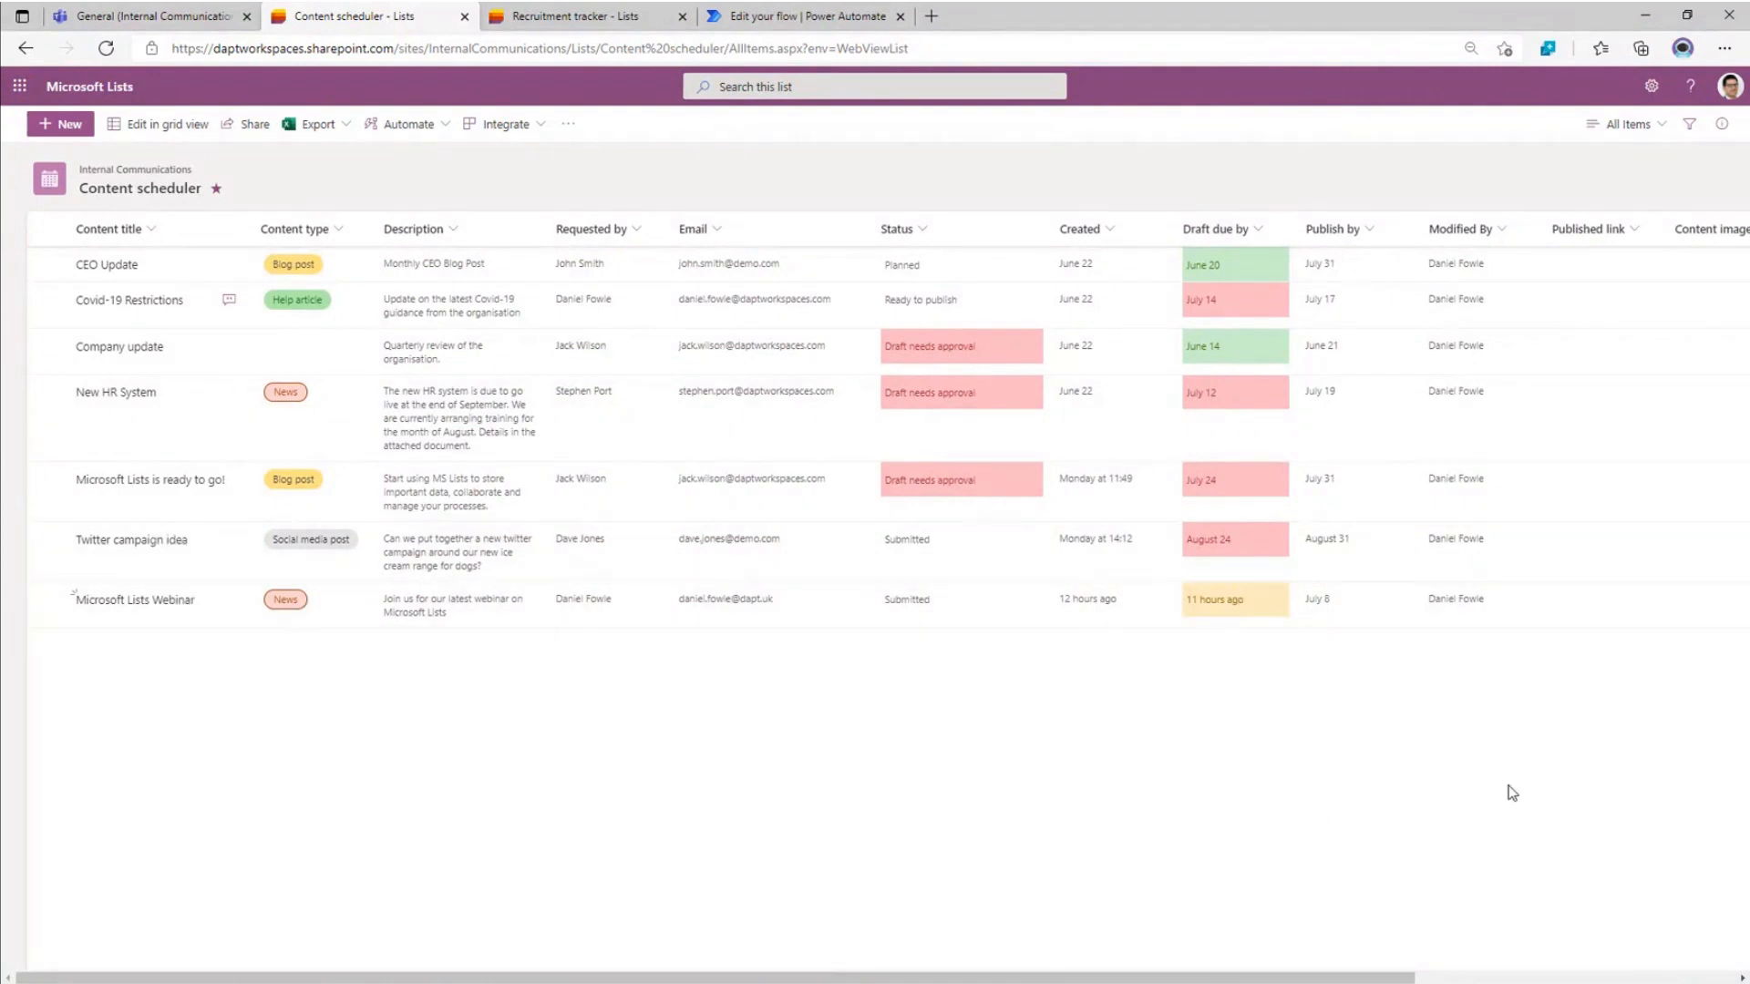
pyautogui.click(1501, 232)
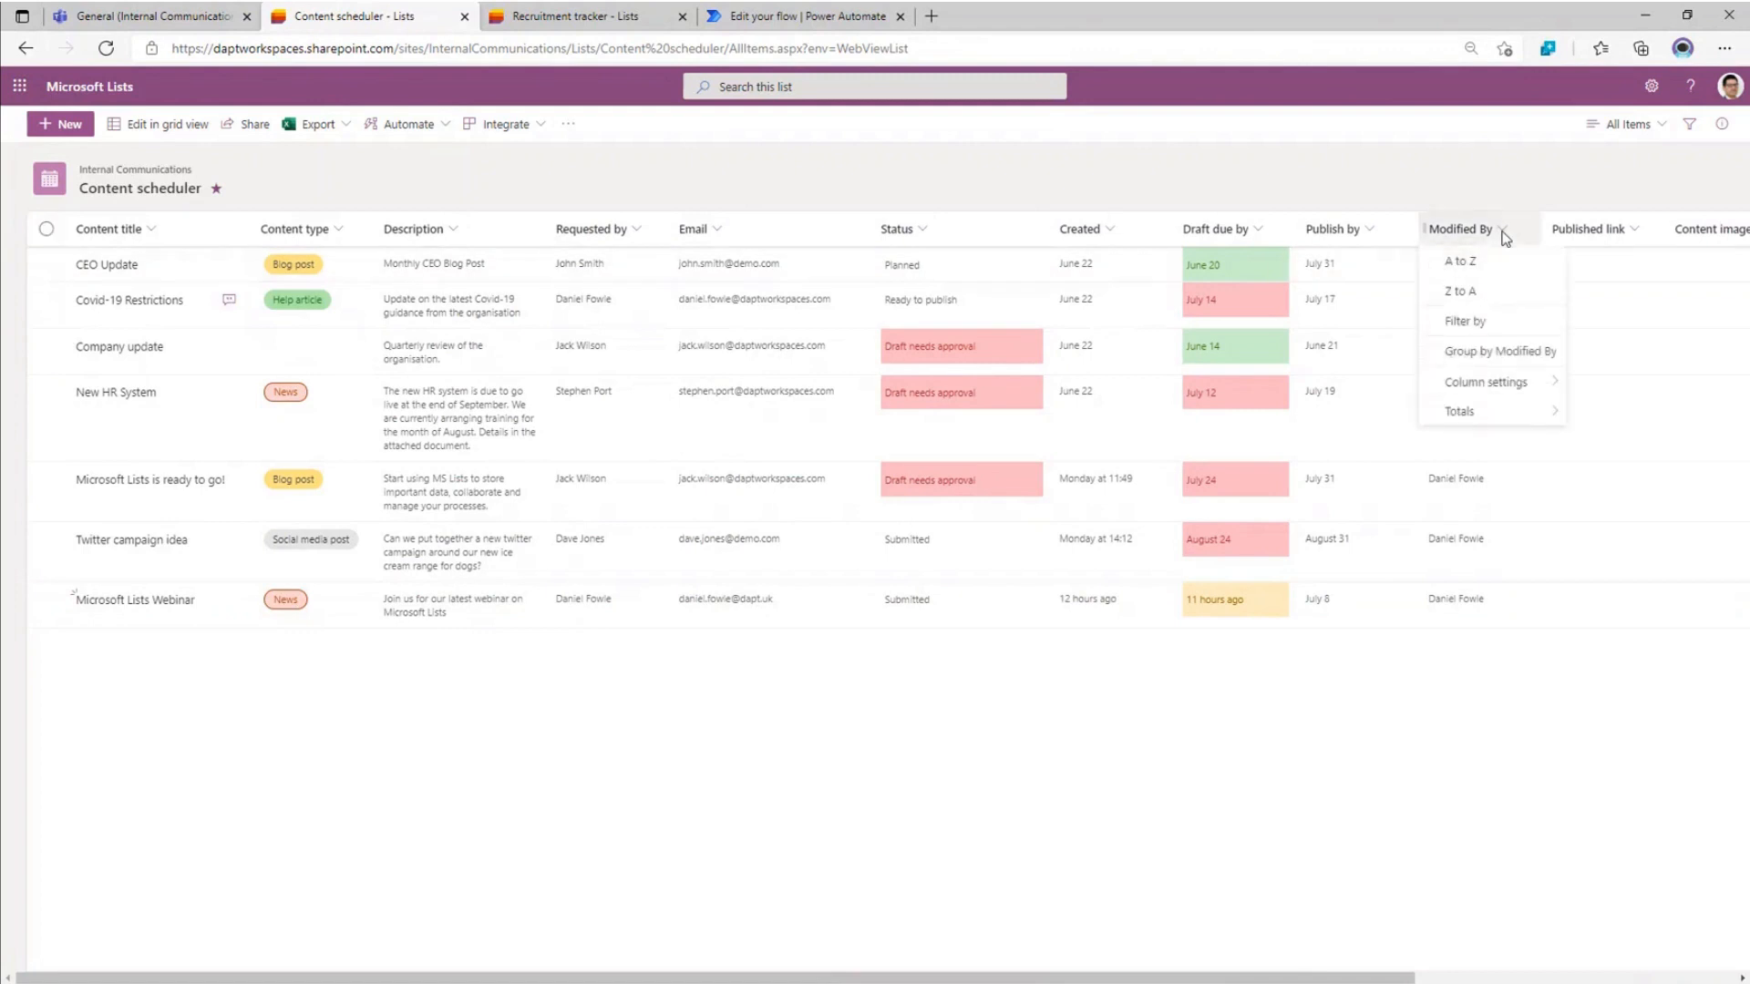
pyautogui.moveTo(1461, 387)
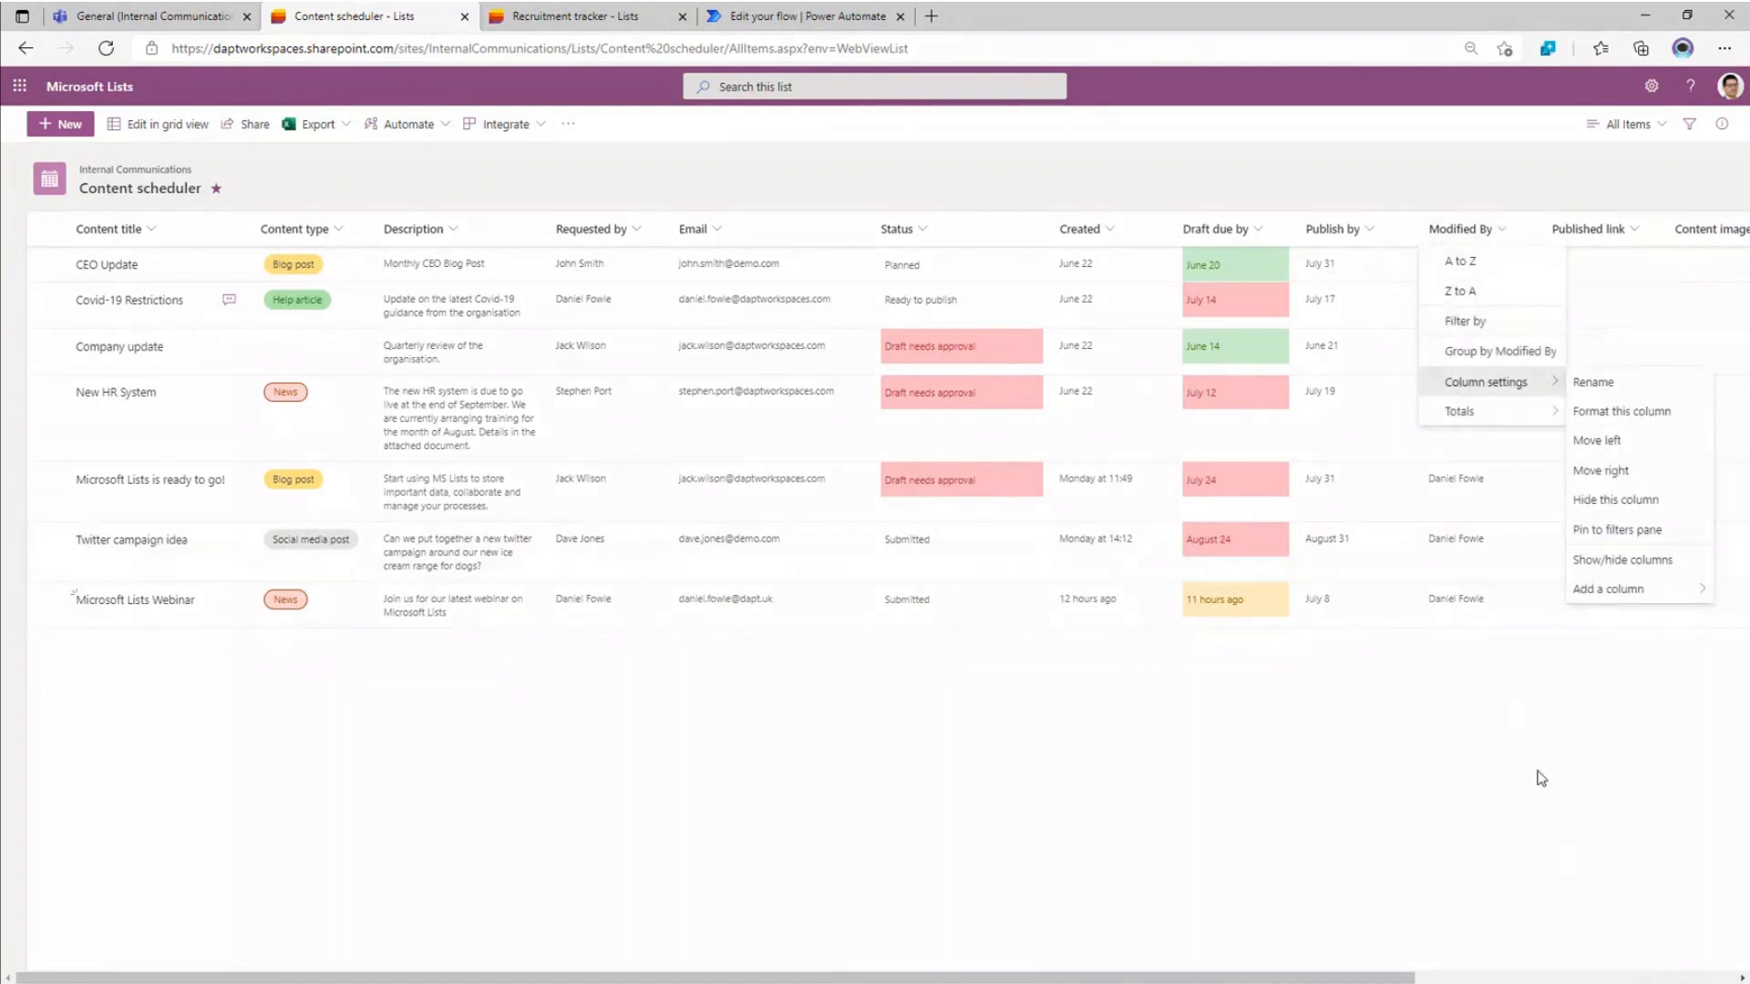
pyautogui.click(1470, 725)
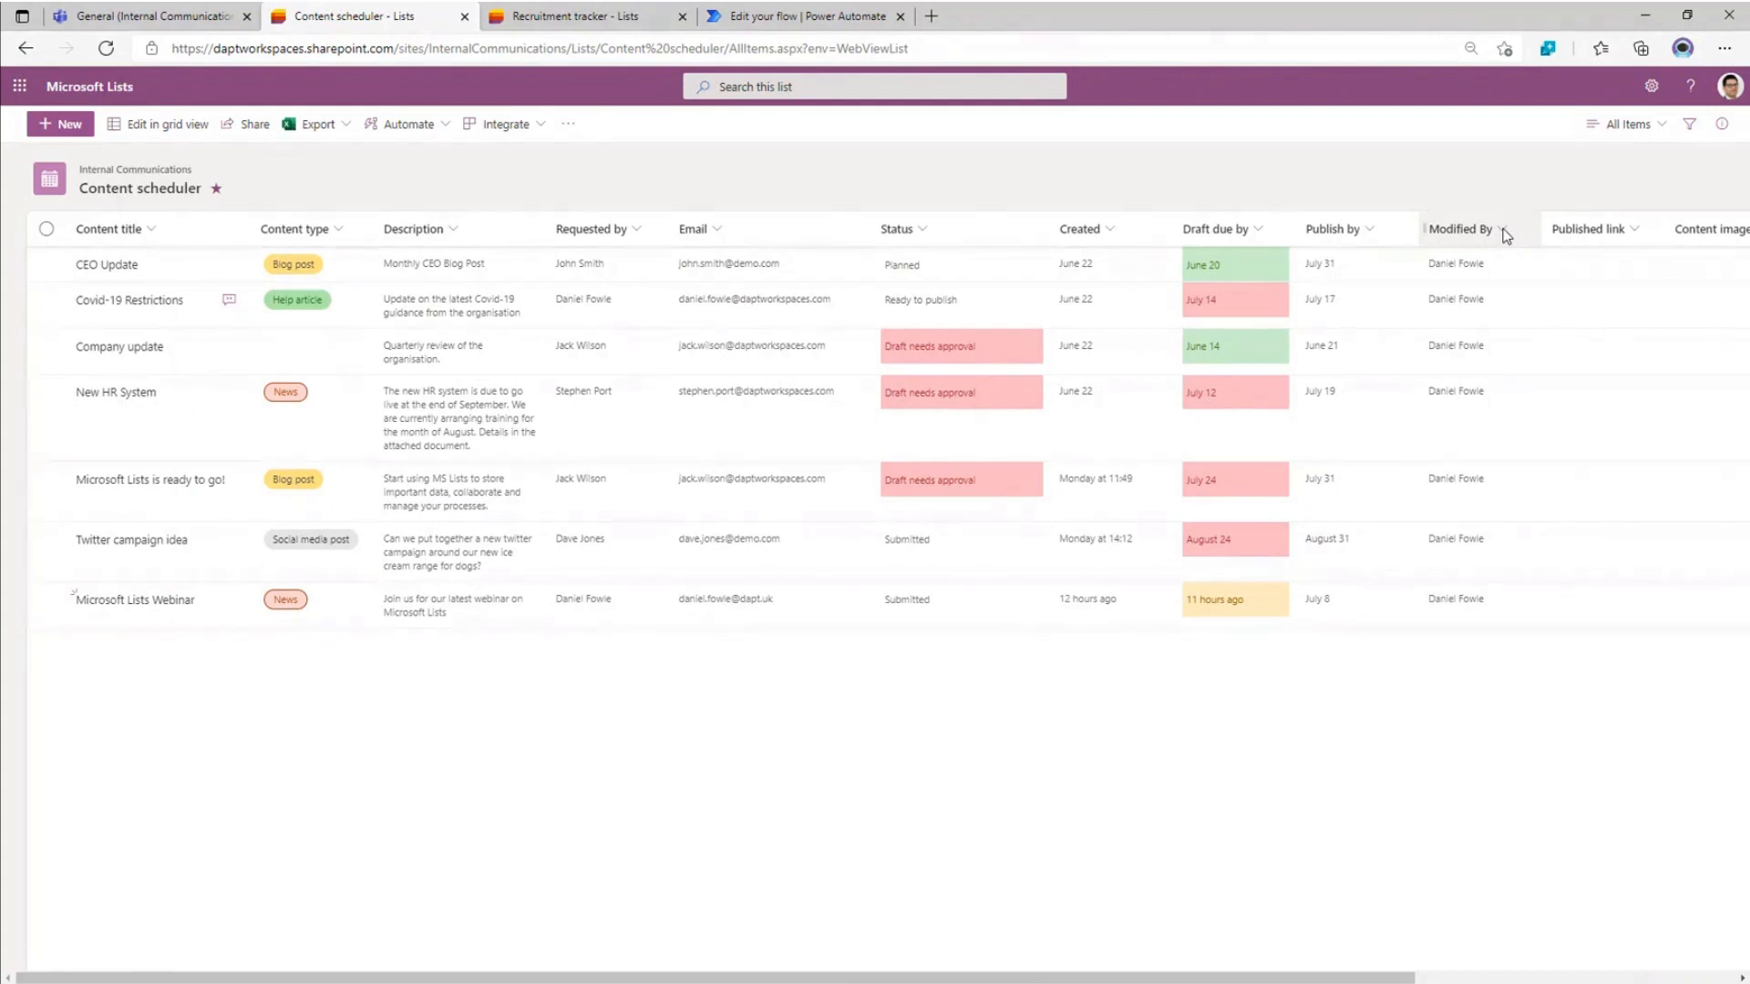
# - Open the Modified By column's formatting in advanced mode to edit its JSON
pyautogui.click(1502, 230)
pyautogui.moveTo(1486, 382)
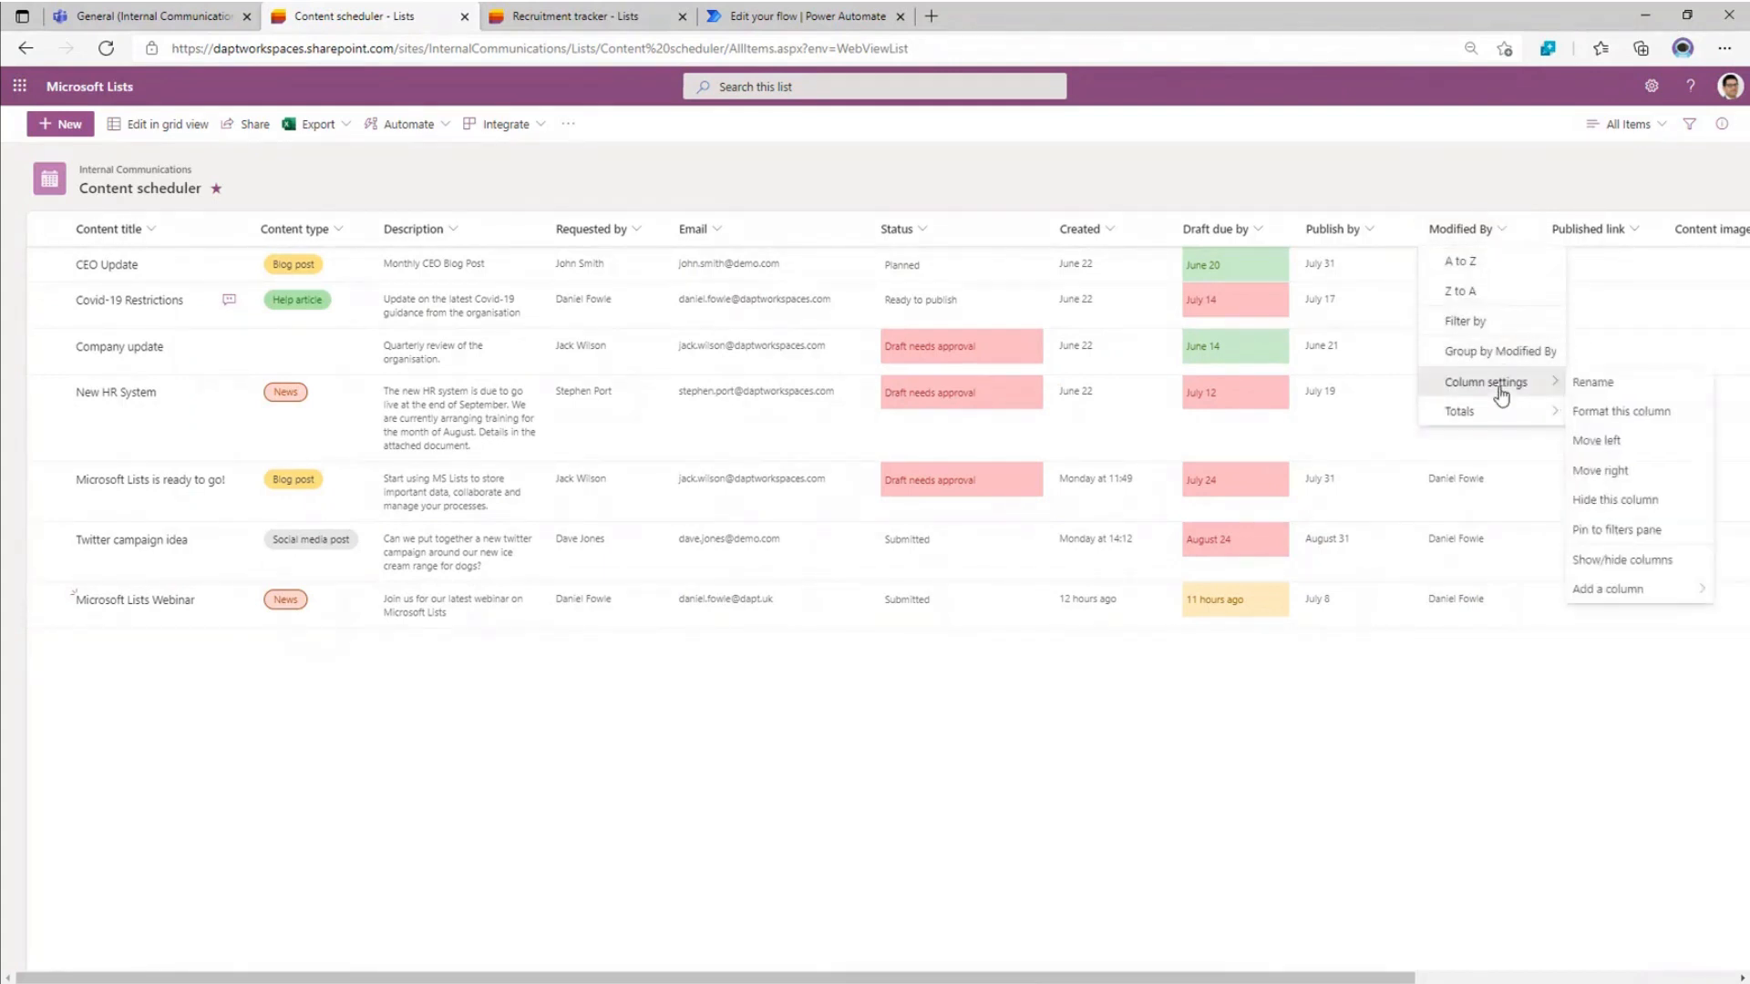
pyautogui.click(1631, 412)
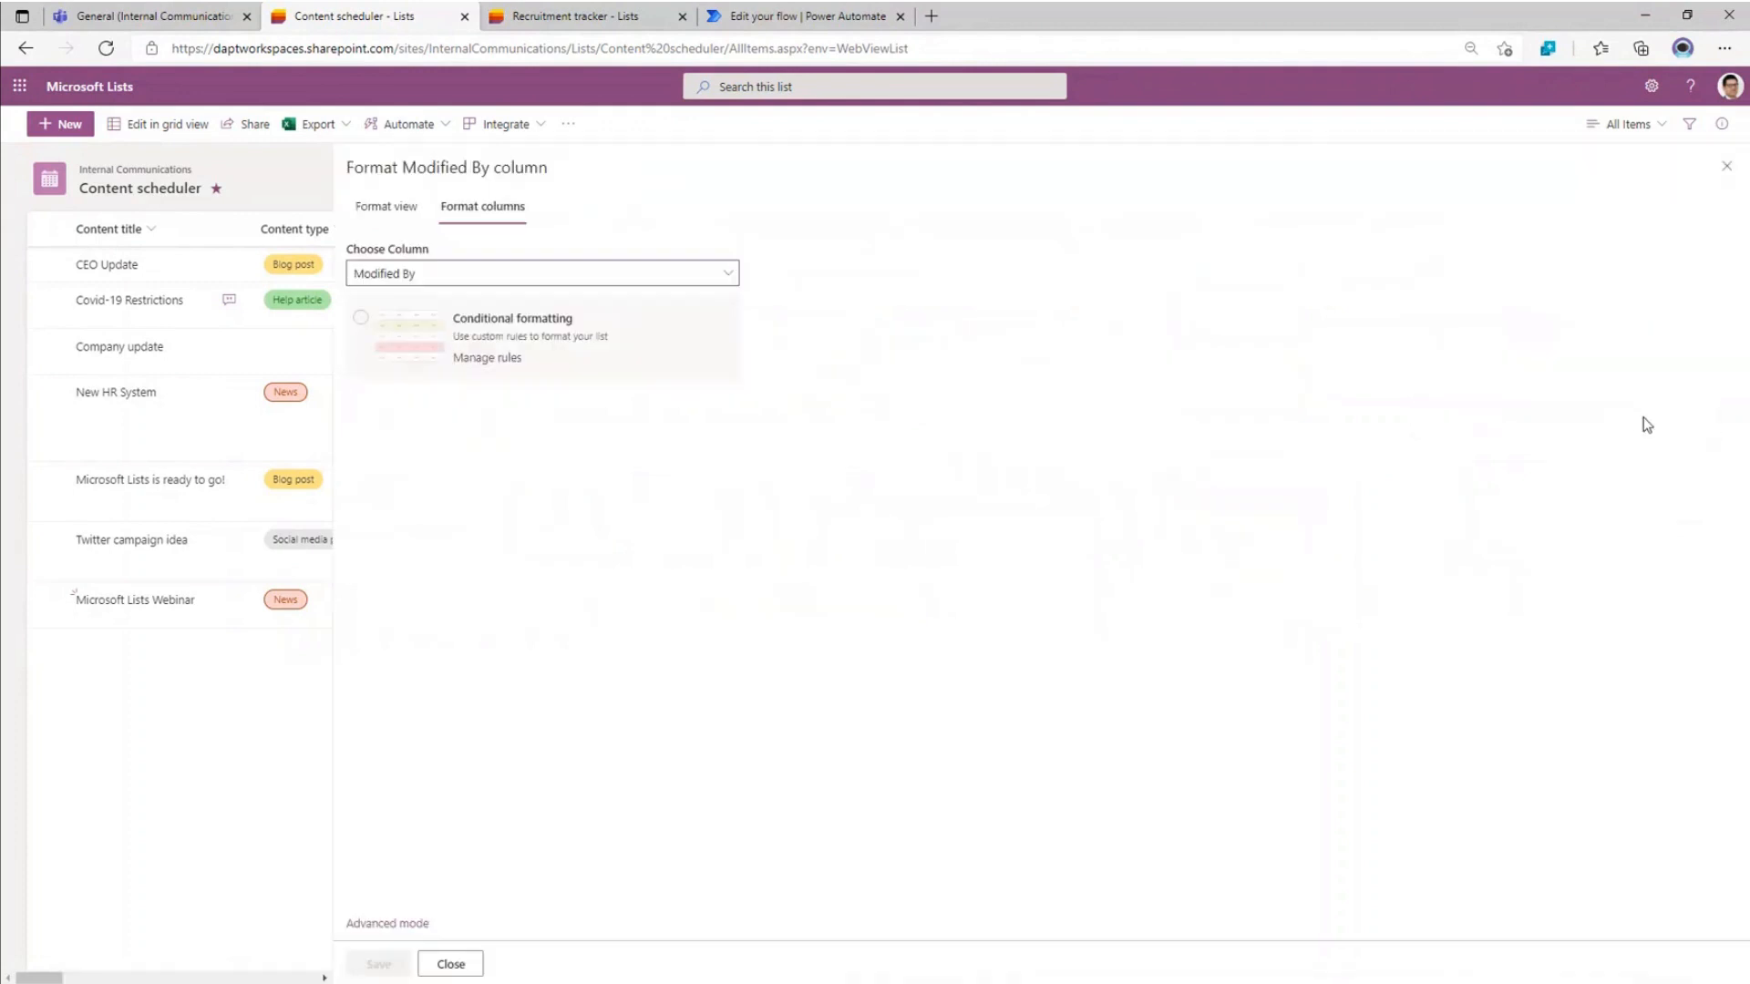
pyautogui.click(388, 925)
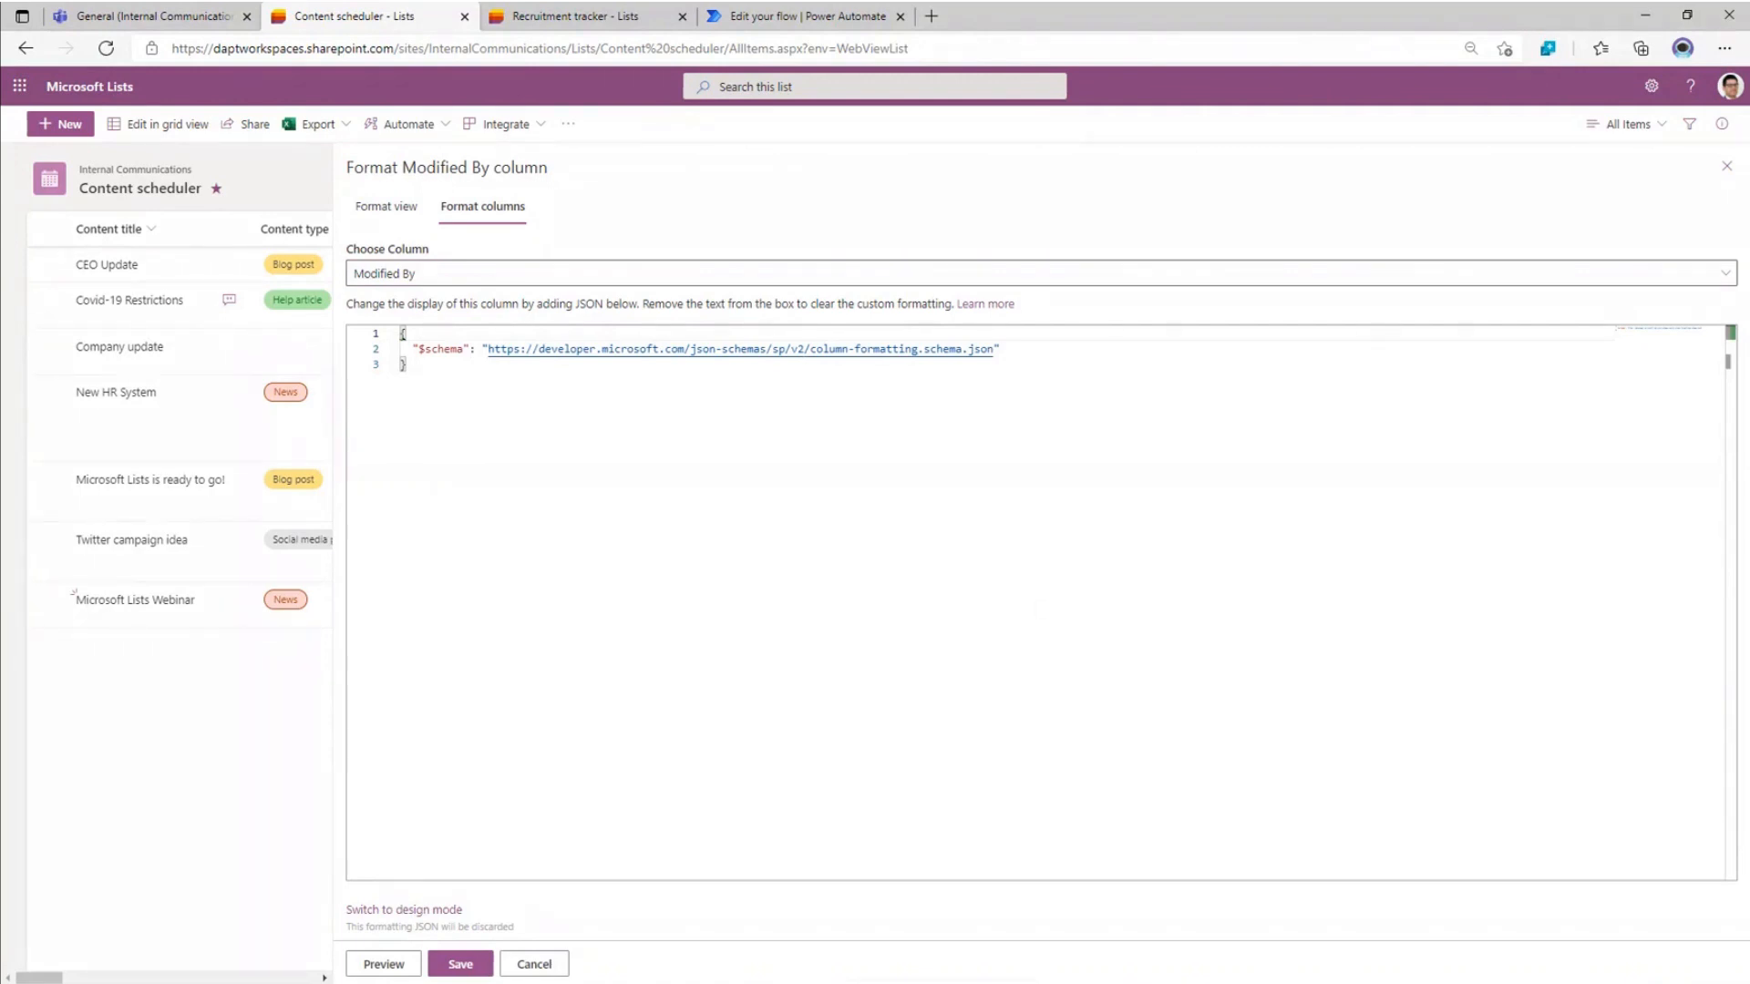
# - Replace the Modified By column's JSON with code showing the title and a Mail icon with a mailto link, then save and close the formatting
pyautogui.hotkey('alt', 'Tab')
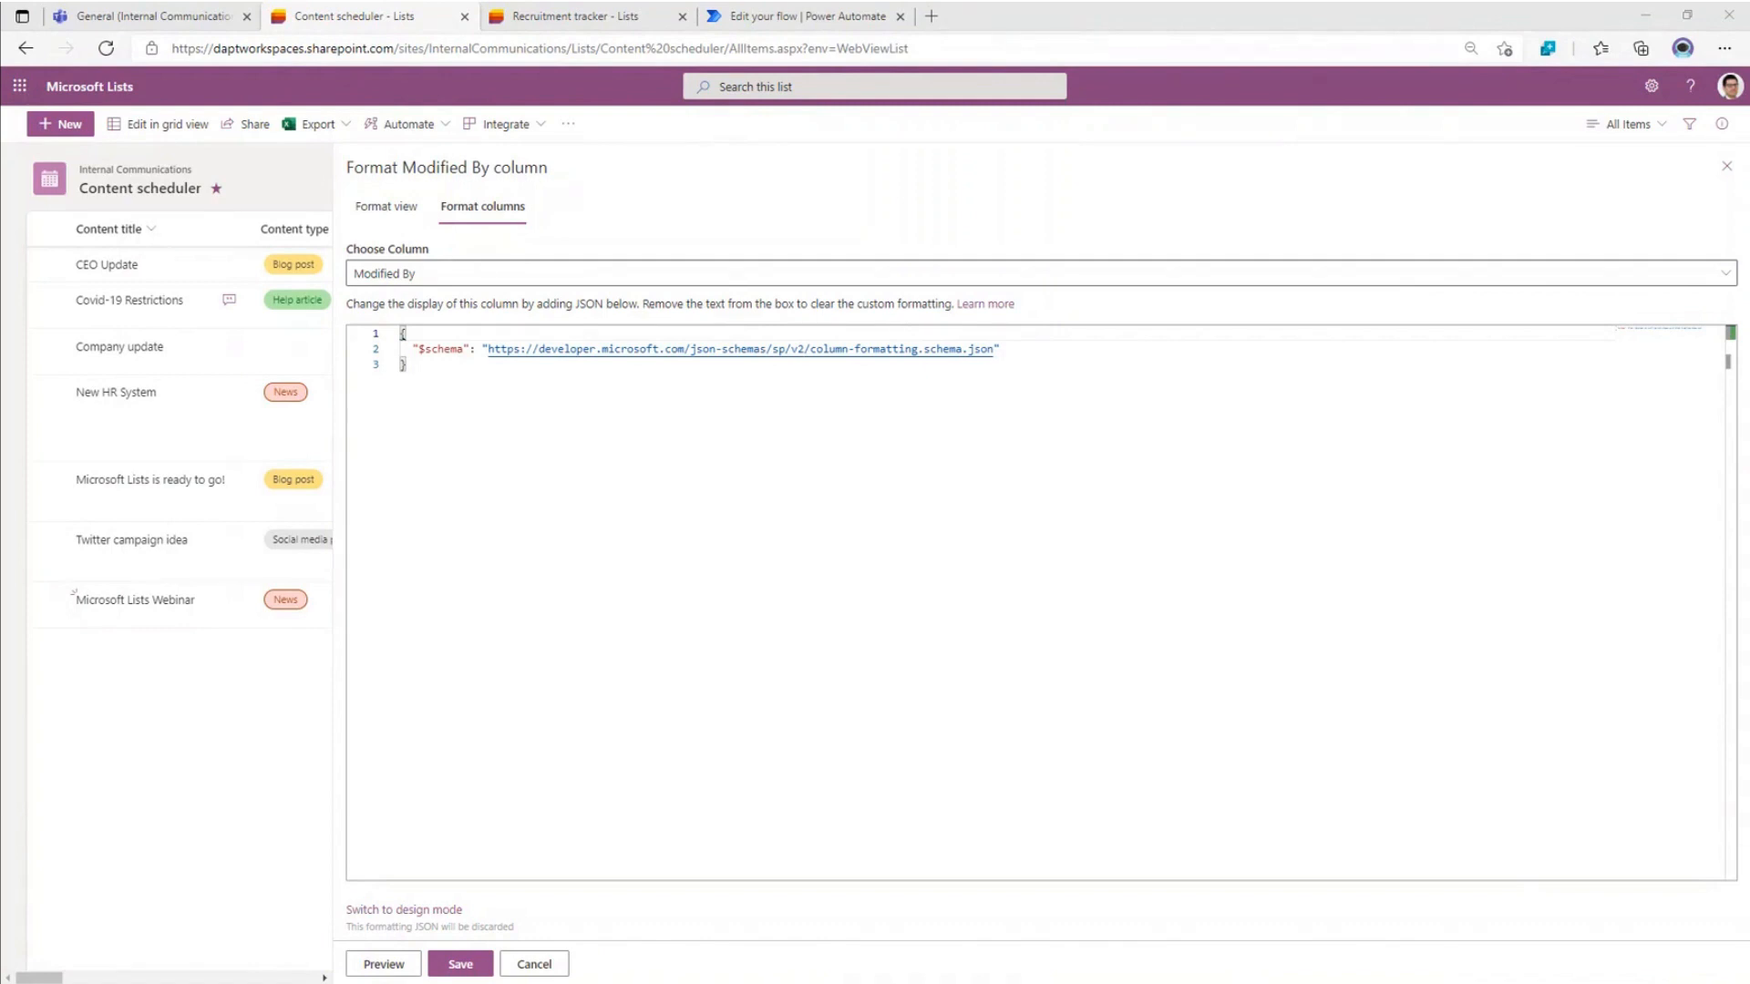
pyautogui.moveTo(570, 405); pyautogui.dragTo(339, 322)
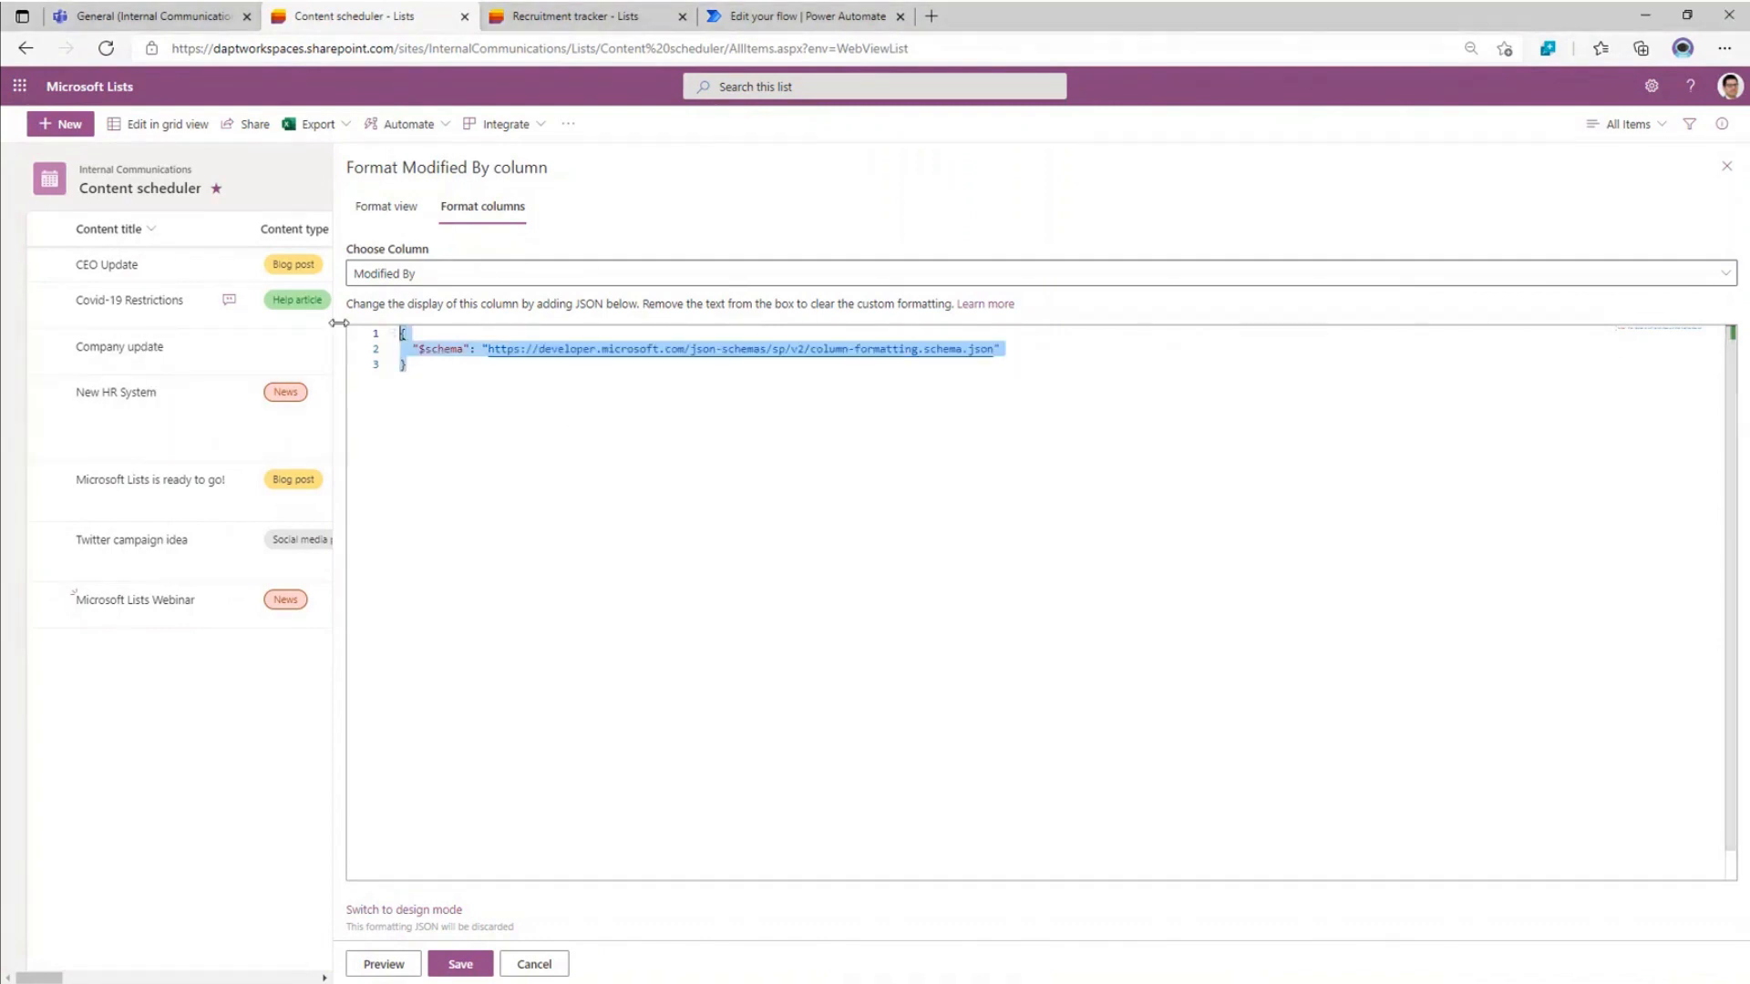
pyautogui.write('{     "$schema": "https://developer.microsoft.com/json-schemas/sp/v2/column-formatting.schema.json",     "elmType": "div",     "children": [         {             "elmType": "span",             "style": {                 "padding-right": "8px"             },             "txtContent": "@currentField.title"         },         {             "elmType": "a",             "attributes": {                 "iconName": "Mail",                 "class": "sp-field-quickActions",                 "href": {                     "operator": "+",                     "operands": [                         "mailto:",                         "@currentField.email",                         "?subject=Task status&body=Hey, how is your task coming along?.\\r\\n---\\r\\n",                         "@currentField.title",                         "\\r\\nClick this link for more info. http://contoso.sharepoint.com/sites/ConferencePrep/Tasks/Prep/DispForm.aspx?ID=",                         "[$ID]"                     ]                 }             }         }     ] }')
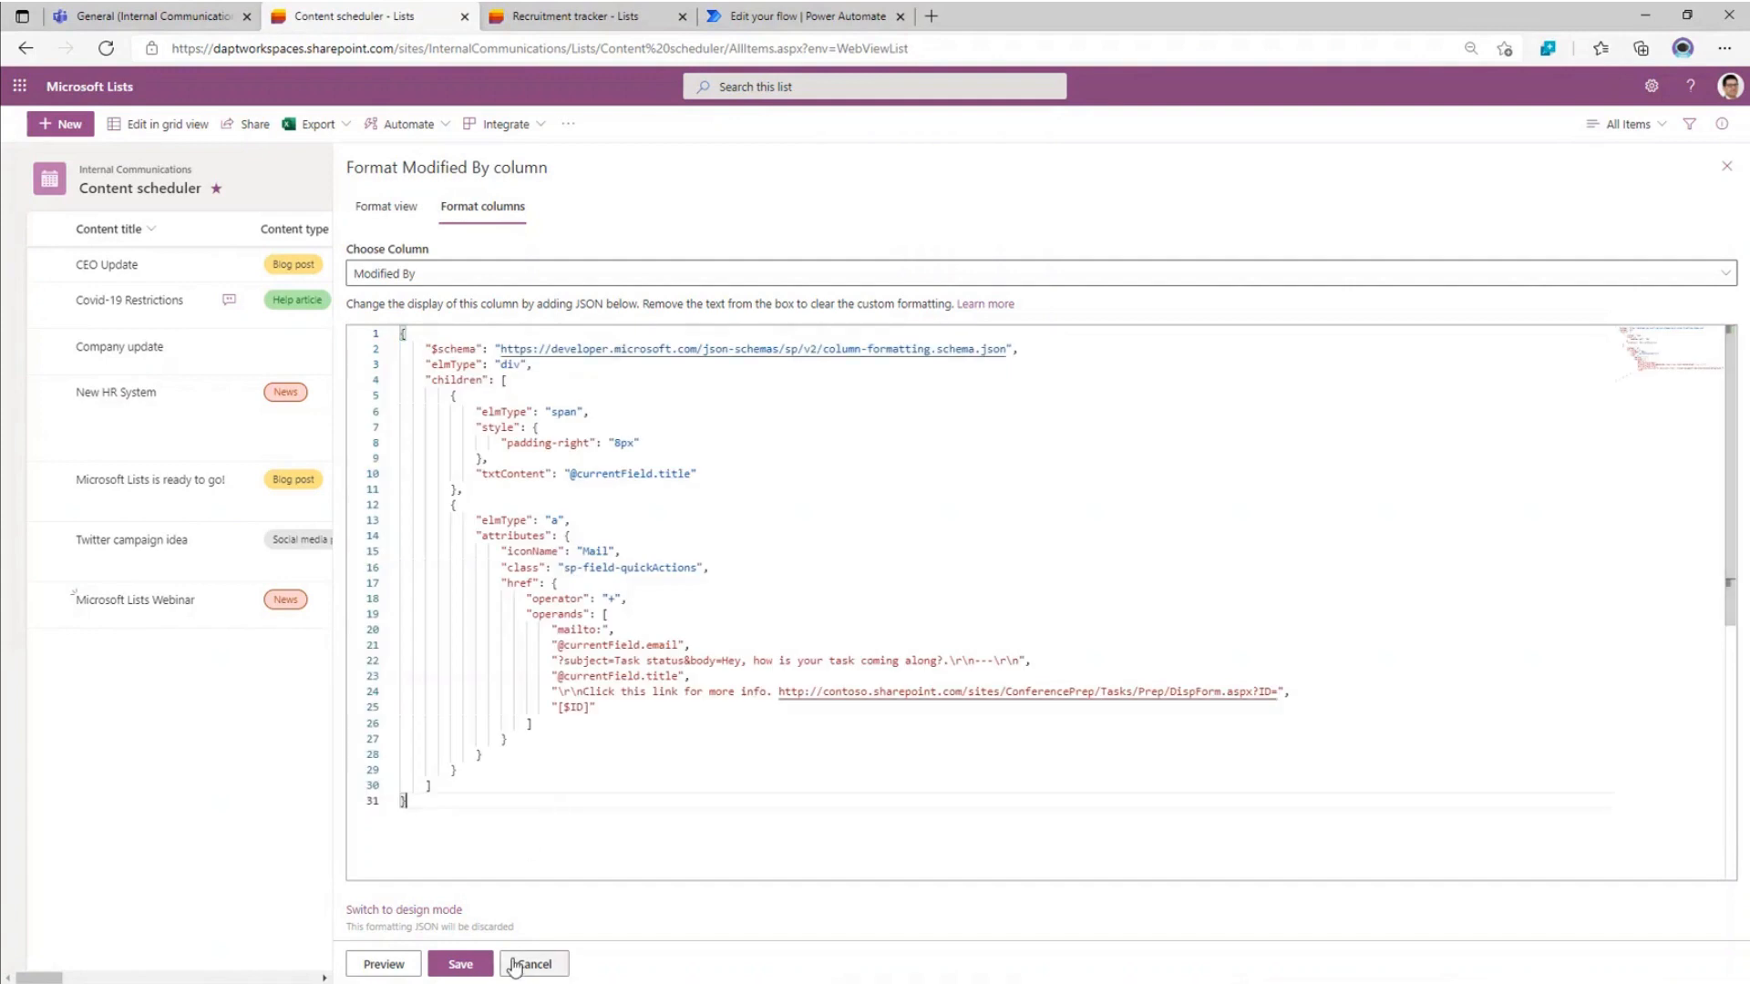
pyautogui.click(462, 965)
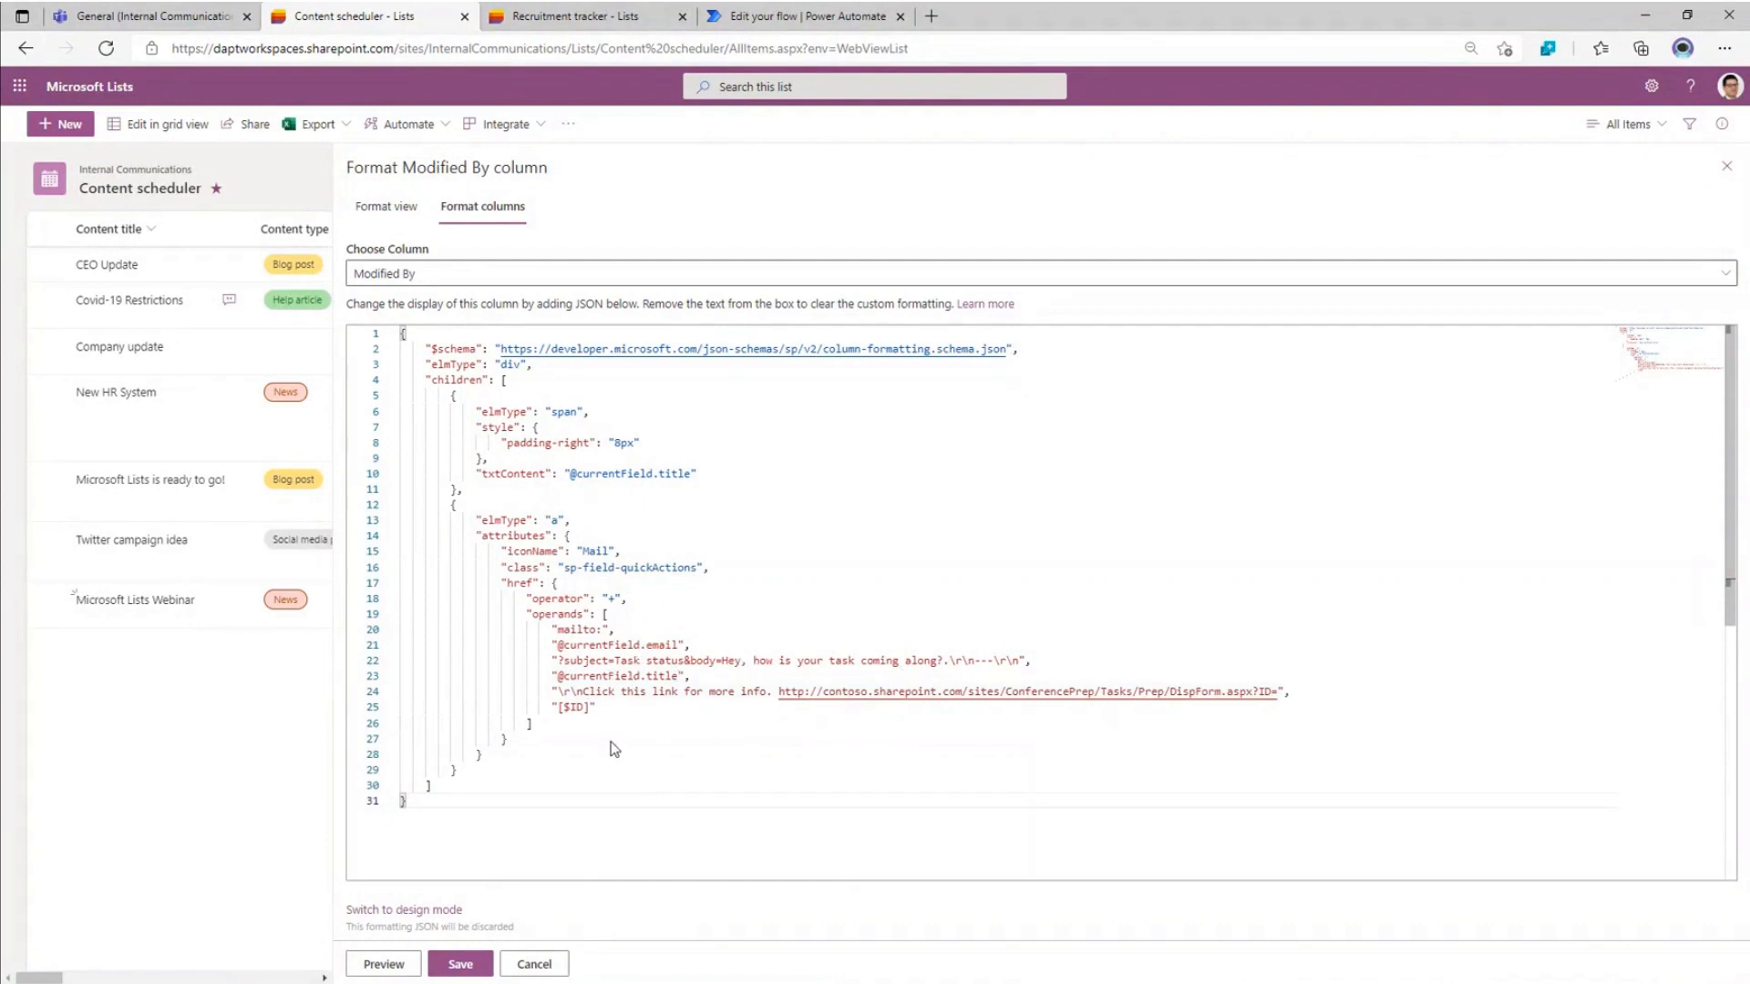
pyautogui.click(534, 964)
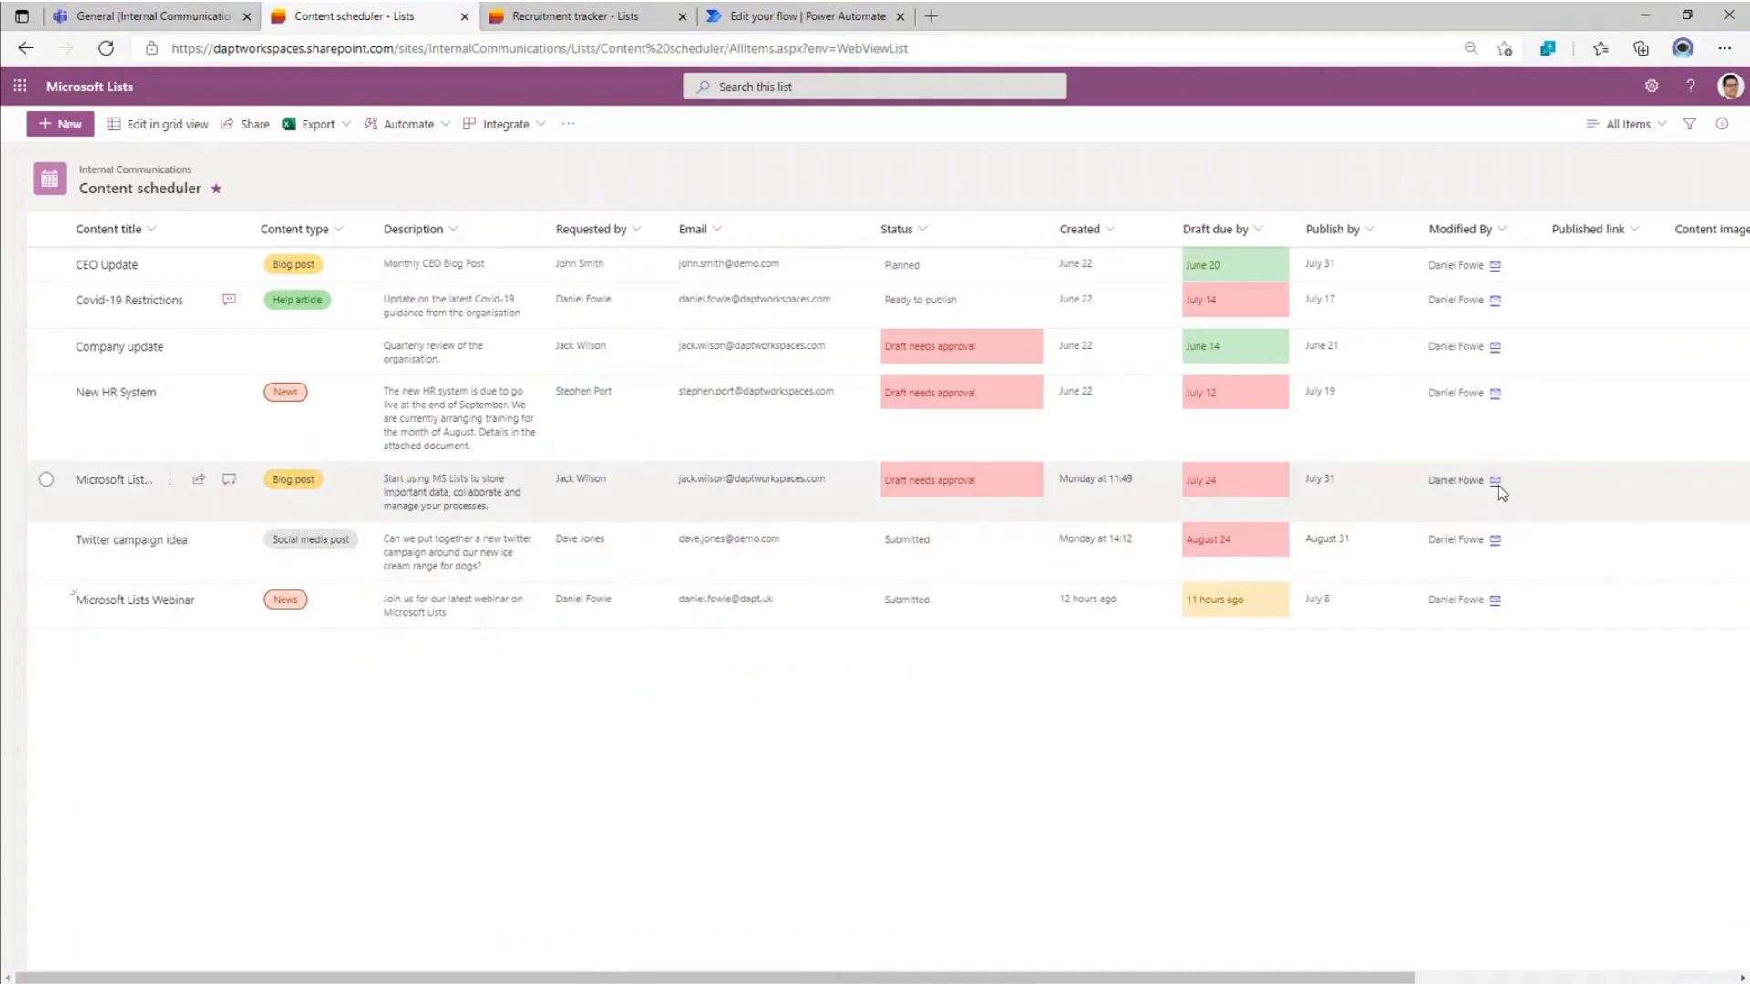
pyautogui.click(1495, 483)
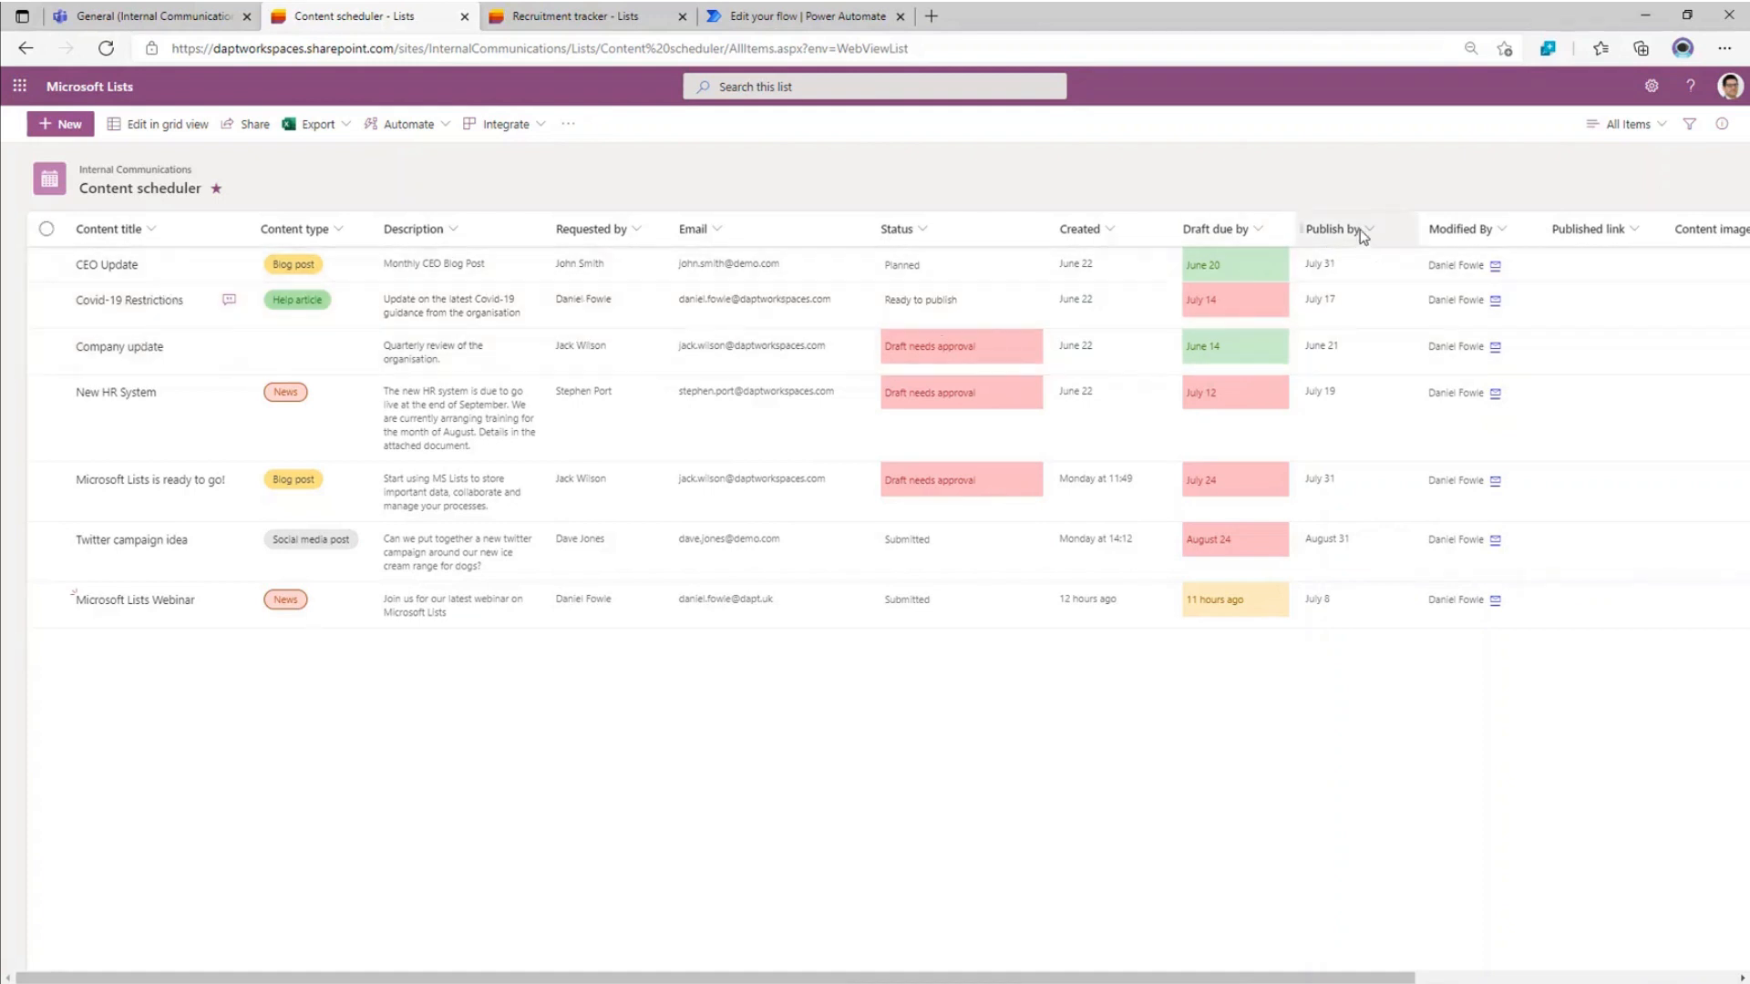
# - Add a conditional formatting rule to the current All Items view for rows where Publish by is before Today (relative)
pyautogui.click(1613, 128)
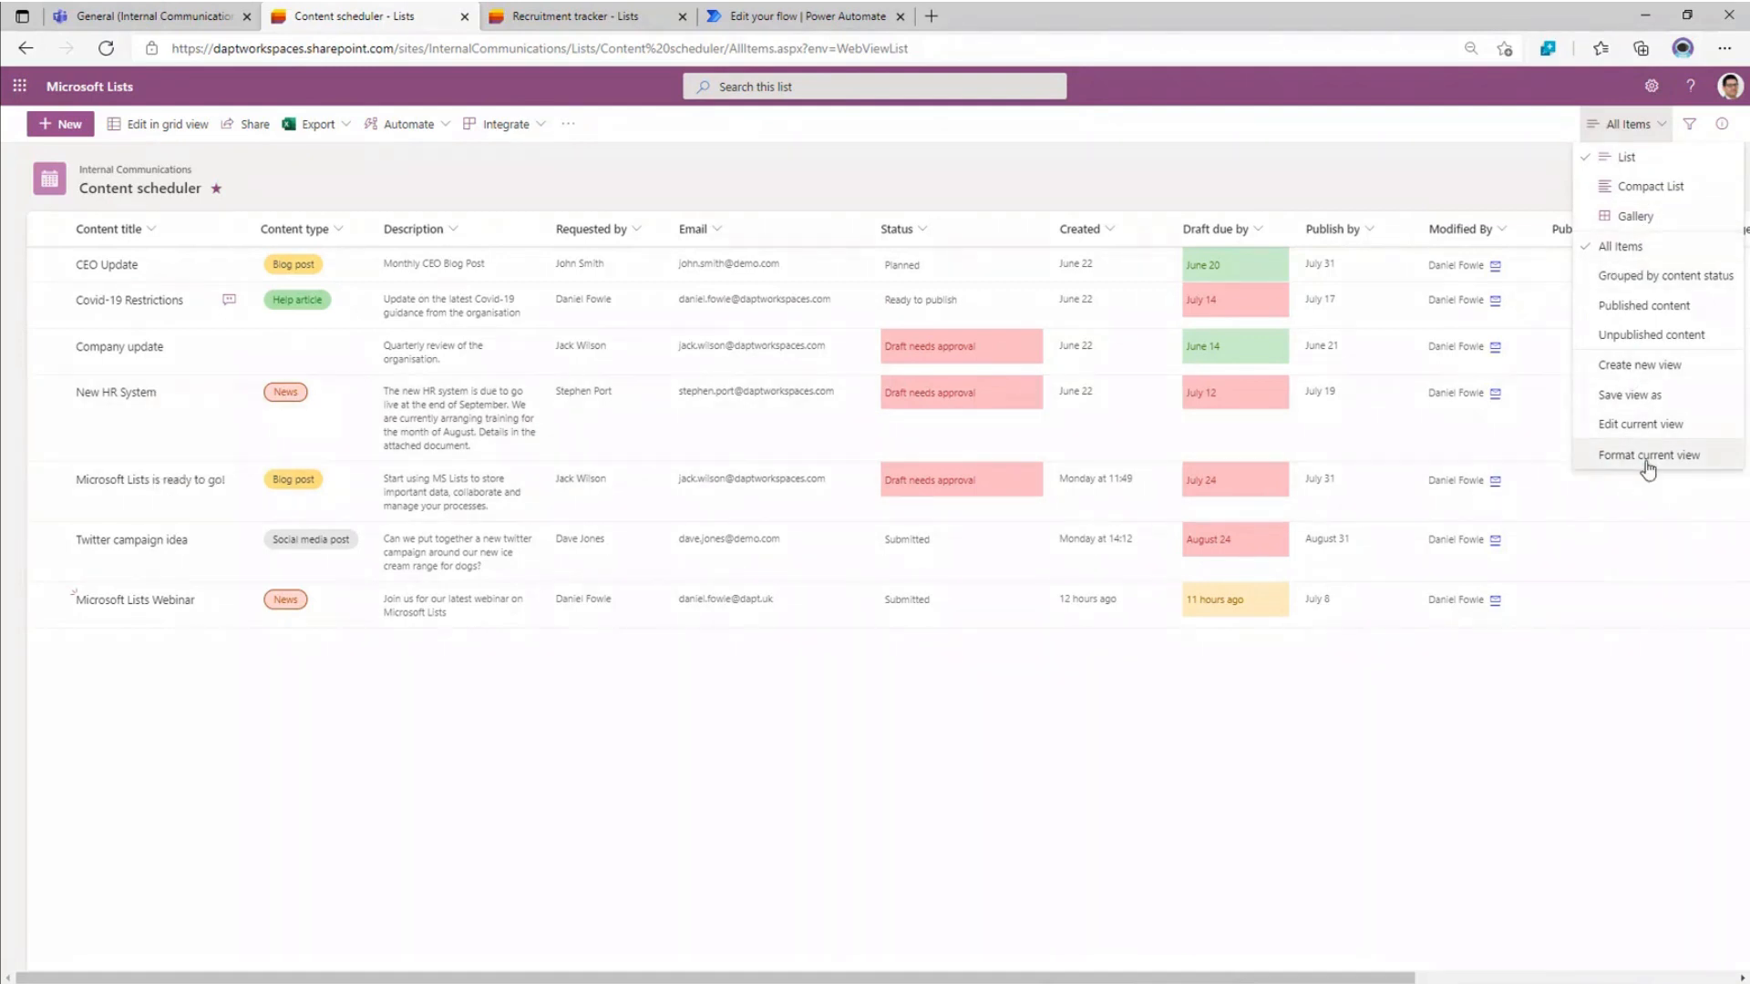
pyautogui.click(1648, 456)
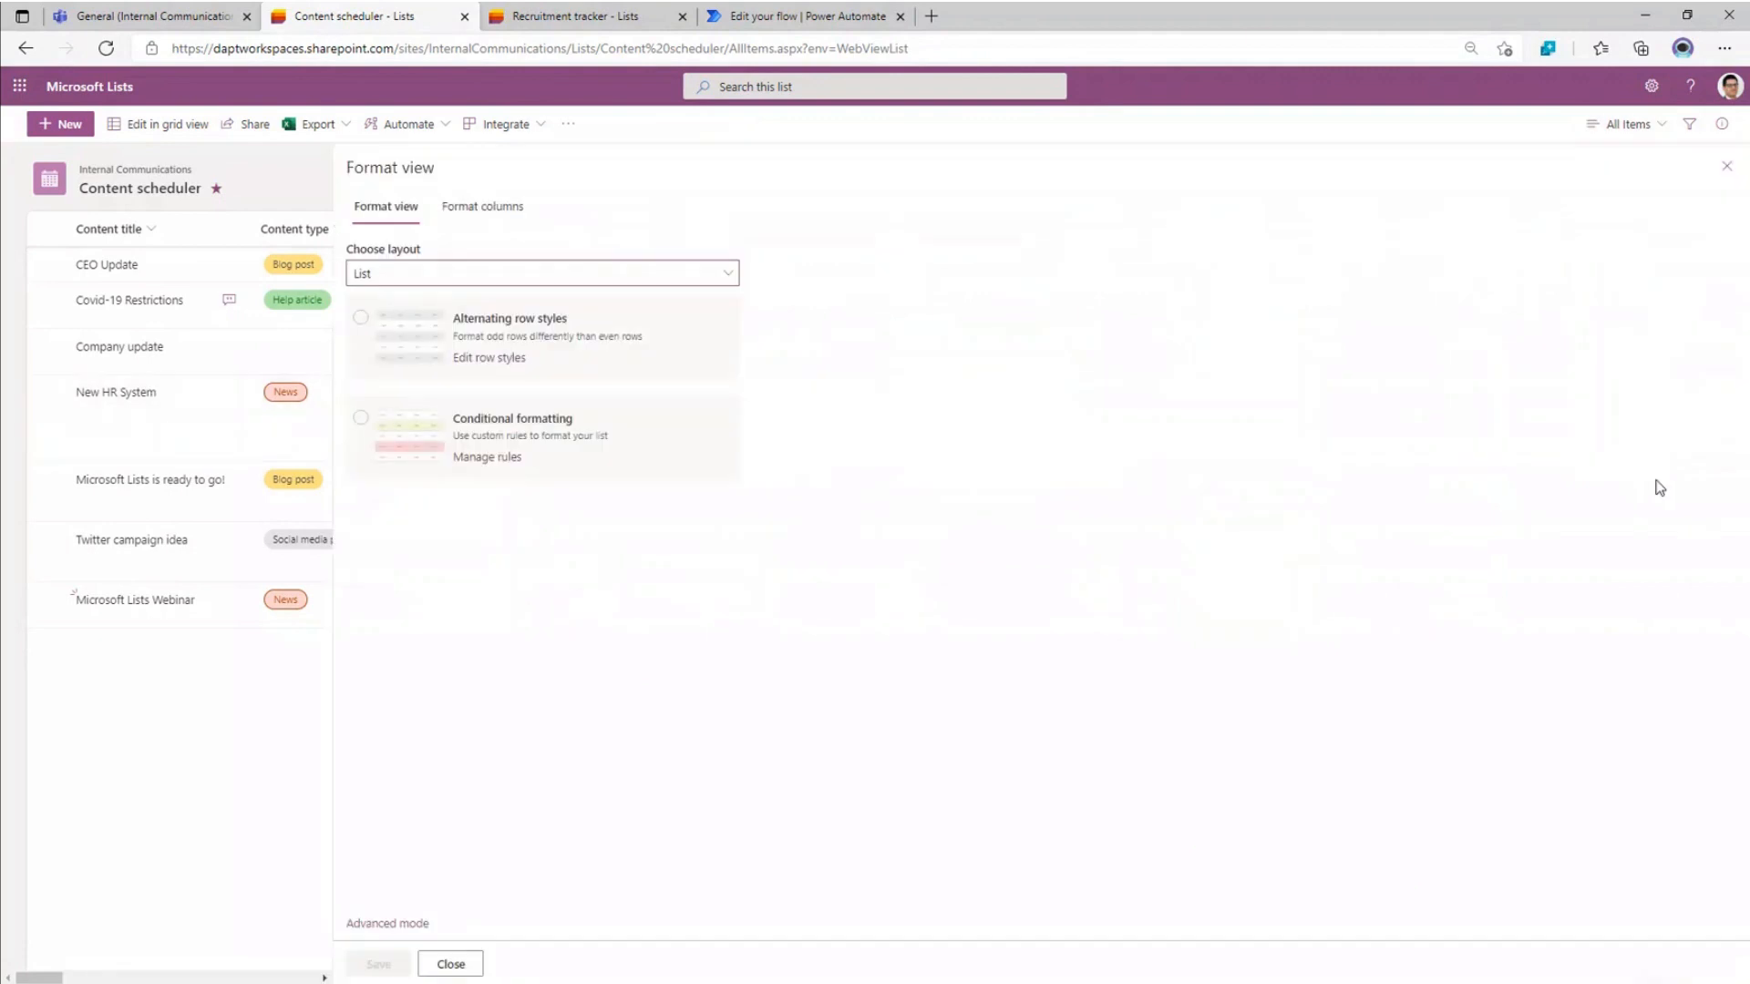
pyautogui.click(426, 447)
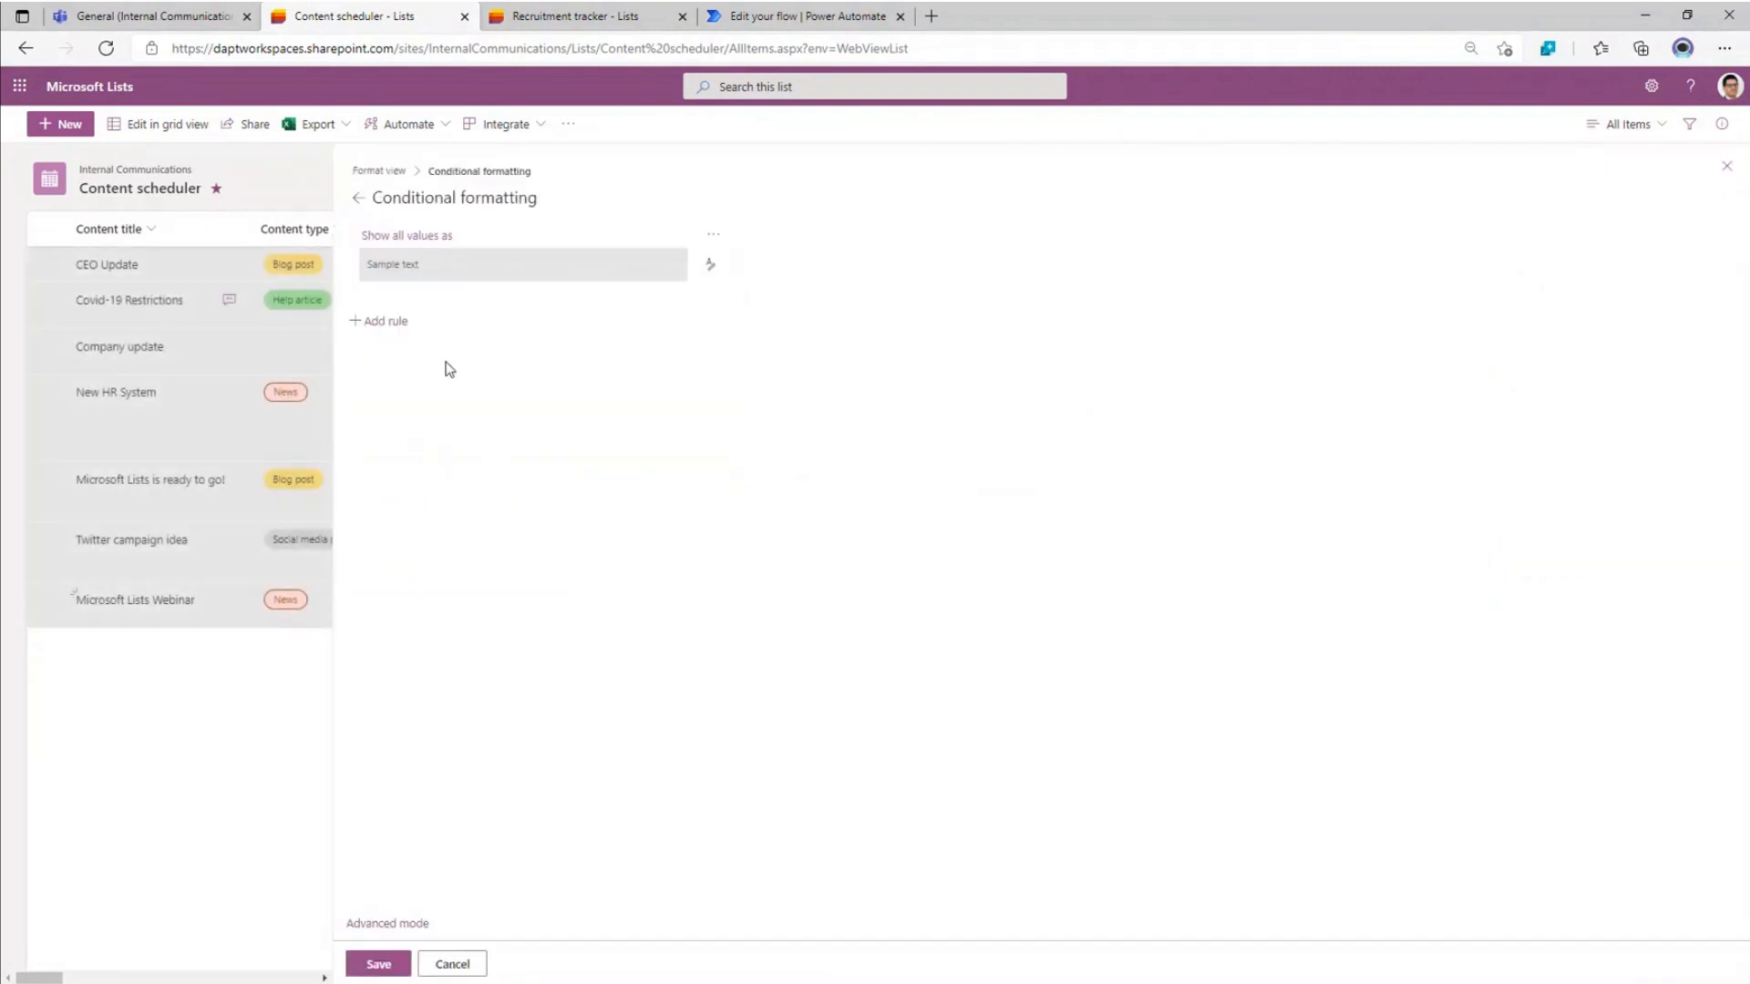
pyautogui.click(429, 239)
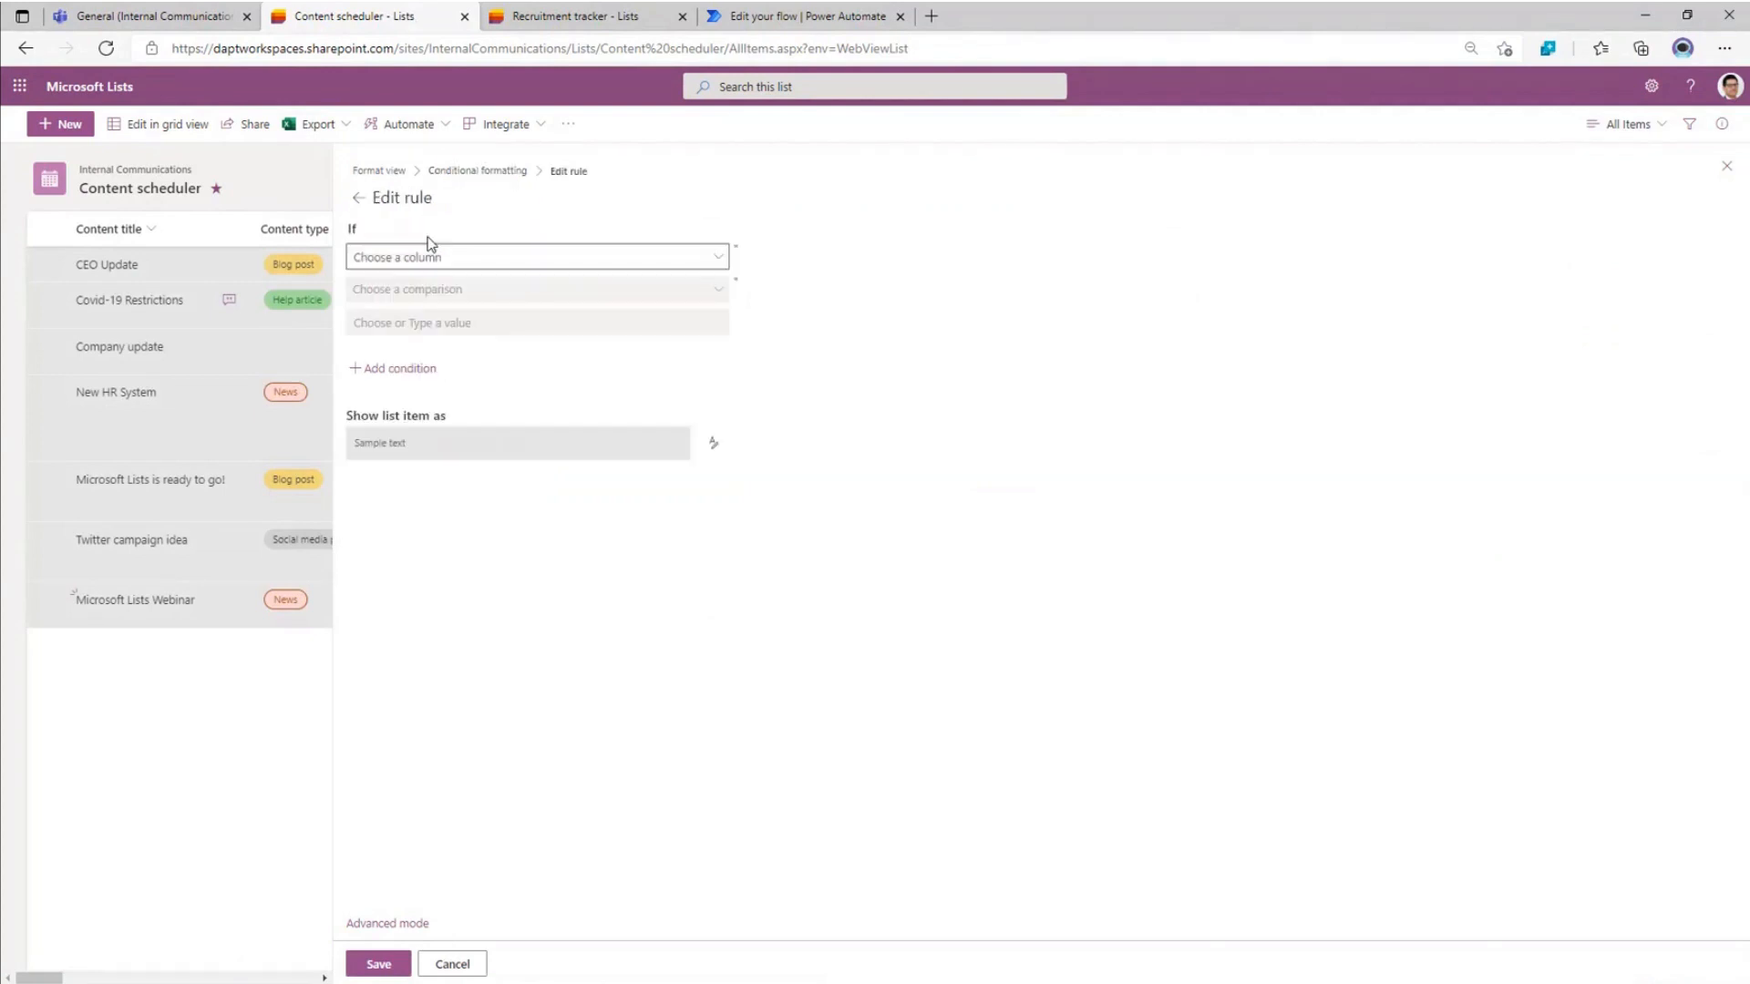
pyautogui.click(500, 256)
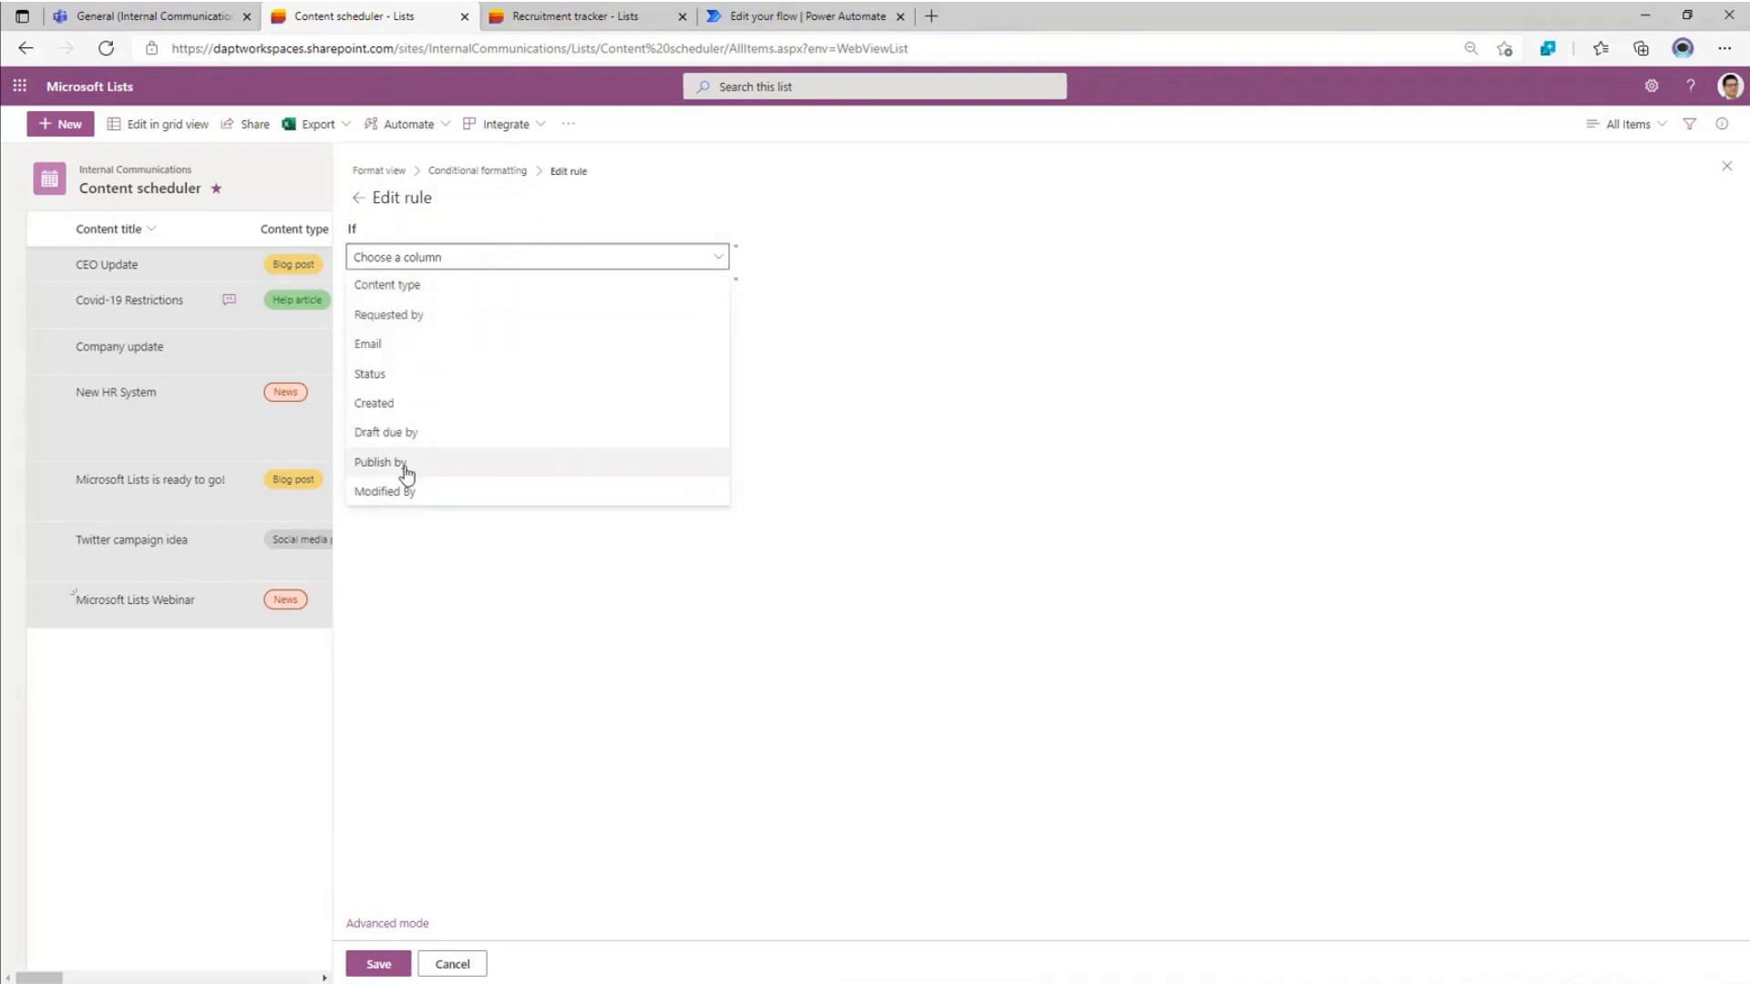
pyautogui.click(402, 462)
pyautogui.click(454, 292)
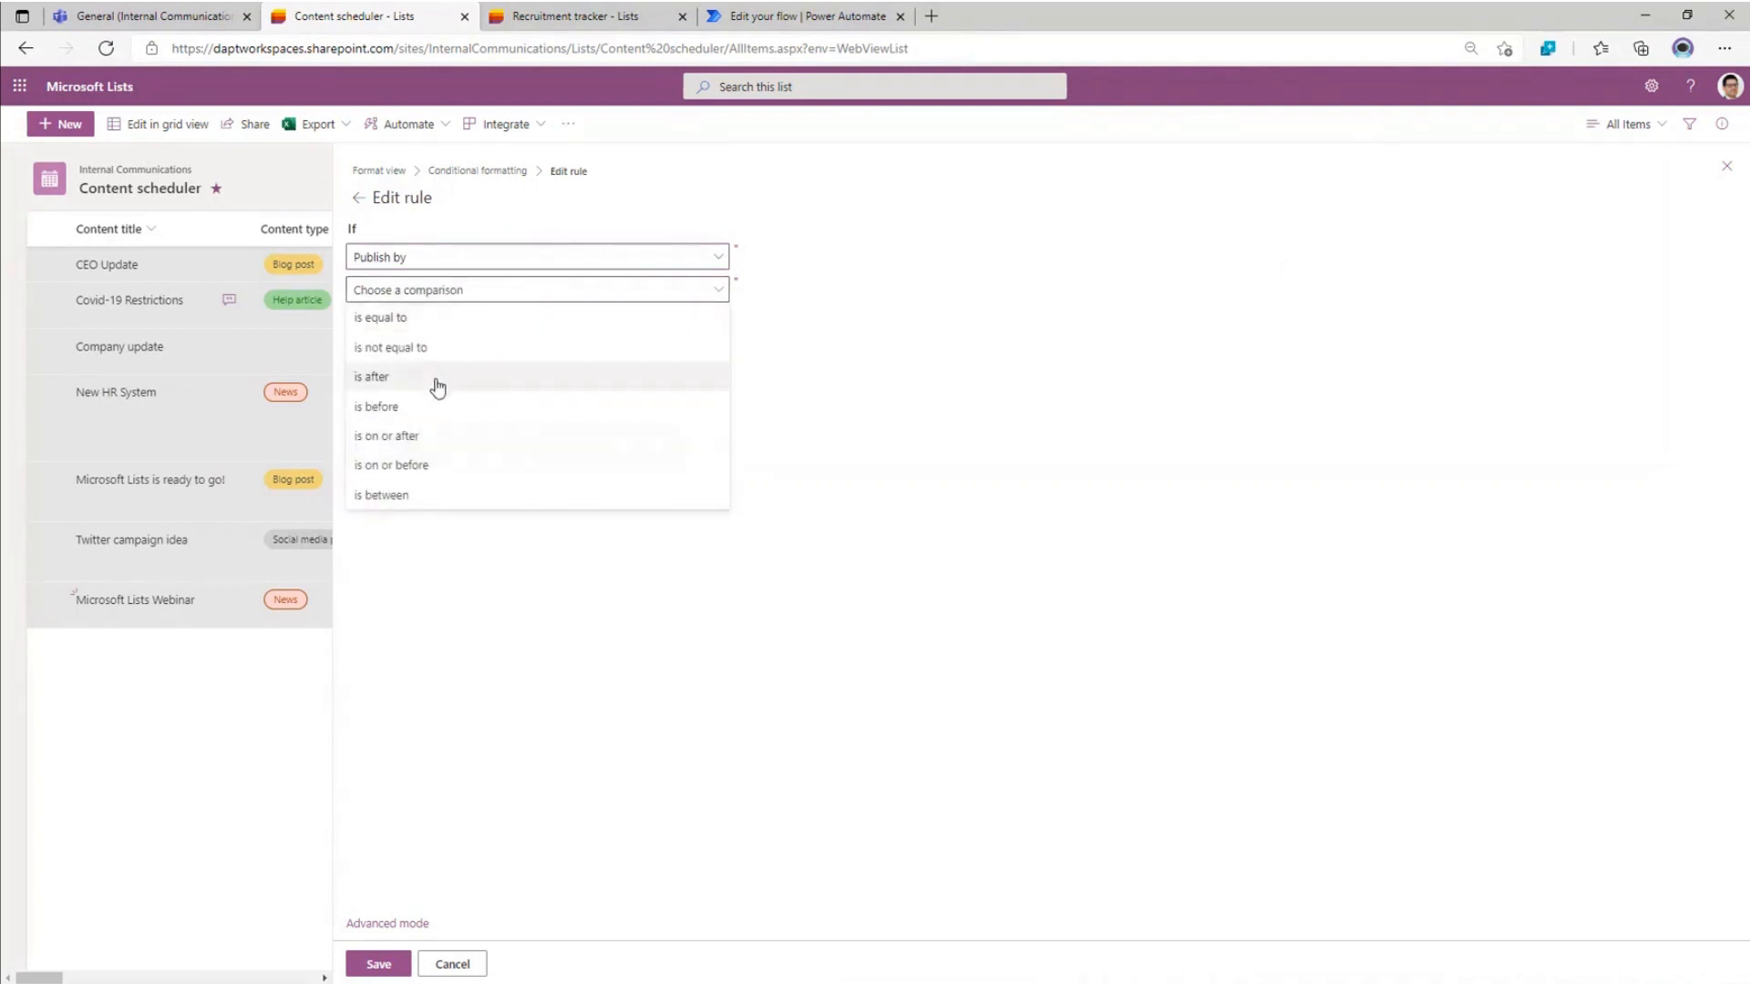
pyautogui.click(397, 408)
pyautogui.click(716, 325)
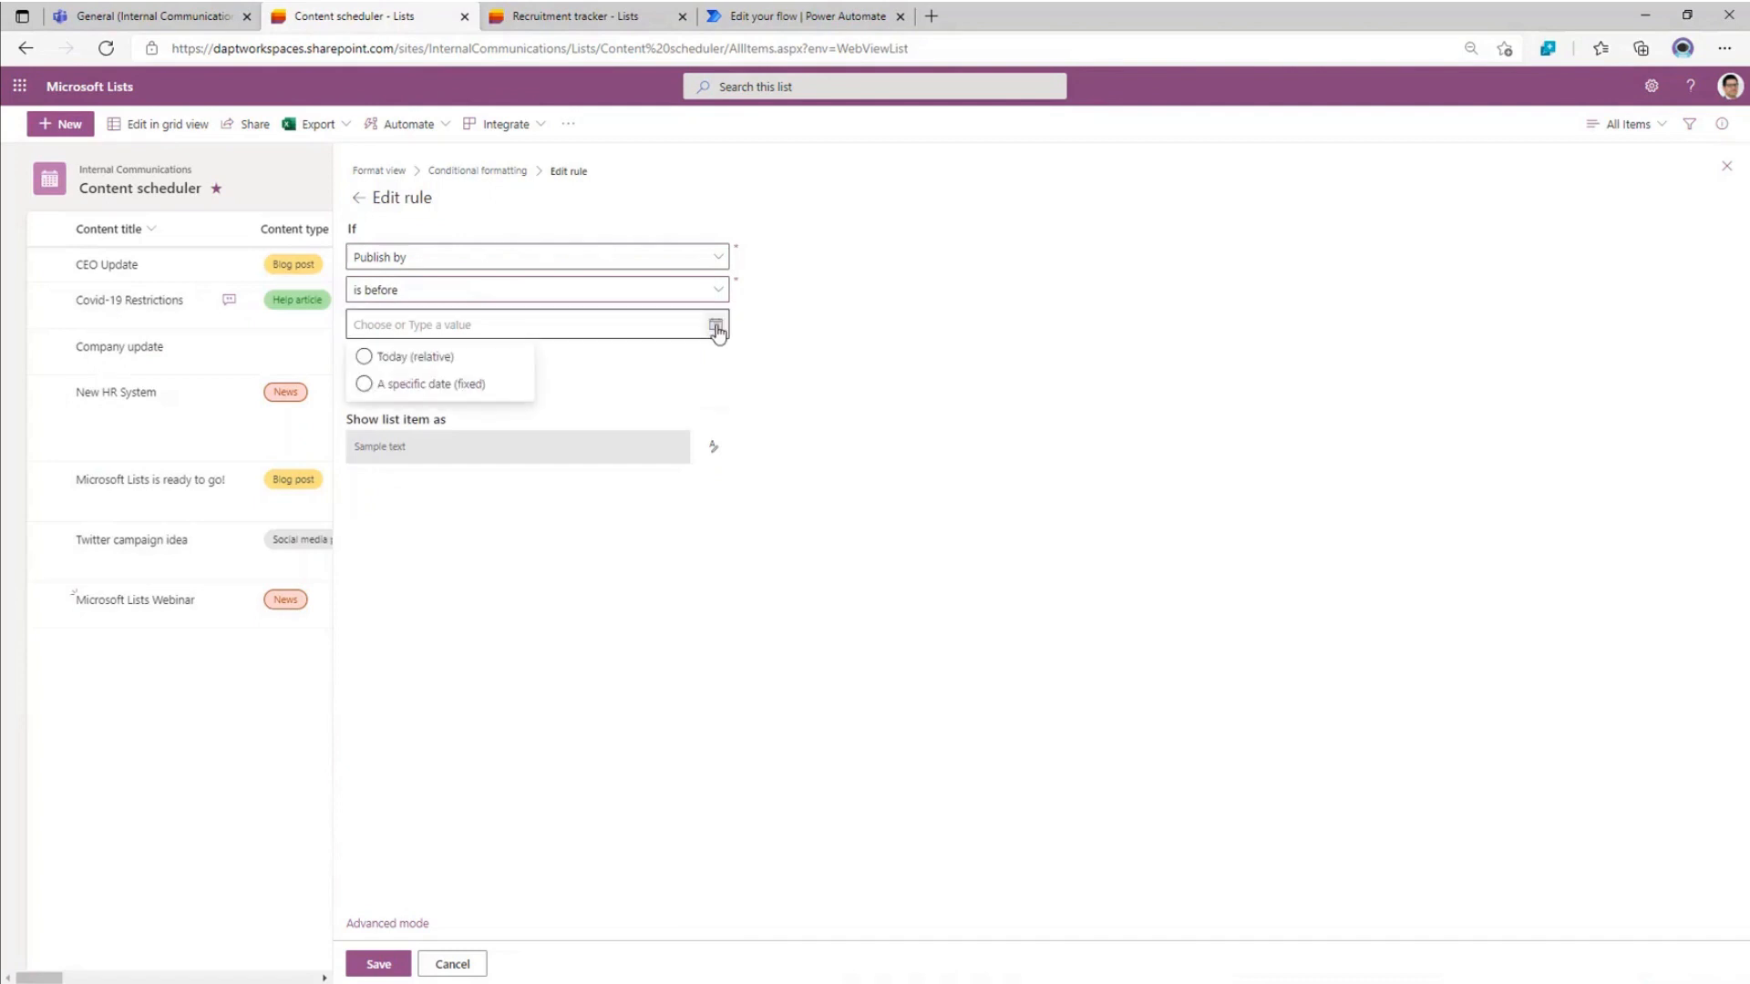
pyautogui.click(407, 366)
# - Add a second condition to the rule requiring that Status is not equal to Published
pyautogui.click(407, 371)
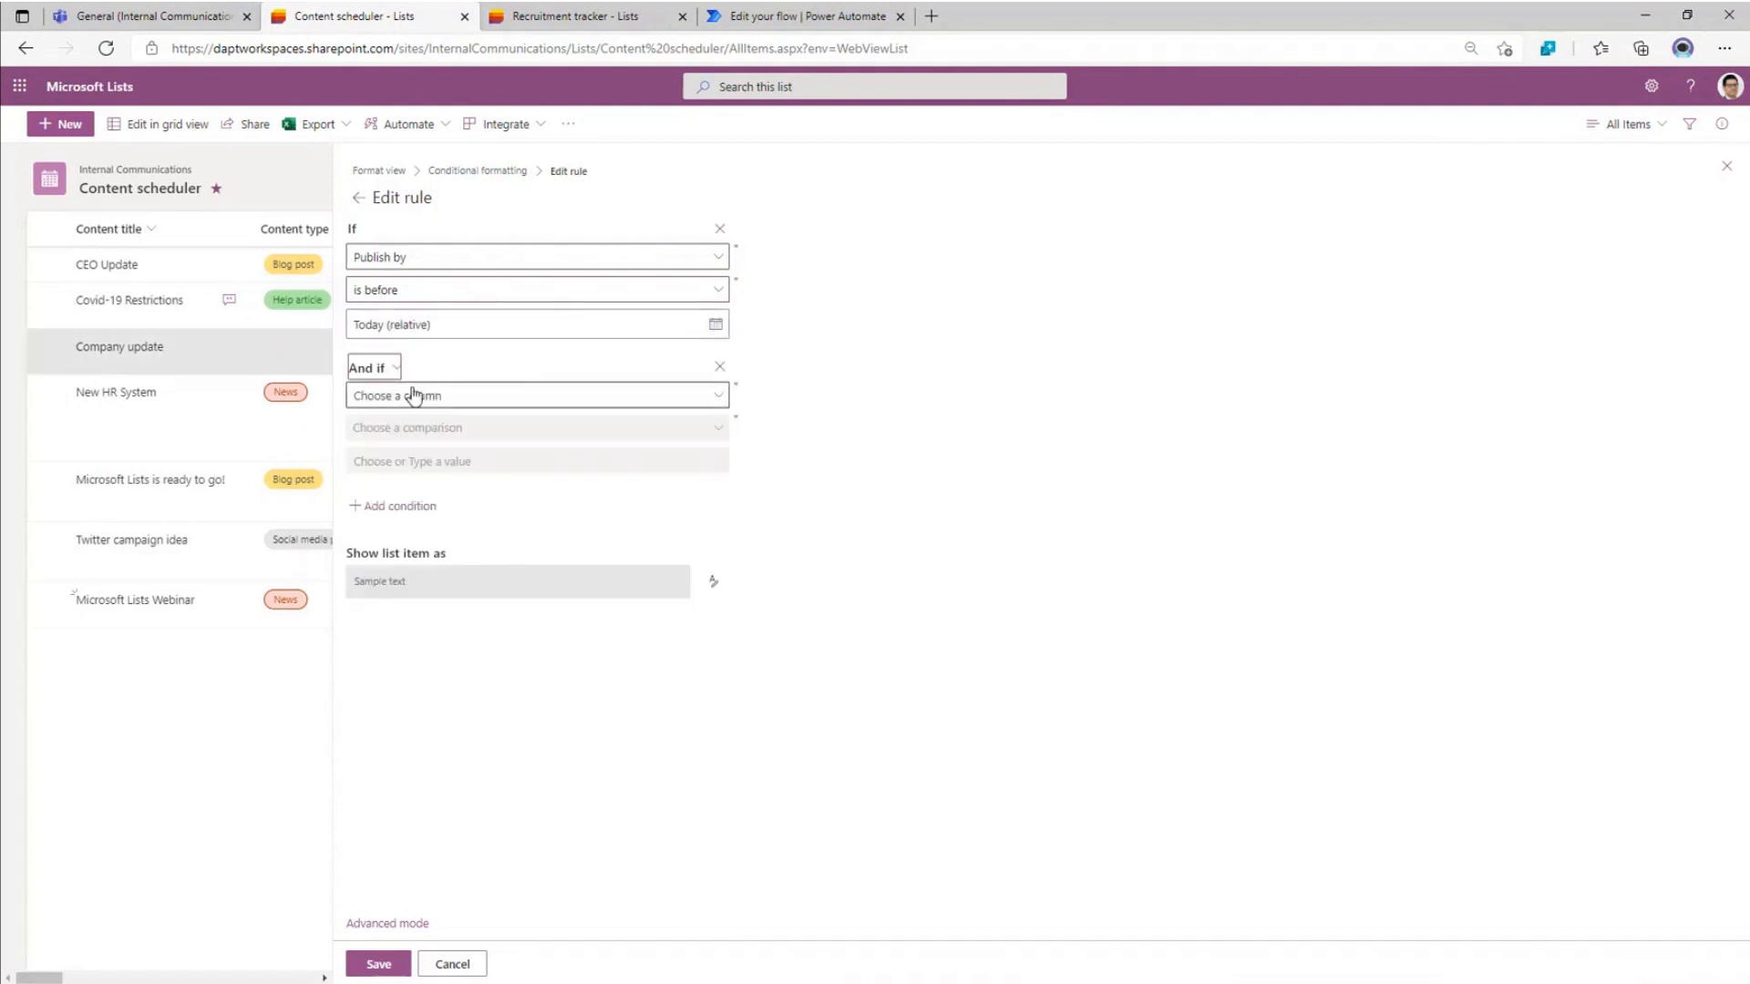
pyautogui.click(413, 393)
pyautogui.click(406, 508)
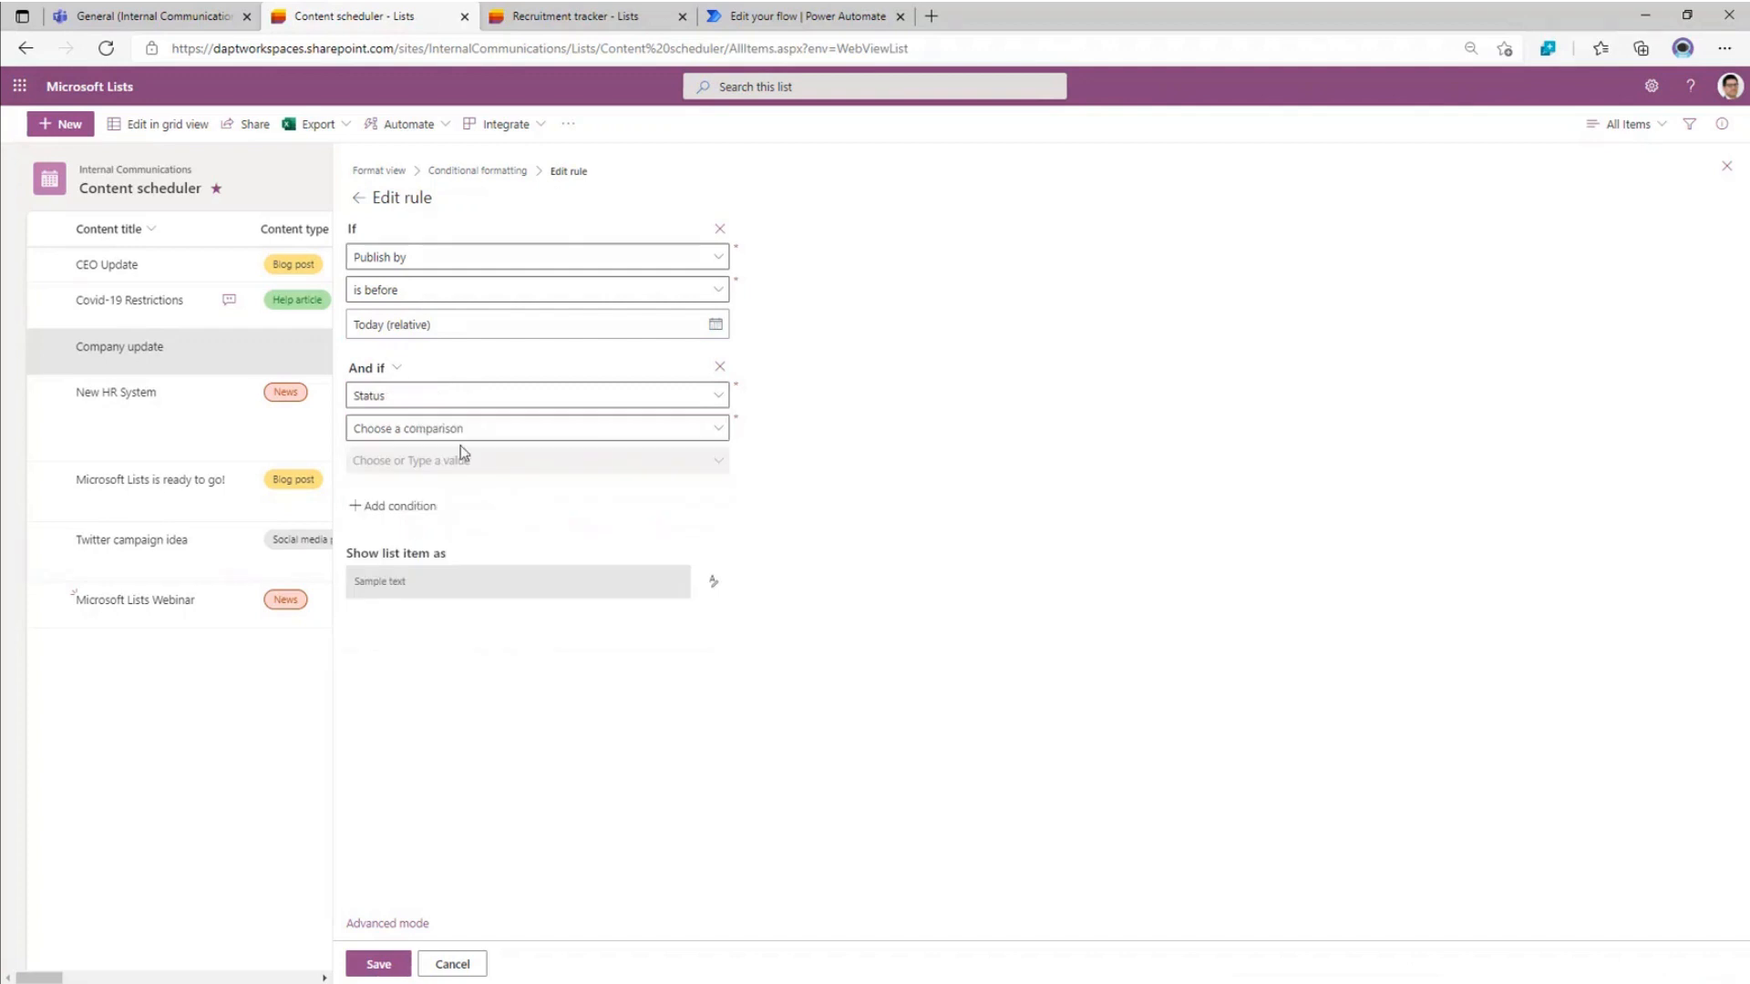
pyautogui.click(462, 439)
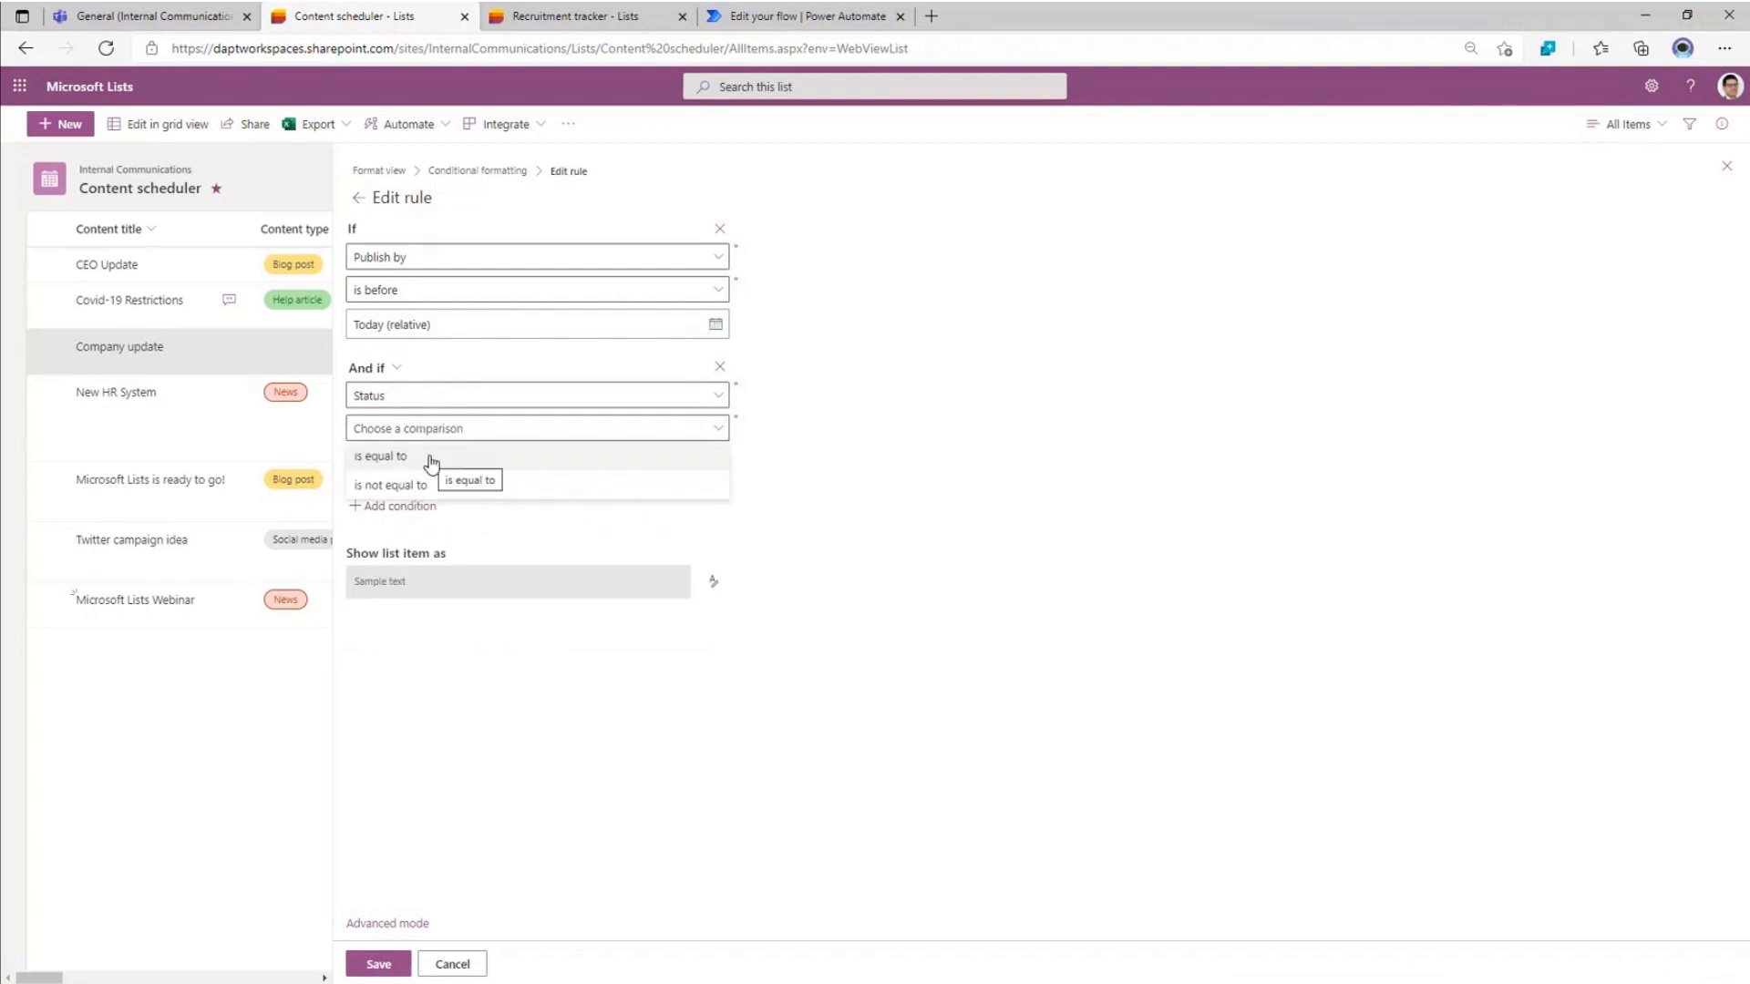
pyautogui.click(424, 485)
pyautogui.click(441, 461)
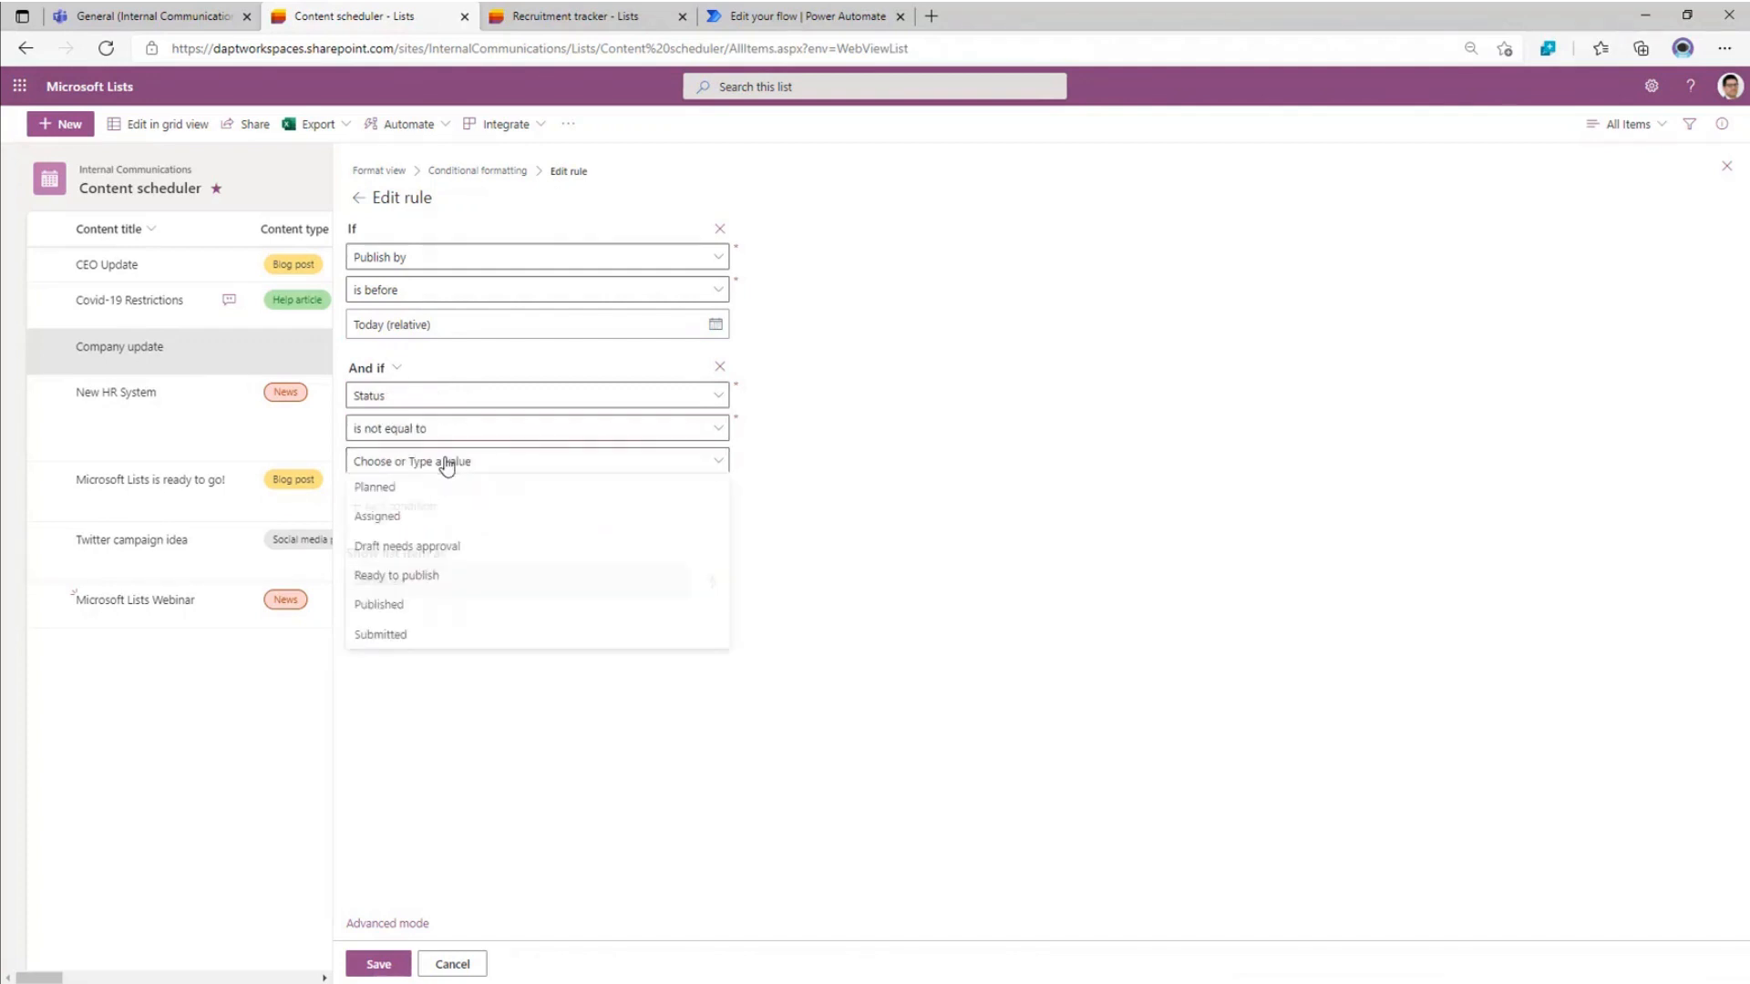
pyautogui.click(417, 611)
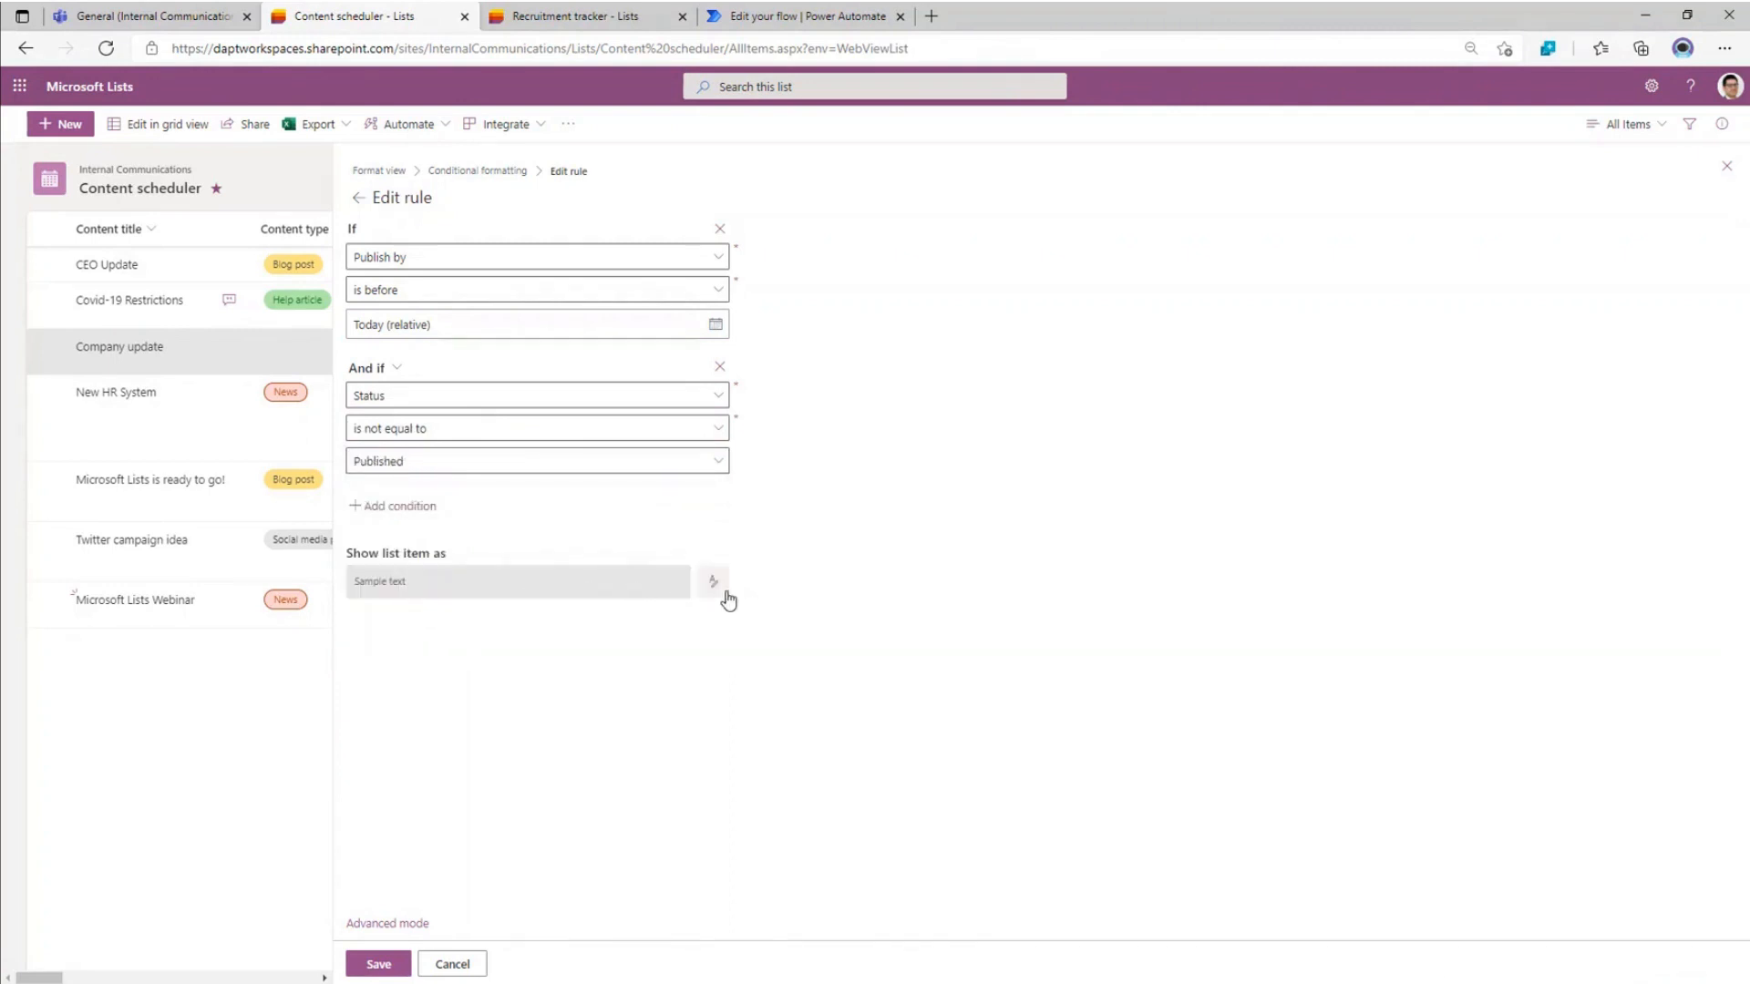
# - Give the rule's matching list items a light orange fill, then save and close the view formatting
pyautogui.click(721, 590)
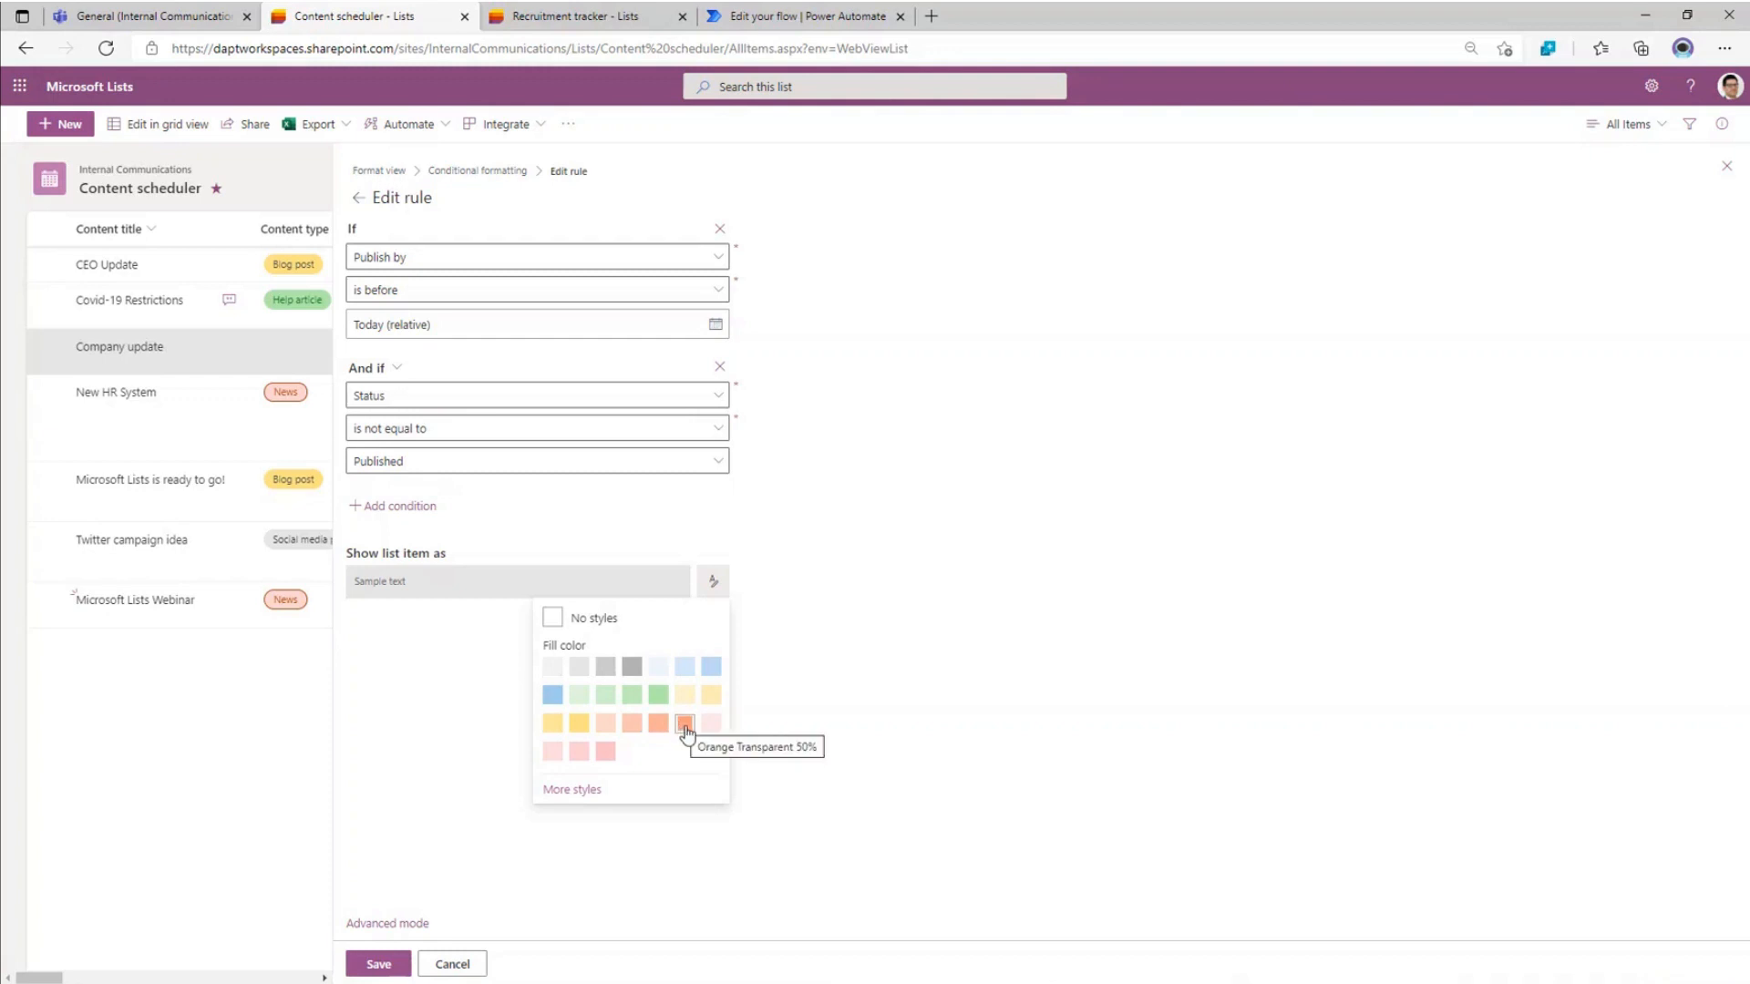
pyautogui.click(634, 725)
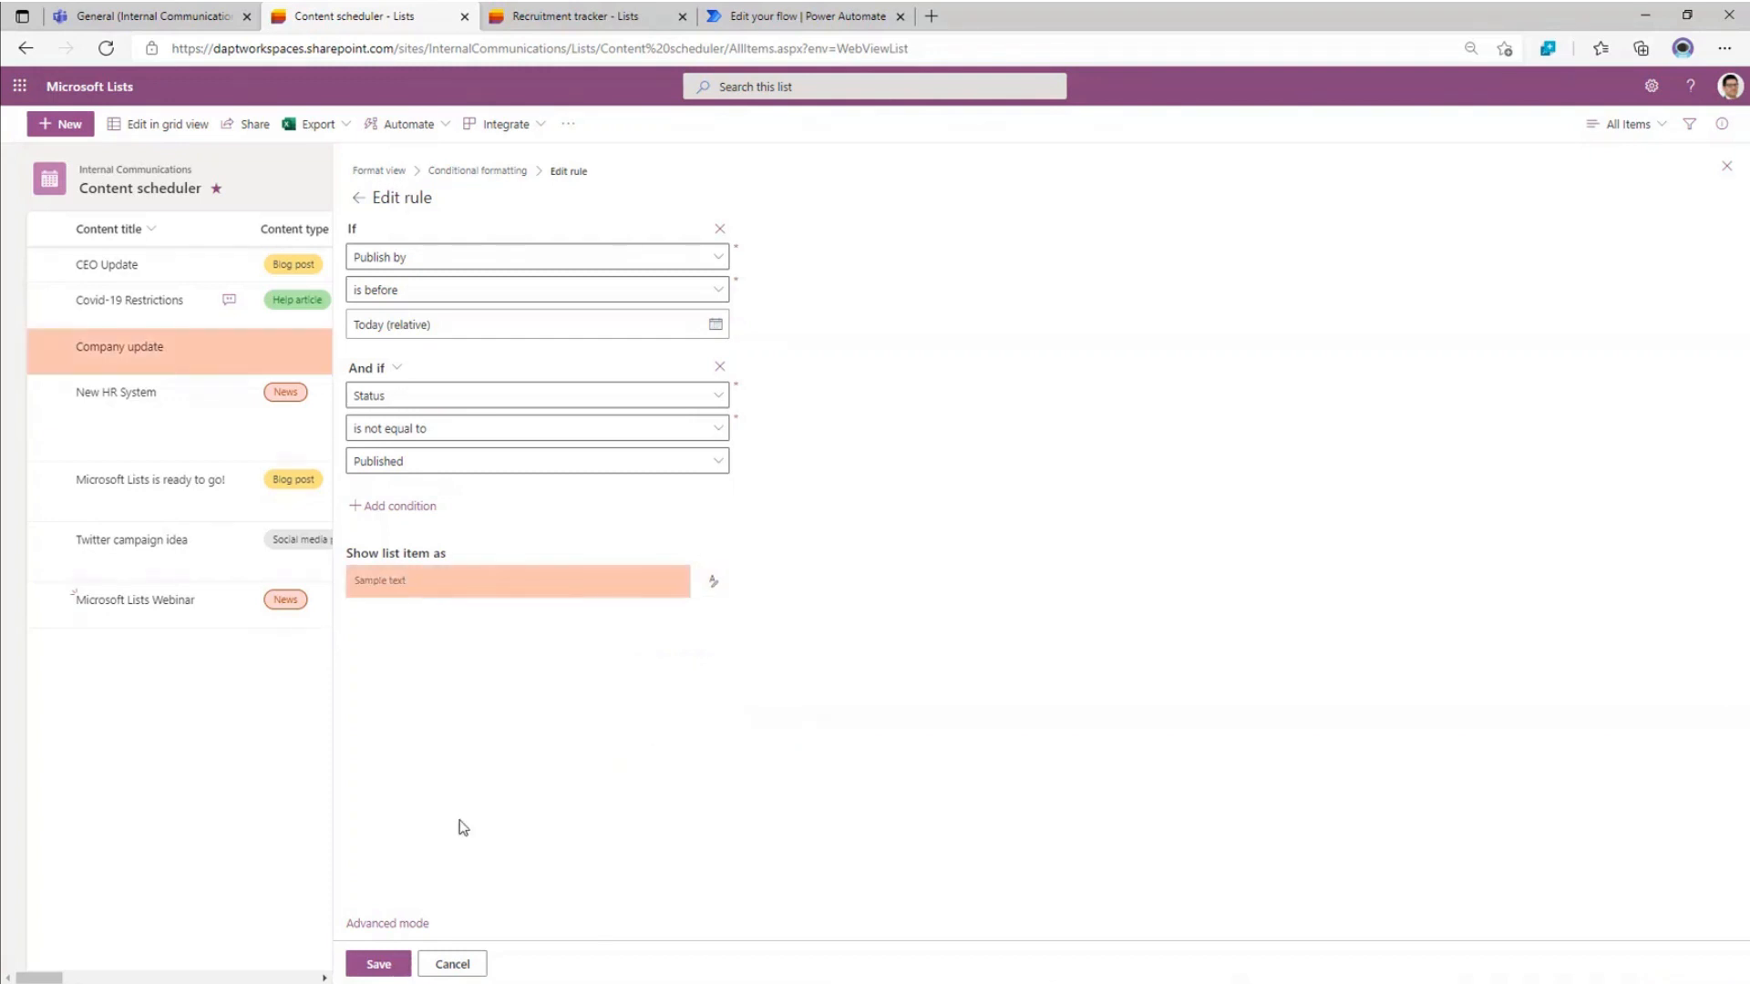
pyautogui.click(374, 968)
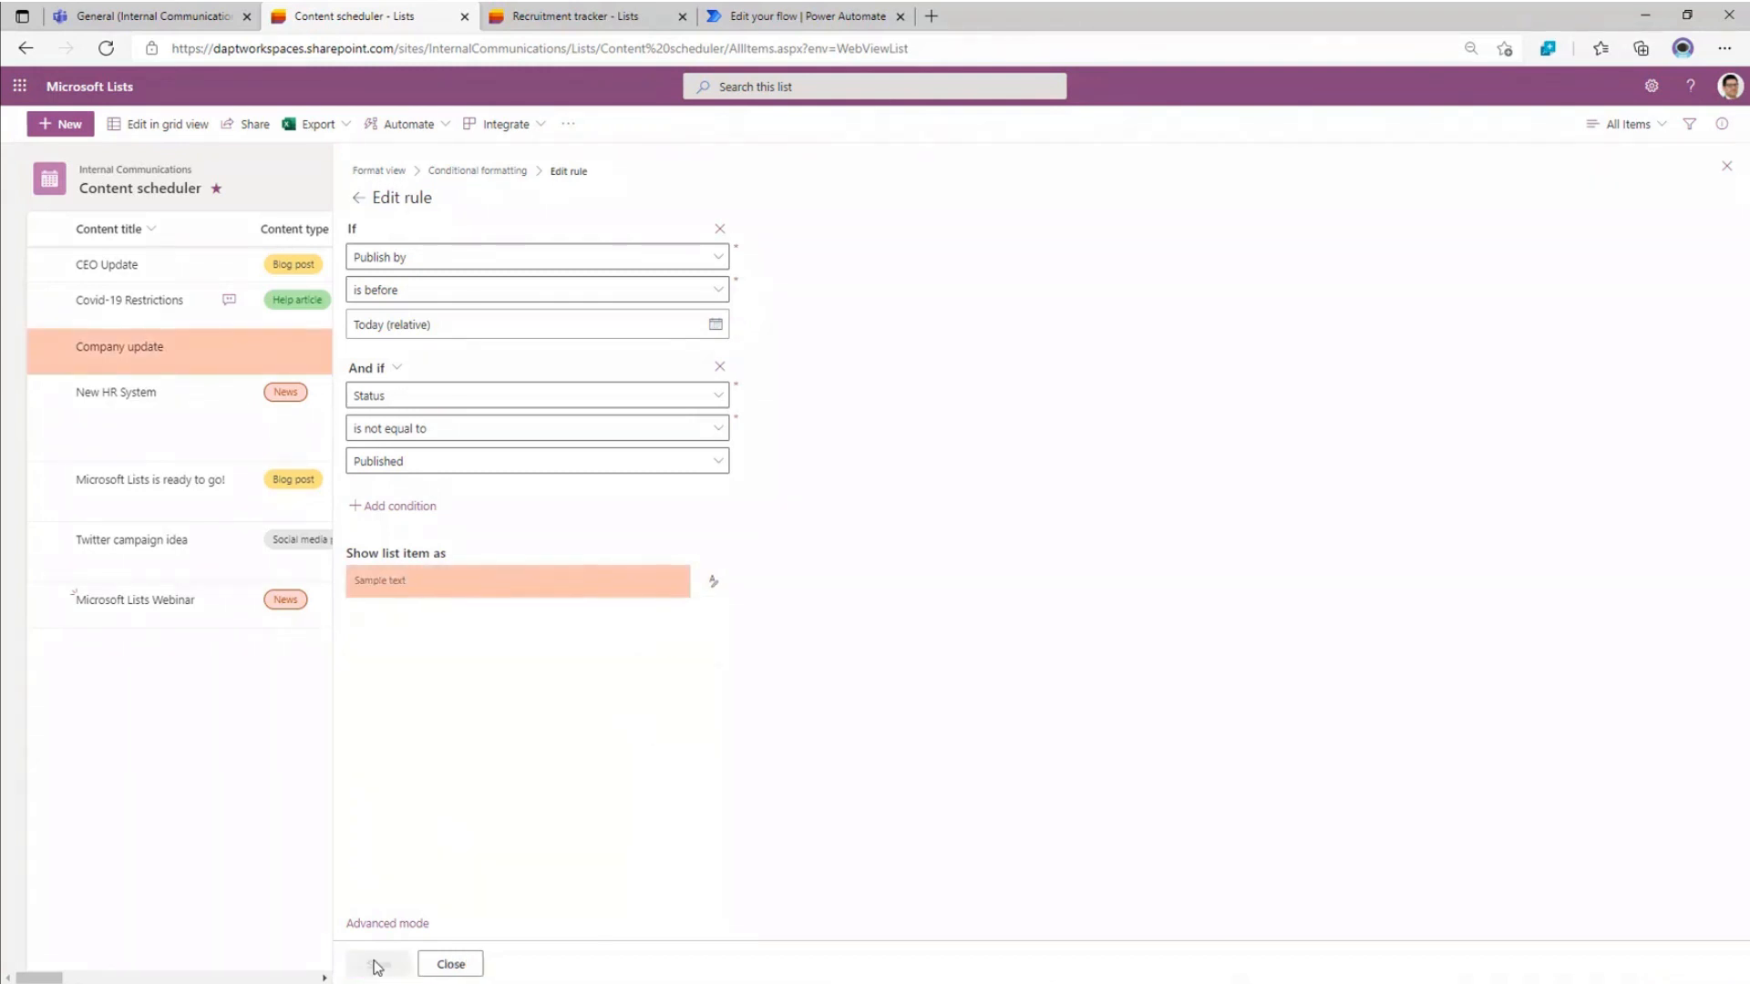
pyautogui.click(455, 966)
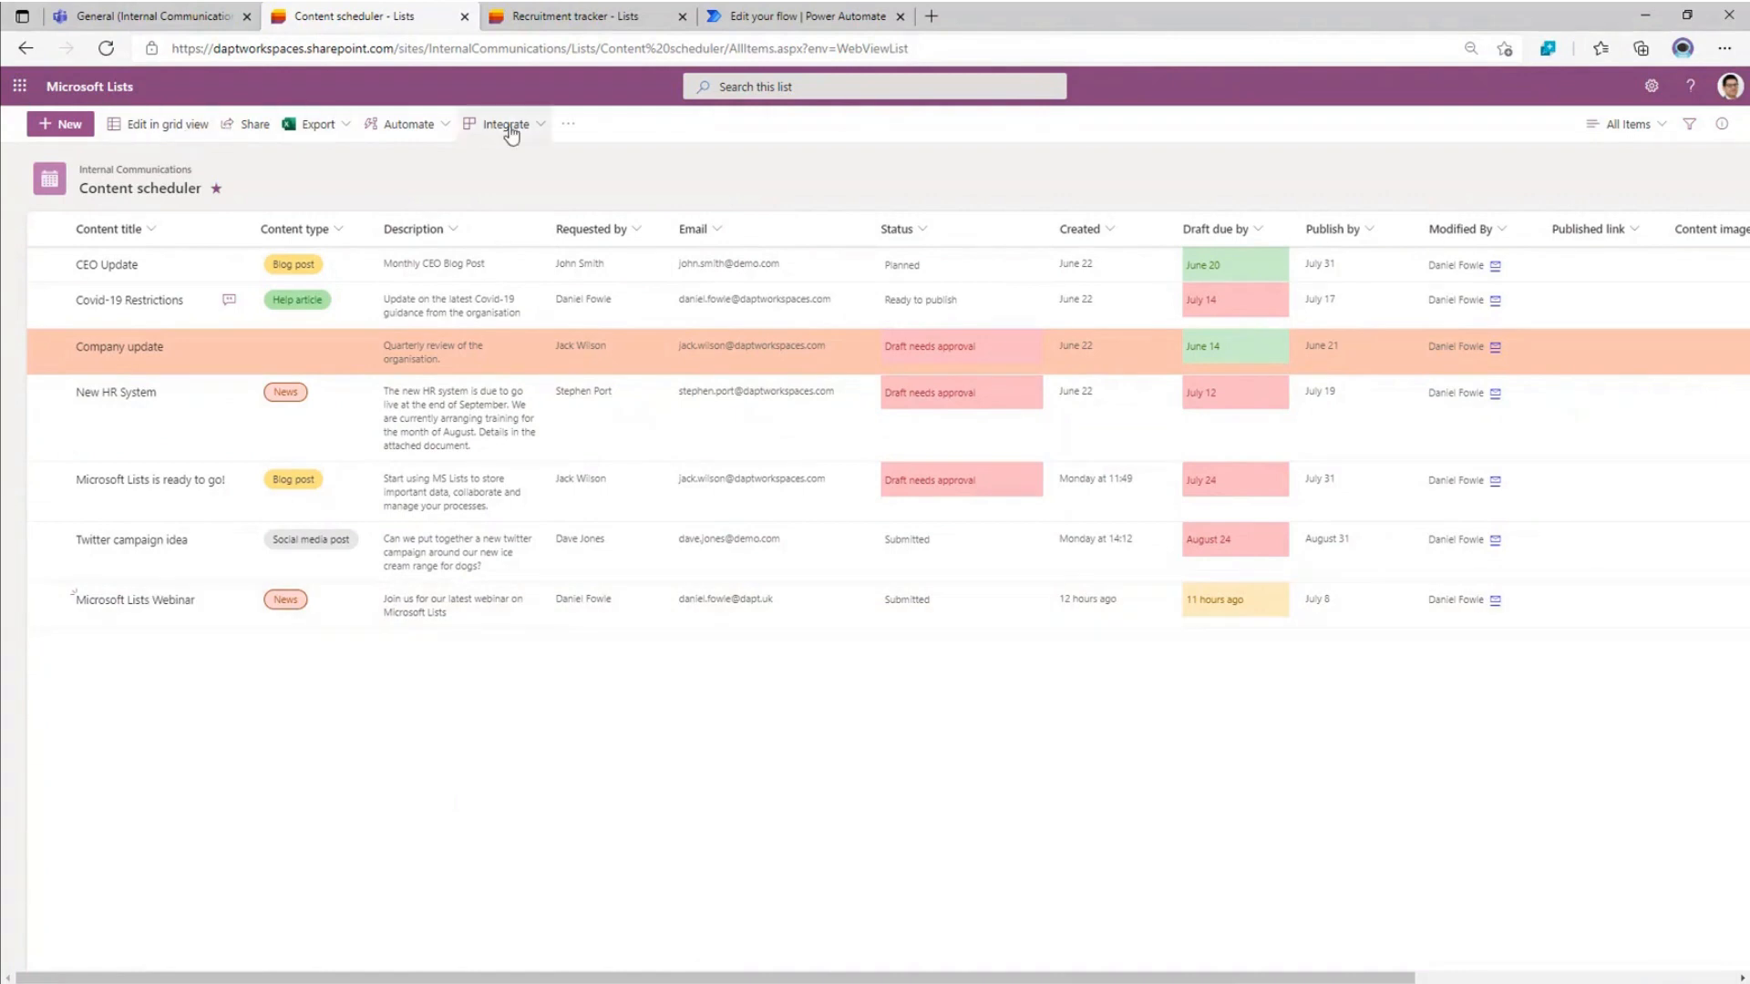
# - Start creating an automation rule for the Content scheduler list
pyautogui.click(420, 128)
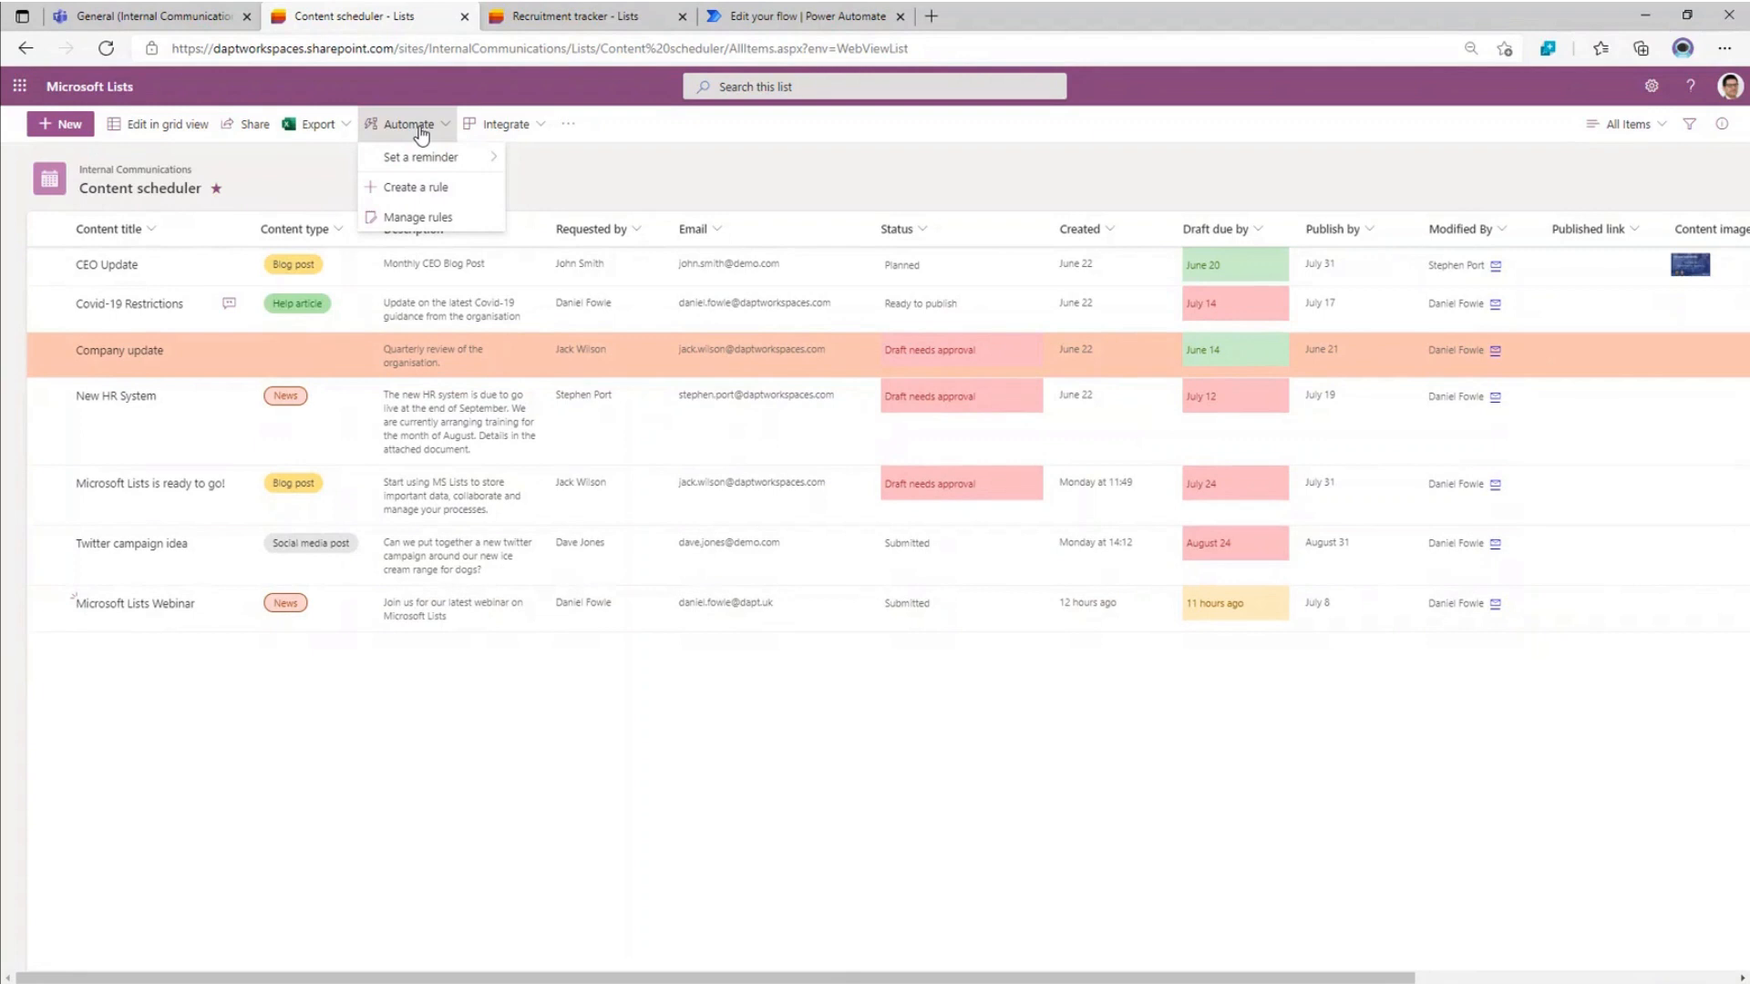
pyautogui.click(412, 190)
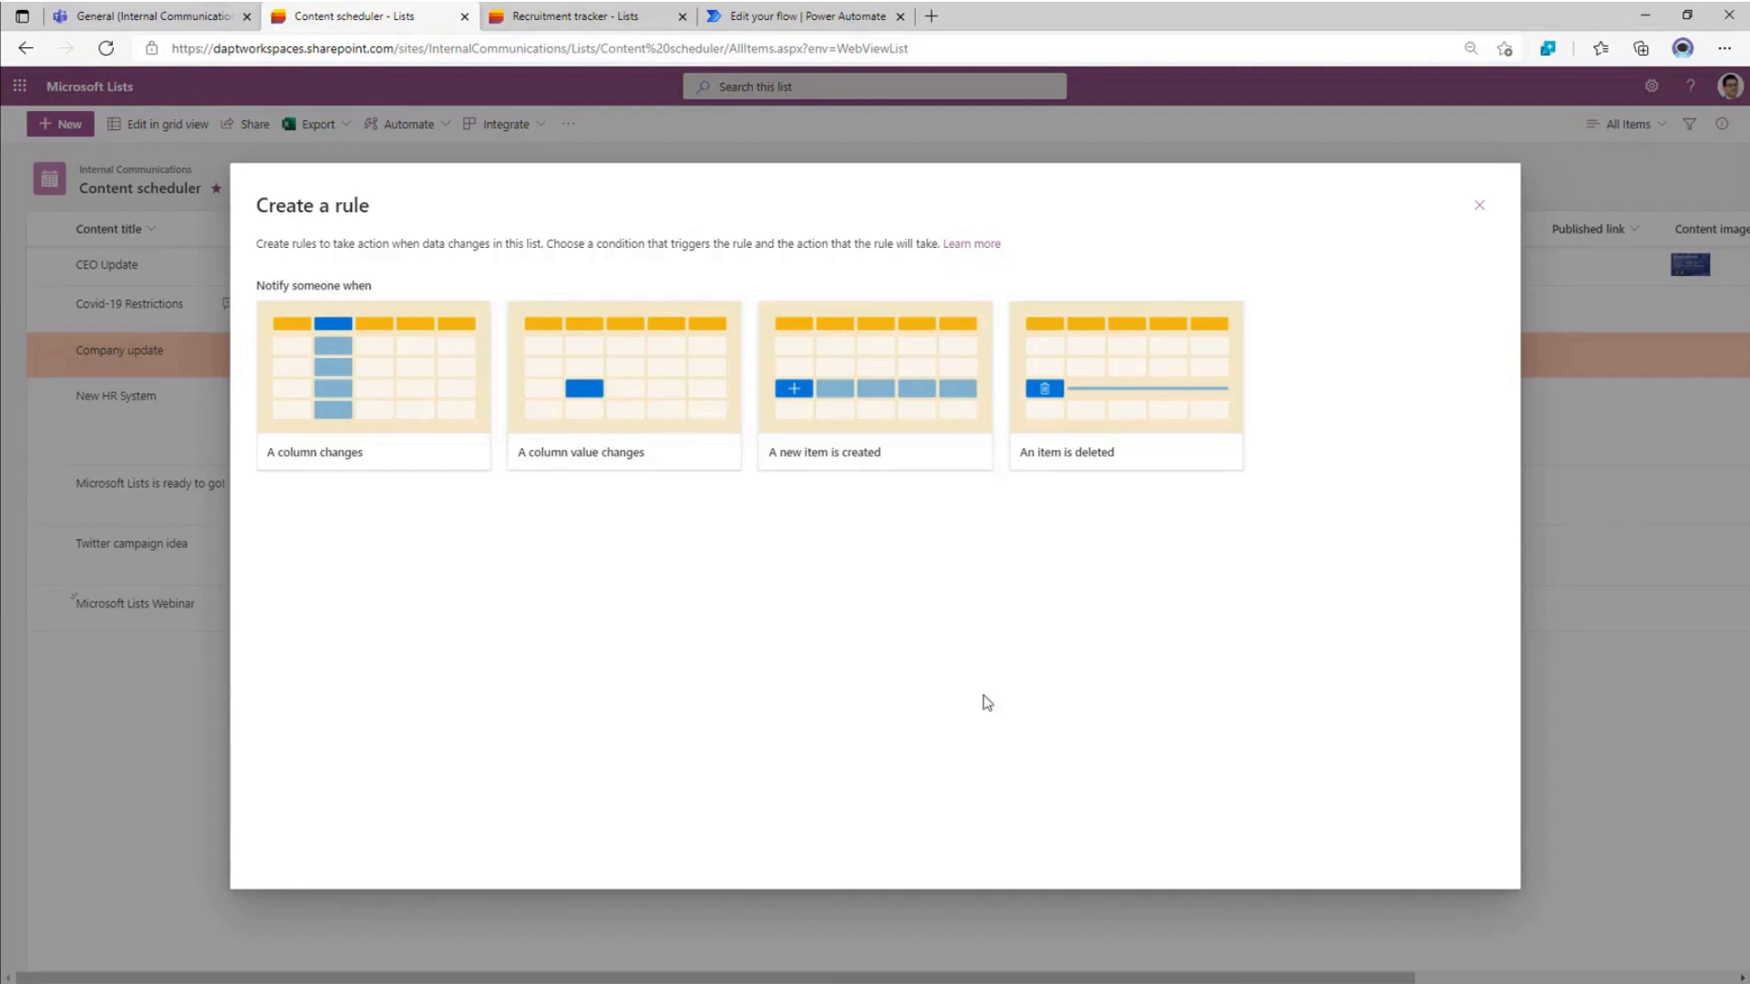
pyautogui.click(335, 395)
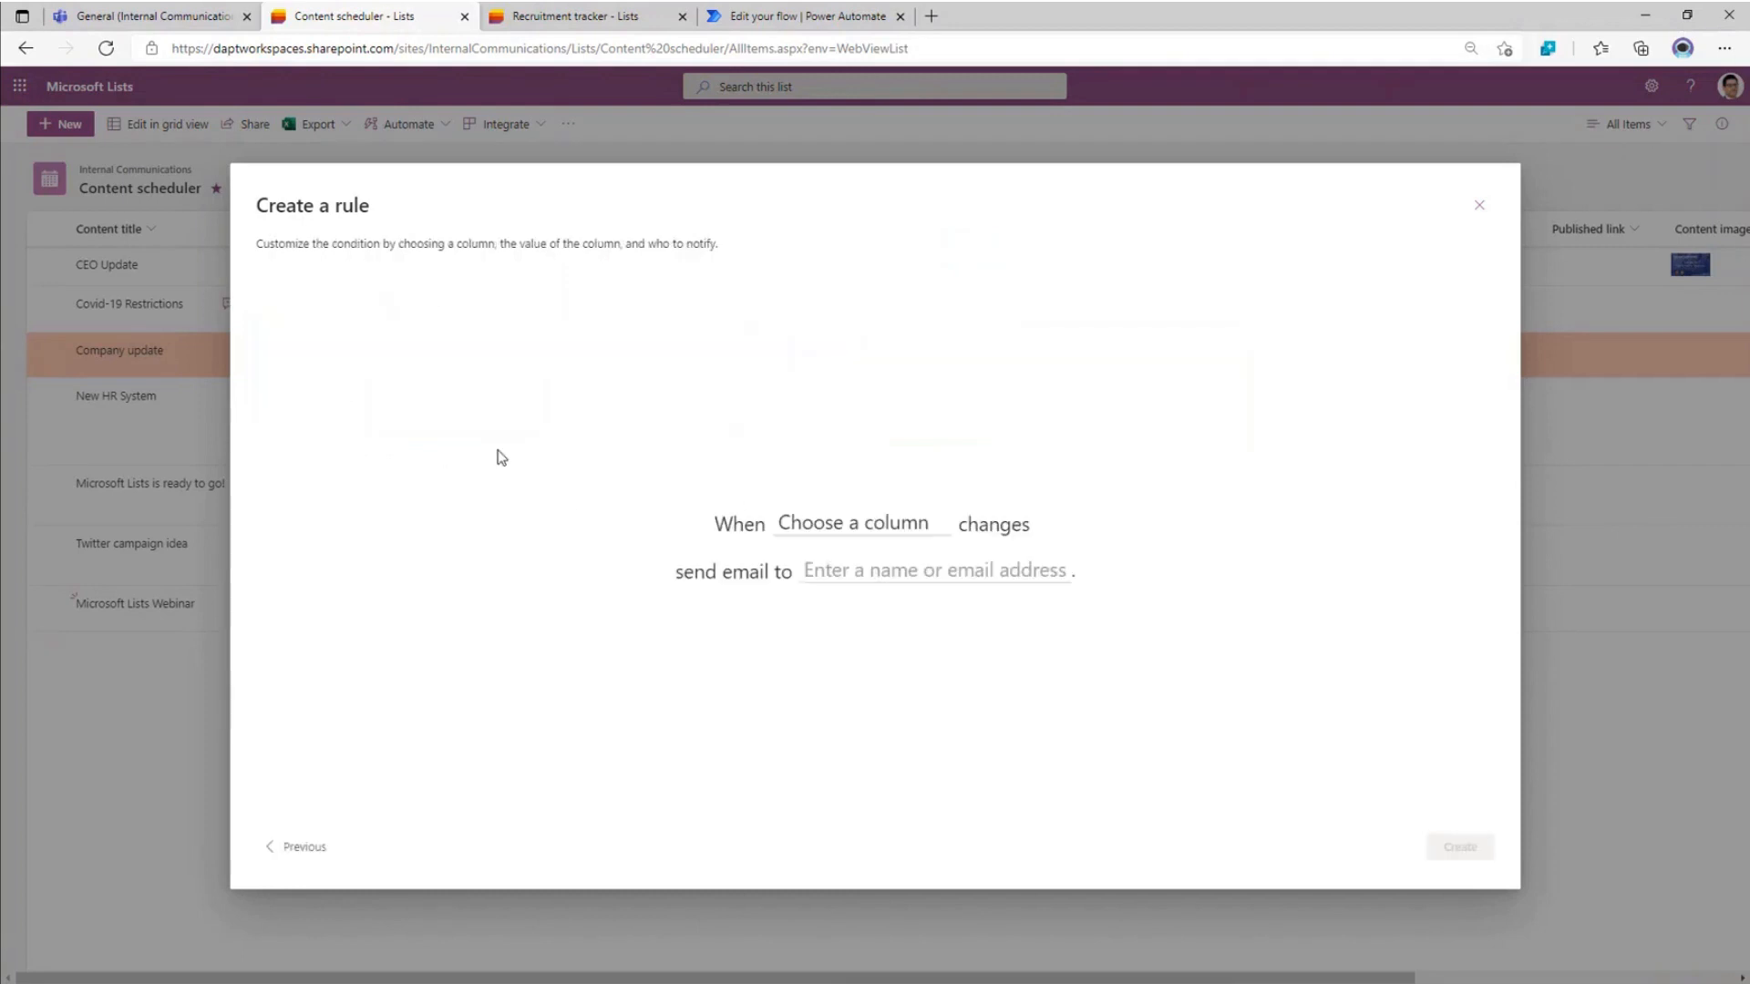
pyautogui.click(803, 529)
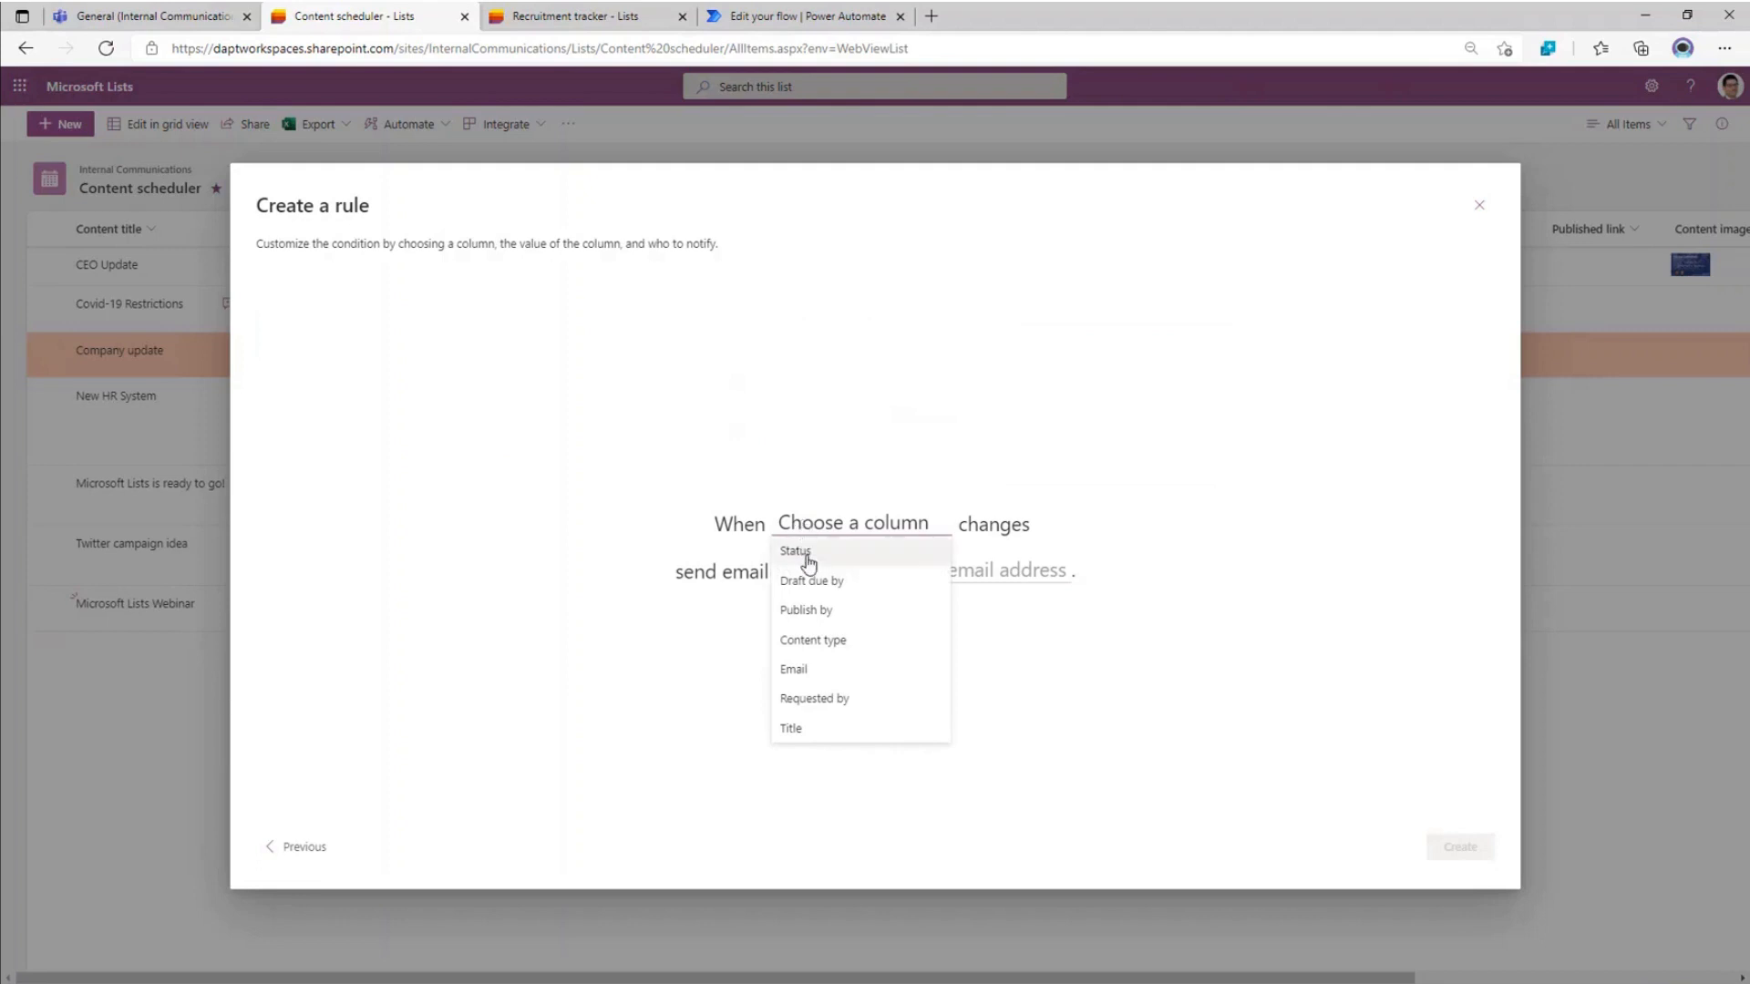
pyautogui.click(806, 552)
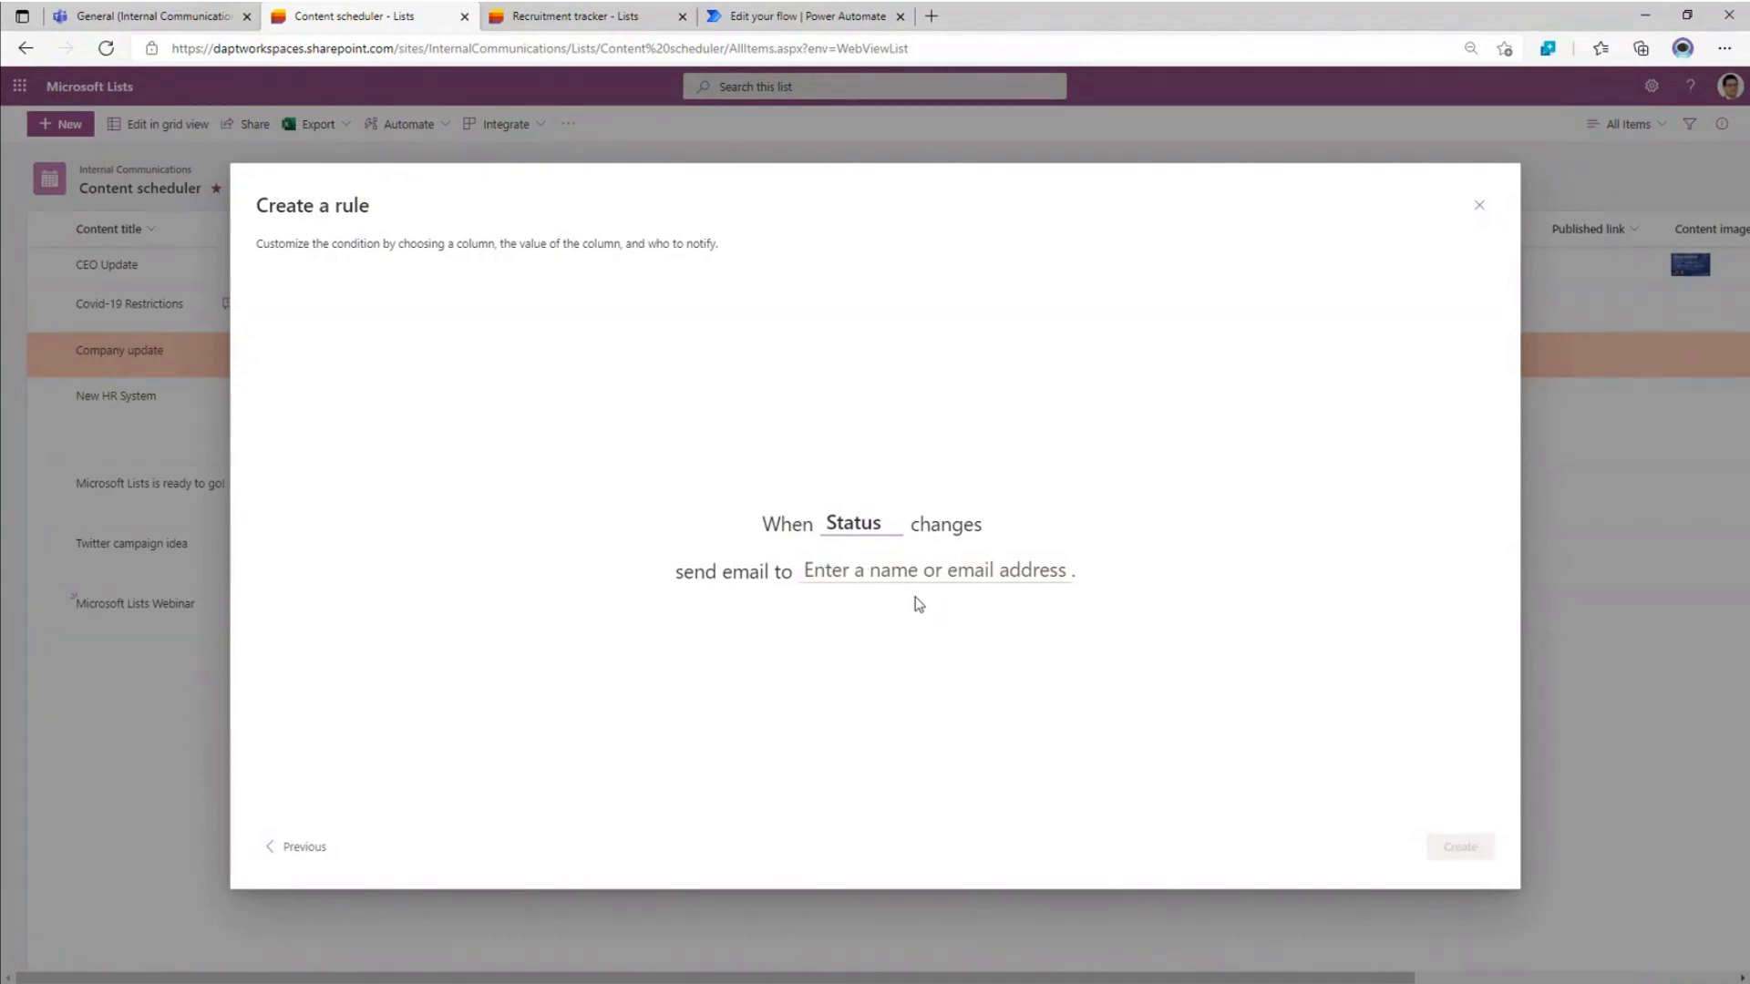
pyautogui.click(302, 848)
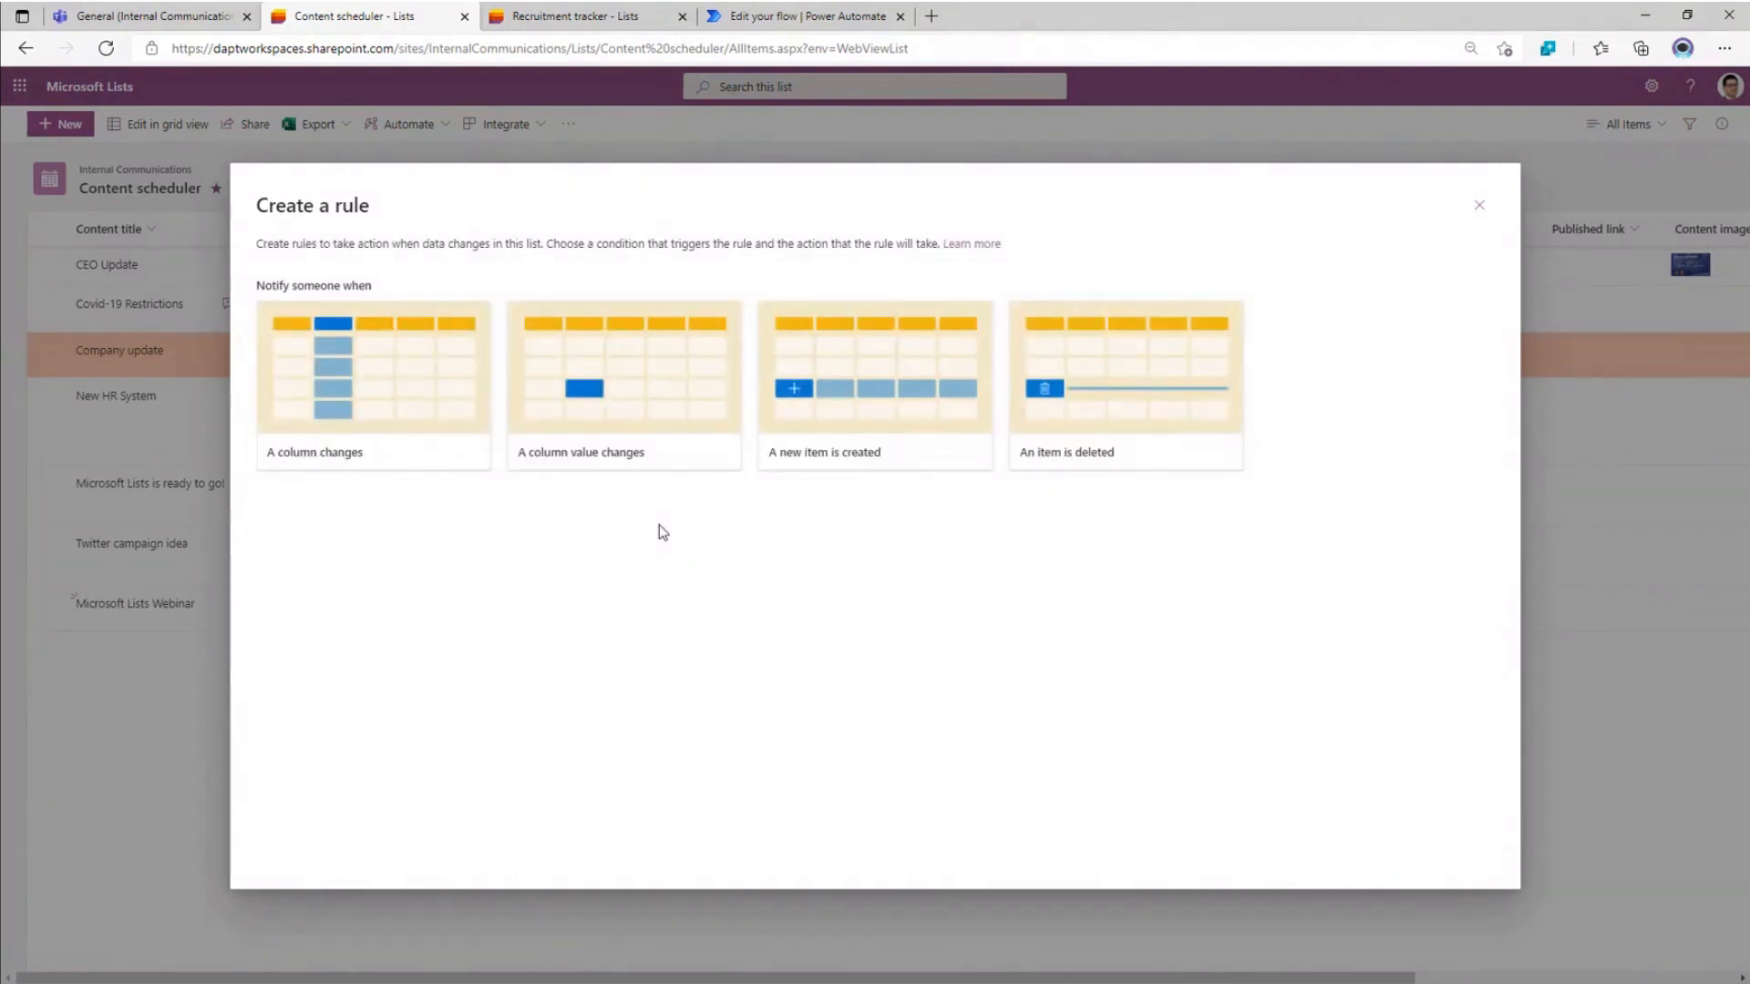
# - Set up a column value change rule that triggers when Status is Draft needs approval
pyautogui.click(597, 392)
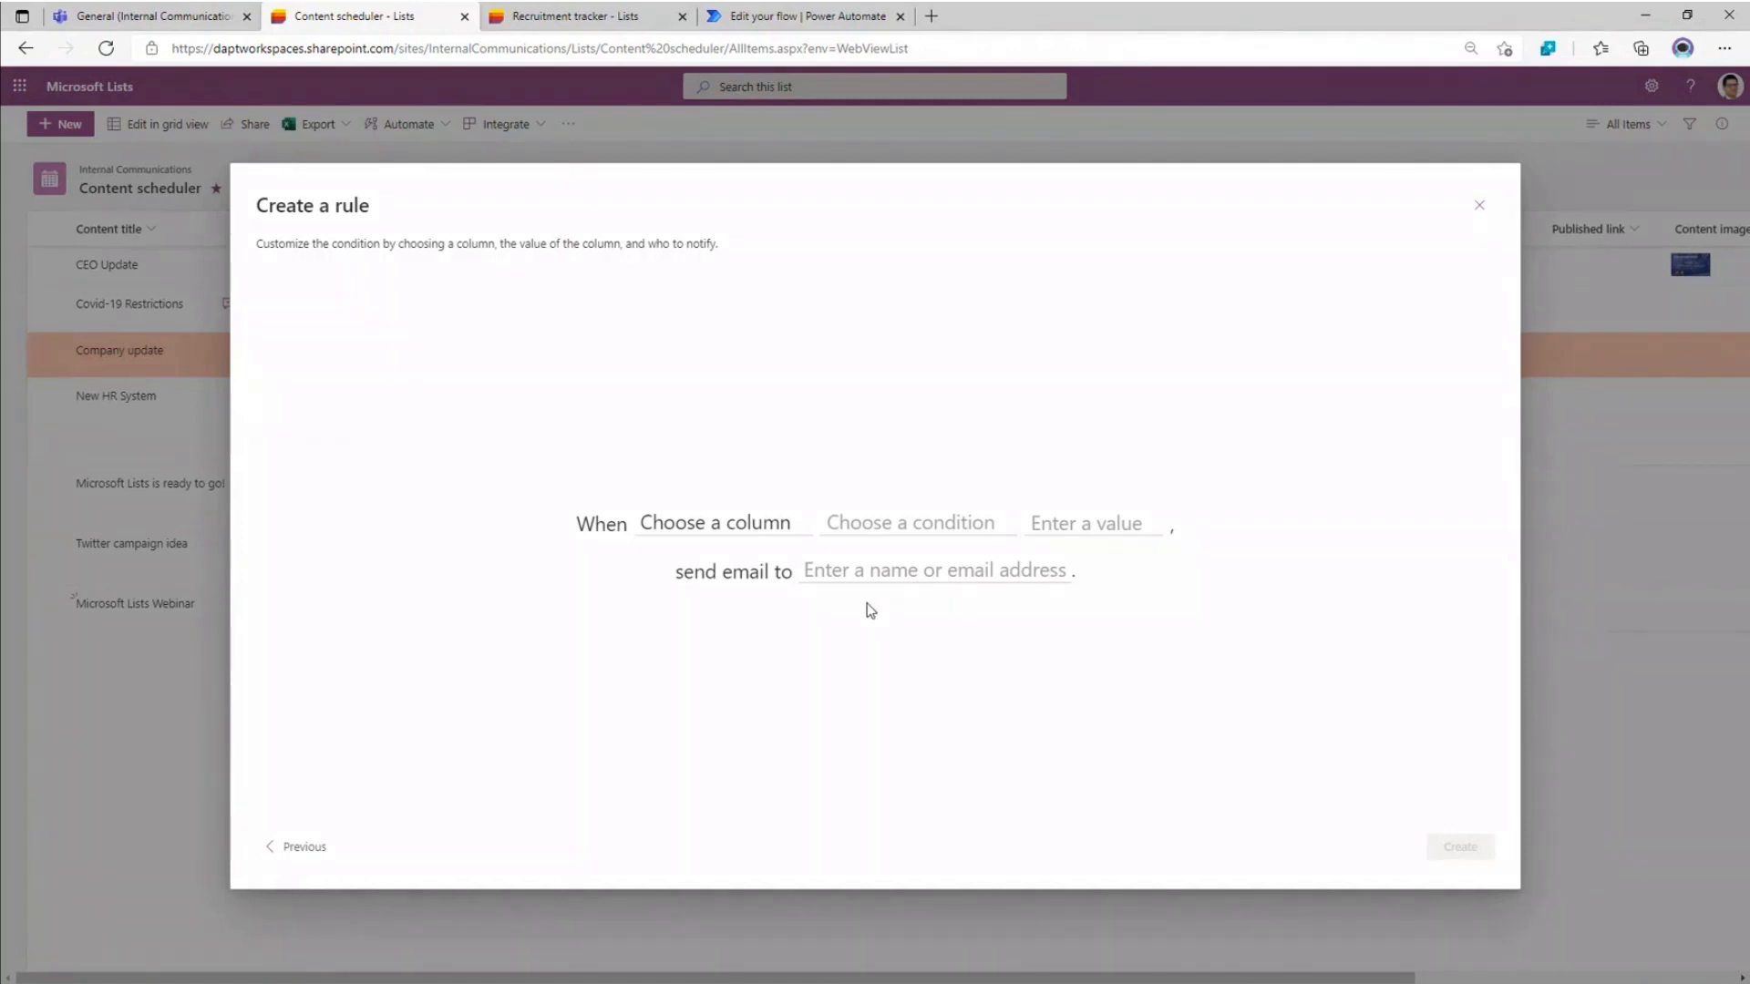
pyautogui.click(743, 524)
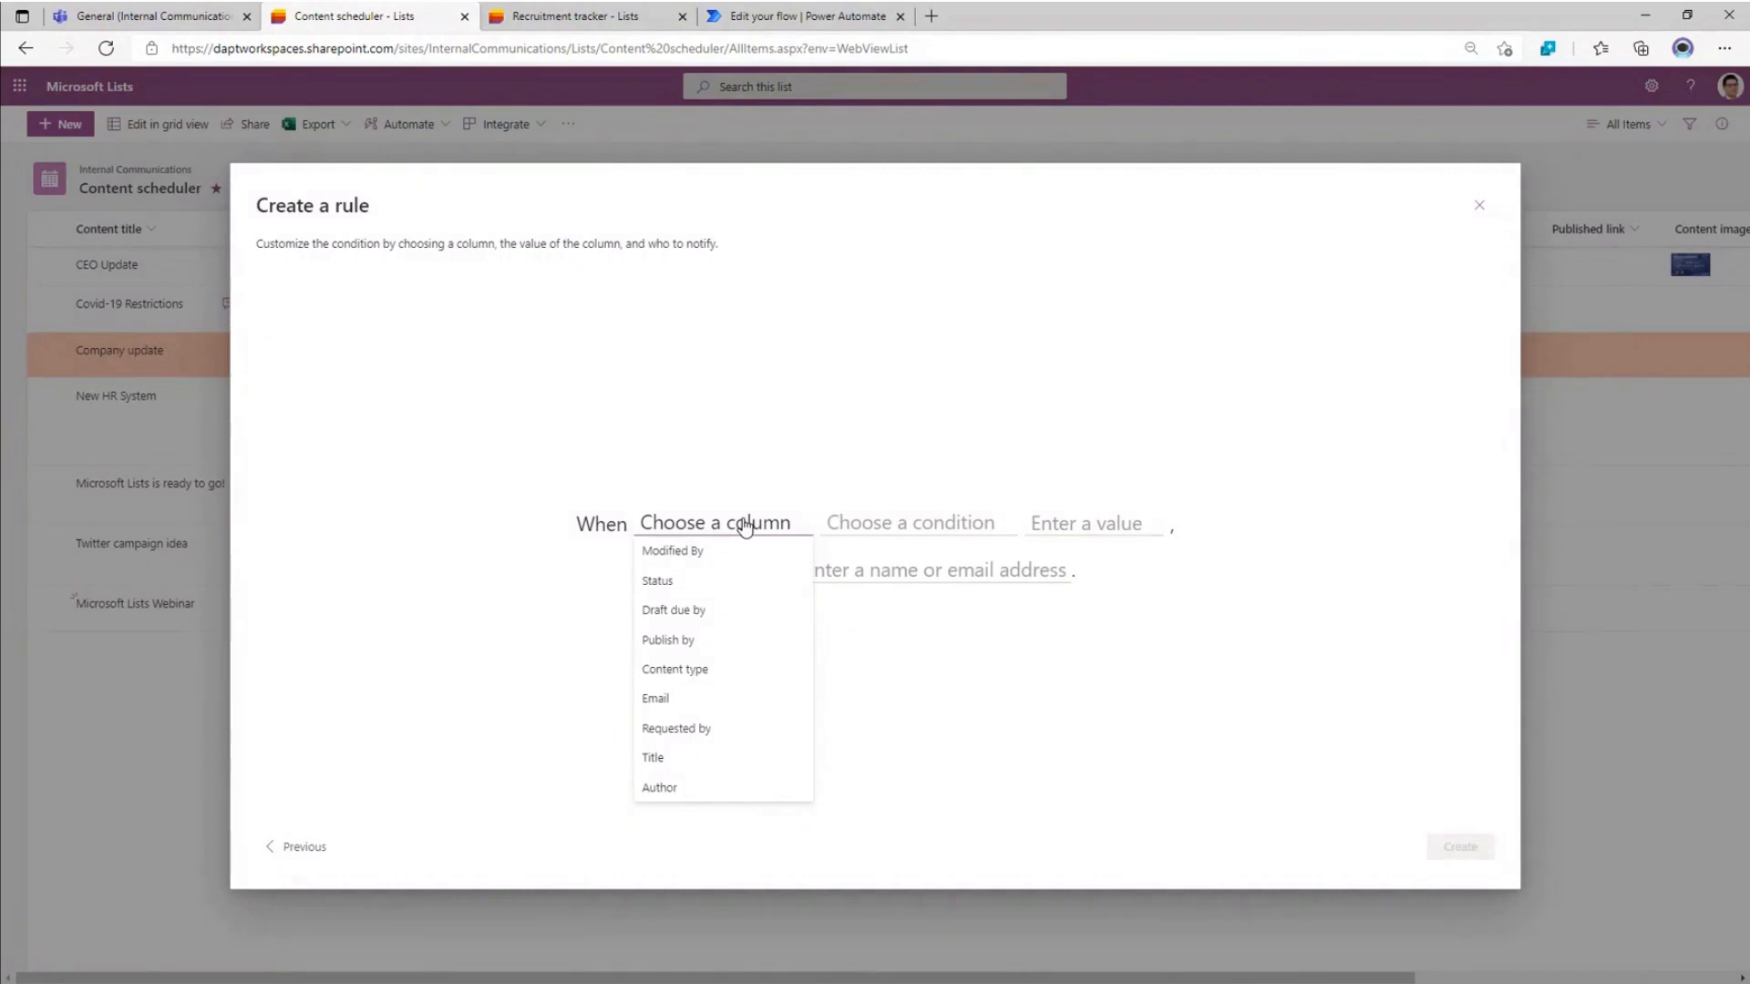
pyautogui.click(666, 583)
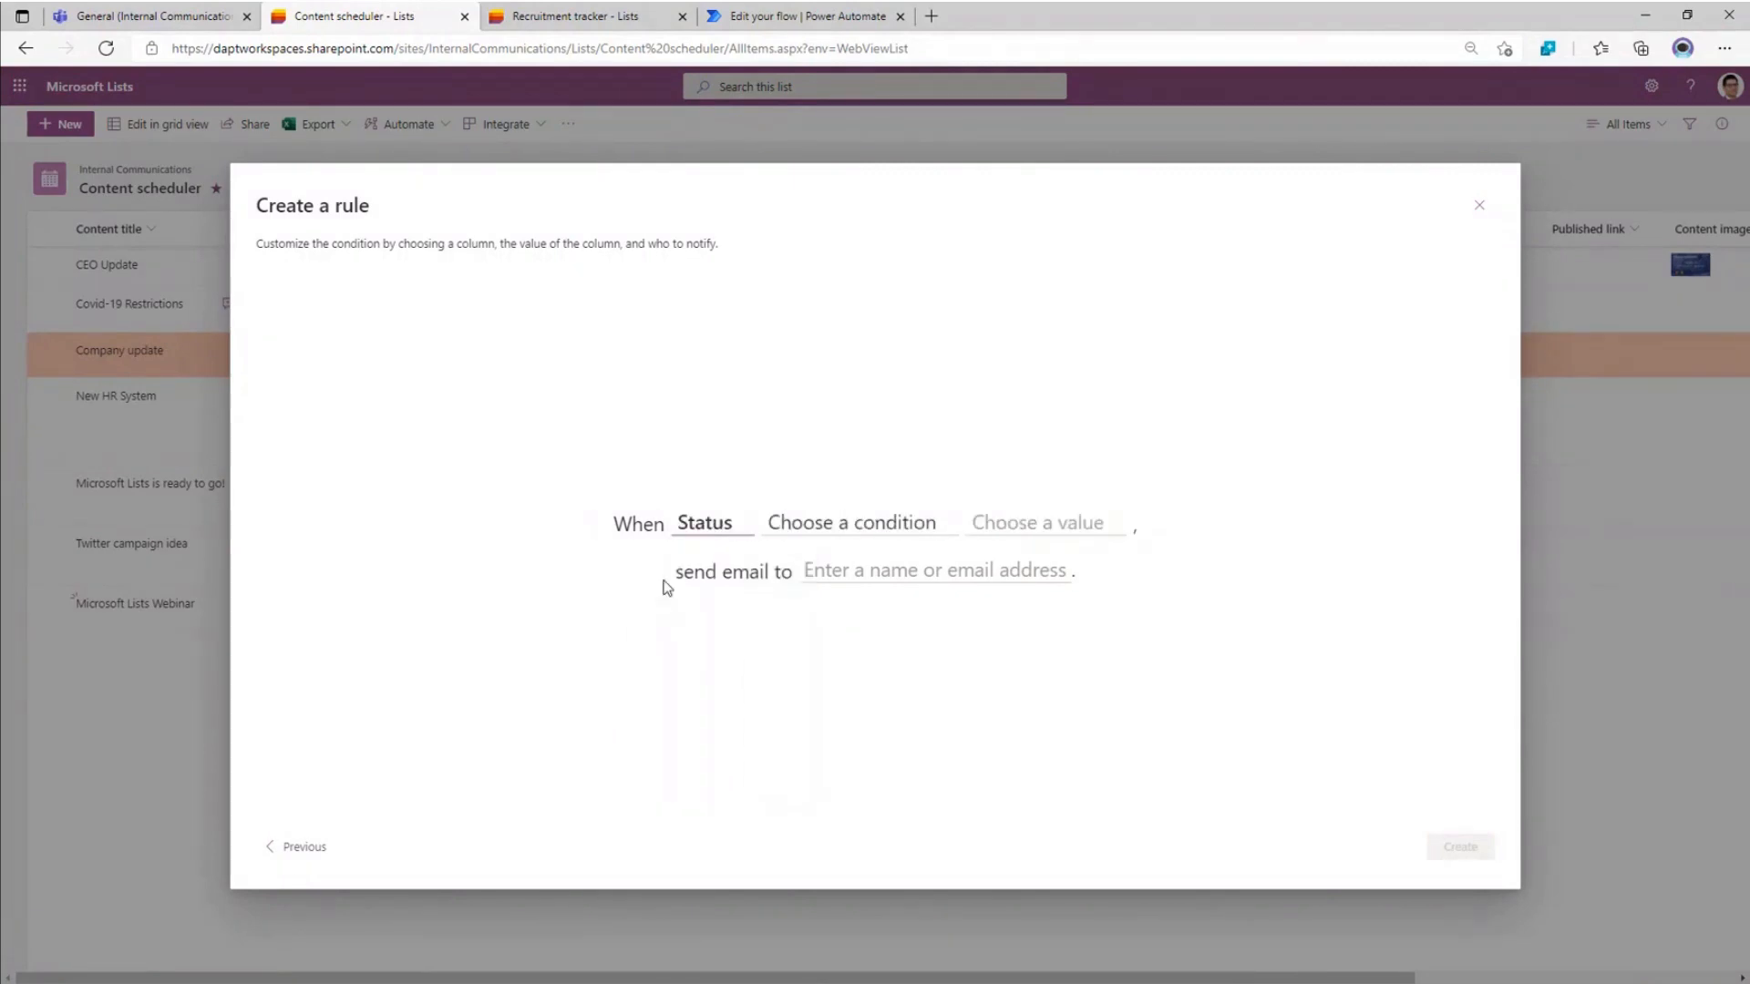
pyautogui.click(883, 522)
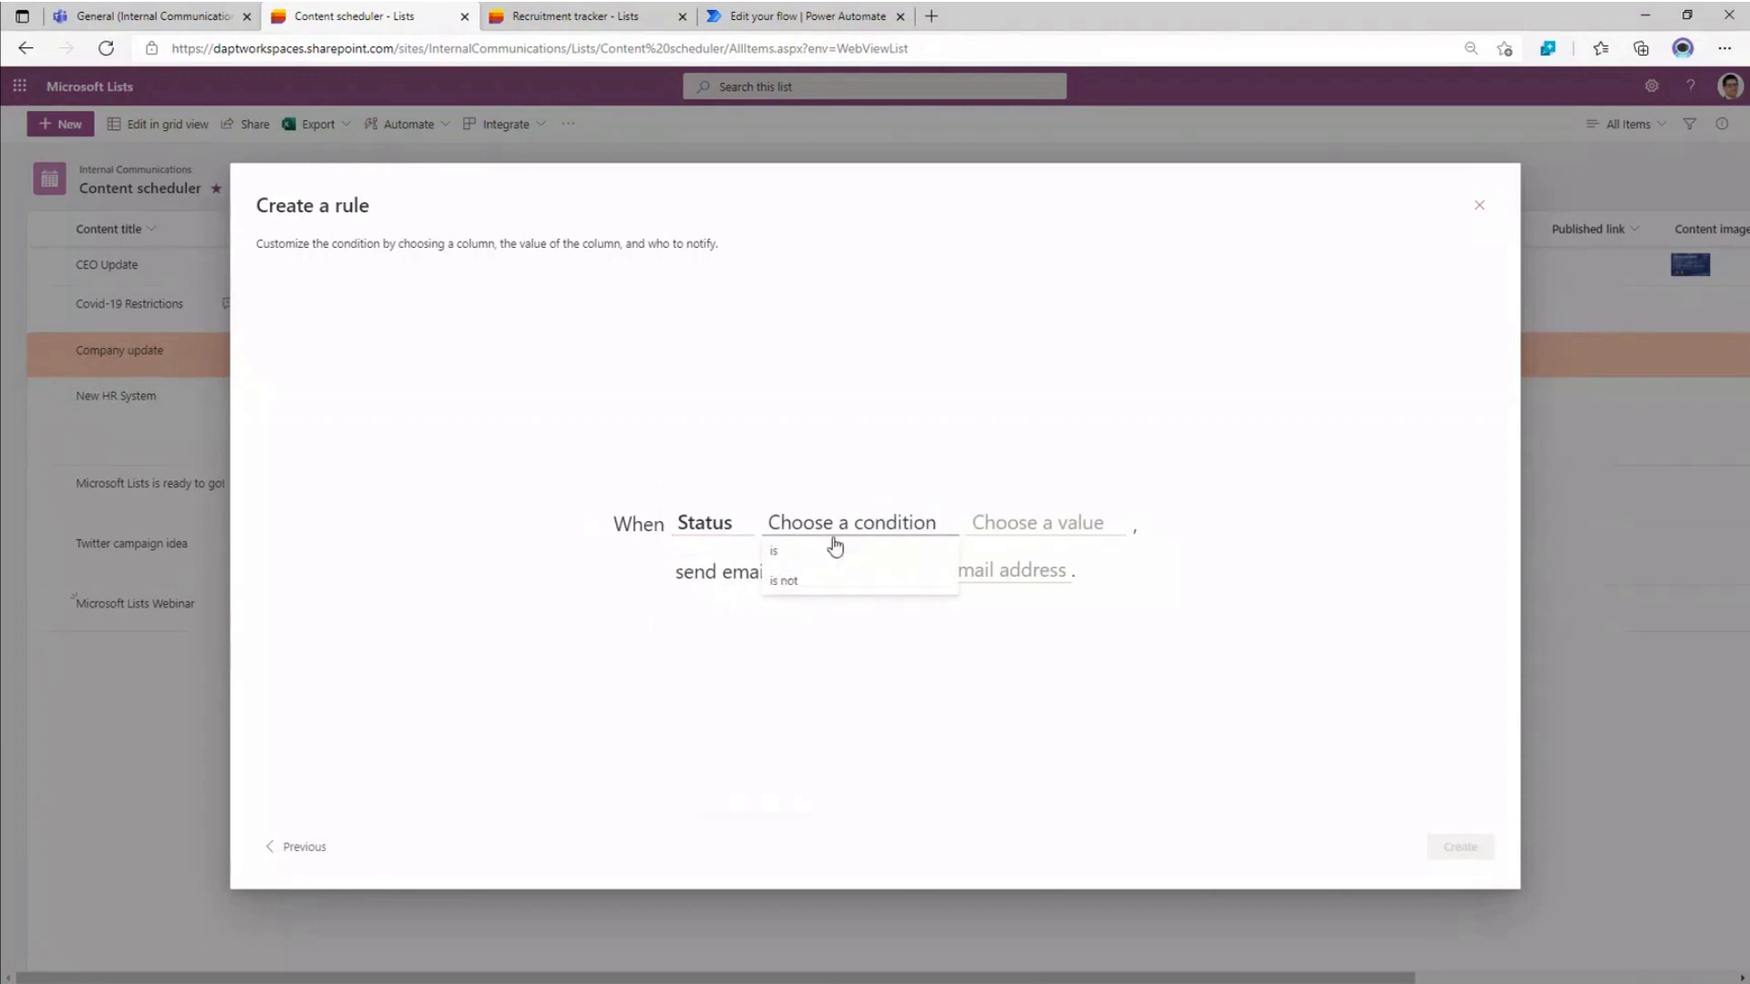
pyautogui.click(777, 553)
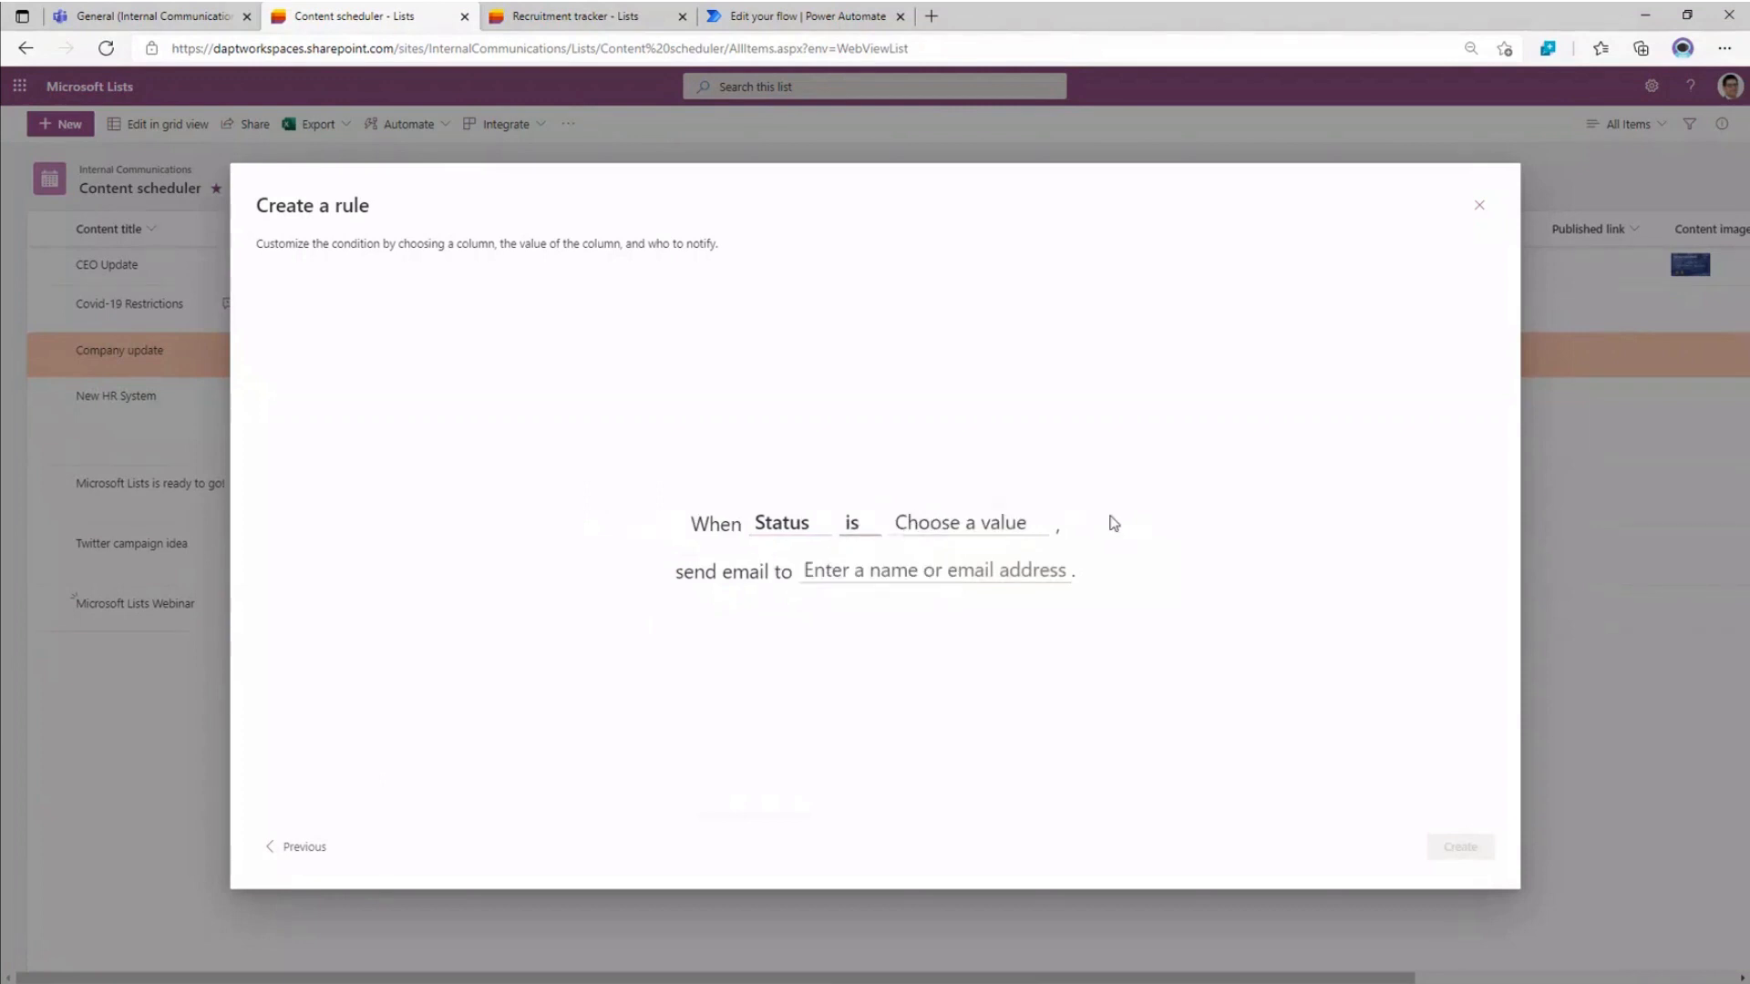
pyautogui.click(939, 522)
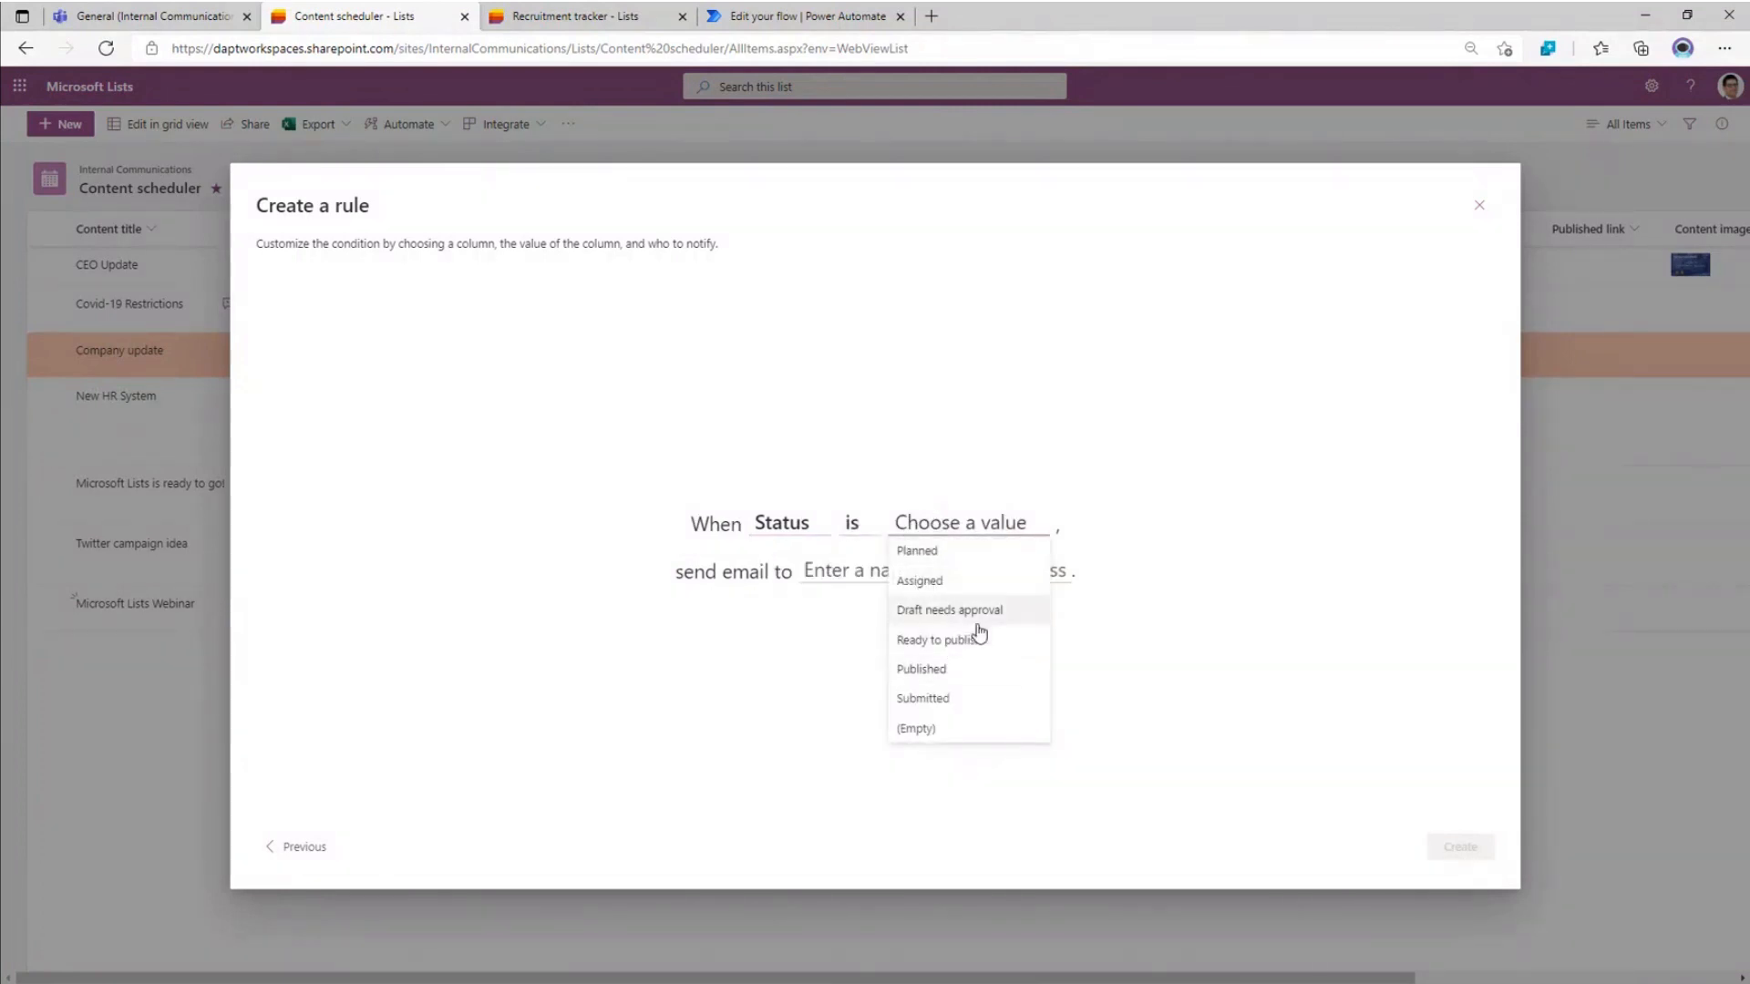
pyautogui.click(978, 617)
# - Add the director as the rule's email recipient and create the rule
pyautogui.click(907, 569)
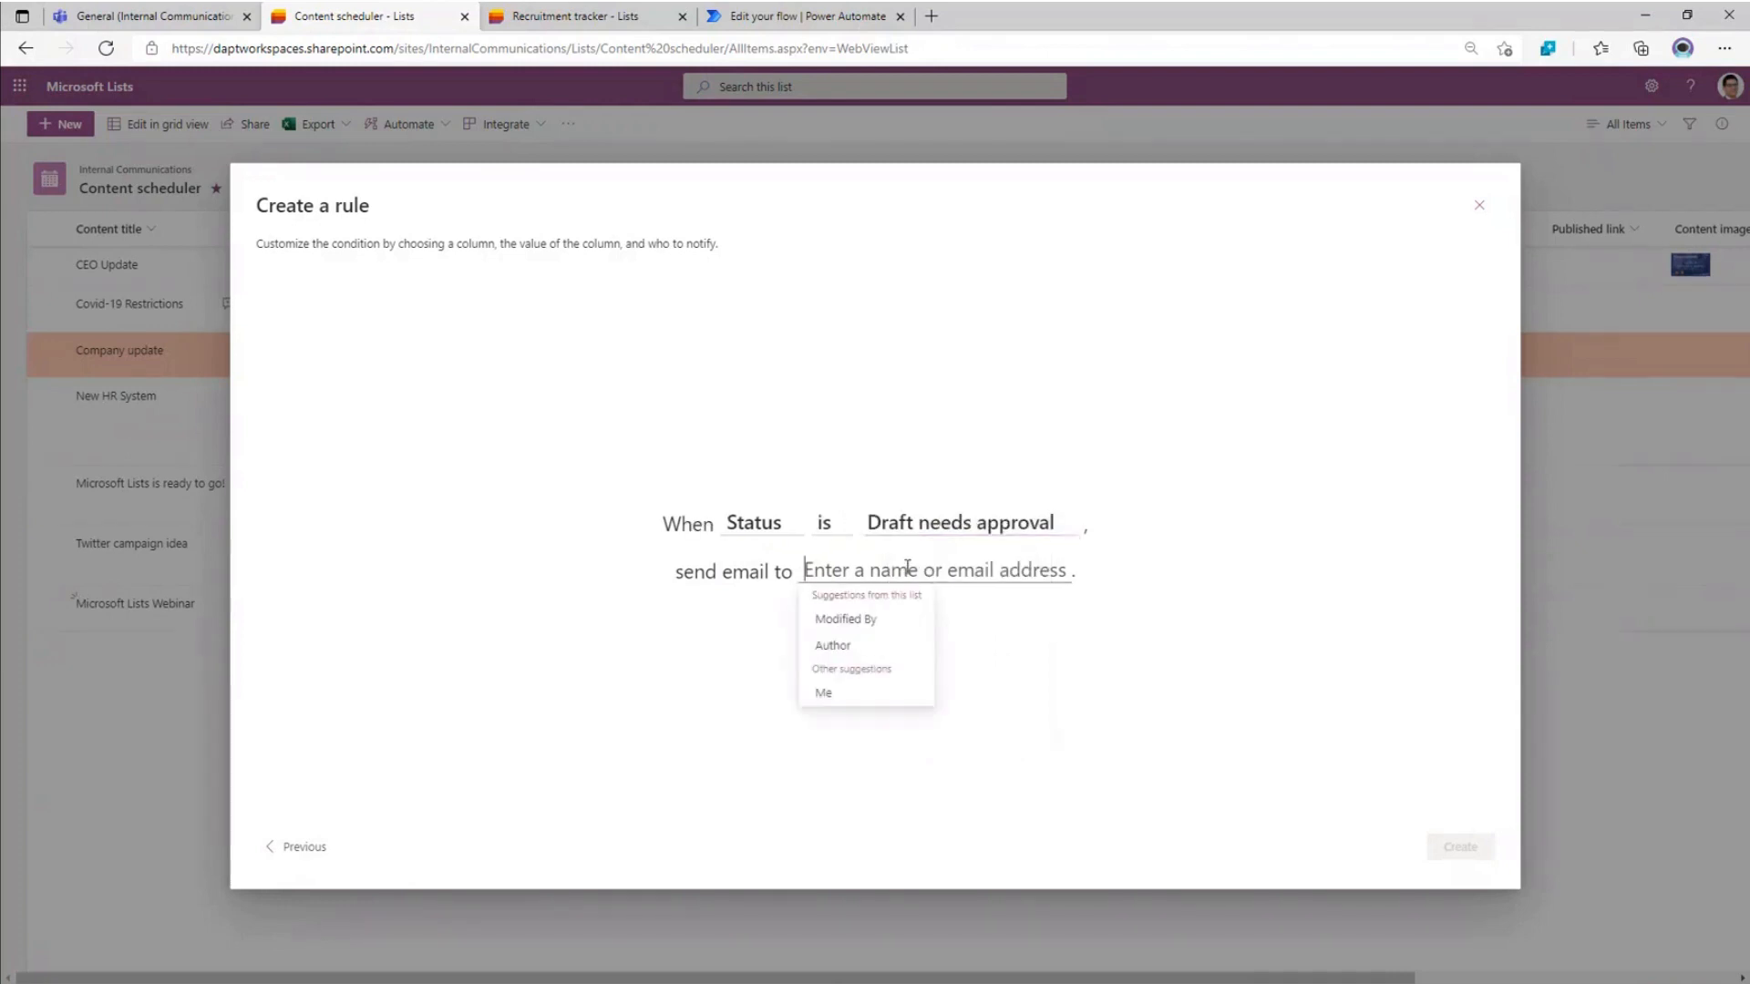
pyautogui.write('daniel')
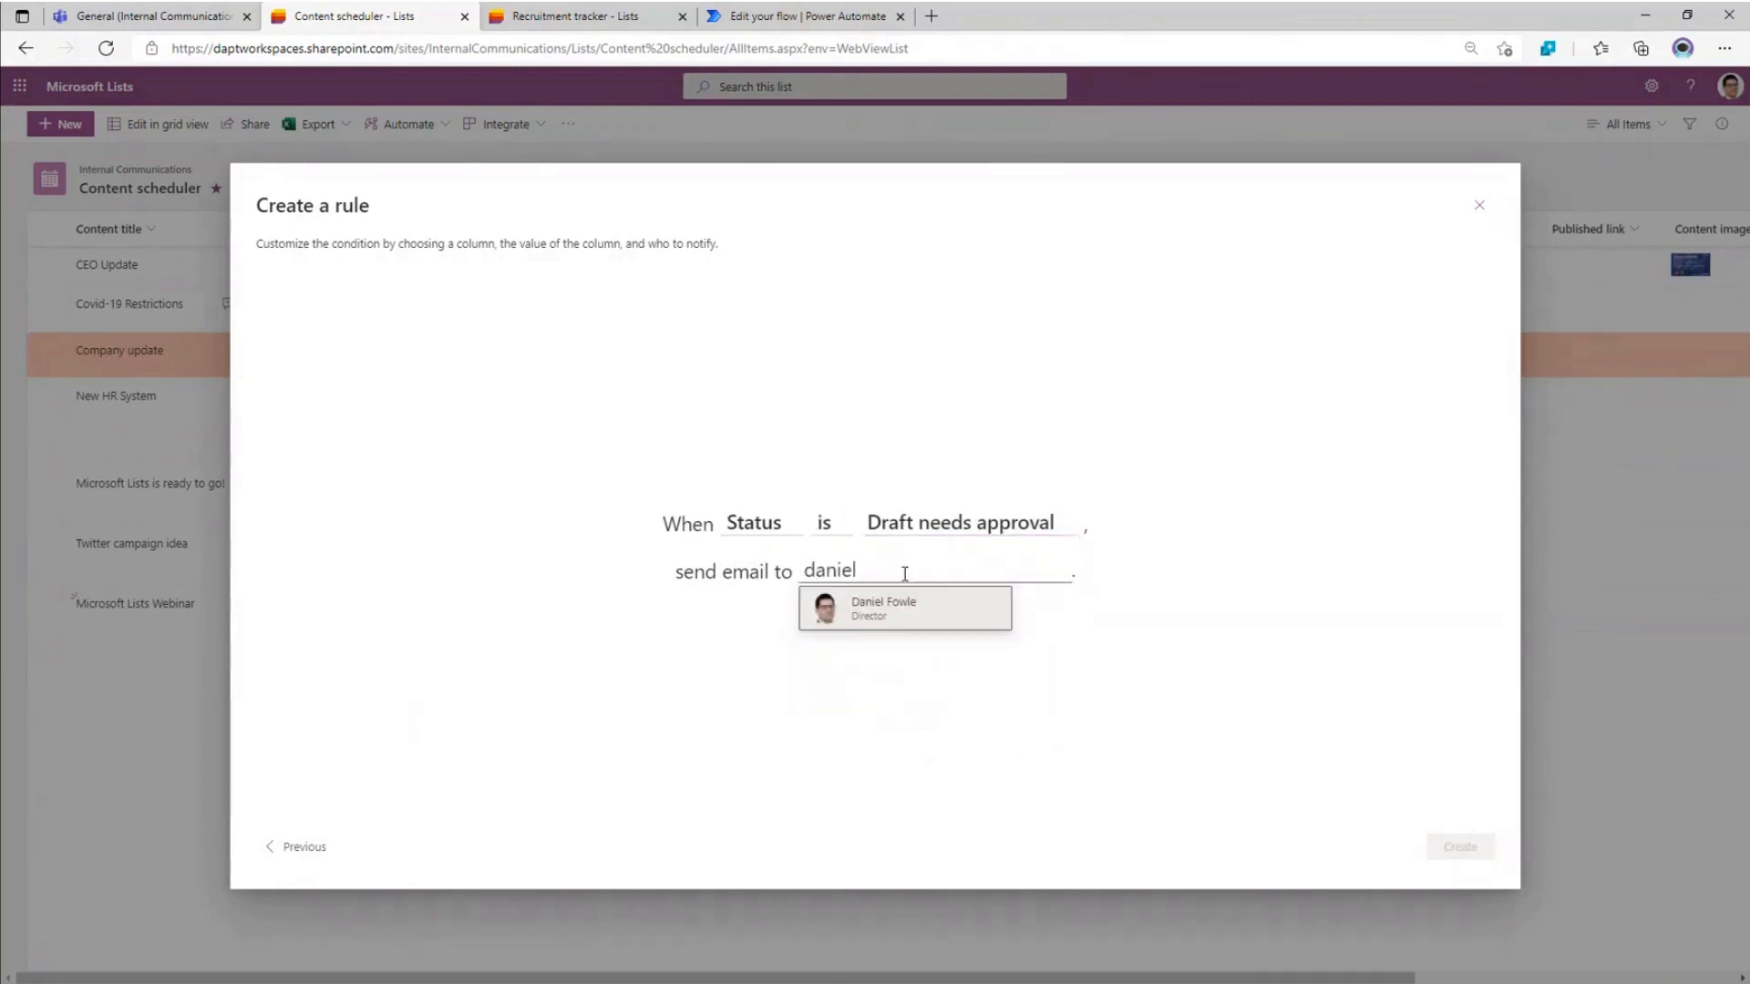
pyautogui.click(881, 609)
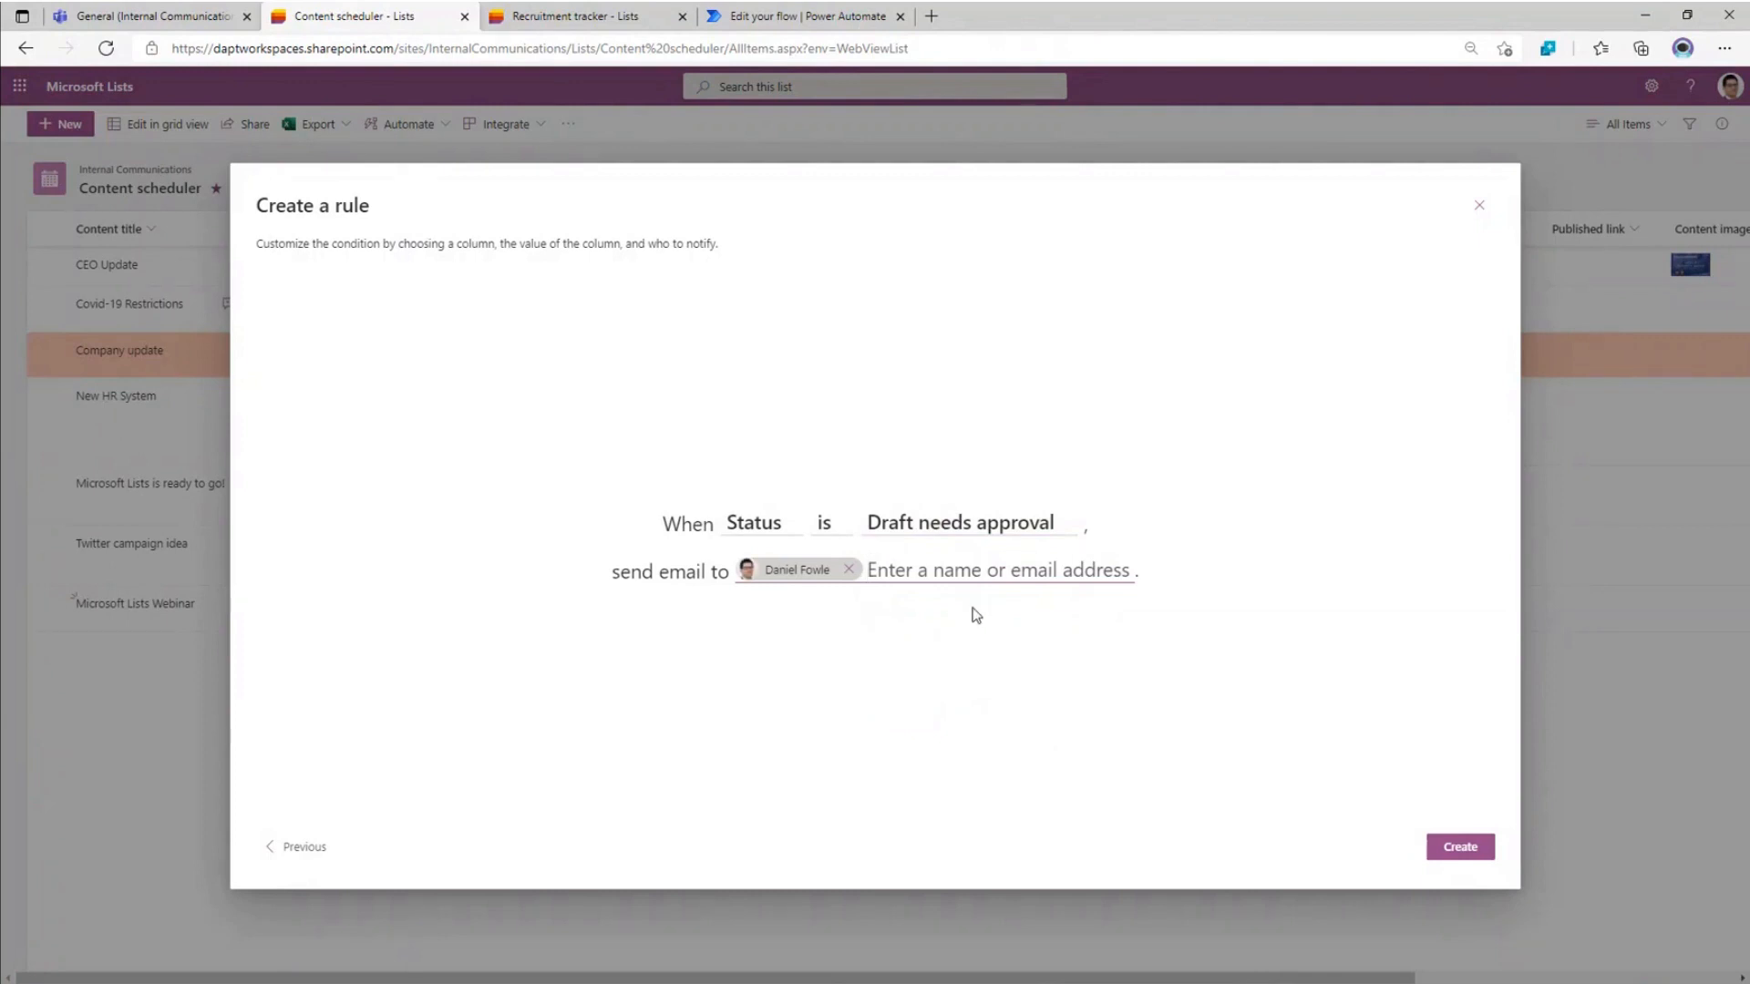
pyautogui.click(1458, 847)
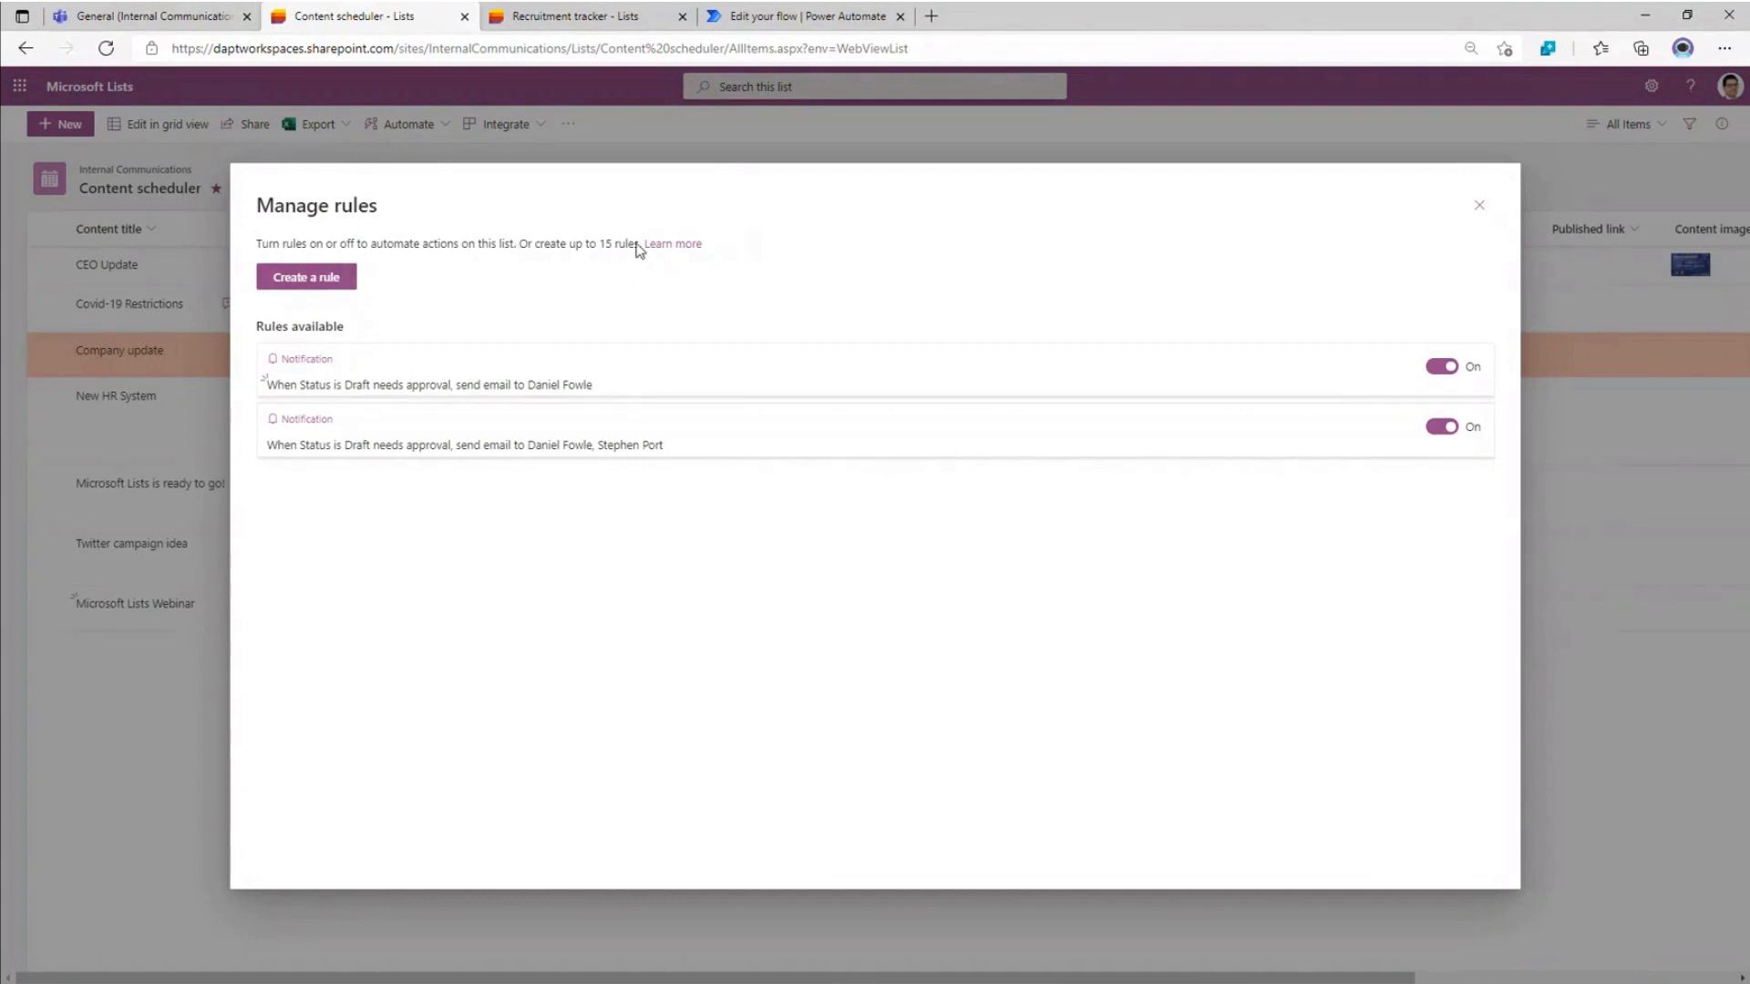
# - Review the rule types, including the email notification for a newly created item, and close the rules dialog without creating one
pyautogui.click(339, 282)
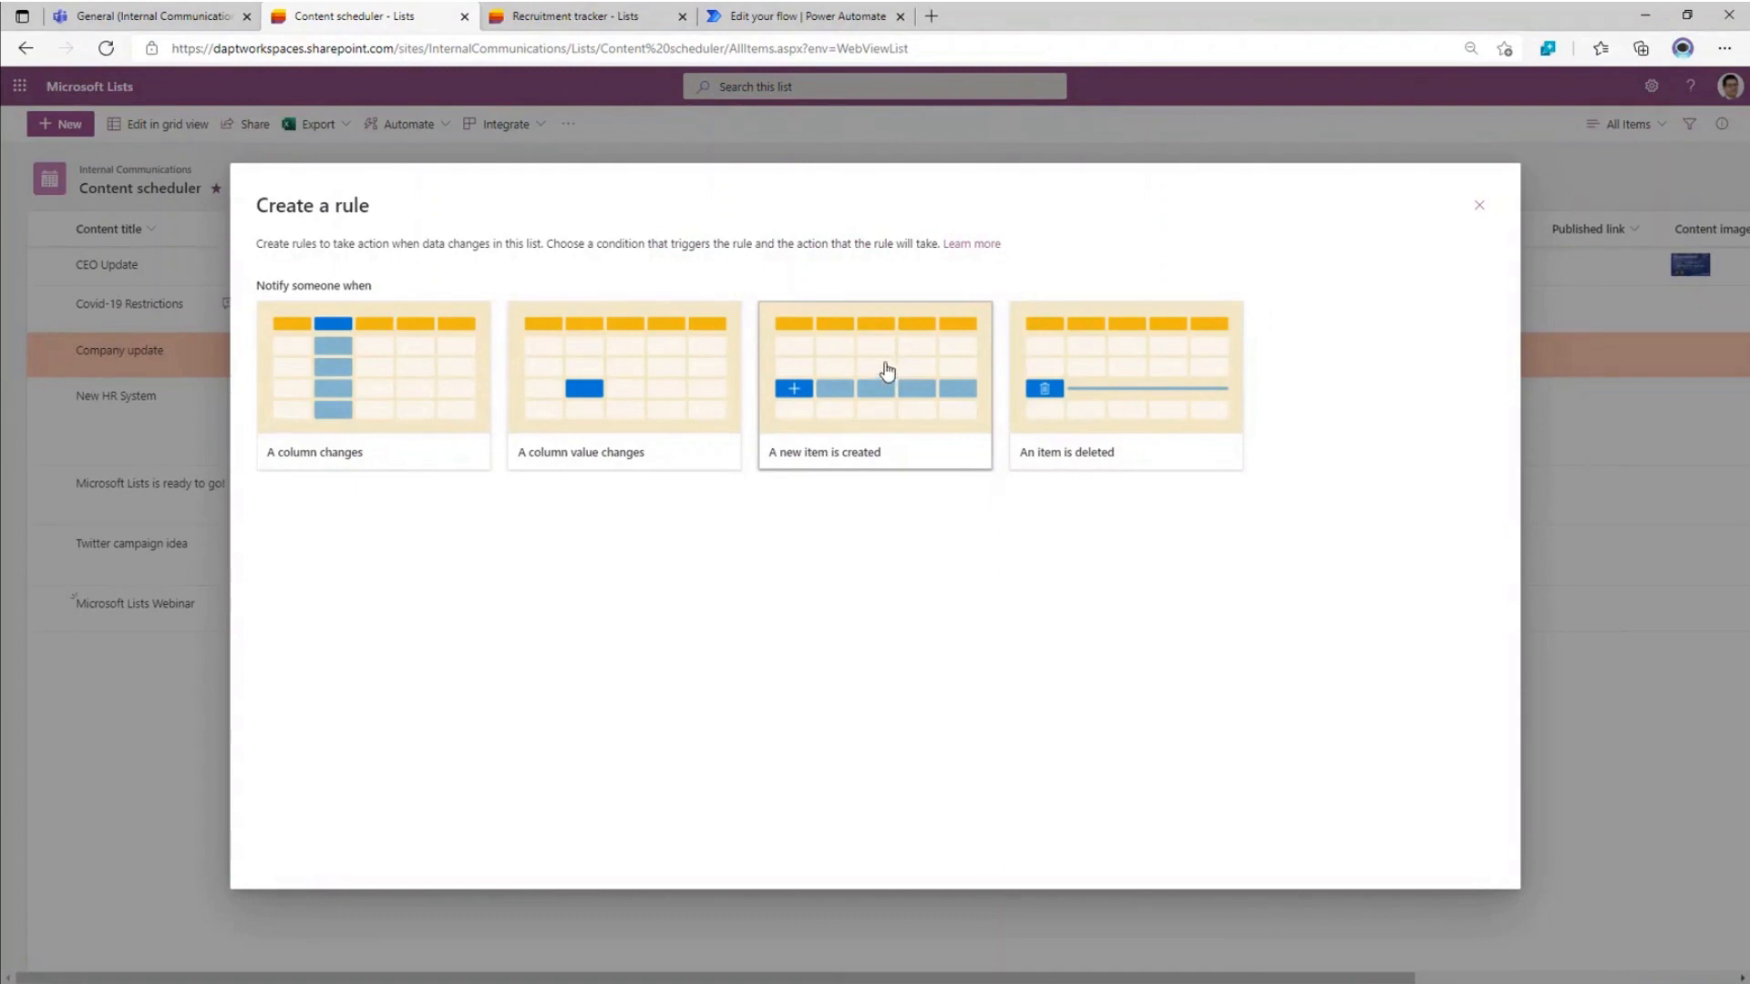
pyautogui.click(831, 376)
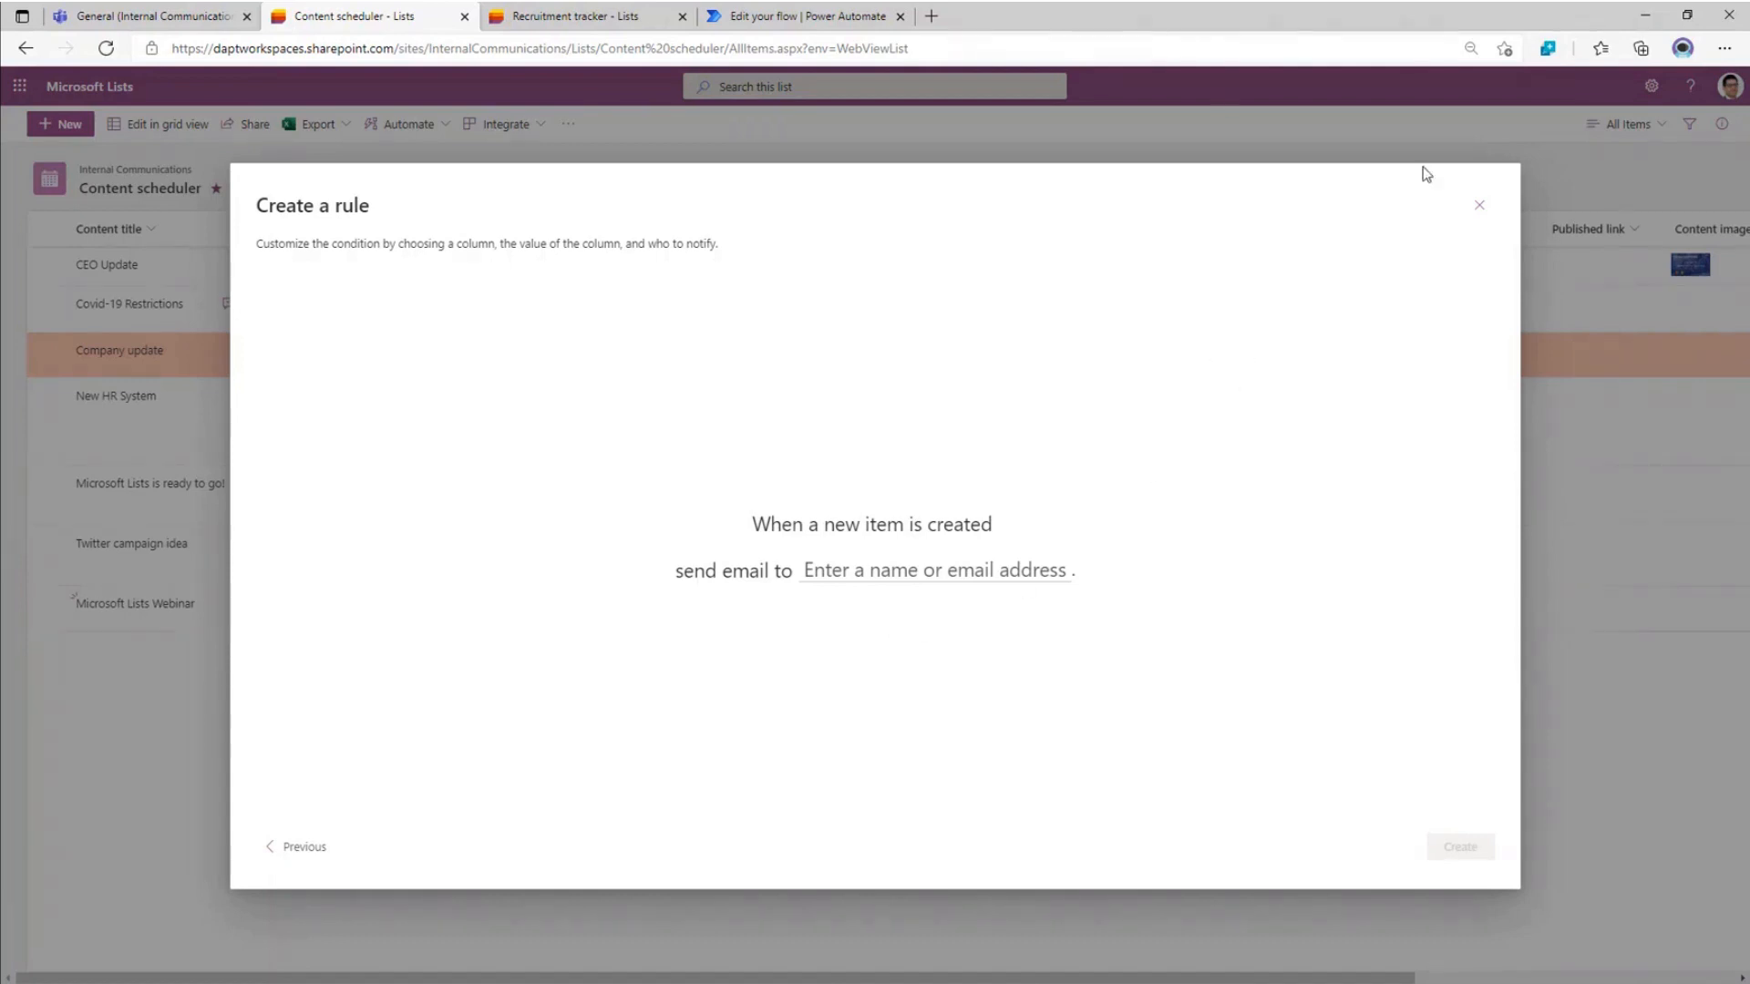
pyautogui.click(307, 851)
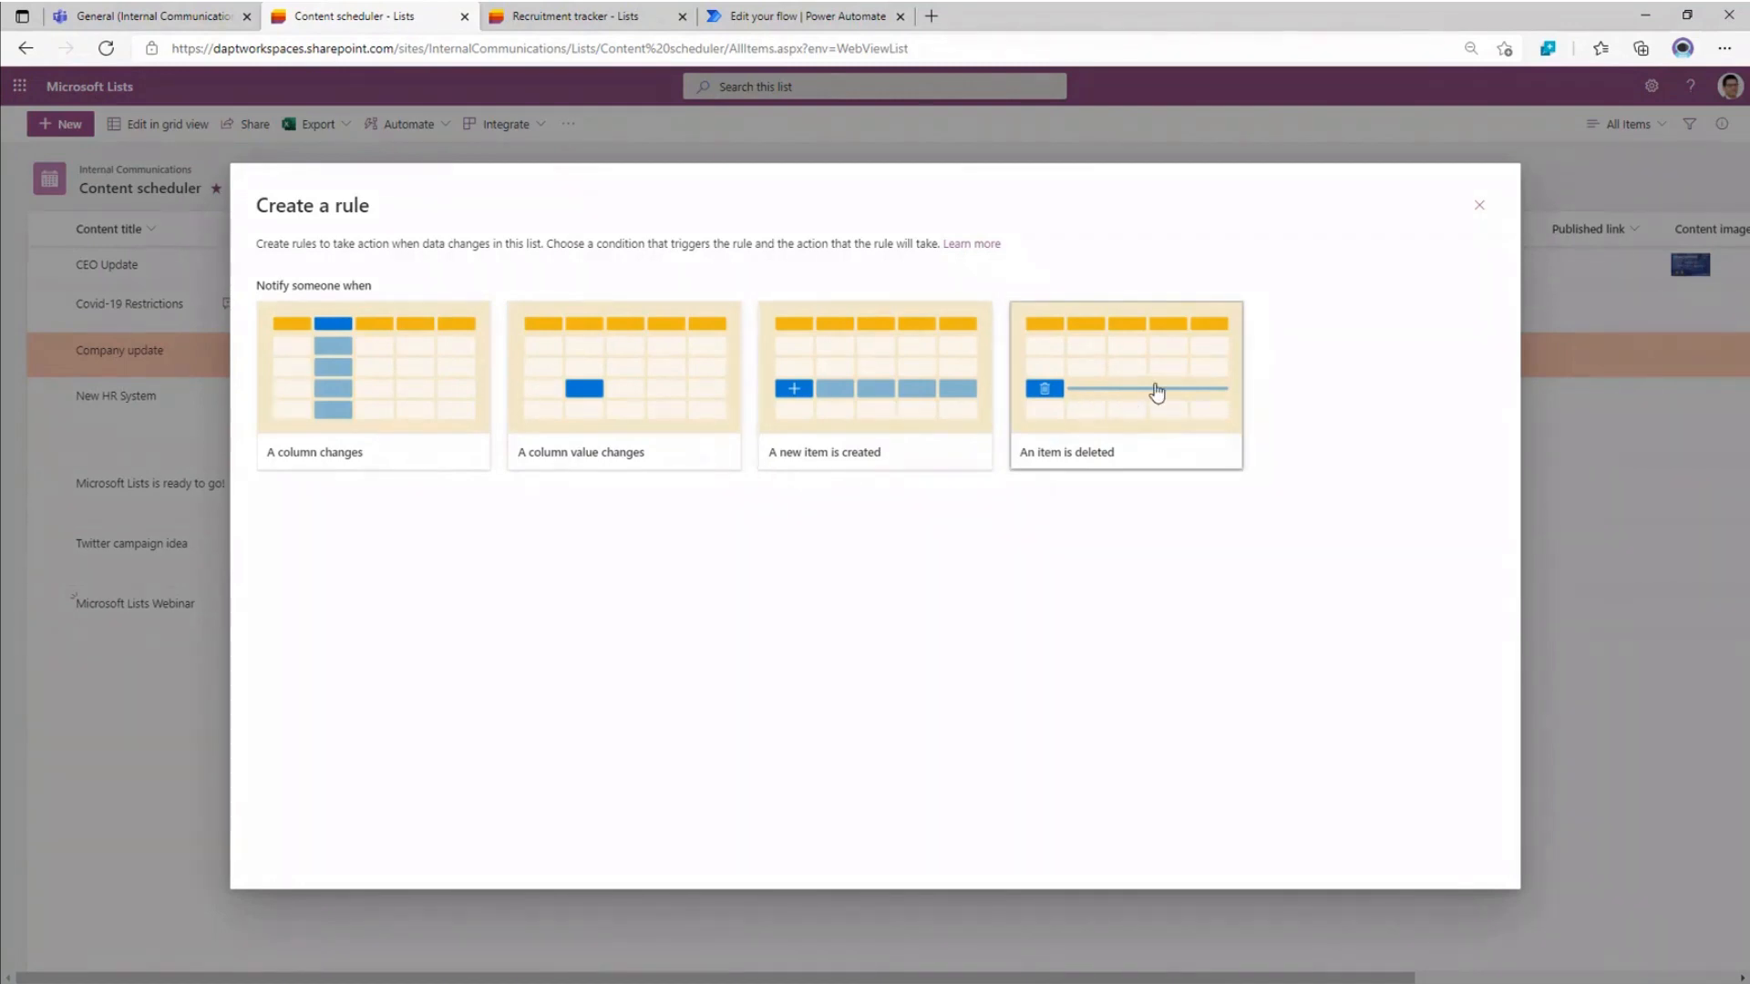
pyautogui.click(1480, 208)
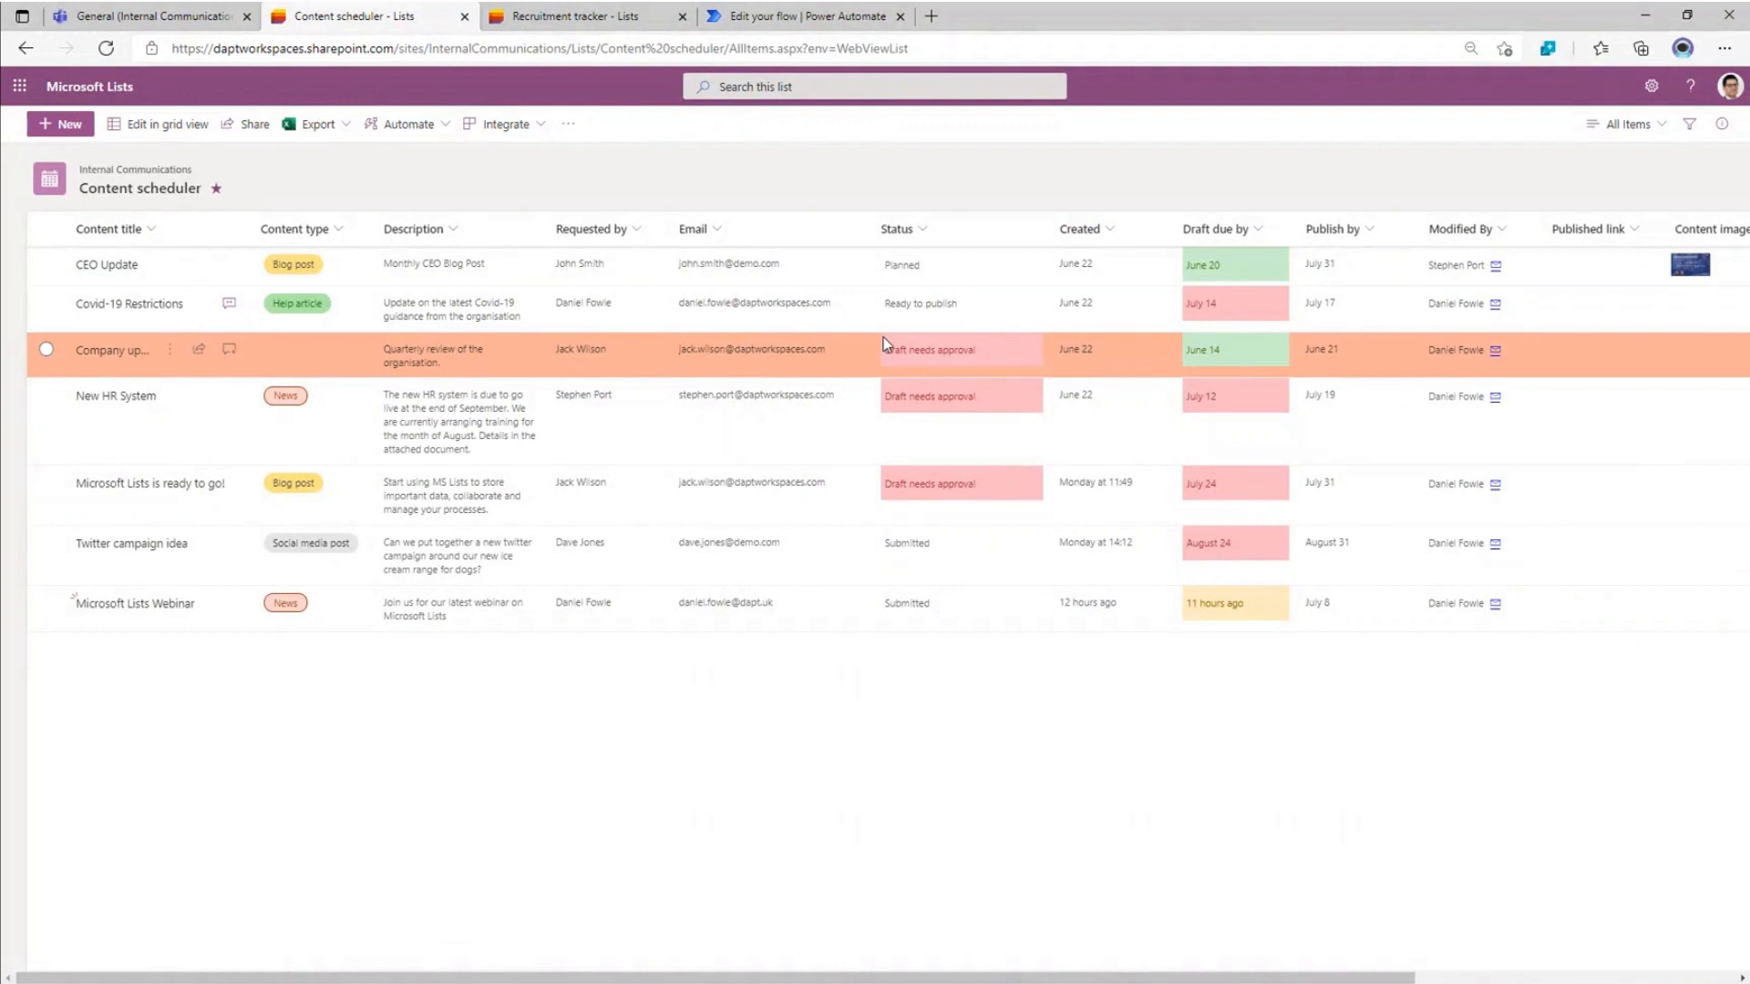
# - Filter the Content scheduler list by Status Submitted, then return to the unfiltered list
pyautogui.click(922, 234)
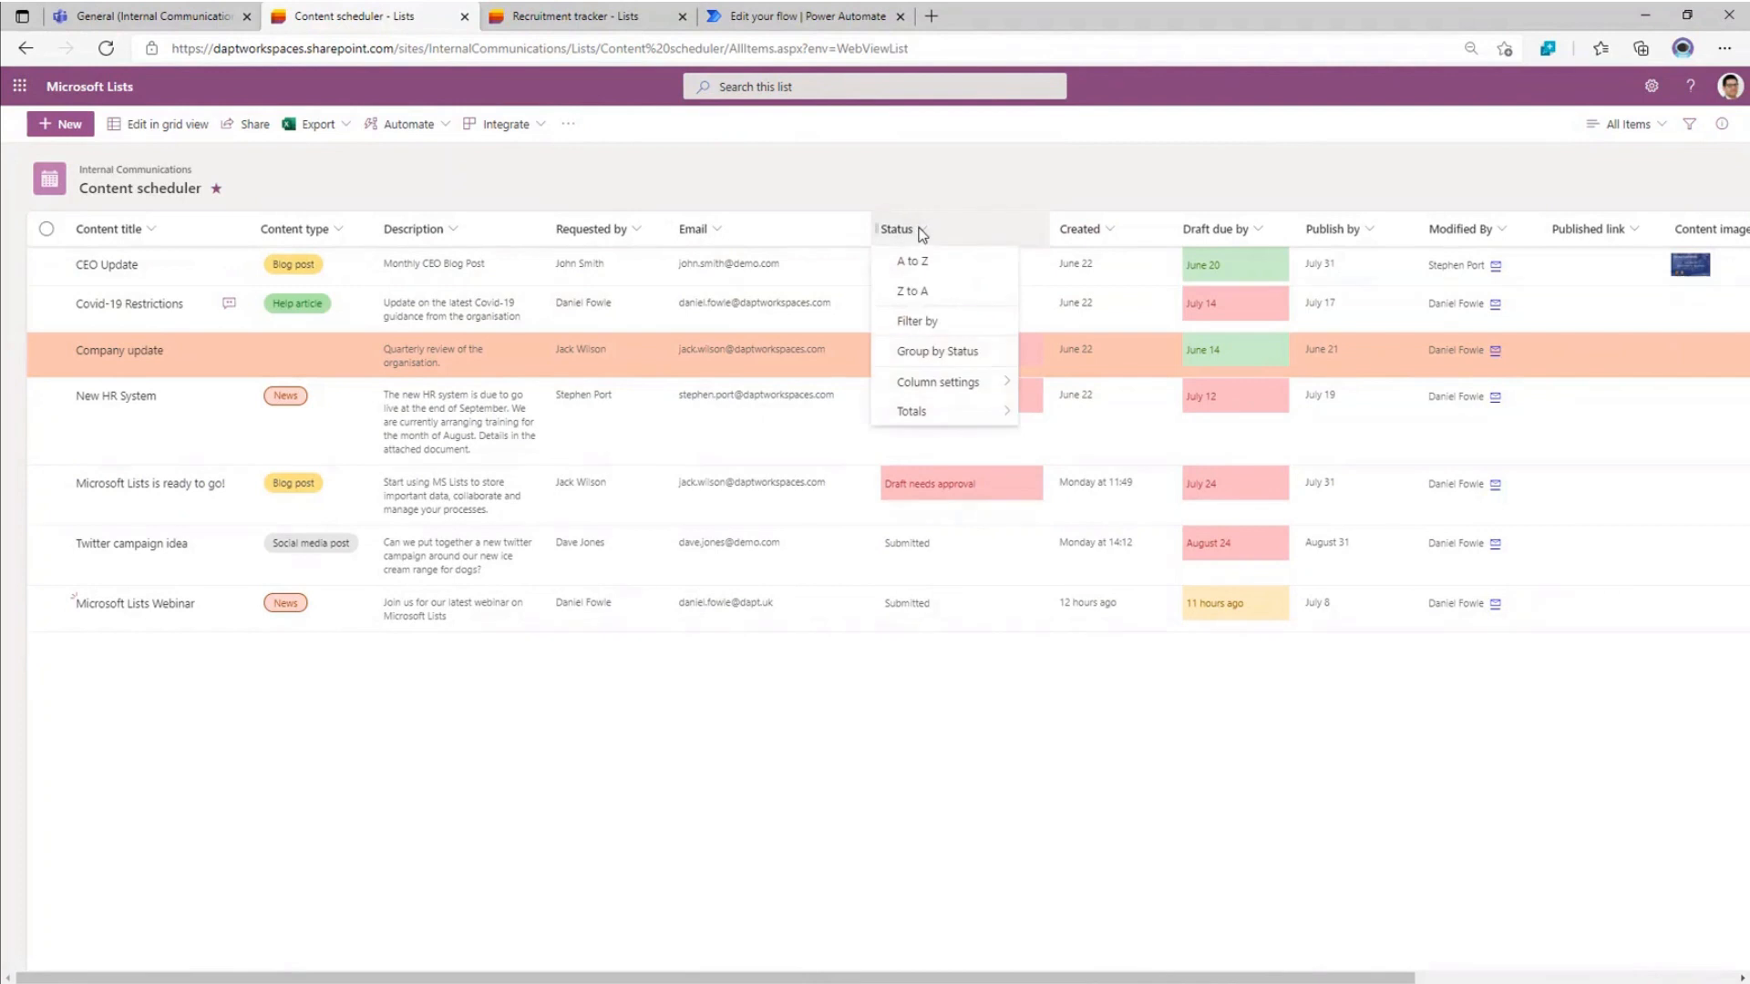
pyautogui.click(930, 323)
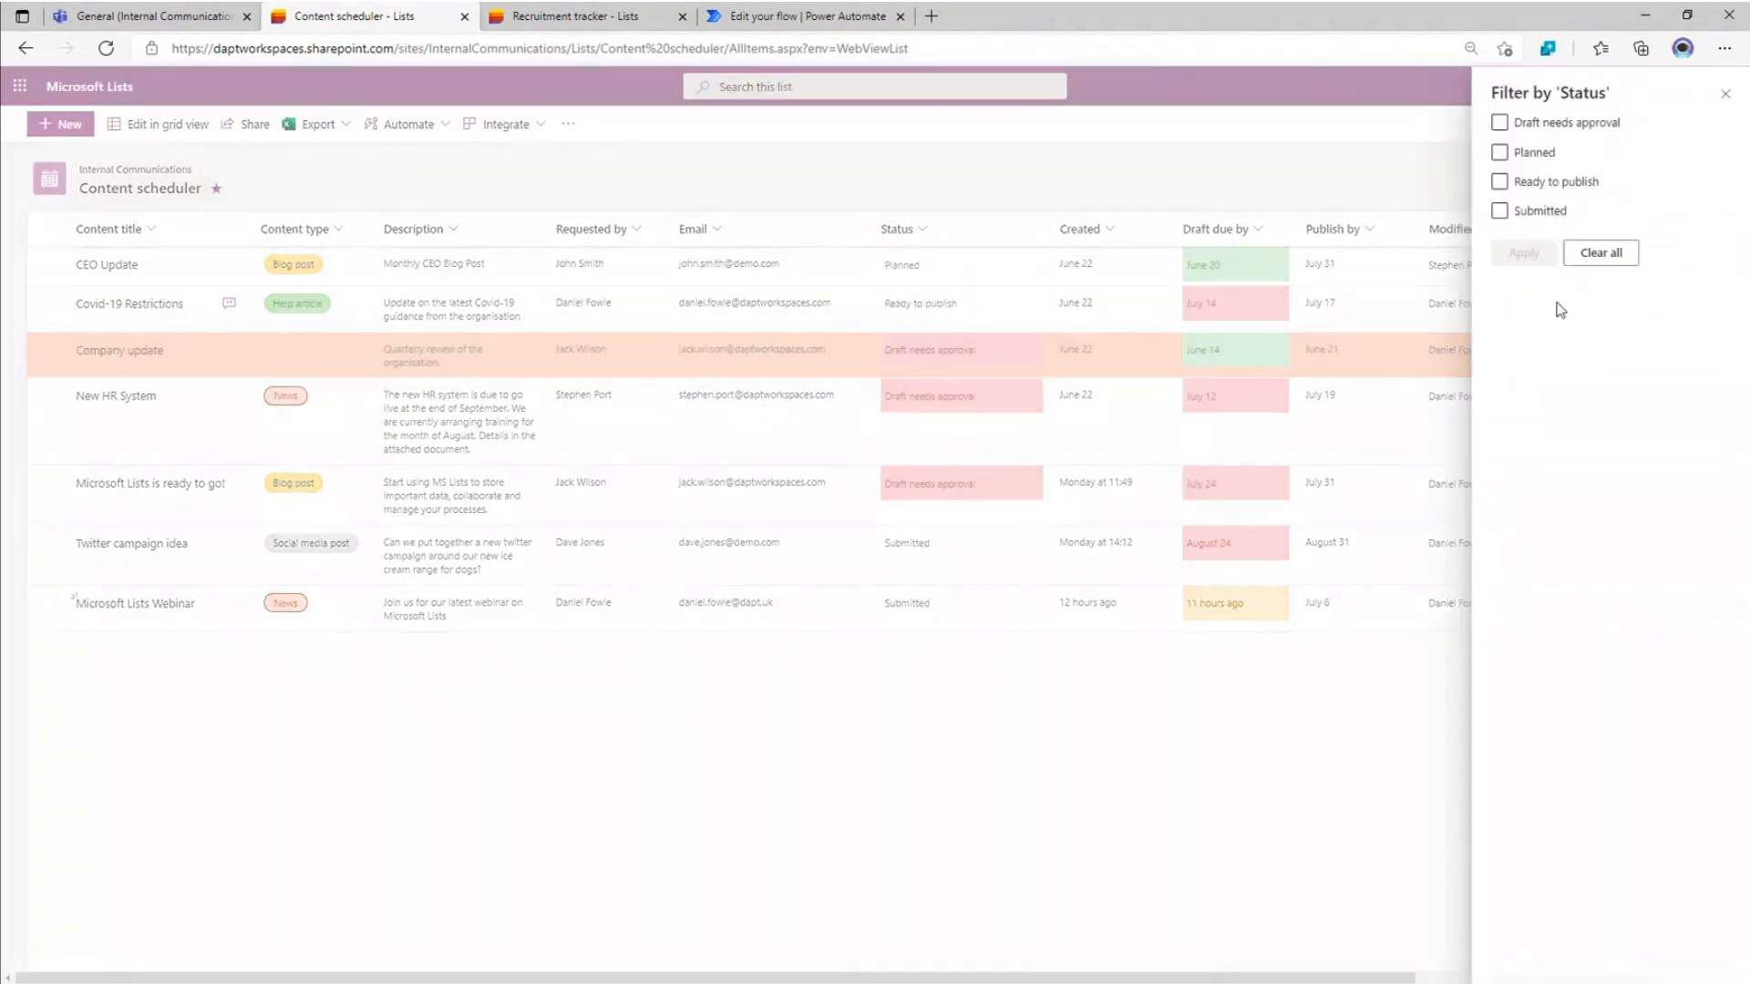
pyautogui.click(1498, 211)
pyautogui.click(1523, 252)
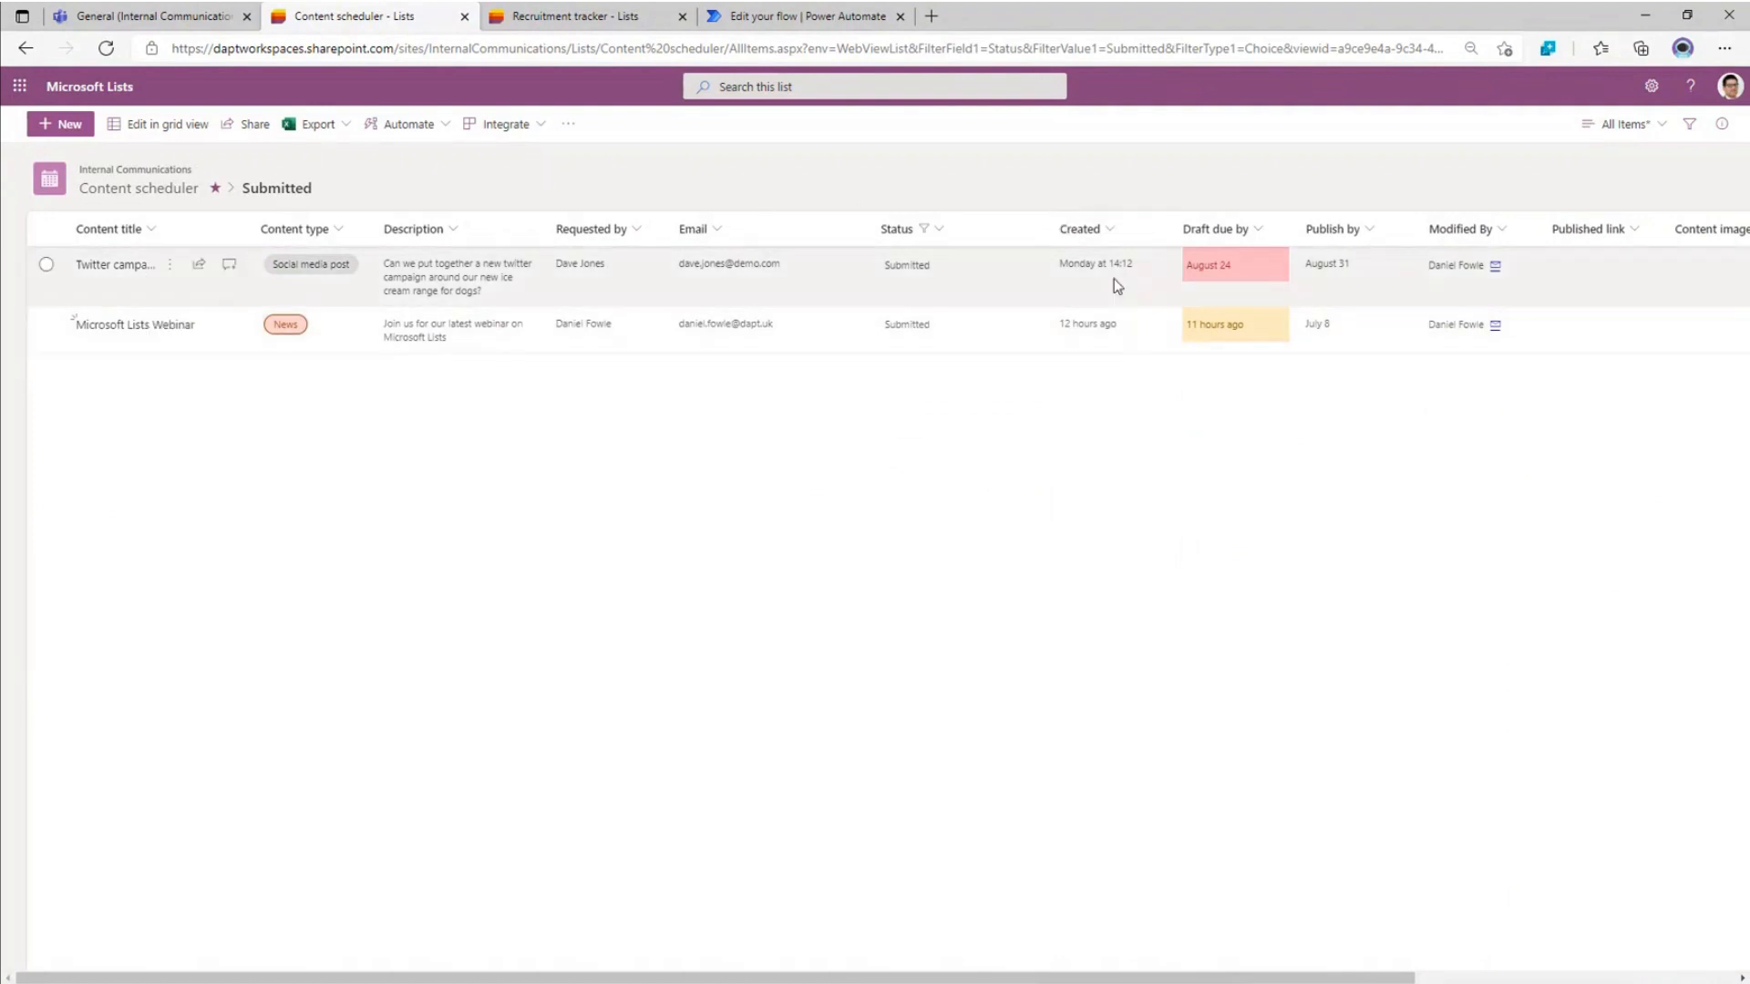
pyautogui.click(162, 191)
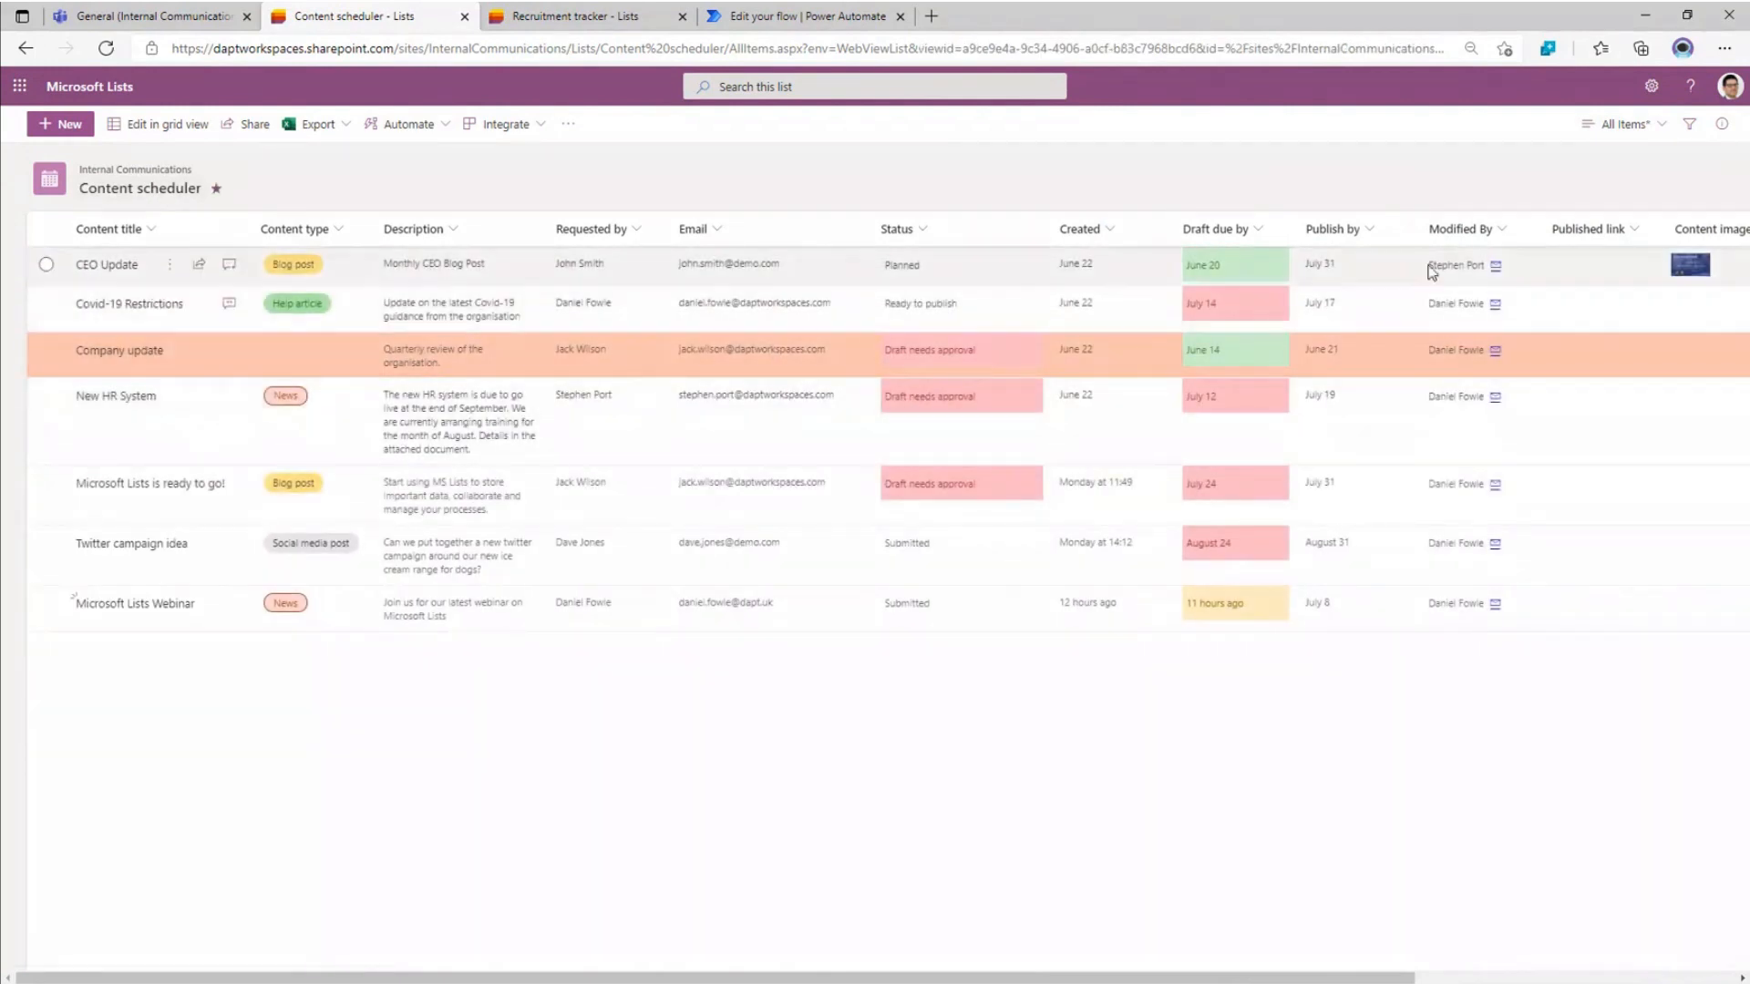
# - Create a new public view named Submitted for the Content scheduler, shown as a list
pyautogui.click(1623, 132)
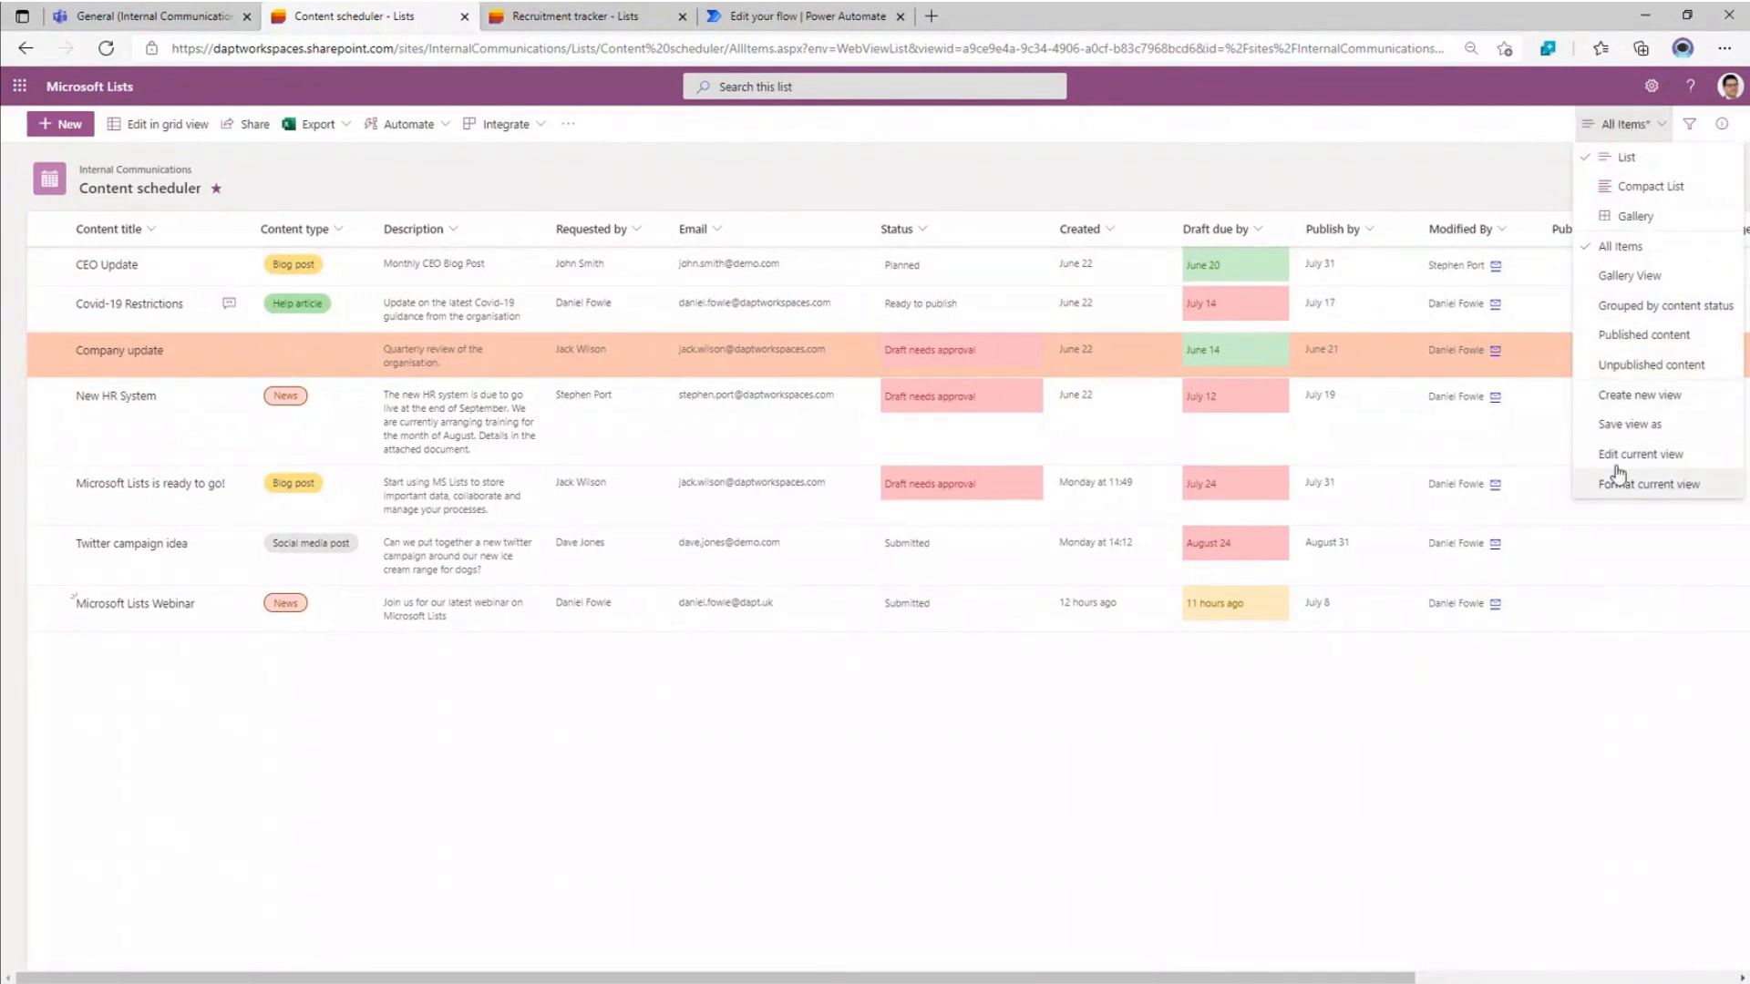
pyautogui.click(1617, 399)
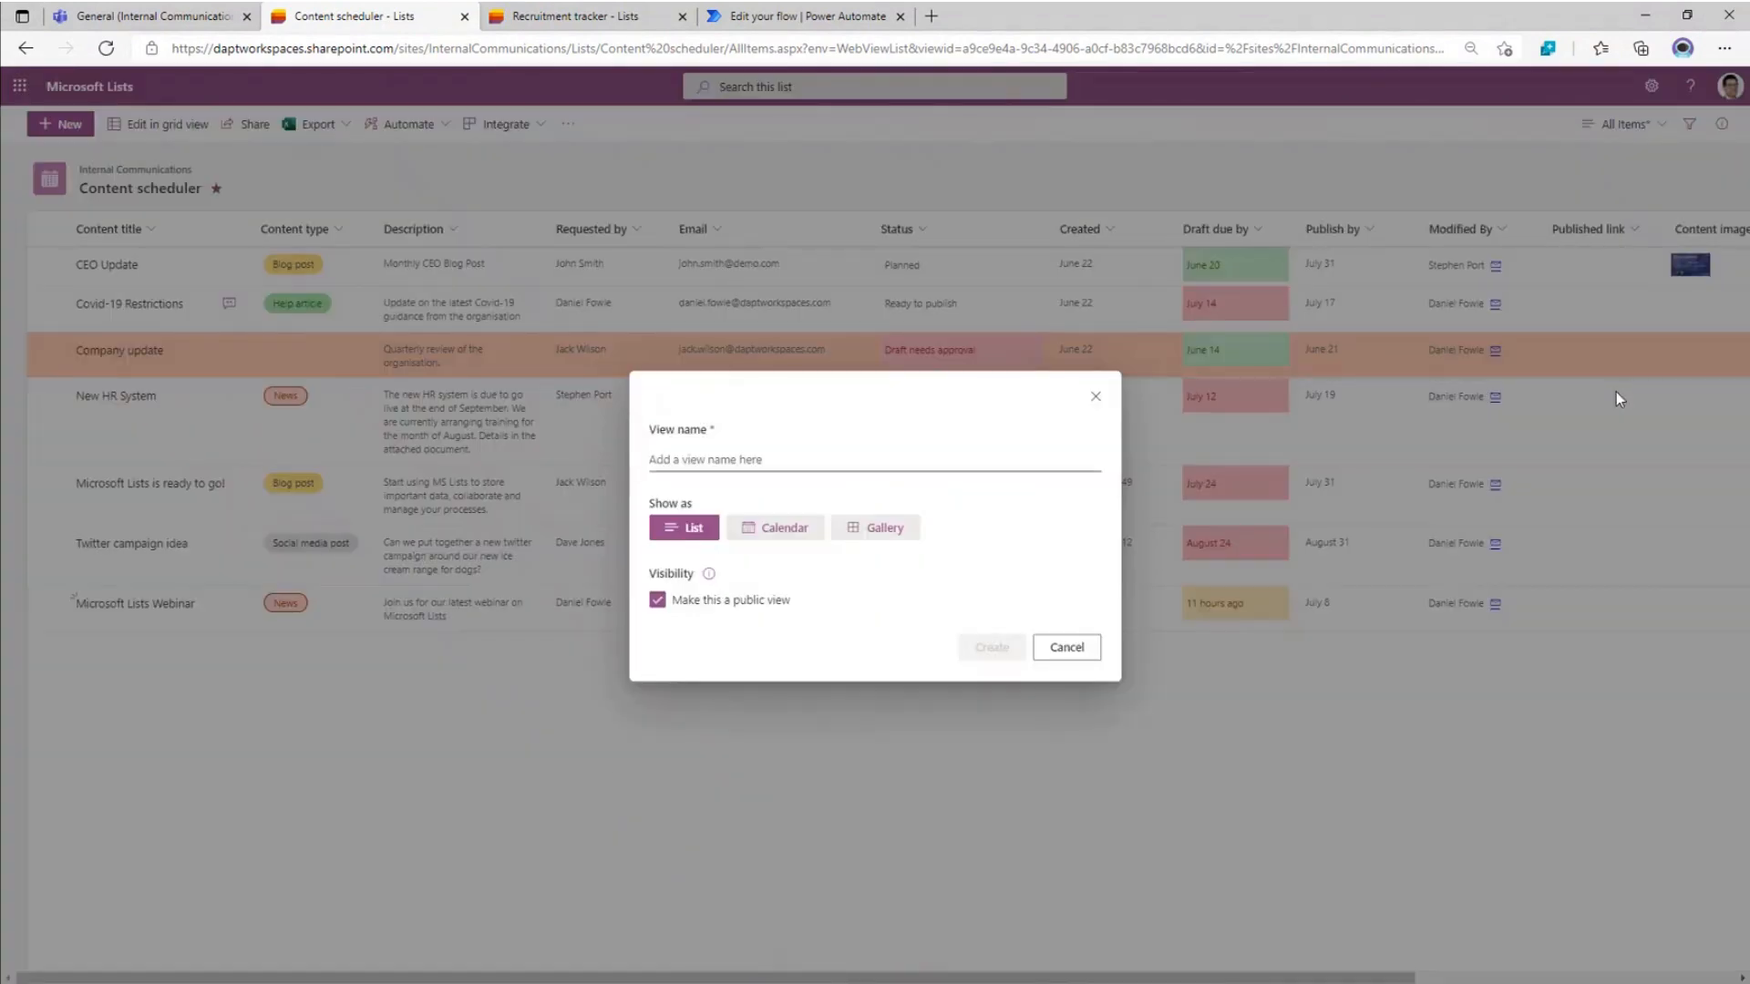
pyautogui.click(875, 457)
pyautogui.write('Submit')
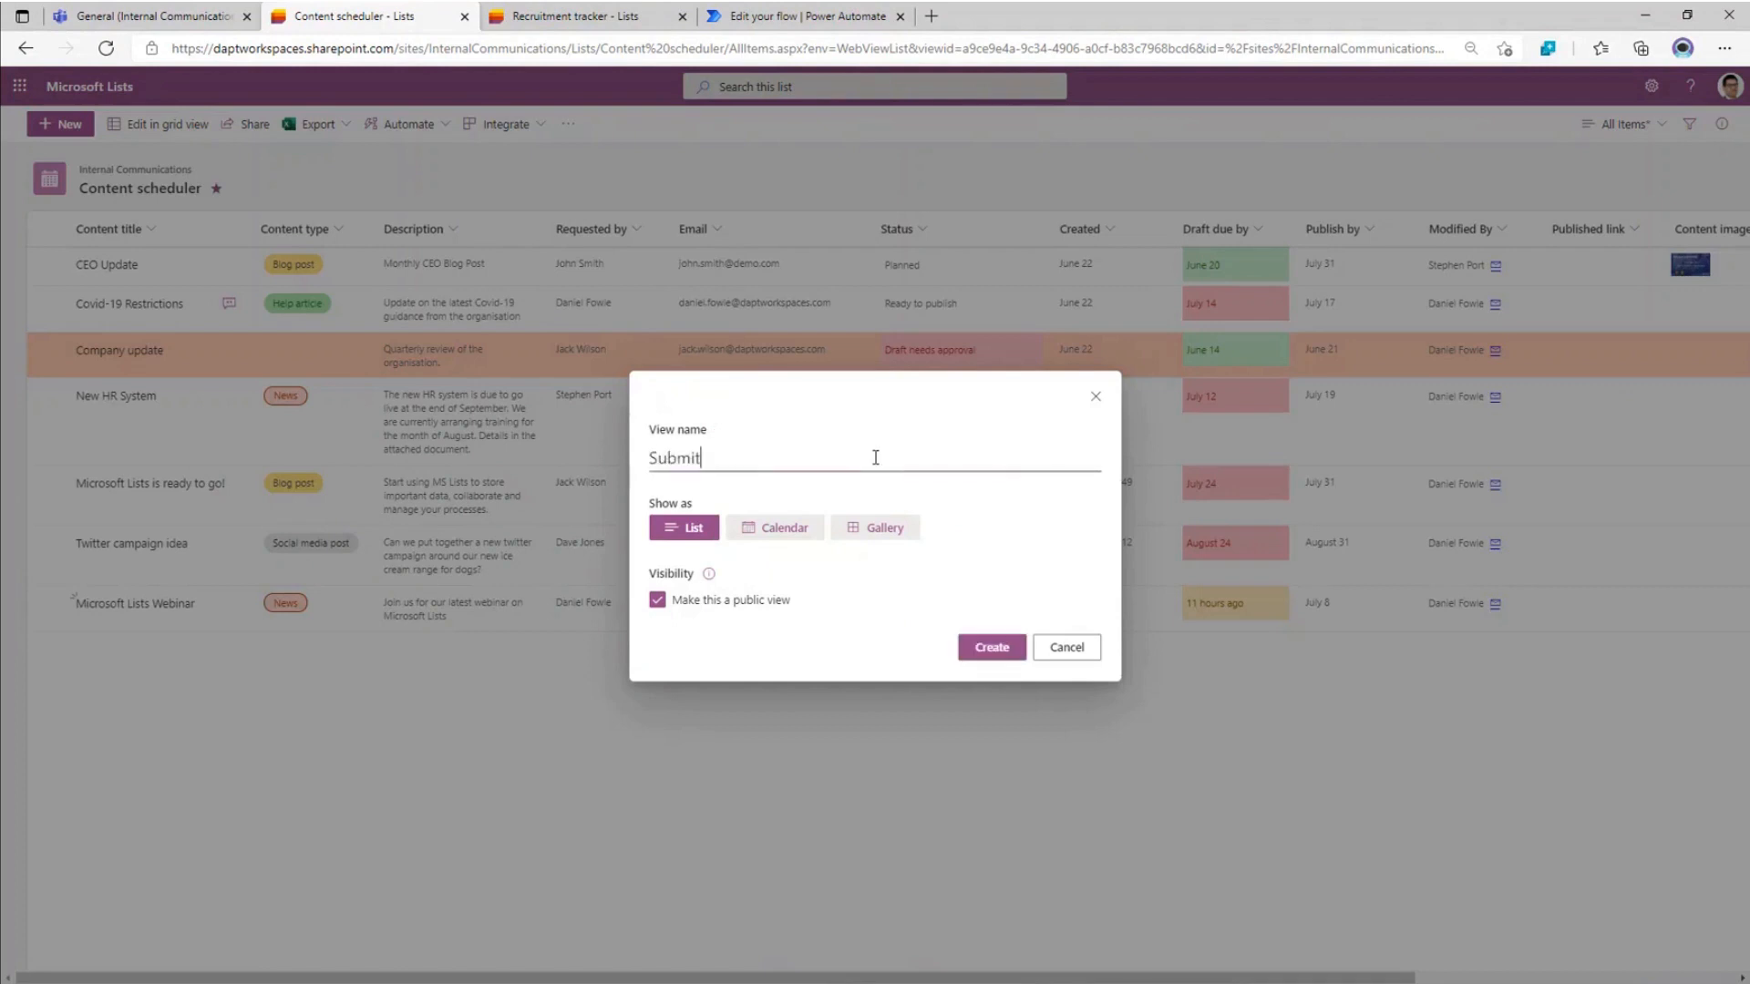
pyautogui.write('ted')
pyautogui.click(658, 603)
pyautogui.click(659, 603)
pyautogui.click(657, 606)
pyautogui.click(657, 601)
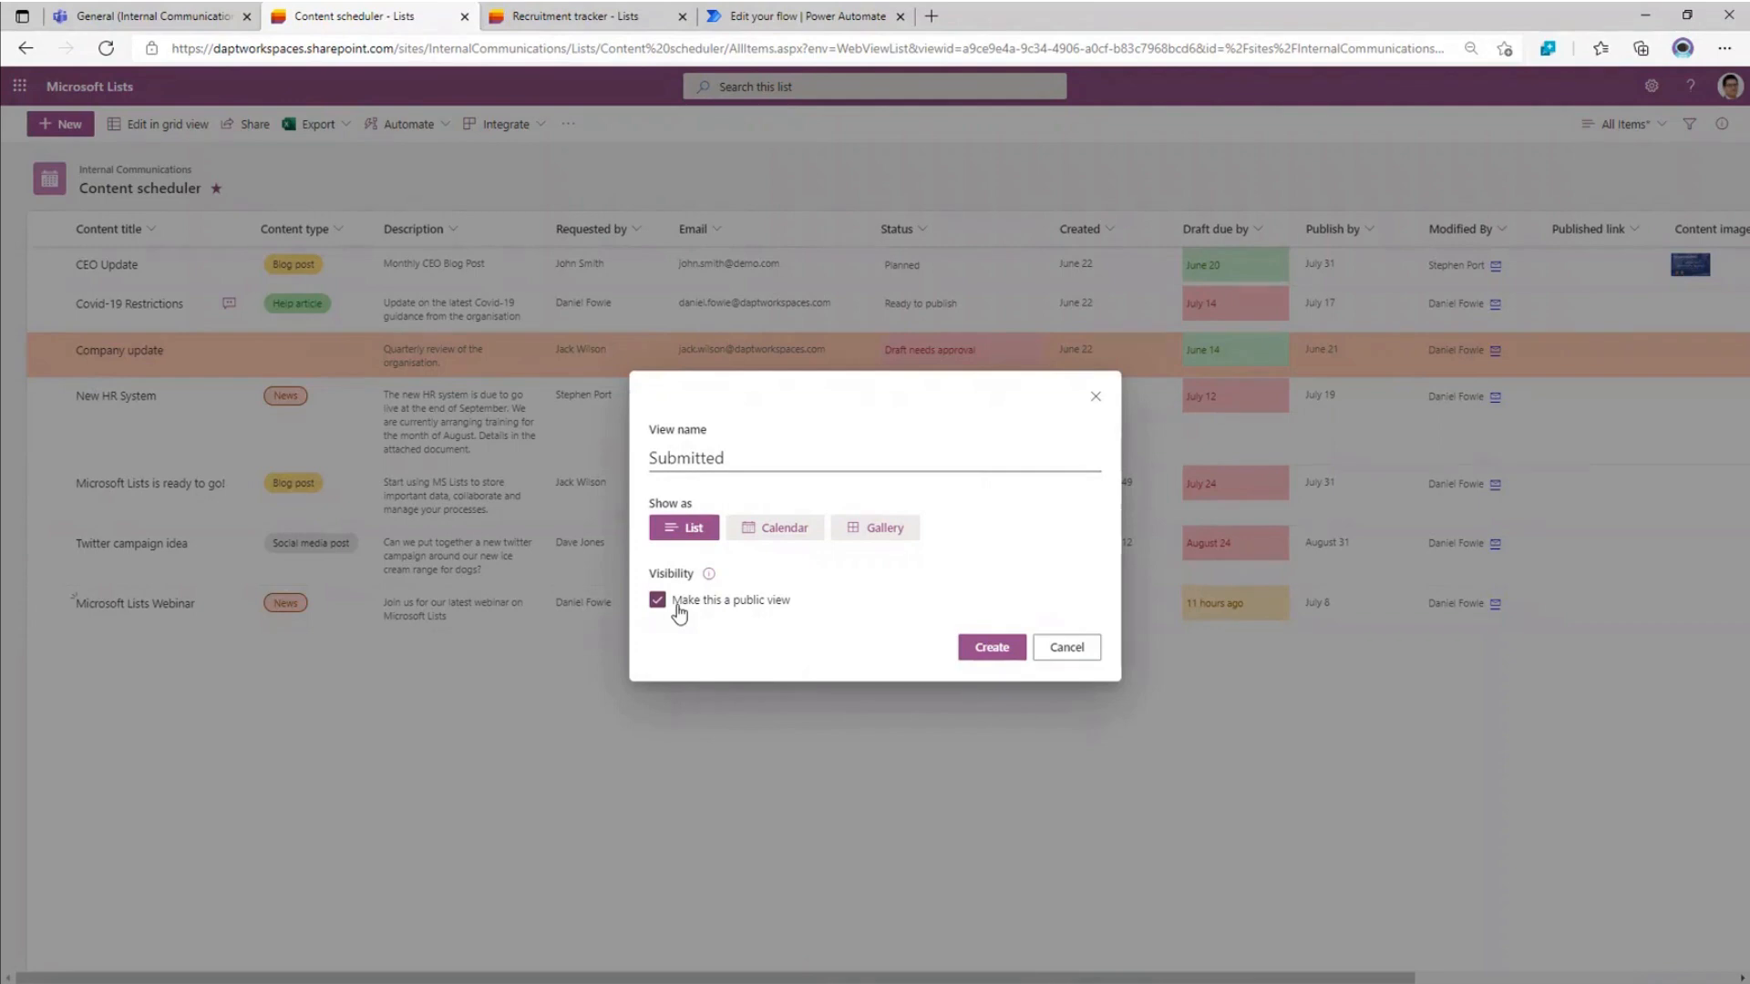
pyautogui.click(992, 649)
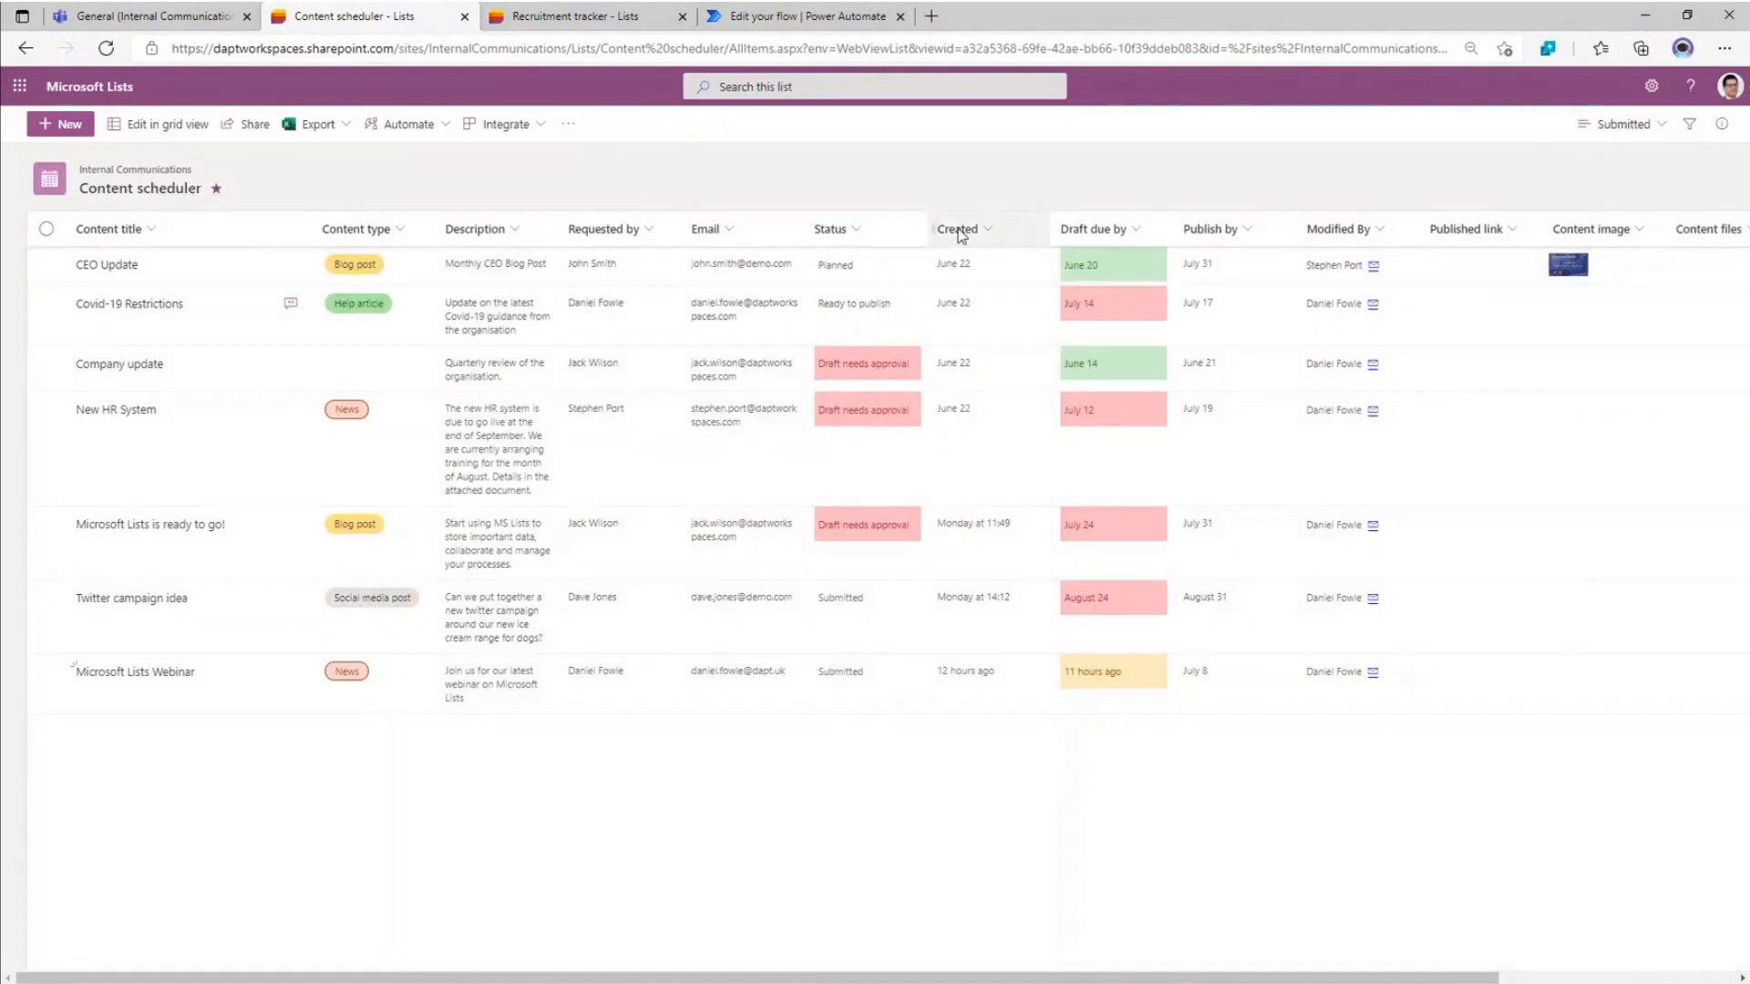
# - Filter the Submitted view to items whose Status is Submitted
pyautogui.click(854, 233)
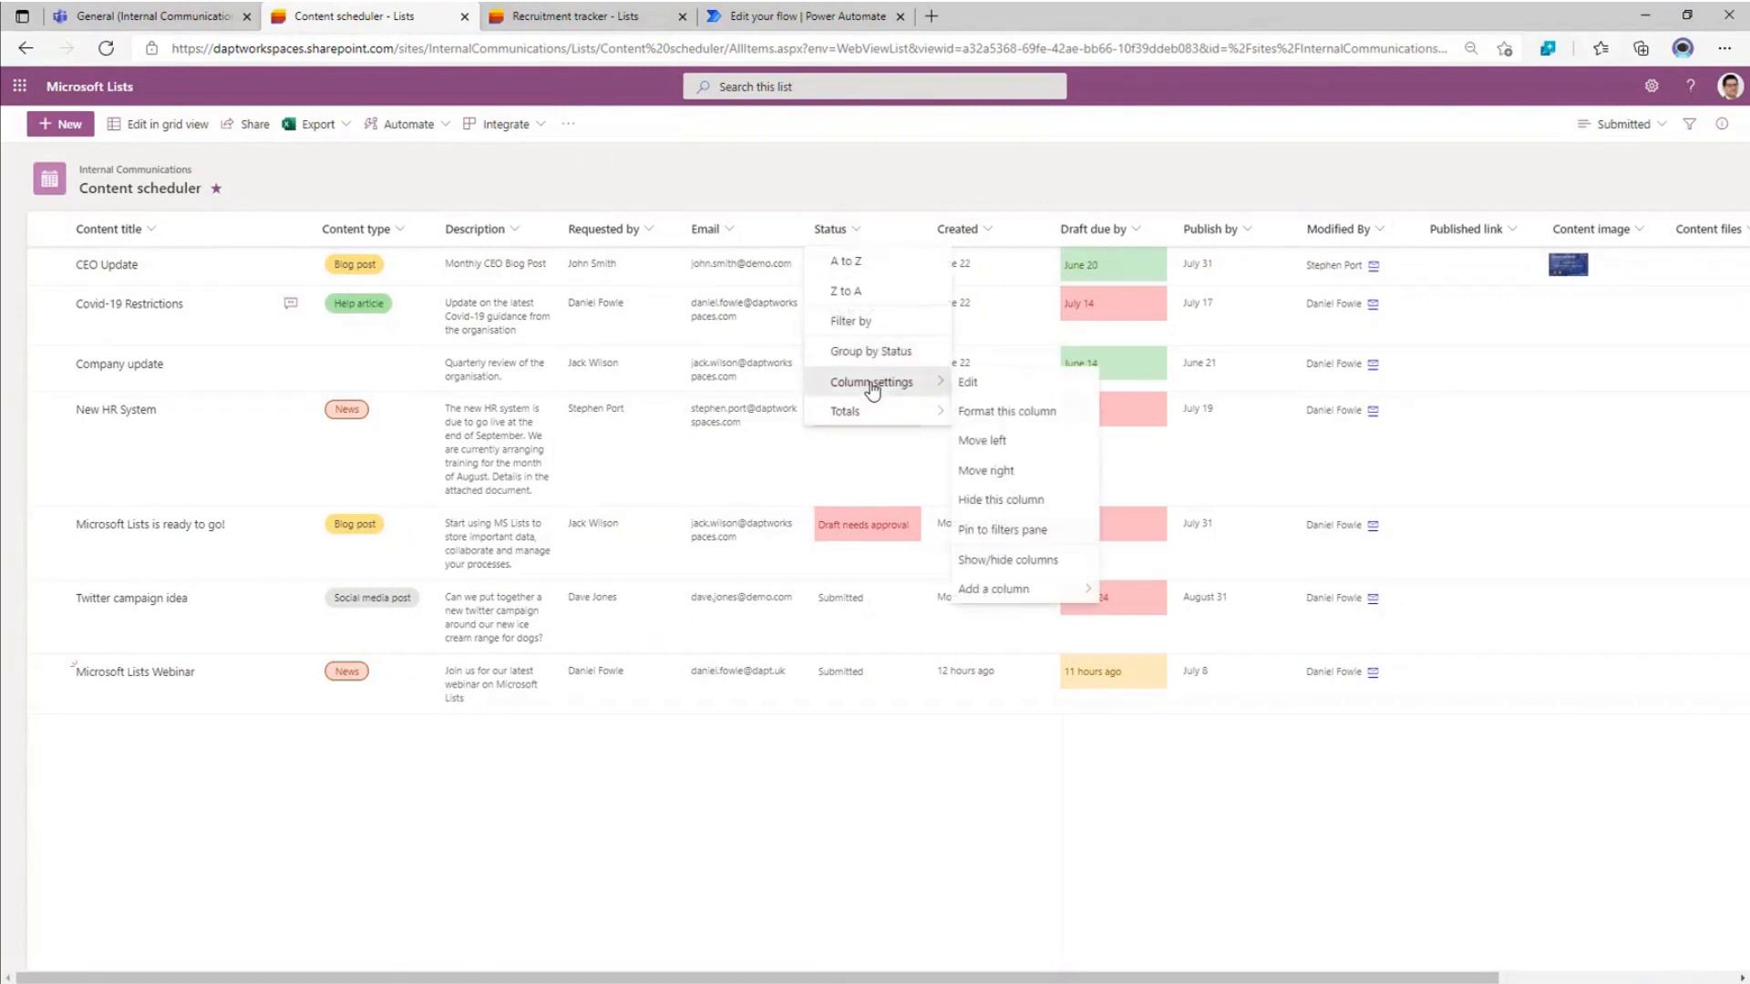
pyautogui.moveTo(873, 384)
pyautogui.click(853, 321)
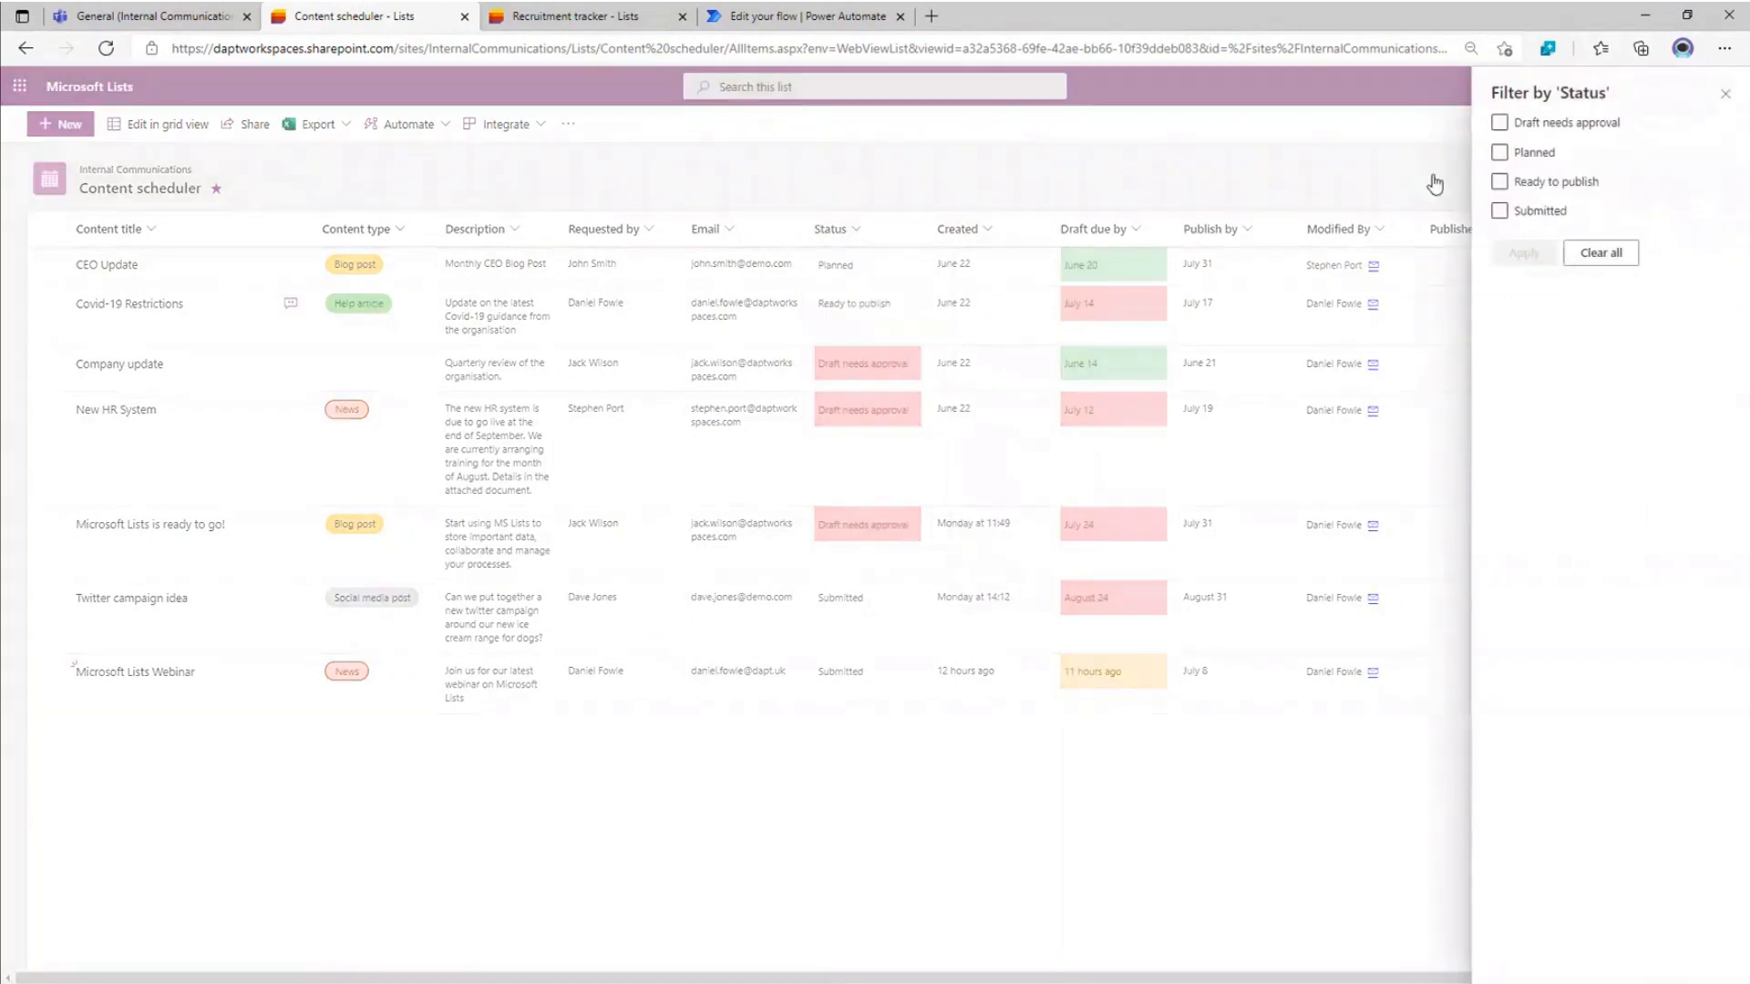
pyautogui.click(1500, 210)
pyautogui.click(1531, 254)
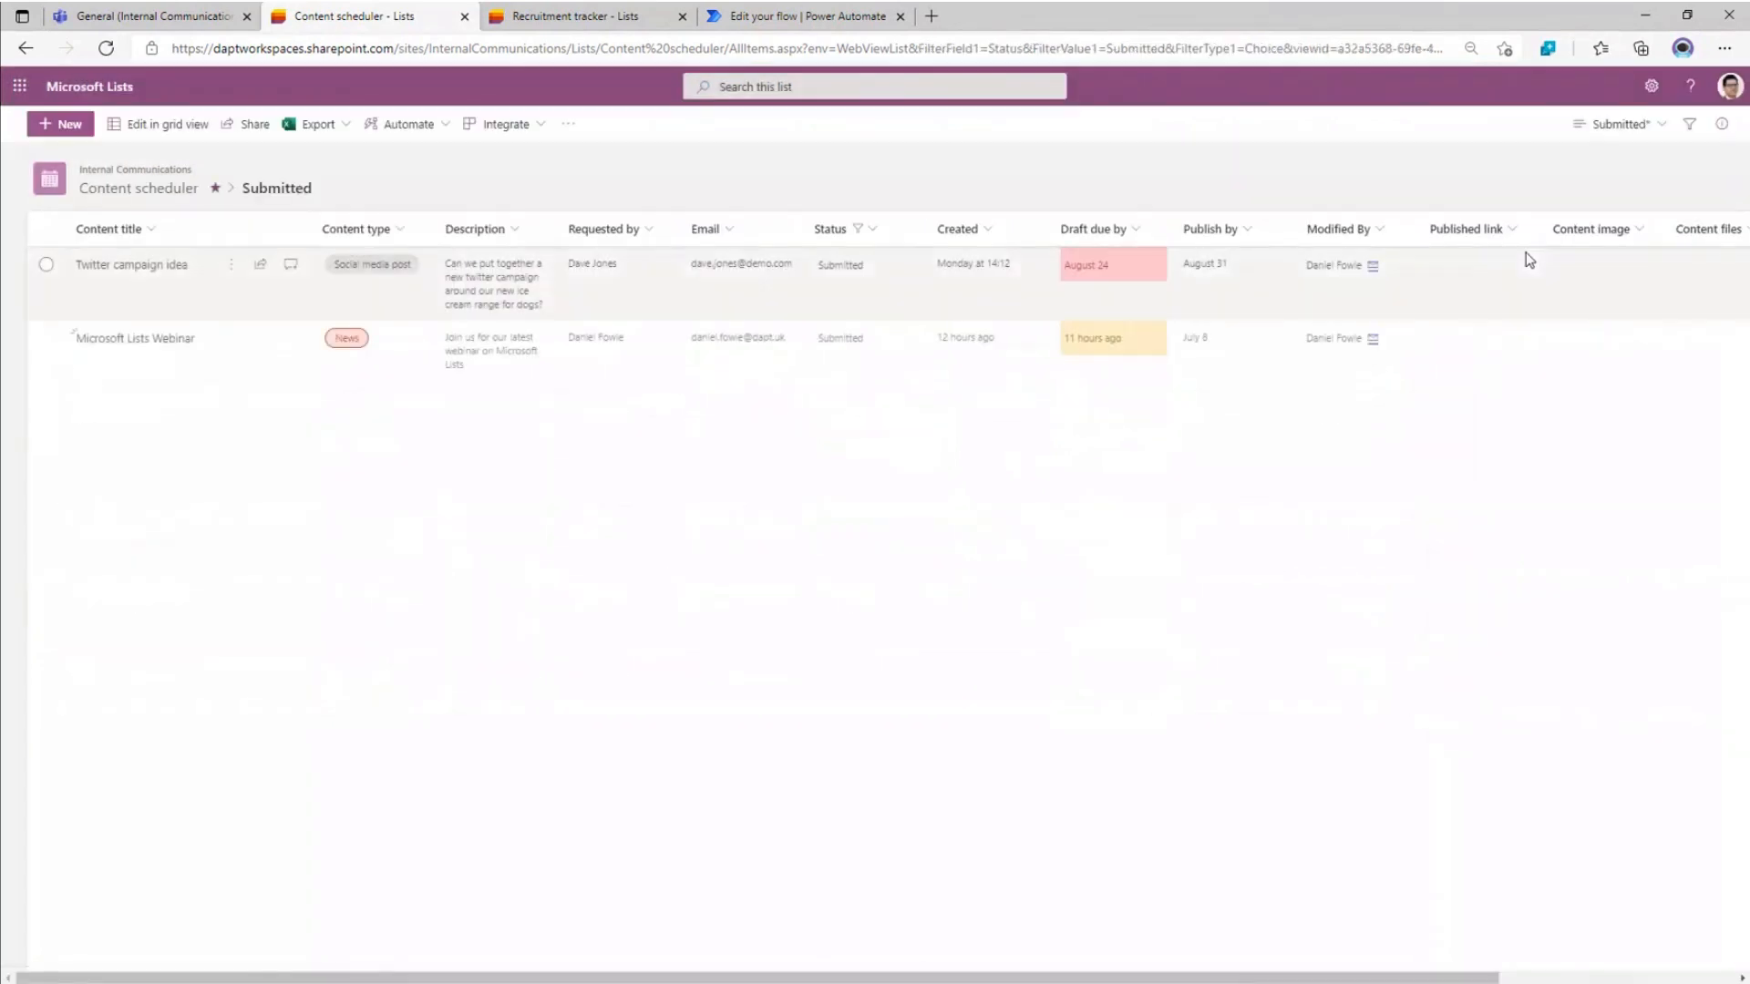
# - Reload the Submitted view to check its items, then switch back to the All Items view
pyautogui.click(1654, 130)
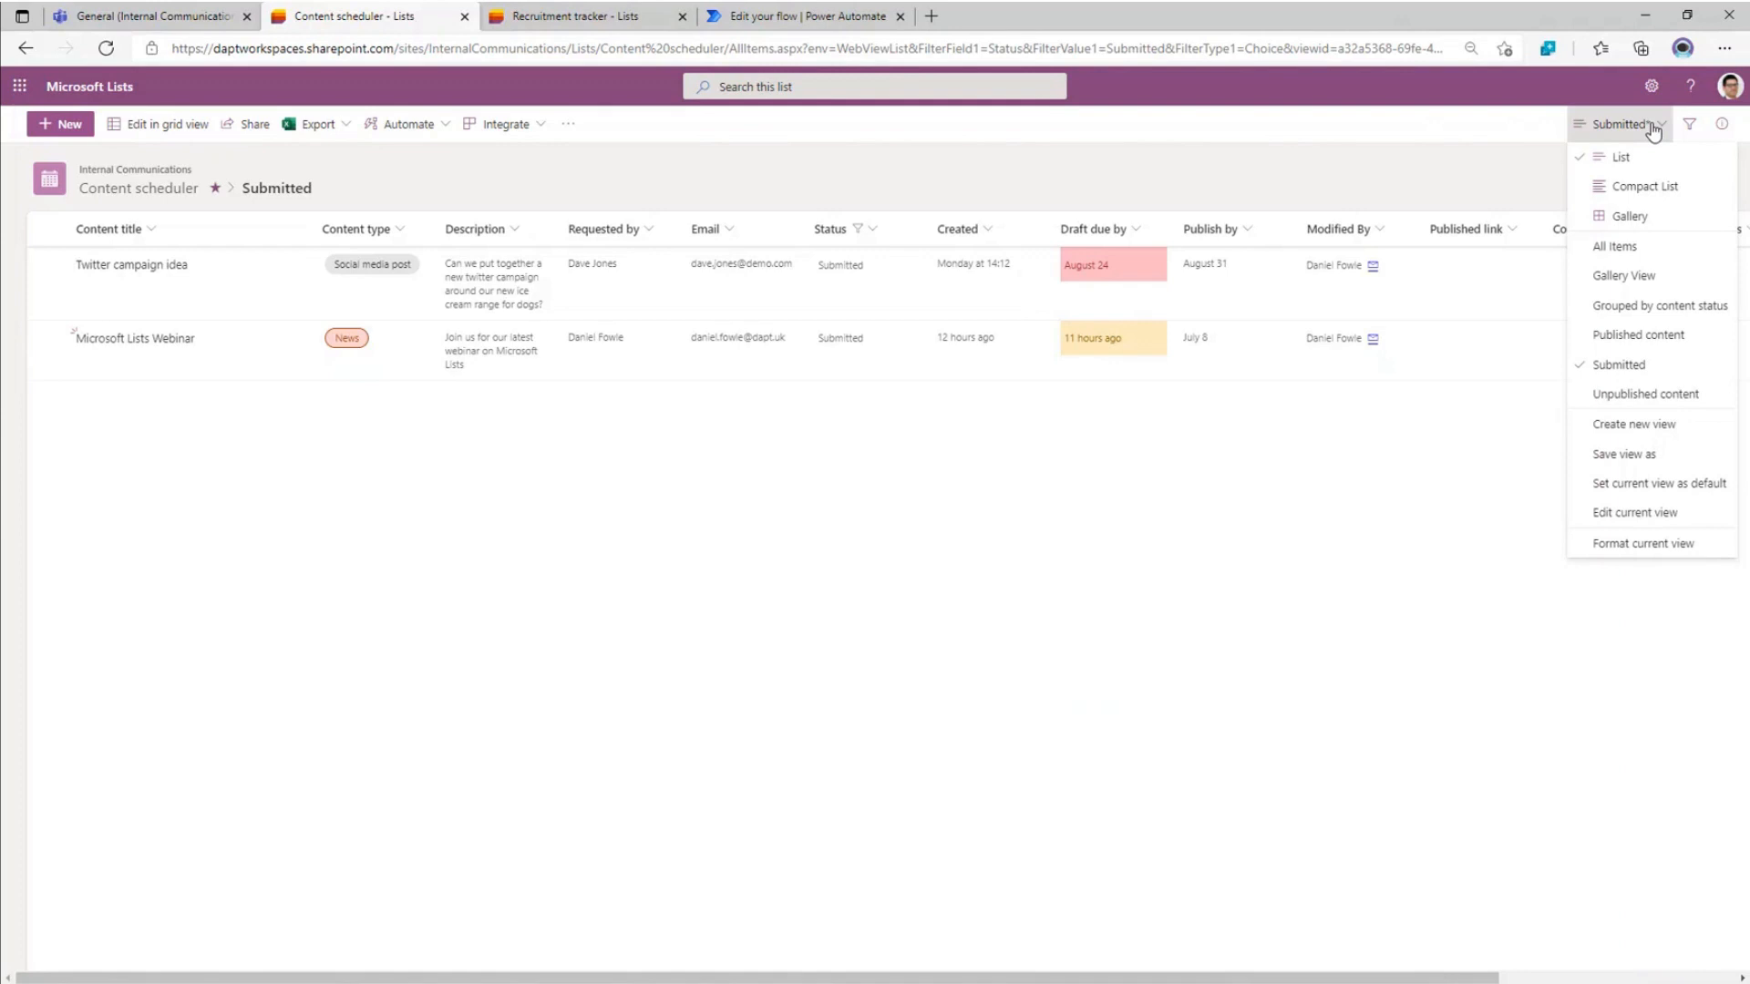
pyautogui.click(1609, 364)
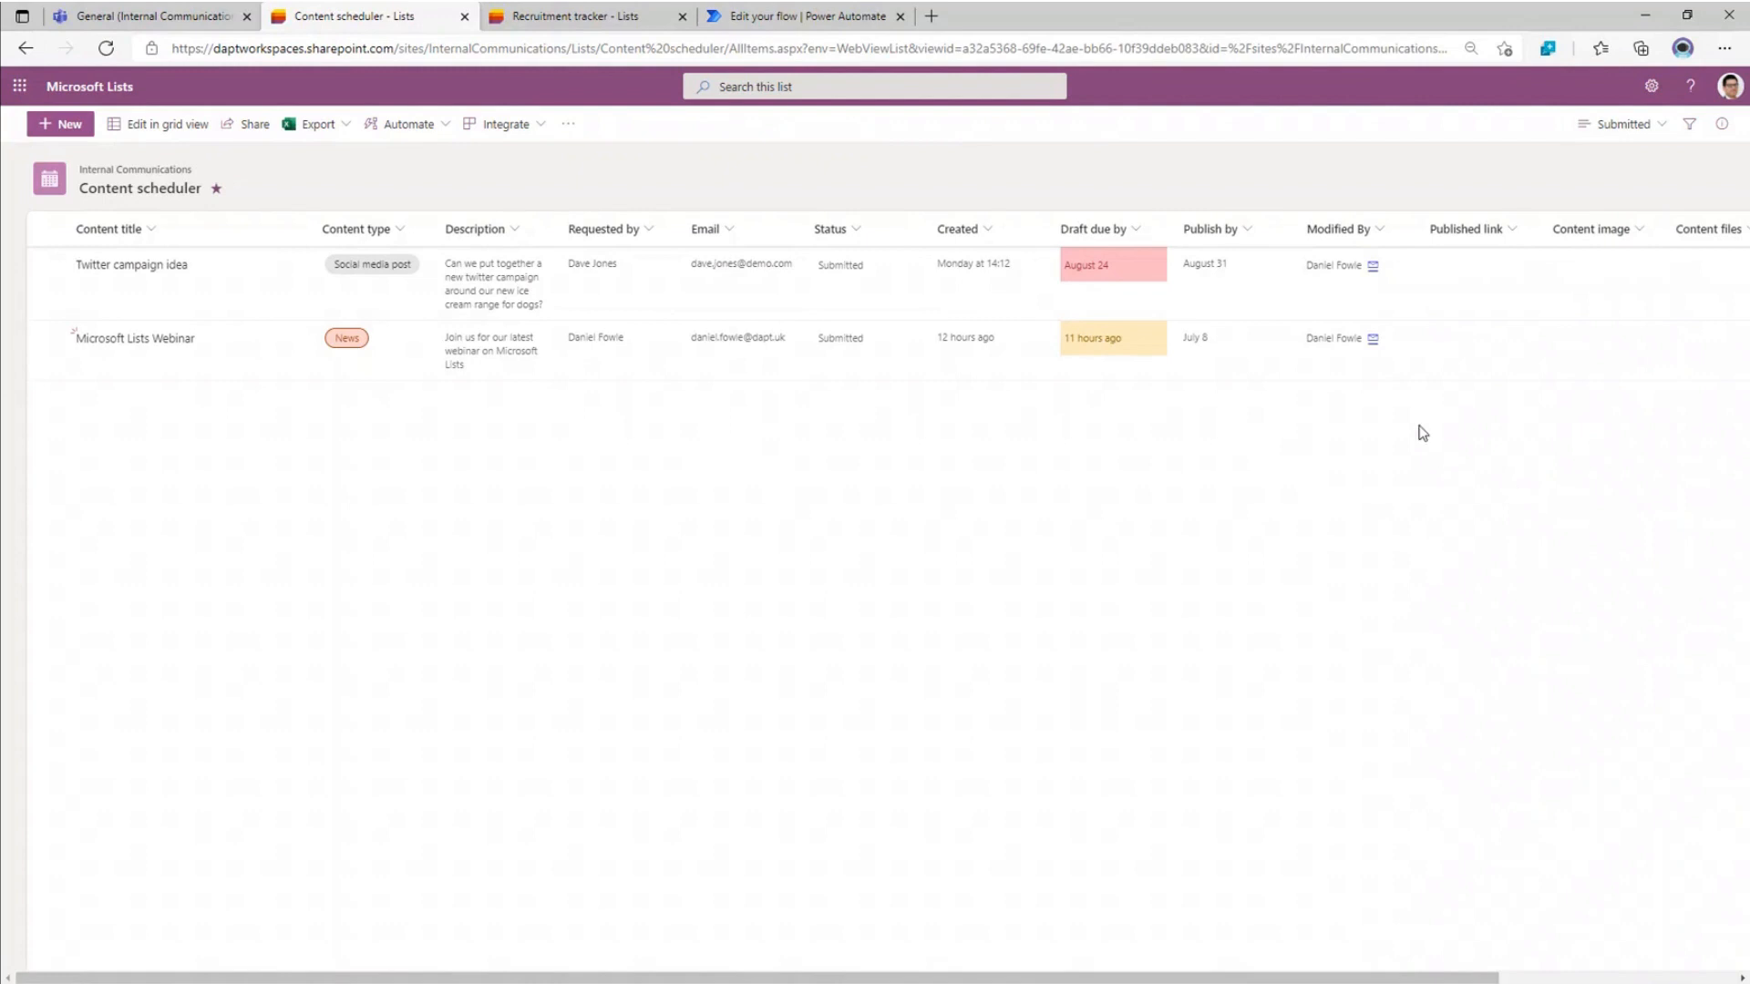
pyautogui.click(1640, 128)
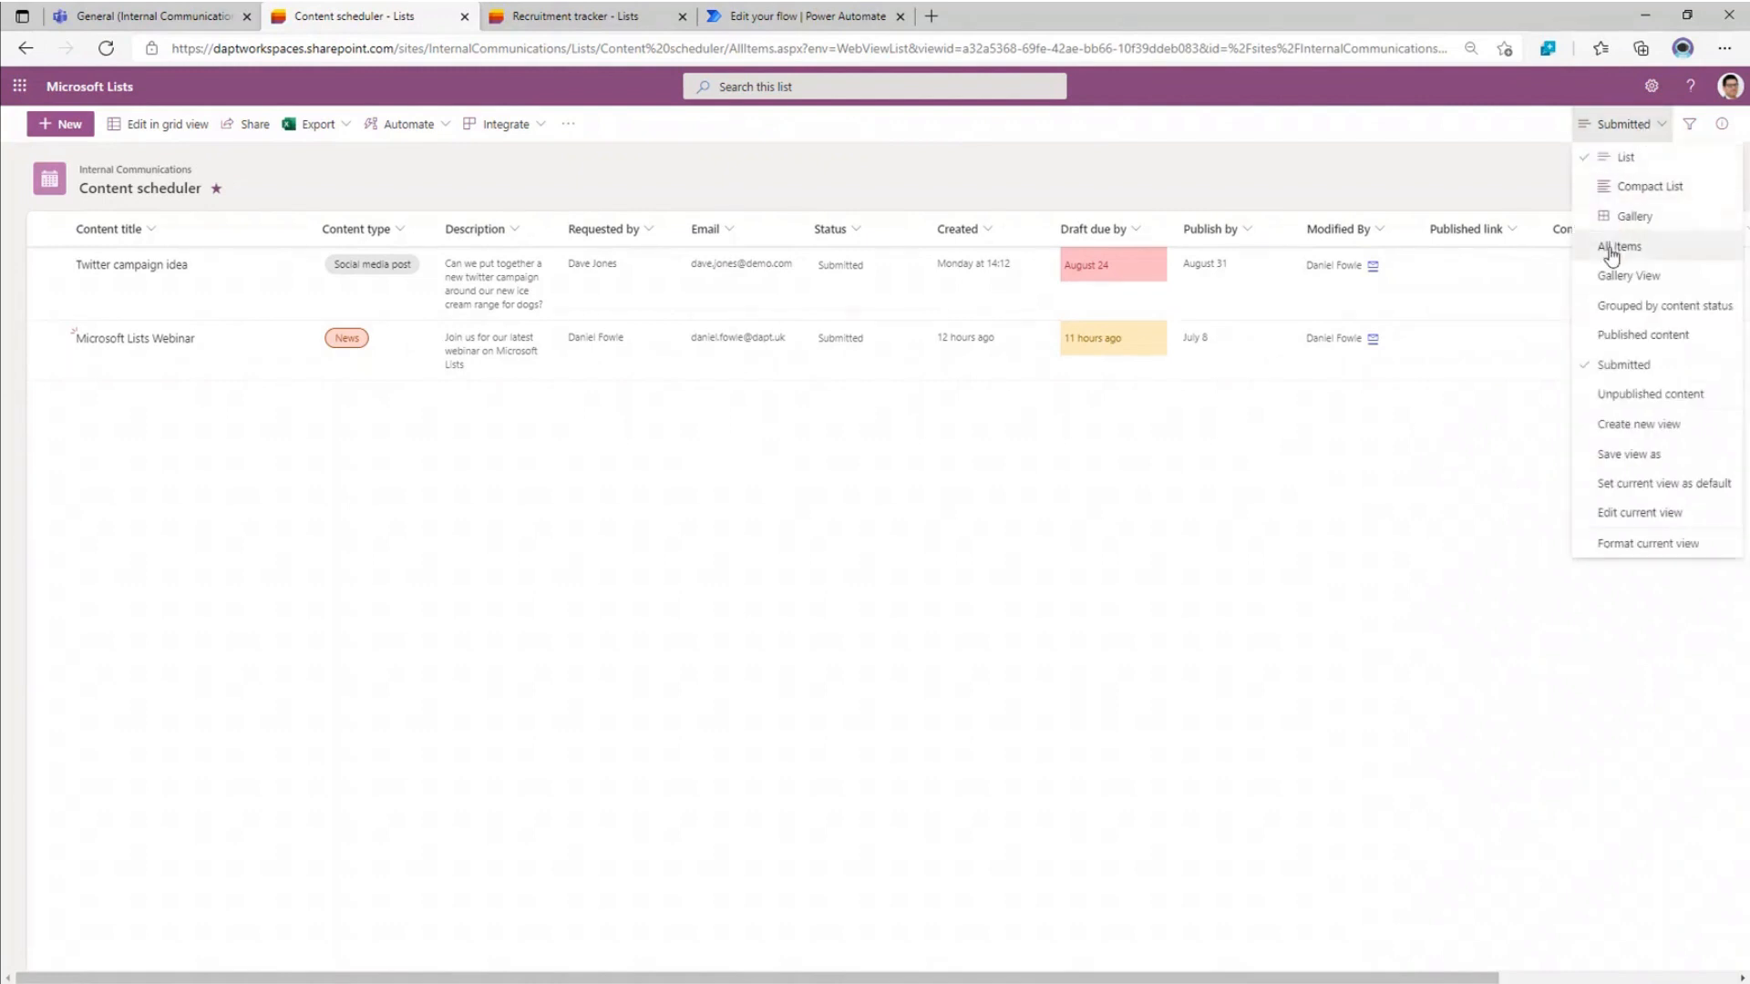
pyautogui.click(1619, 247)
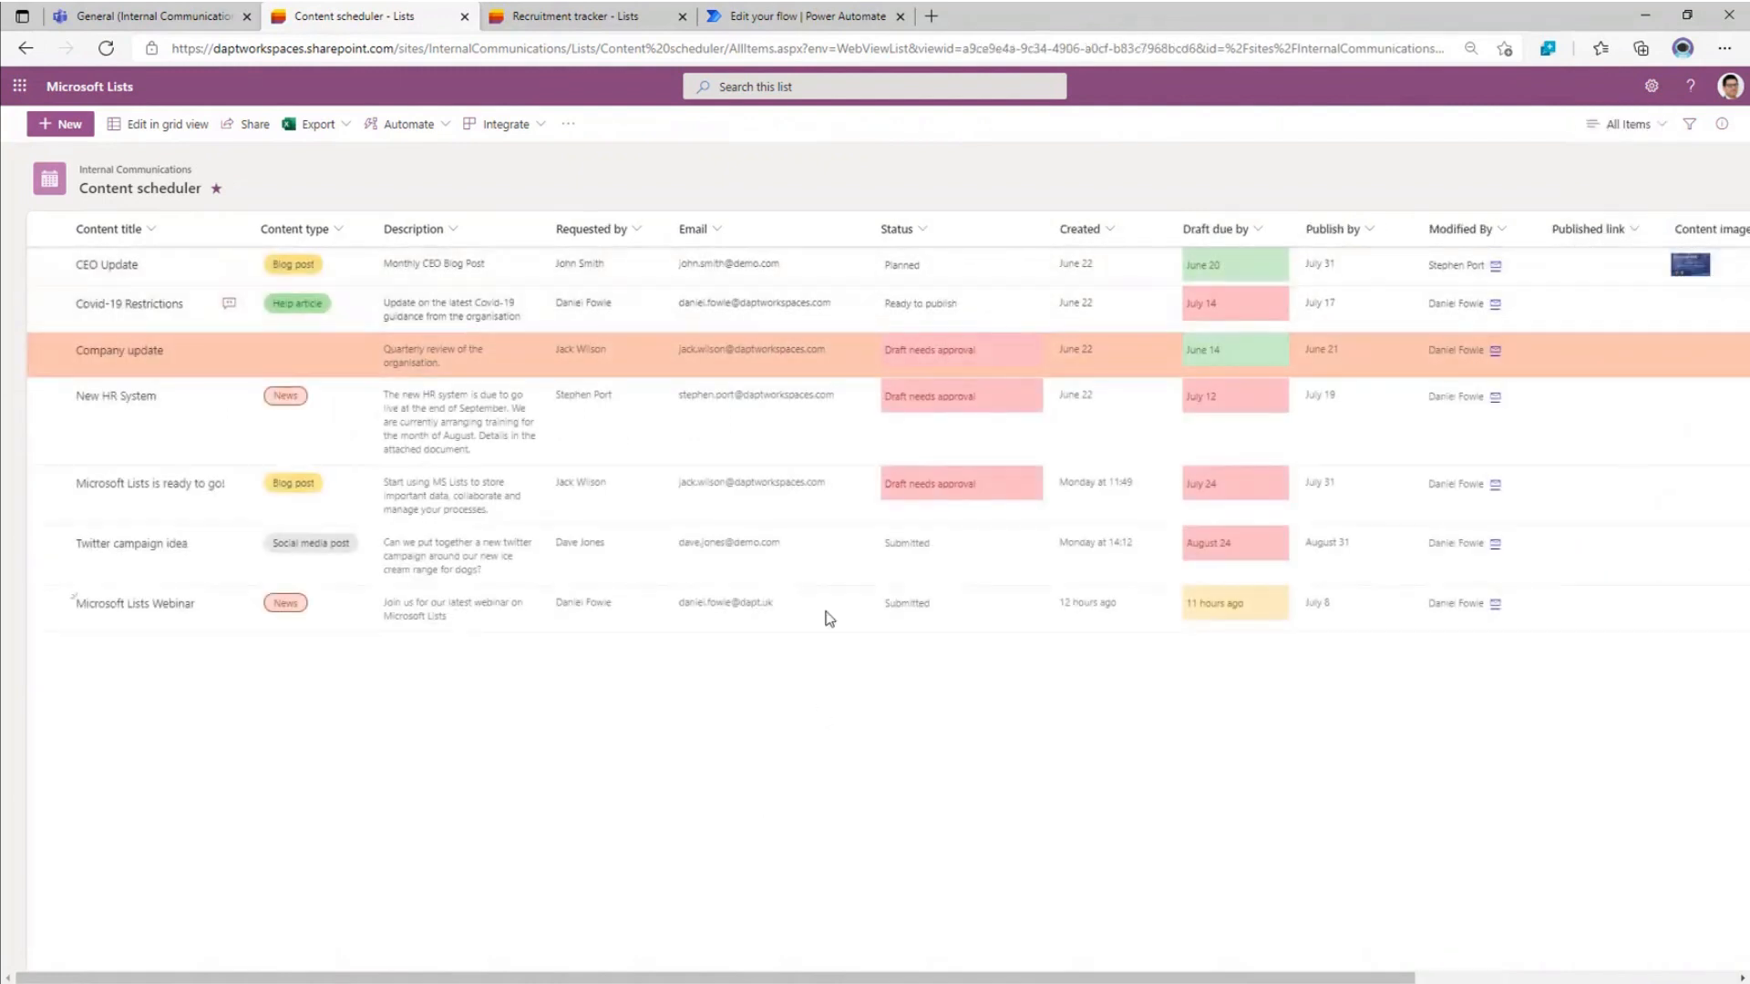
# - Filter the All Items view to items whose Status is Ready to publish
pyautogui.click(927, 228)
pyautogui.click(945, 330)
pyautogui.click(1500, 181)
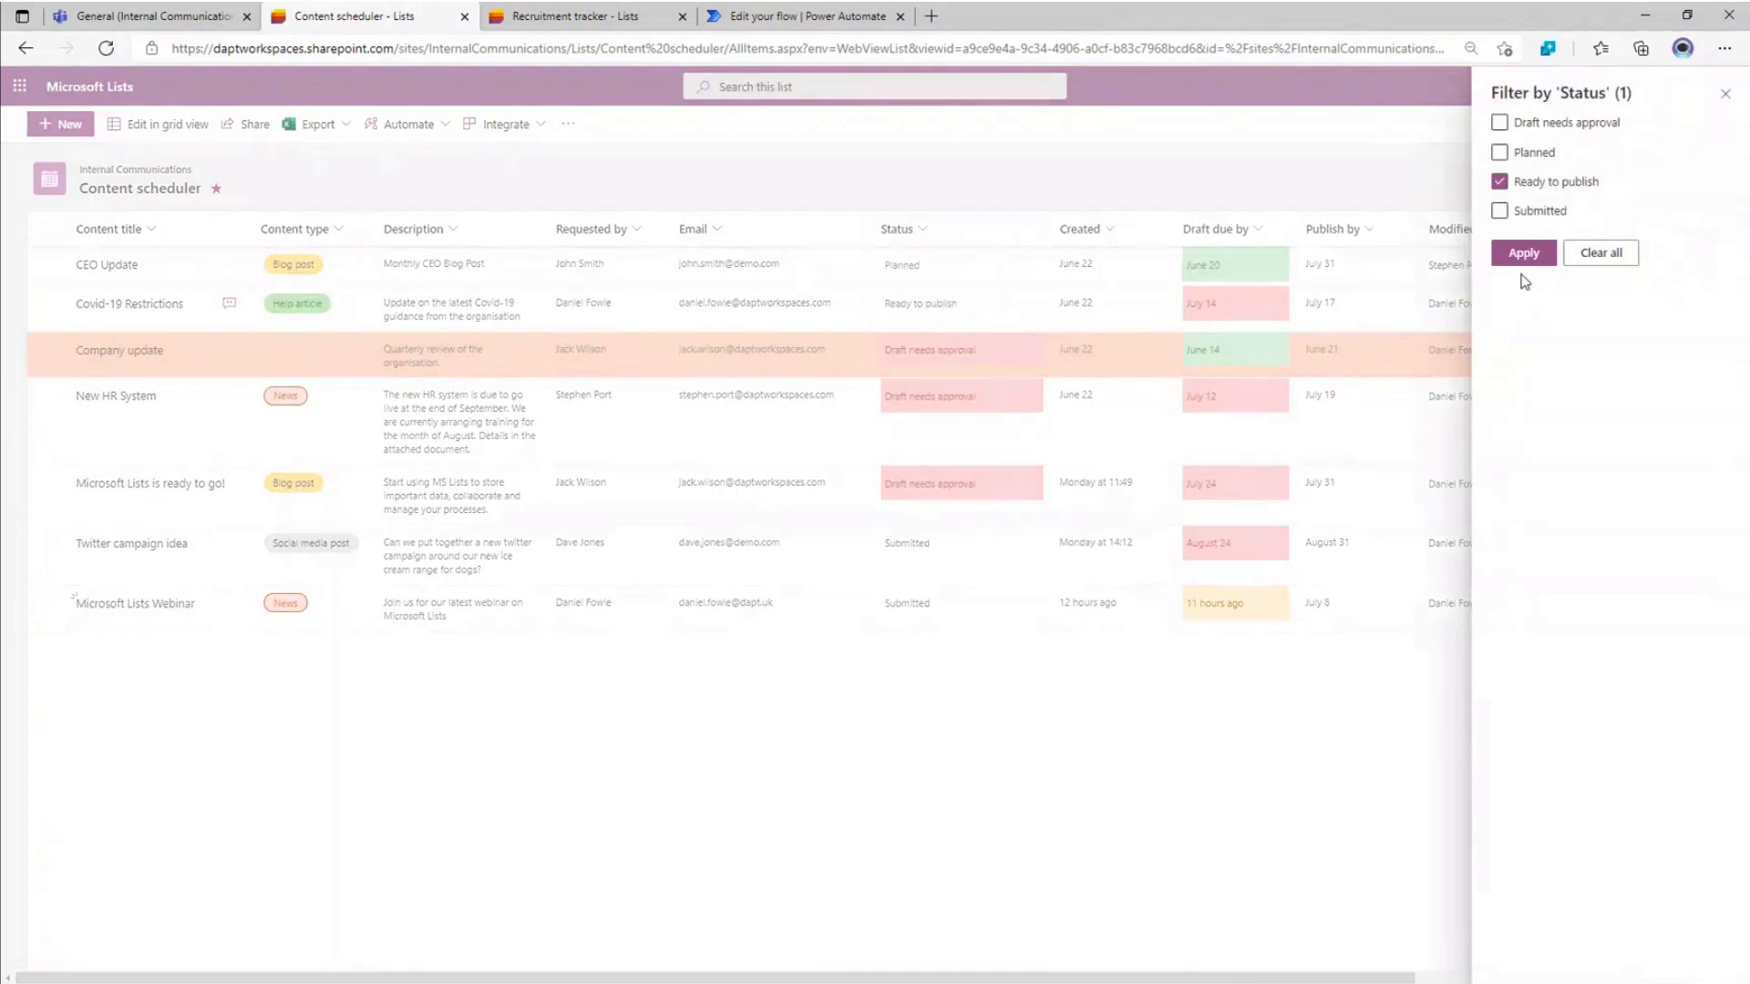
pyautogui.click(1515, 256)
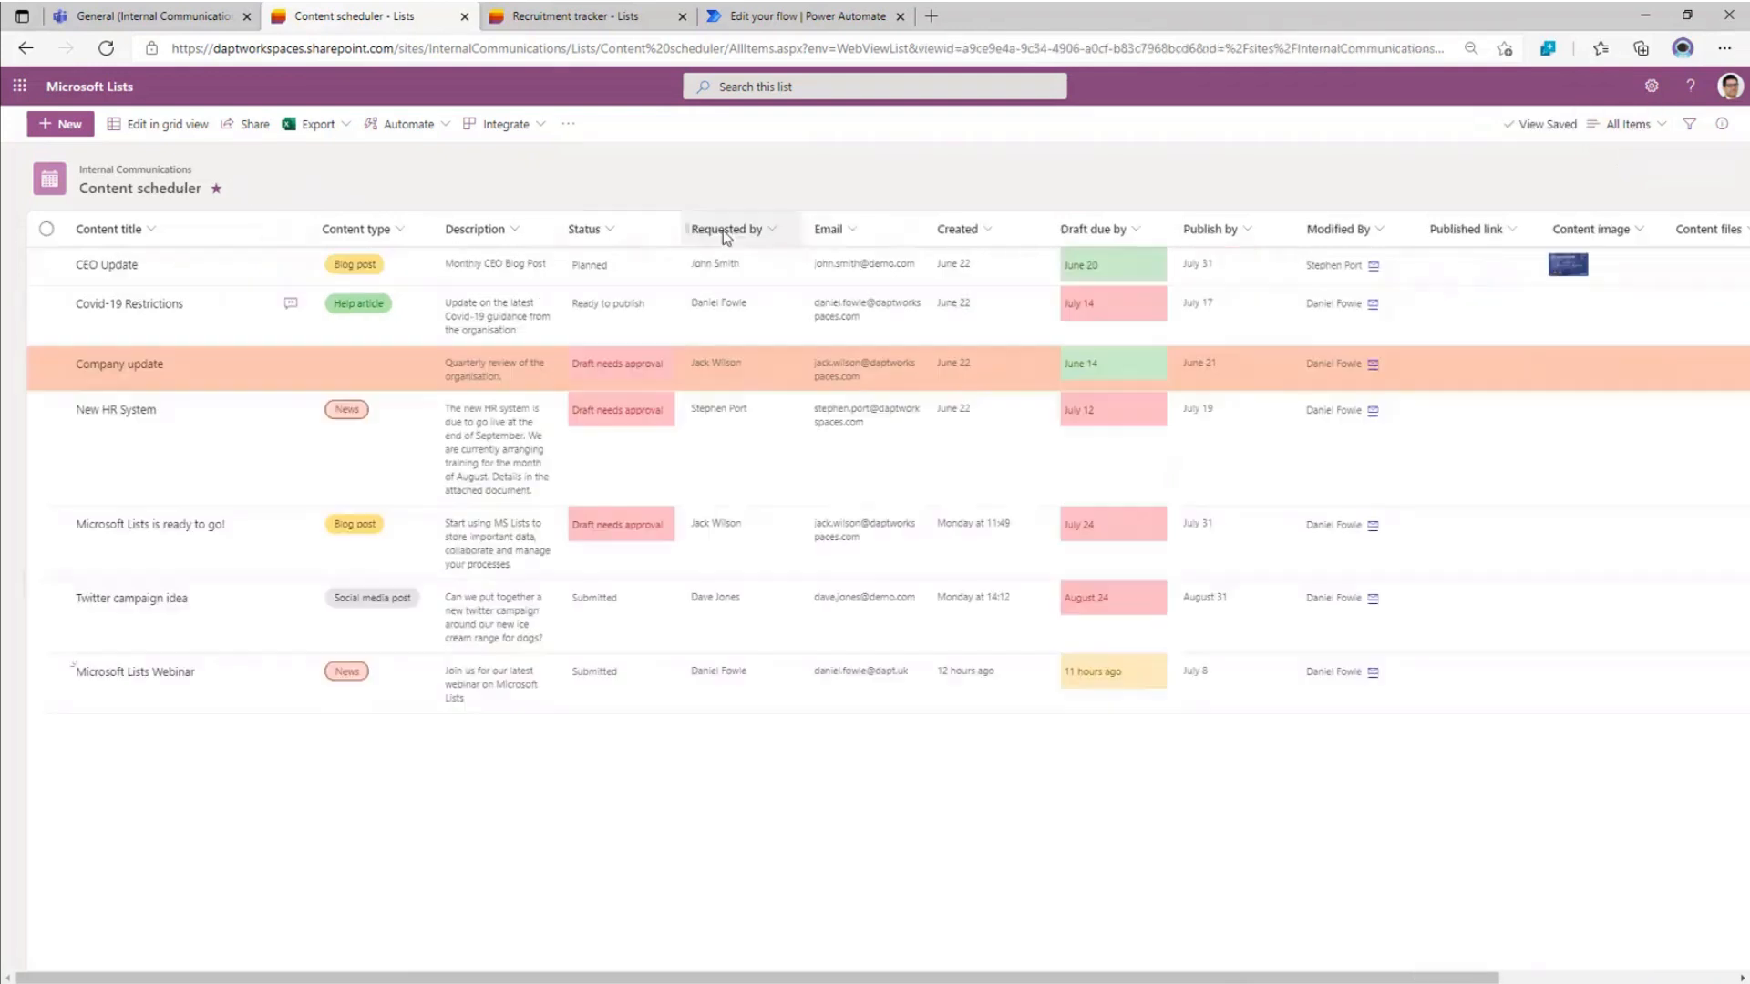
# - Move the Requested by column between the Email and Created columns in the All Items view
pyautogui.moveTo(723, 227); pyautogui.dragTo(944, 239)
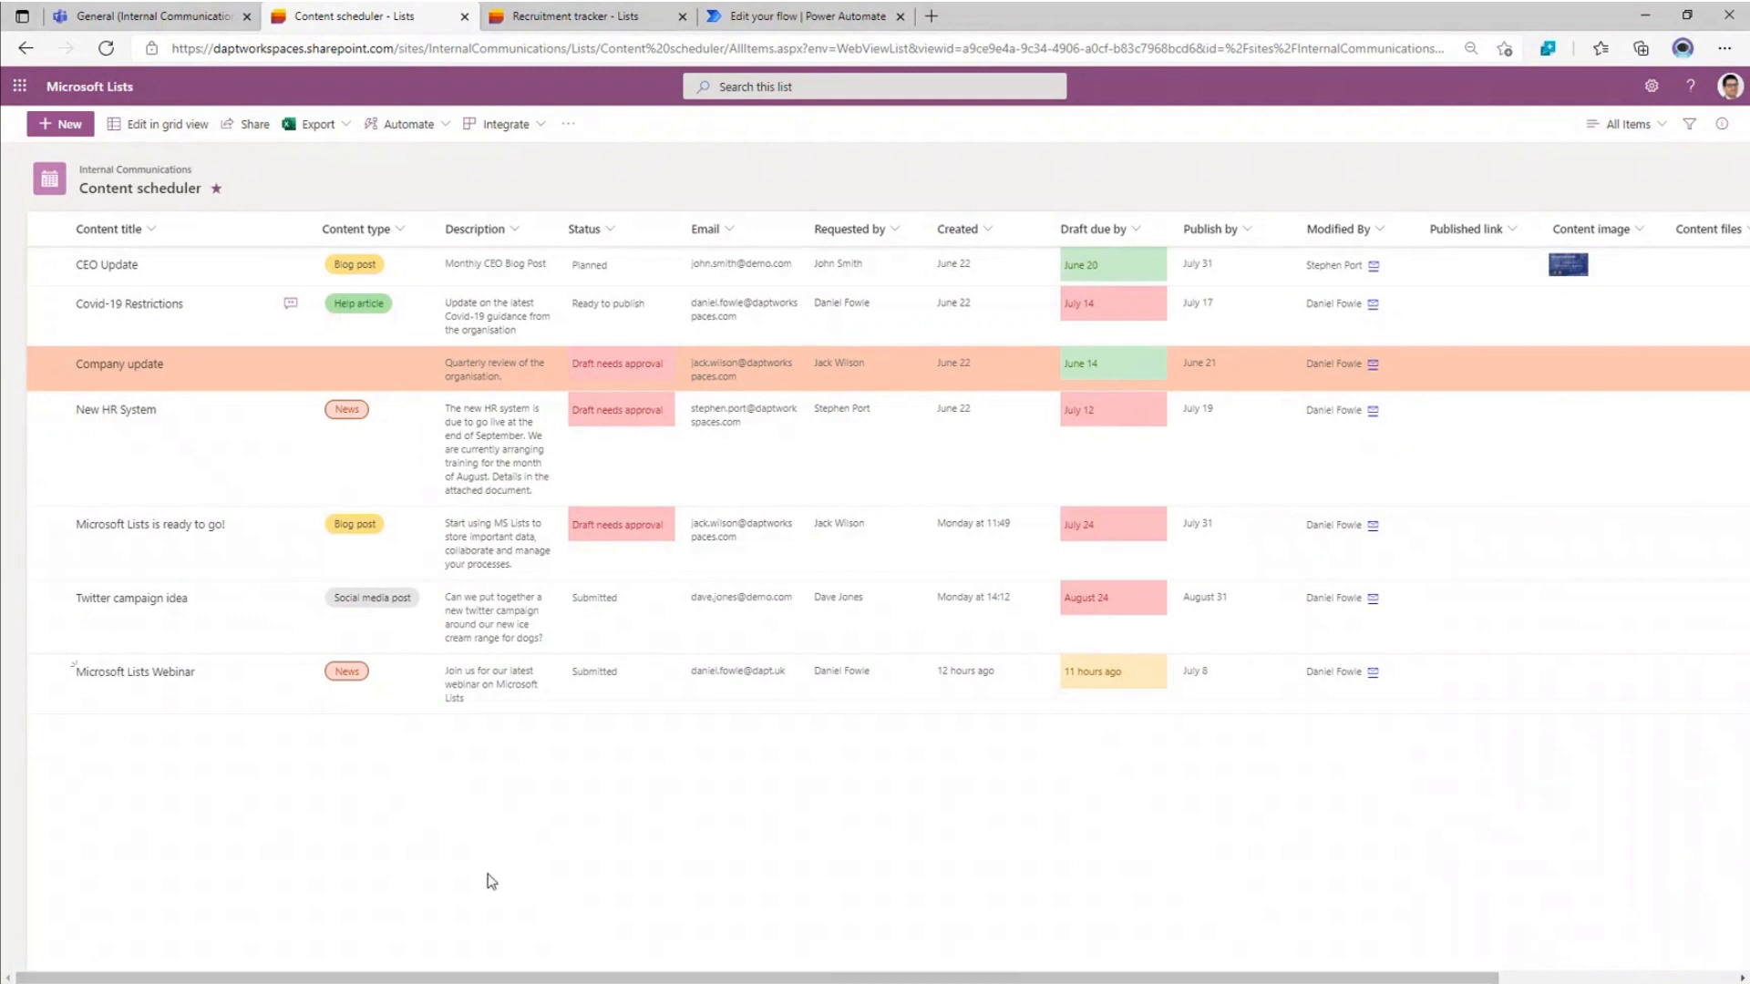
# - Look through the list's automation and integration options, view the Power Automate flow templates, and close them without creating a flow
pyautogui.click(441, 136)
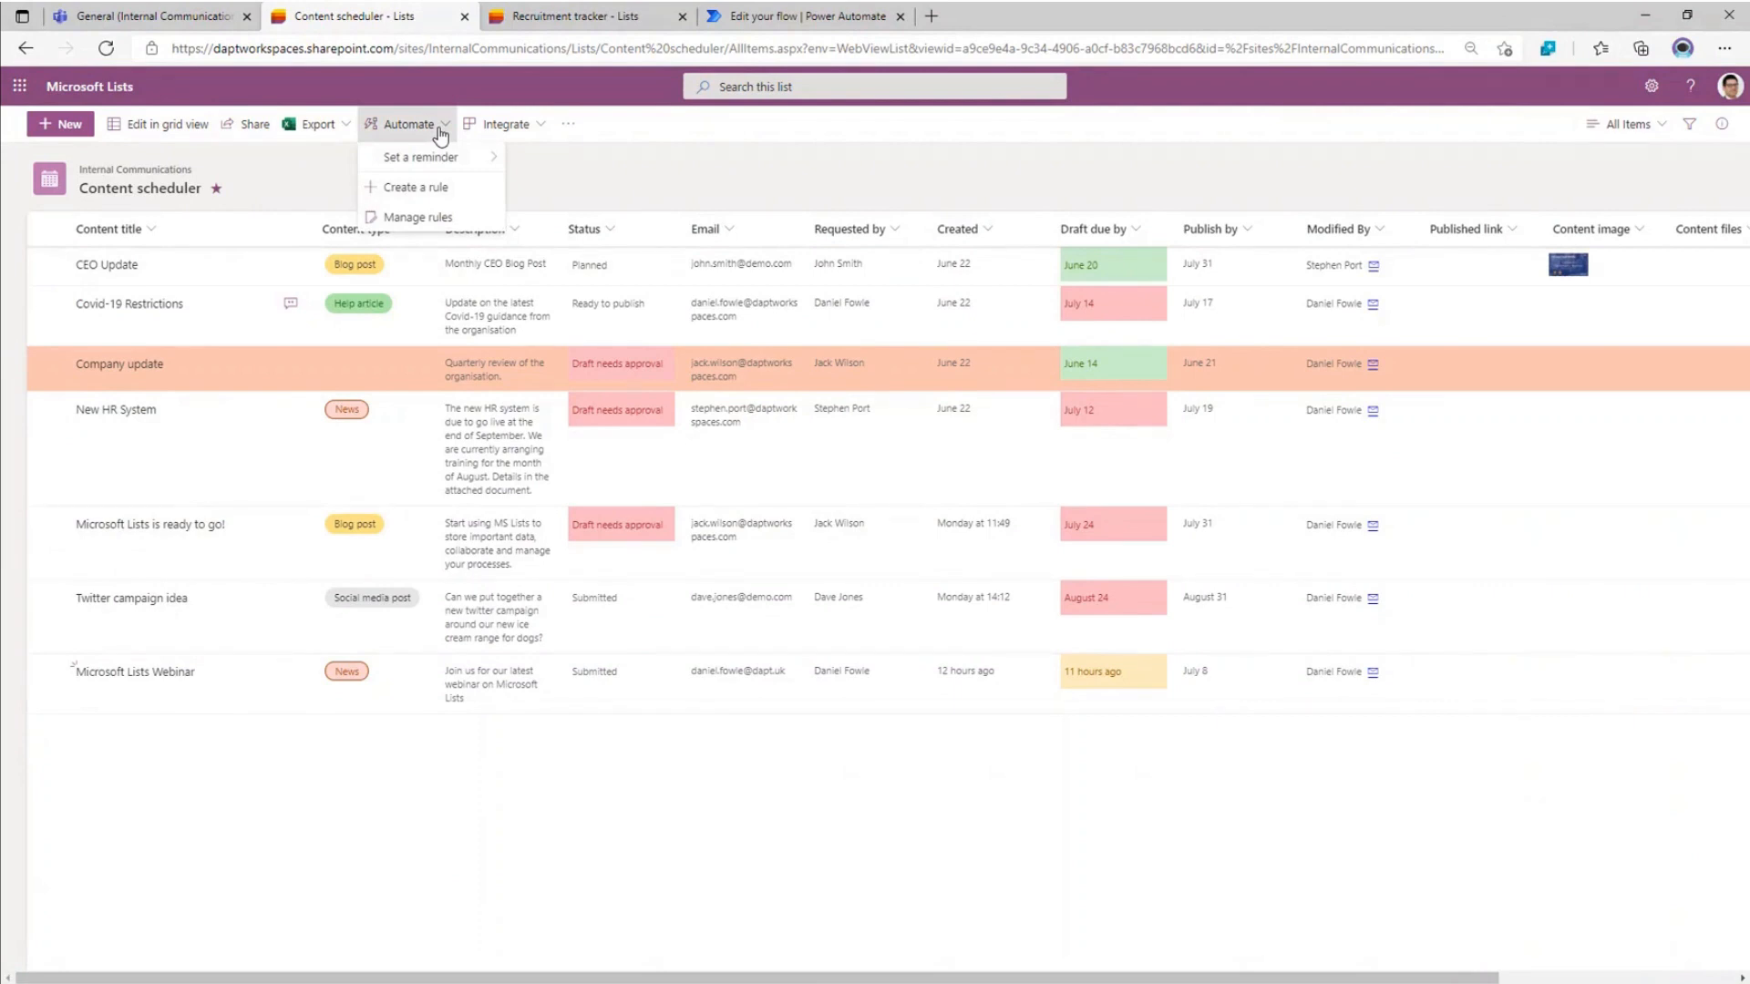
pyautogui.click(505, 125)
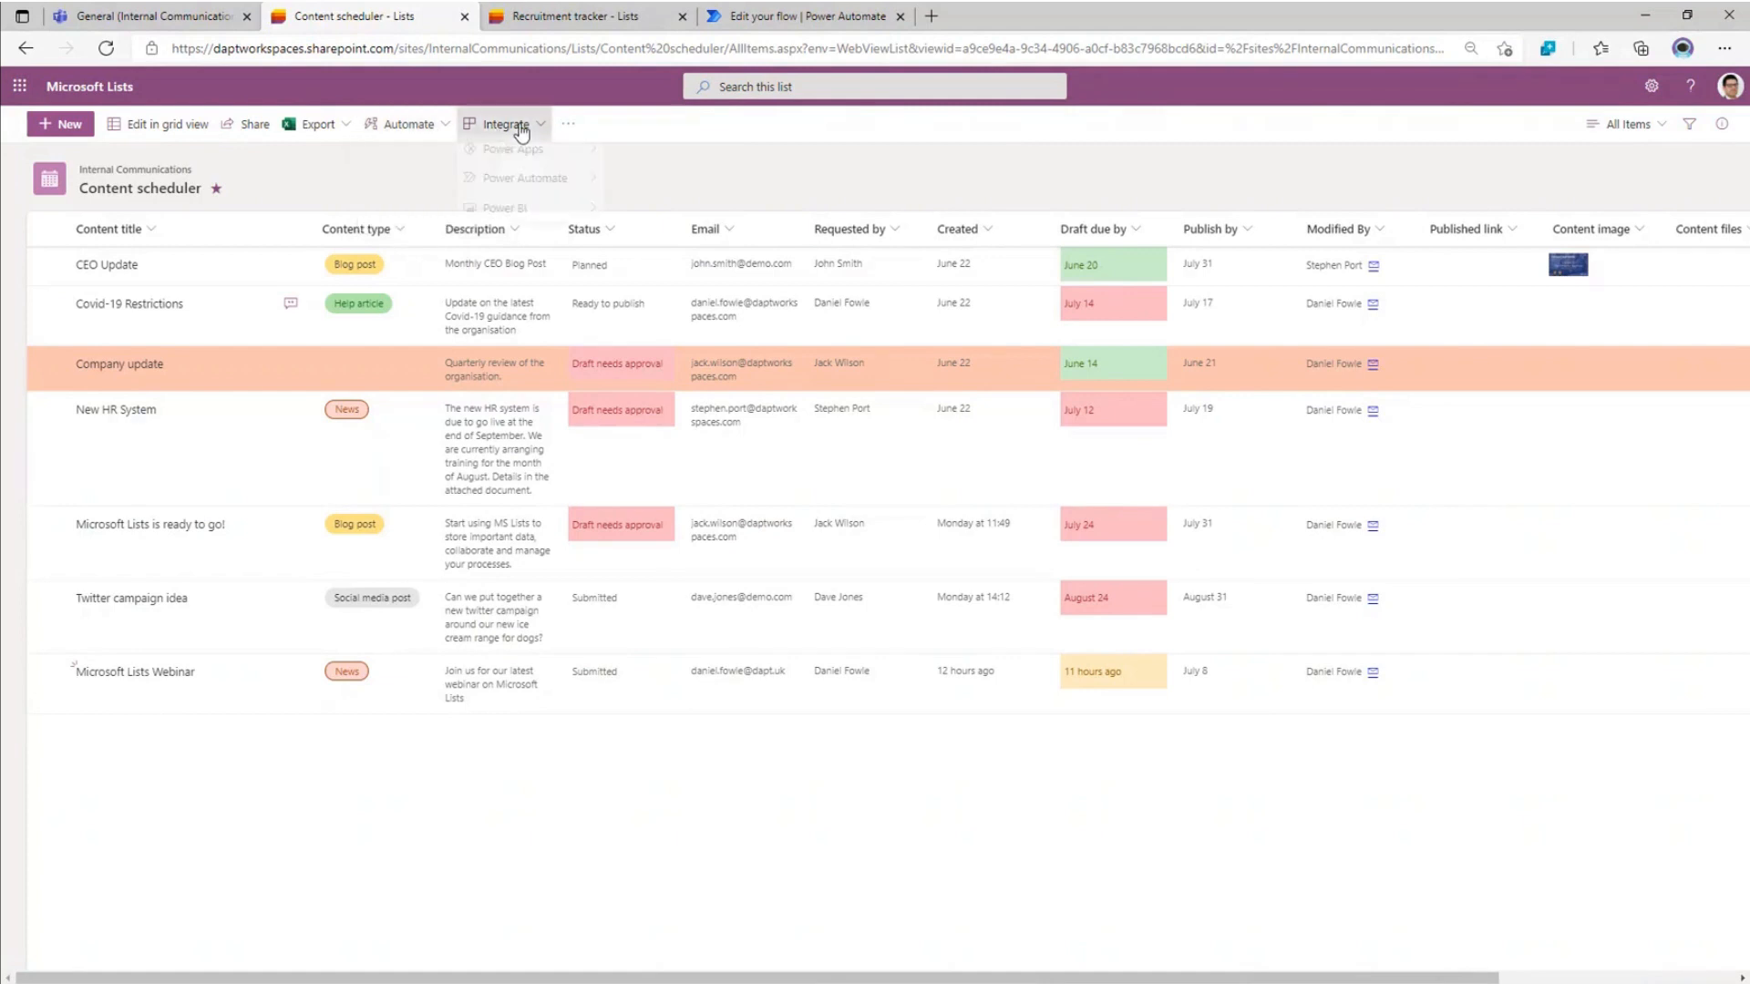
pyautogui.moveTo(511, 164)
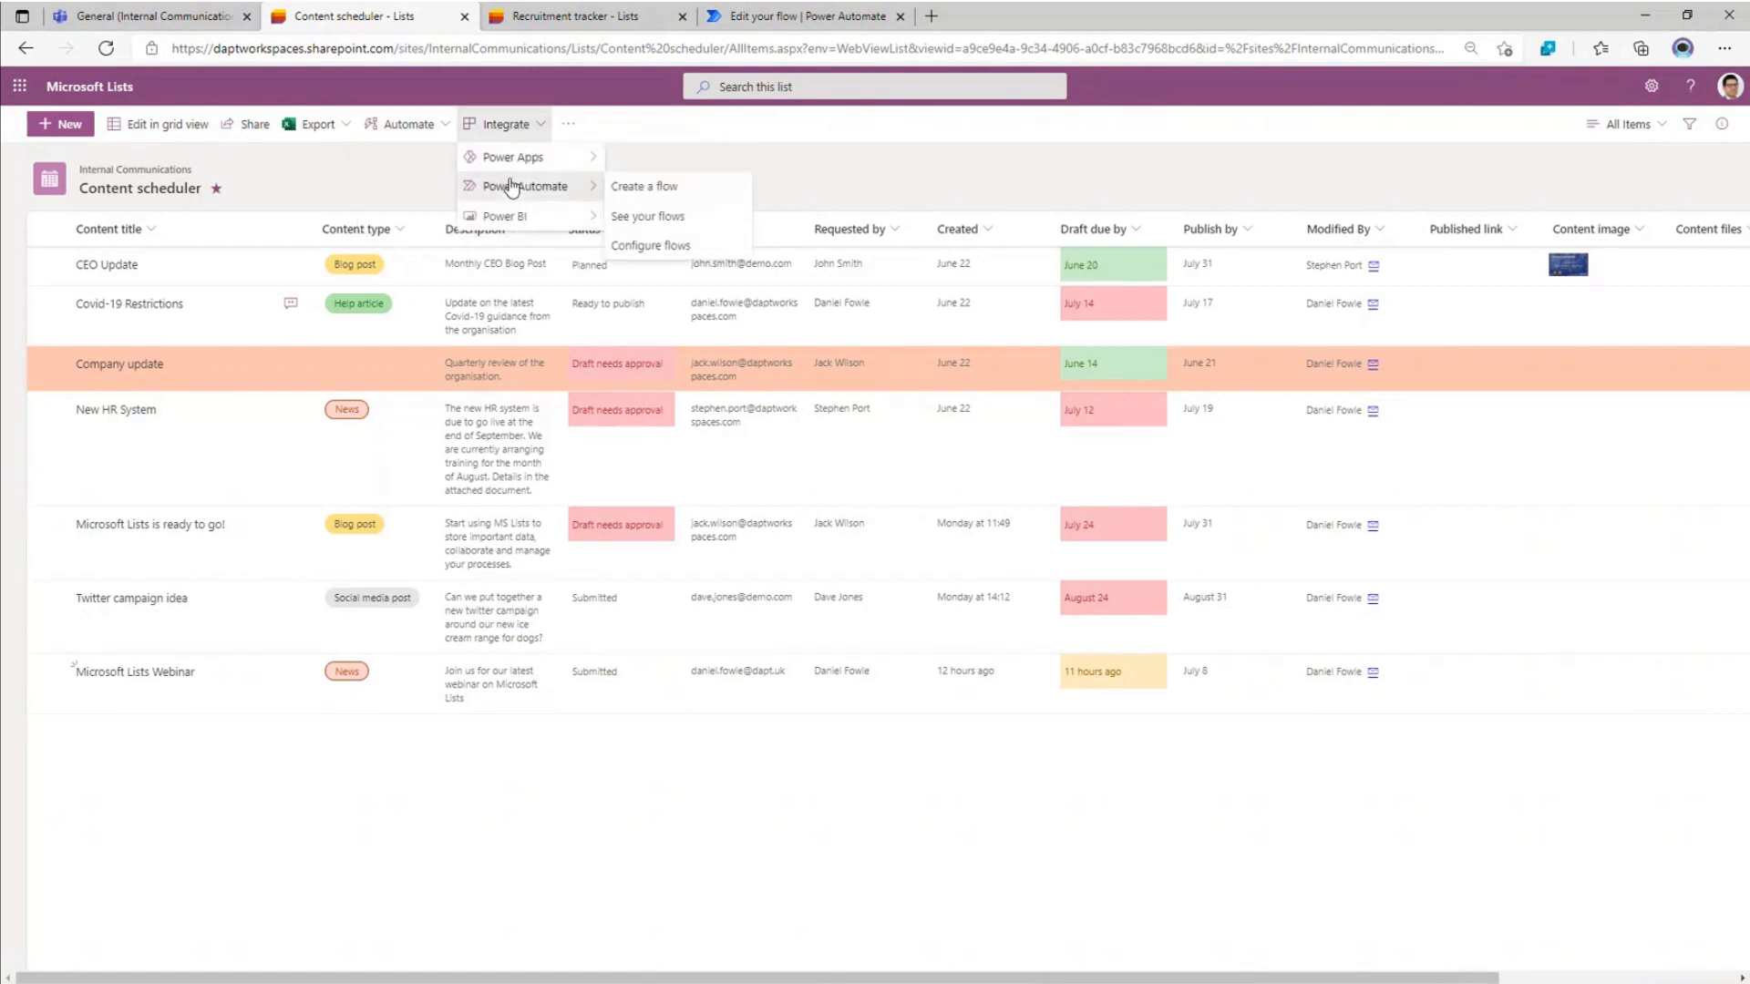
pyautogui.click(674, 191)
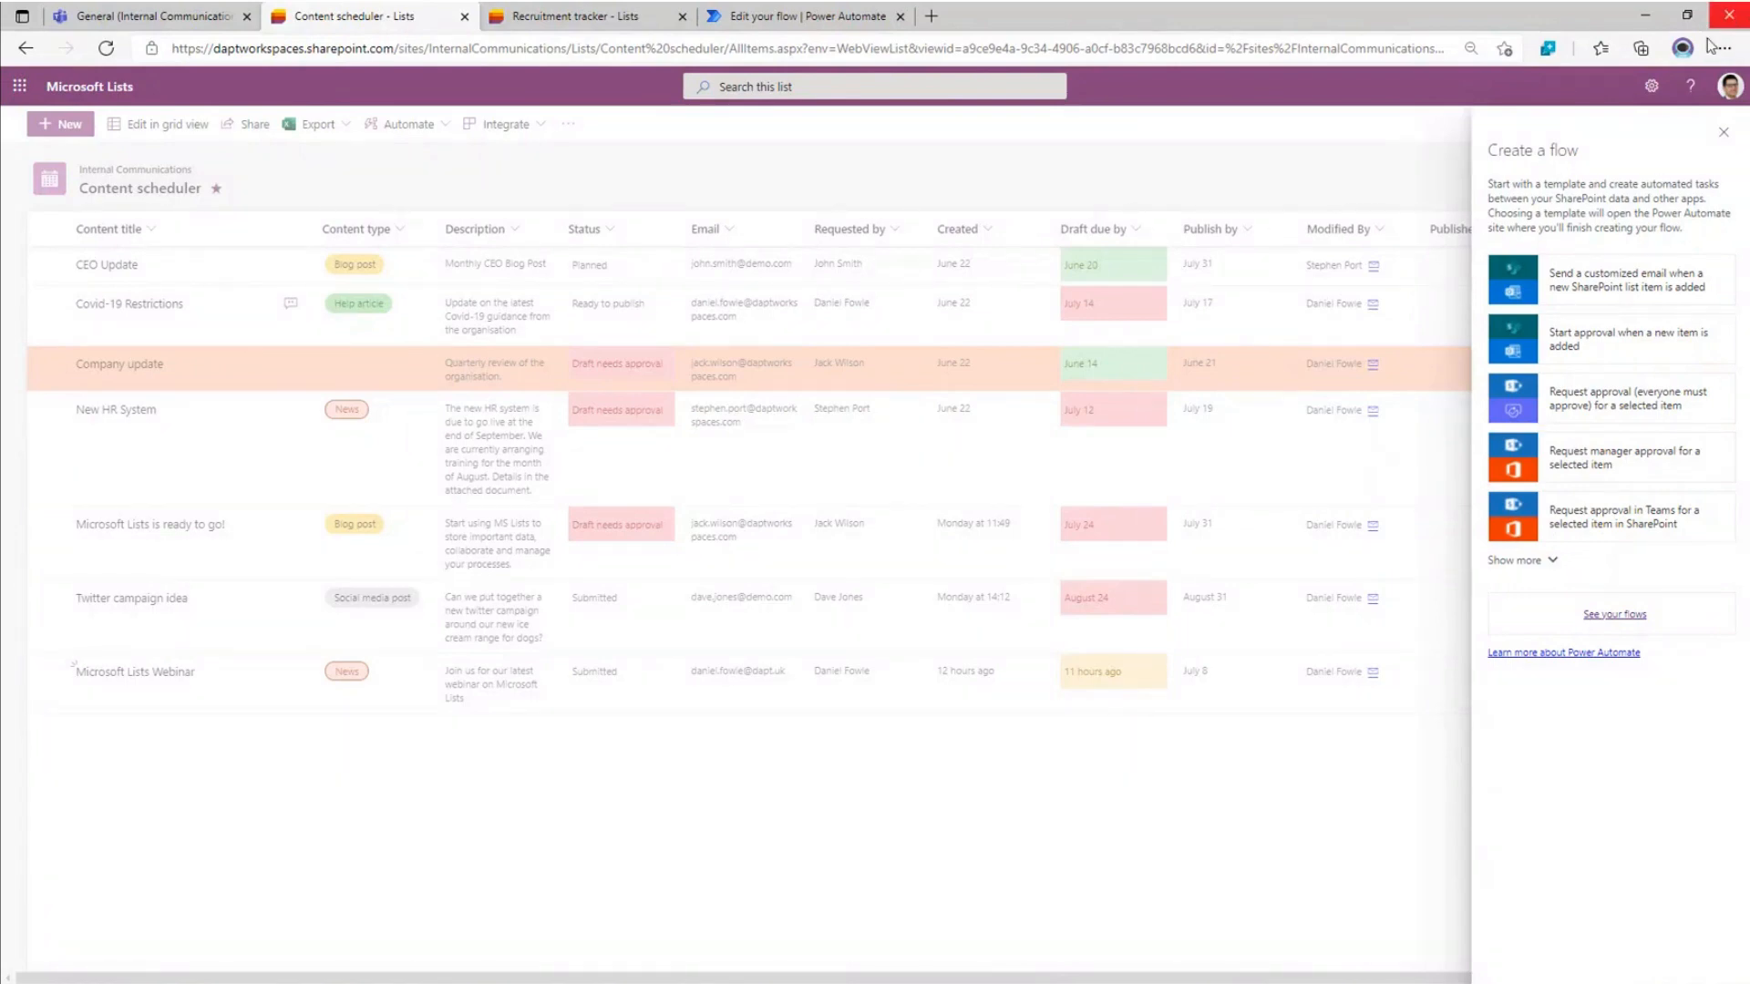
pyautogui.click(1723, 134)
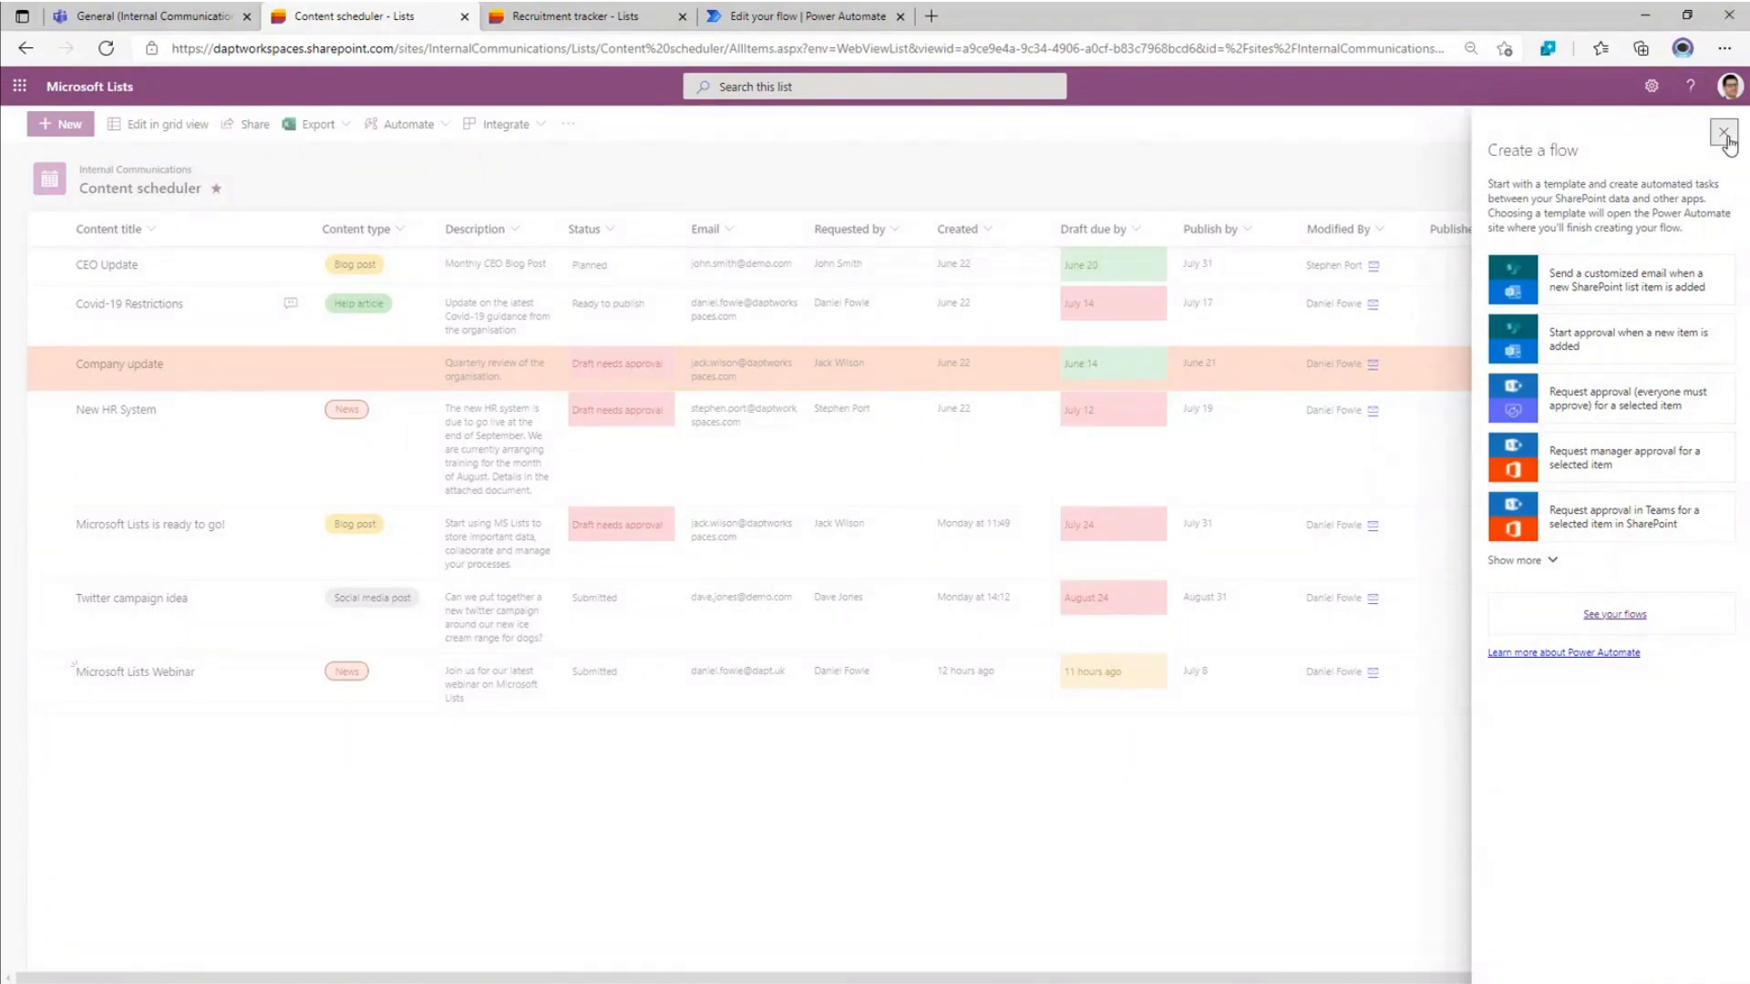